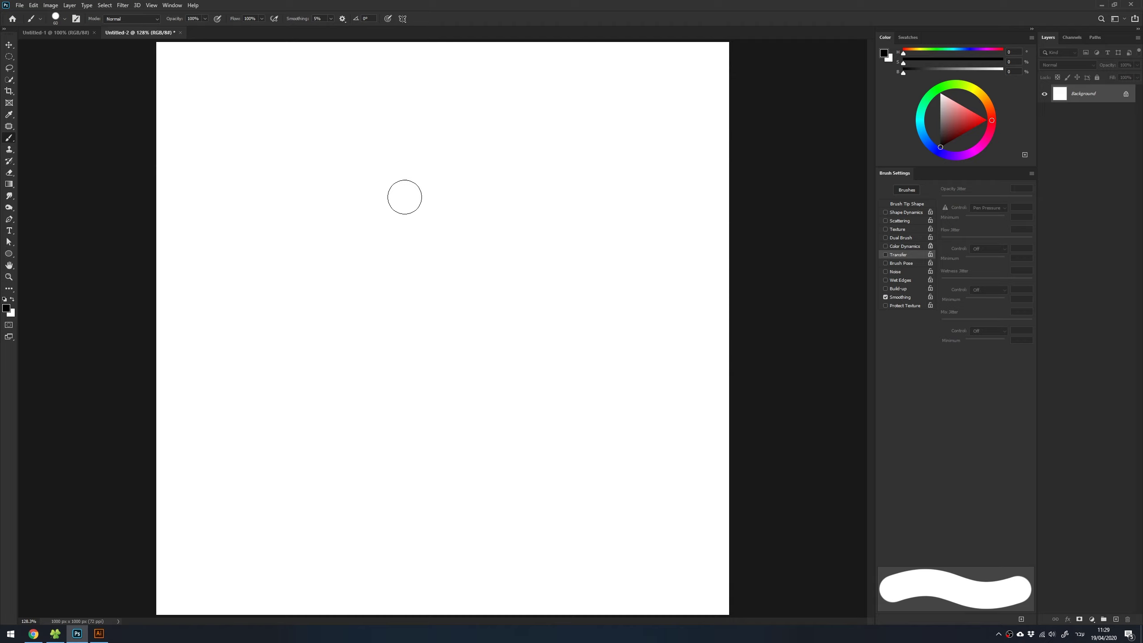
Paint one thick black curve across the upper-left canvas, undoing a second stroke
right_click(400, 232)
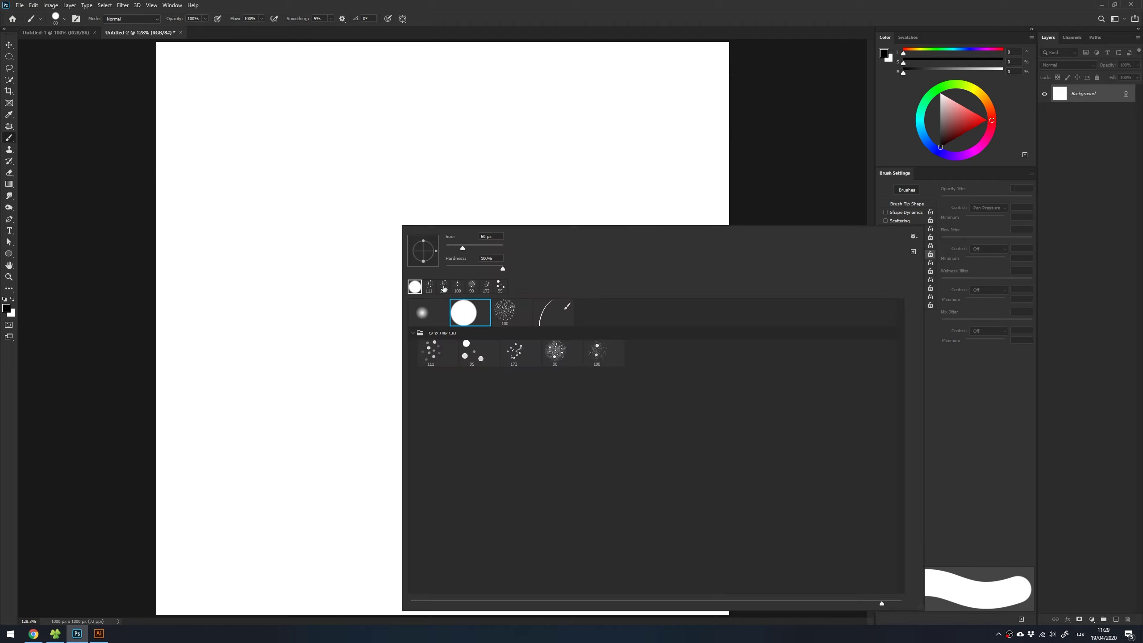
key(Escape)
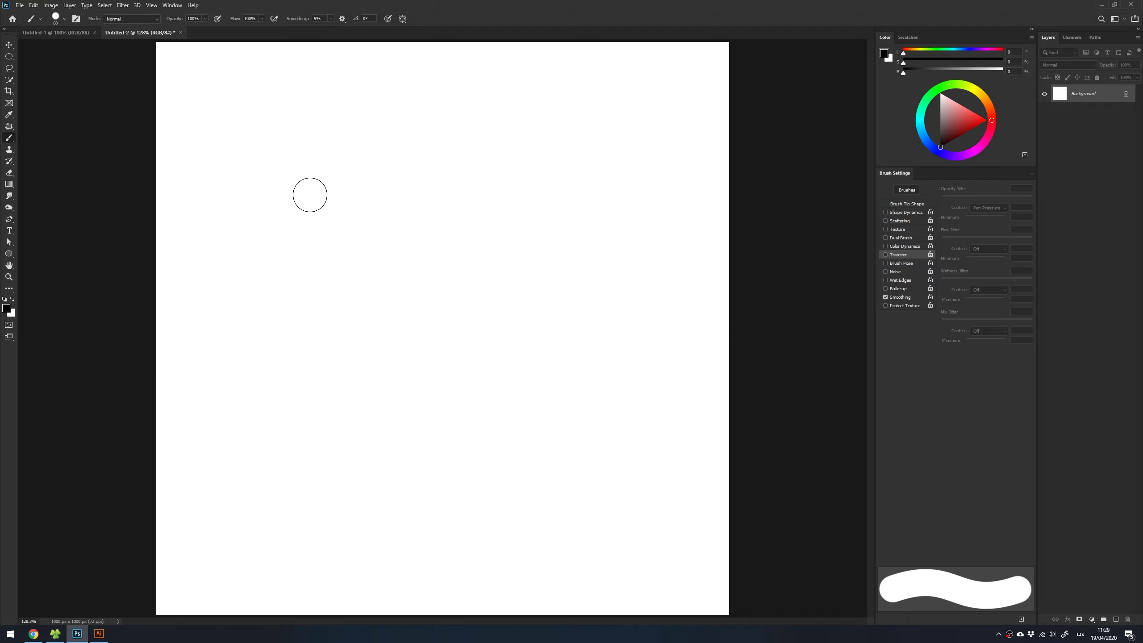
drag(244, 217, 423, 102)
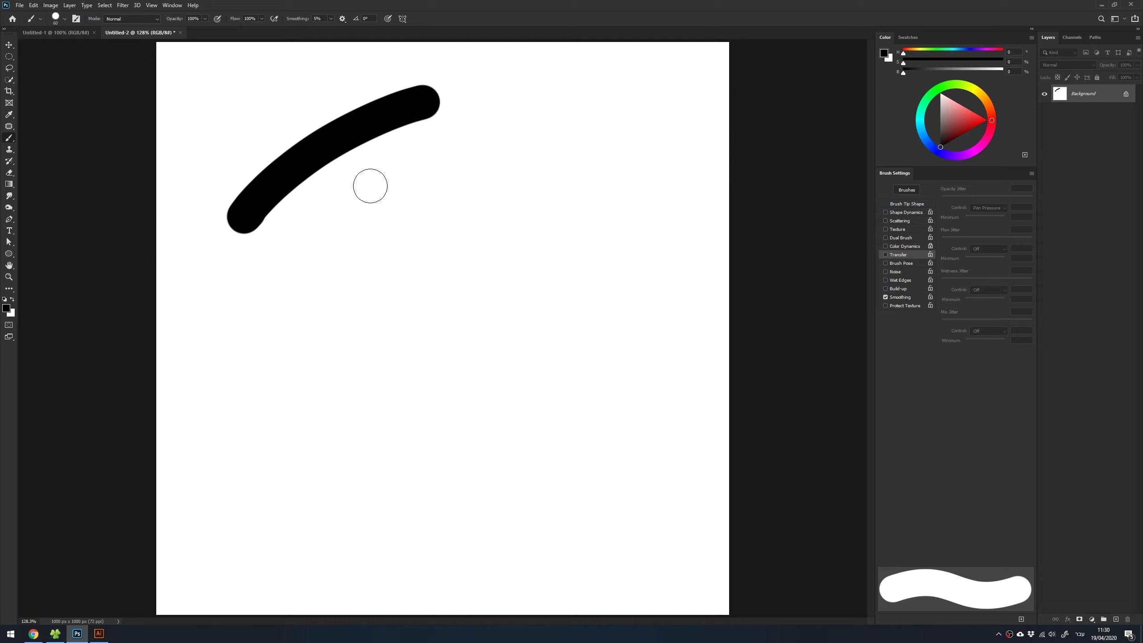
drag(297, 253, 498, 172)
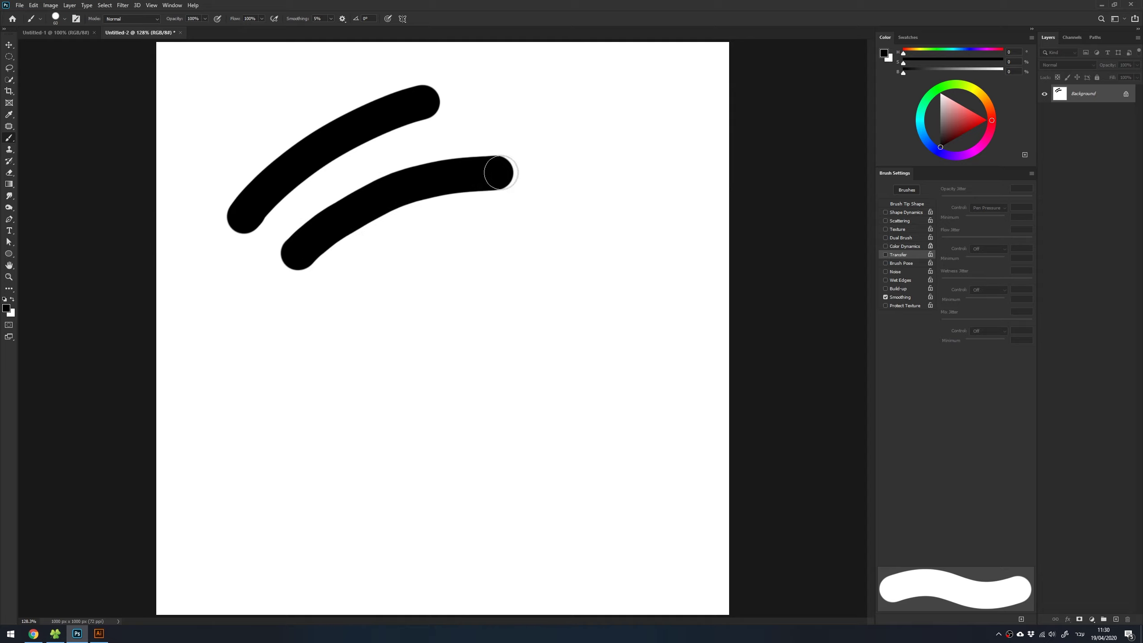
key(ctrl+z)
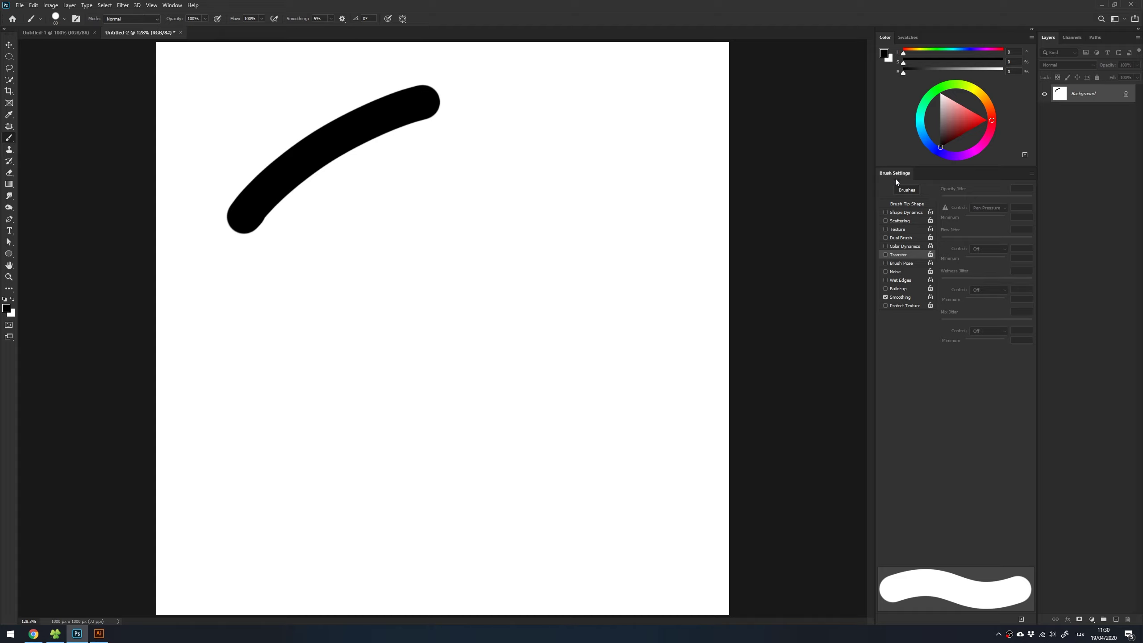
Turn on pressure-for-size and paint four thin tapered strokes beneath the thick curve
click(389, 19)
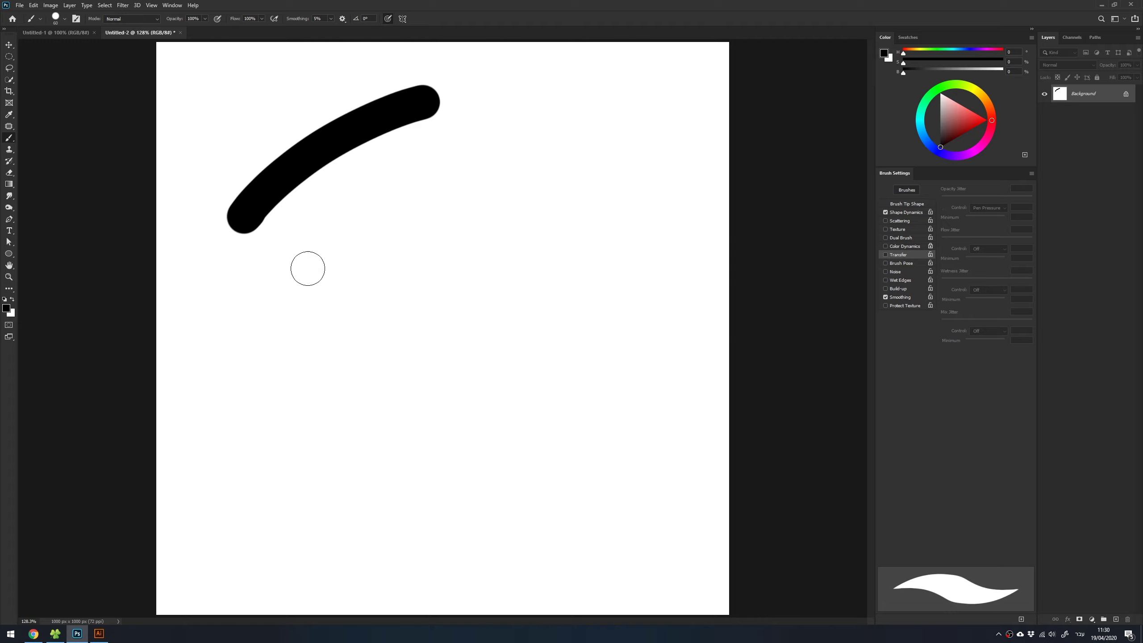
mouse_move(318, 254)
mouse_down()
mouse_move(344, 227)
mouse_move(562, 145)
mouse_up()
drag(347, 284, 531, 188)
drag(374, 281, 460, 237)
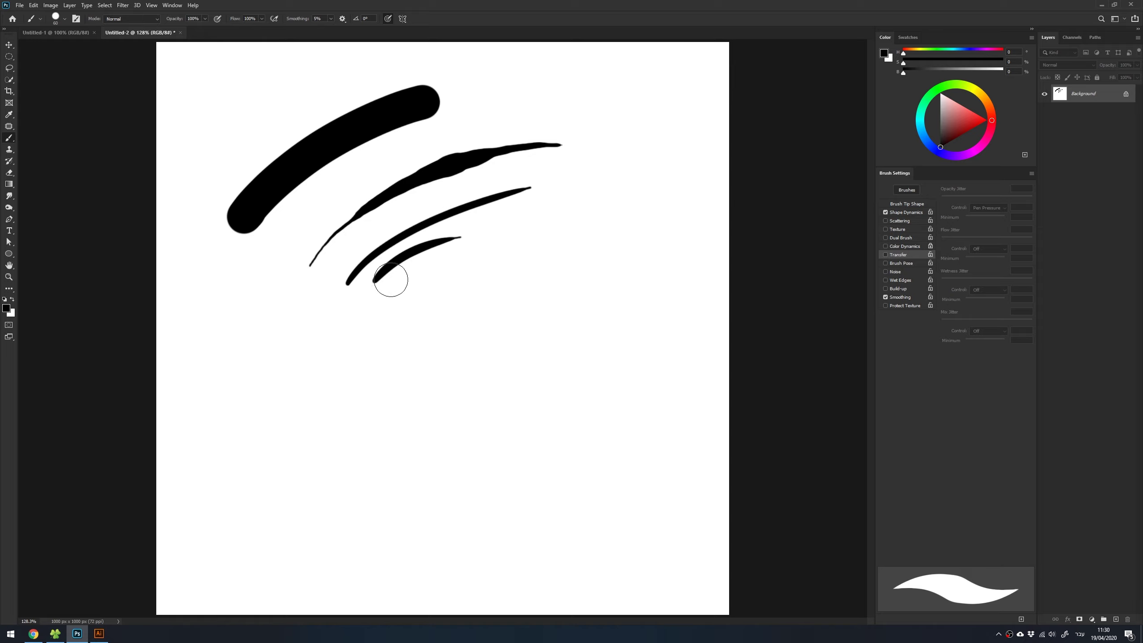
mouse_move(389, 282)
mouse_down()
mouse_move(437, 267)
mouse_move(462, 273)
mouse_up()
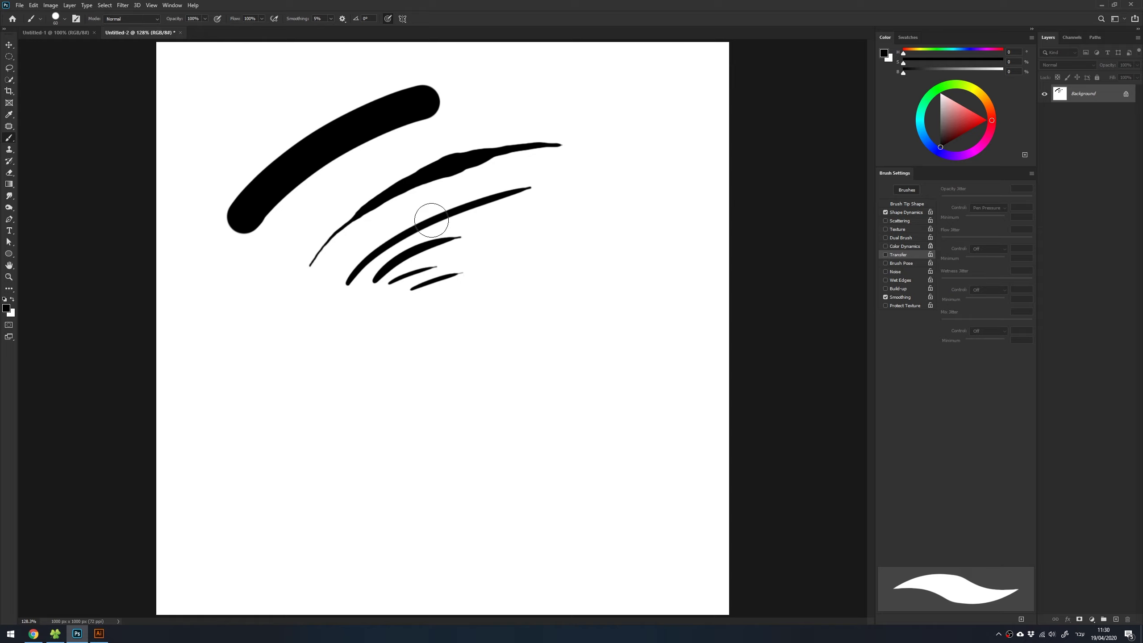
Move the Wacom pen Tip Feel one notch softer and confirm the pressure curve
click(997, 635)
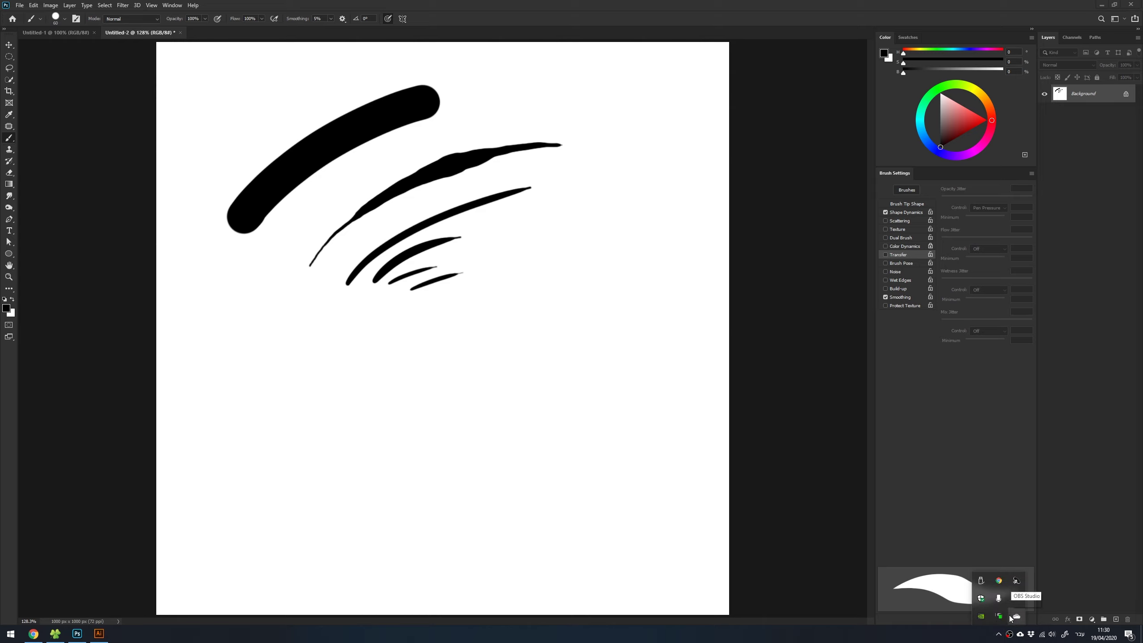
click(999, 617)
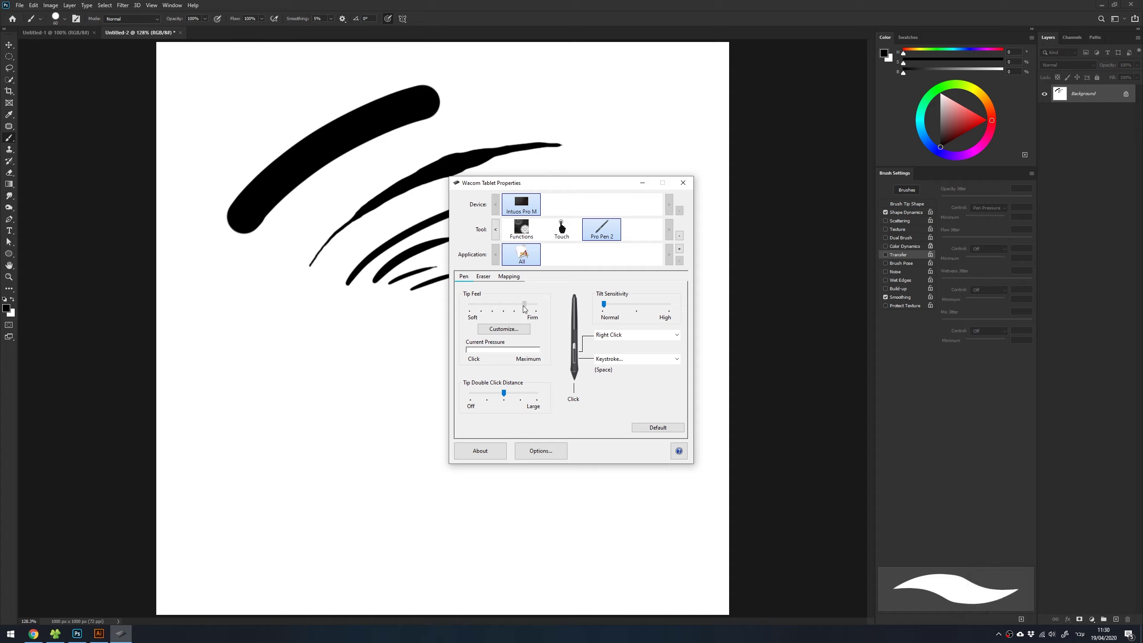
drag(524, 305, 517, 306)
click(504, 329)
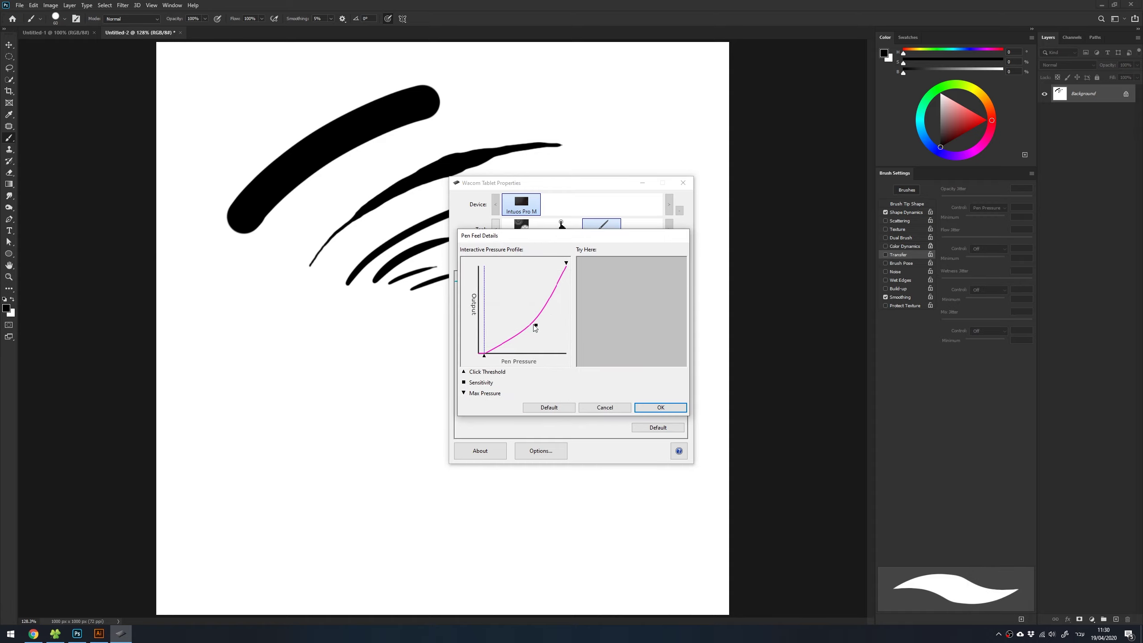
click(659, 400)
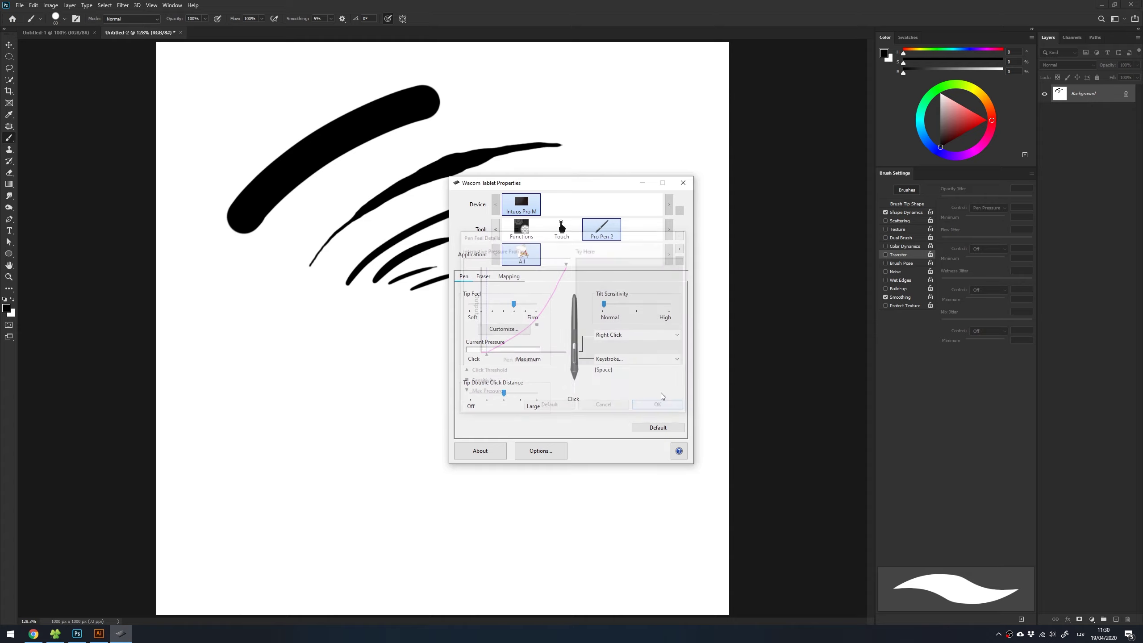
click(638, 185)
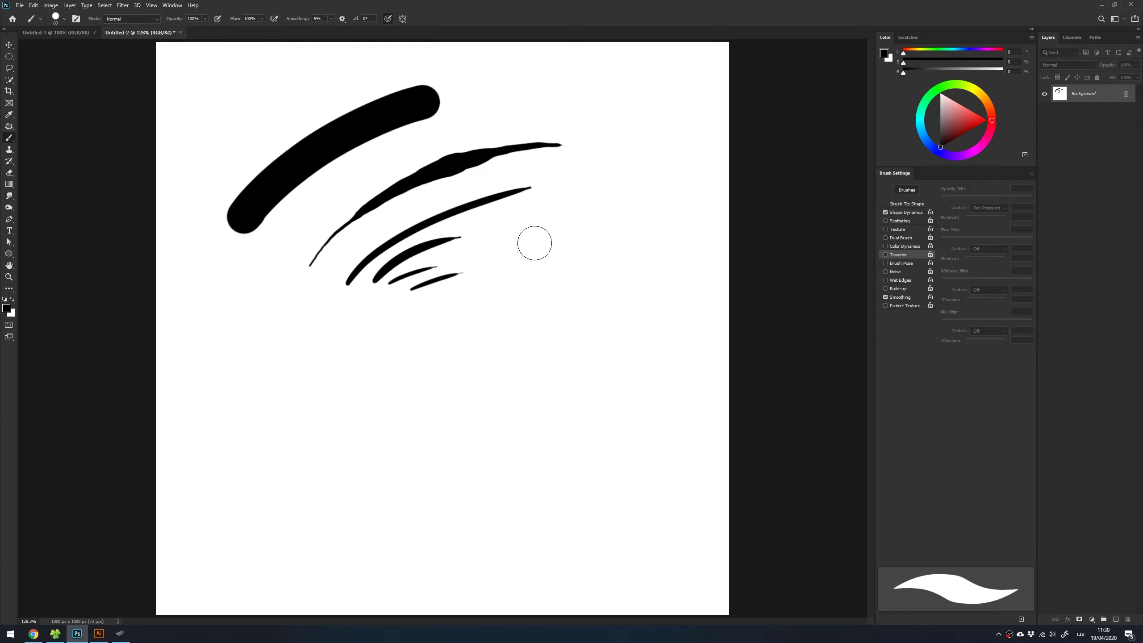
Paint an S-shaped pressure test stroke with three curved strokes below it
drag(427, 317, 519, 278)
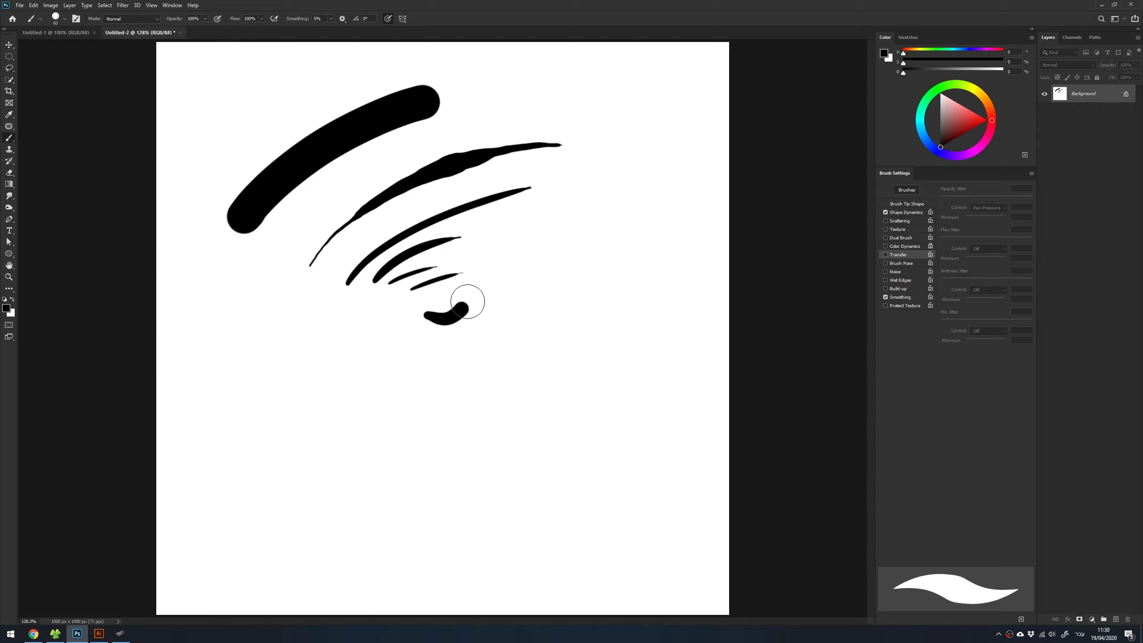
drag(452, 343, 535, 303)
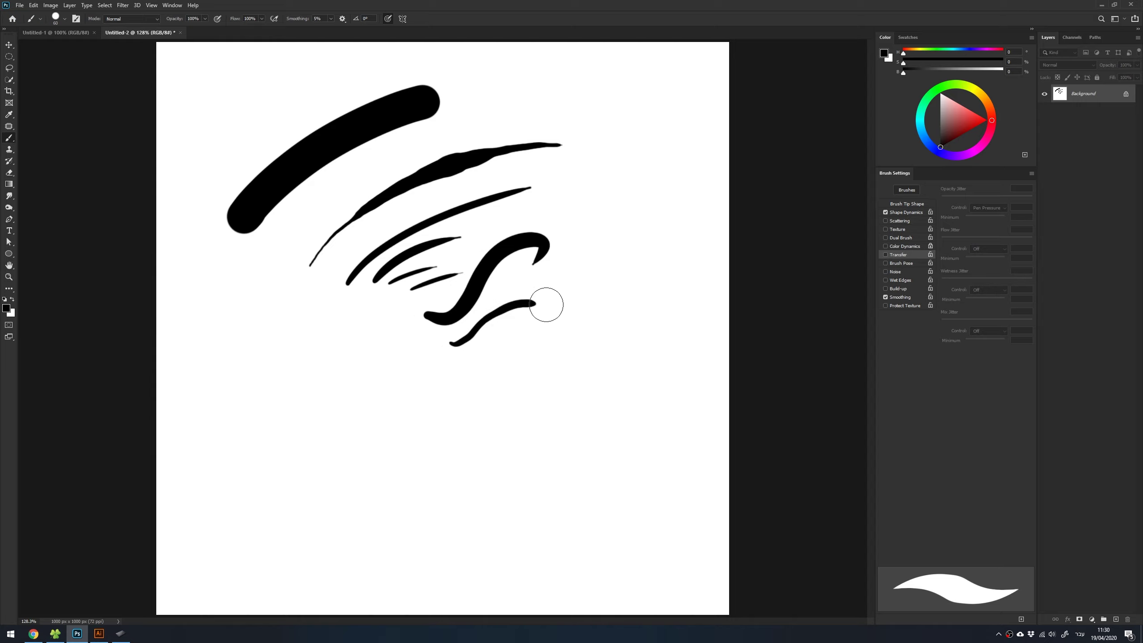
drag(458, 363, 553, 330)
drag(460, 390, 584, 362)
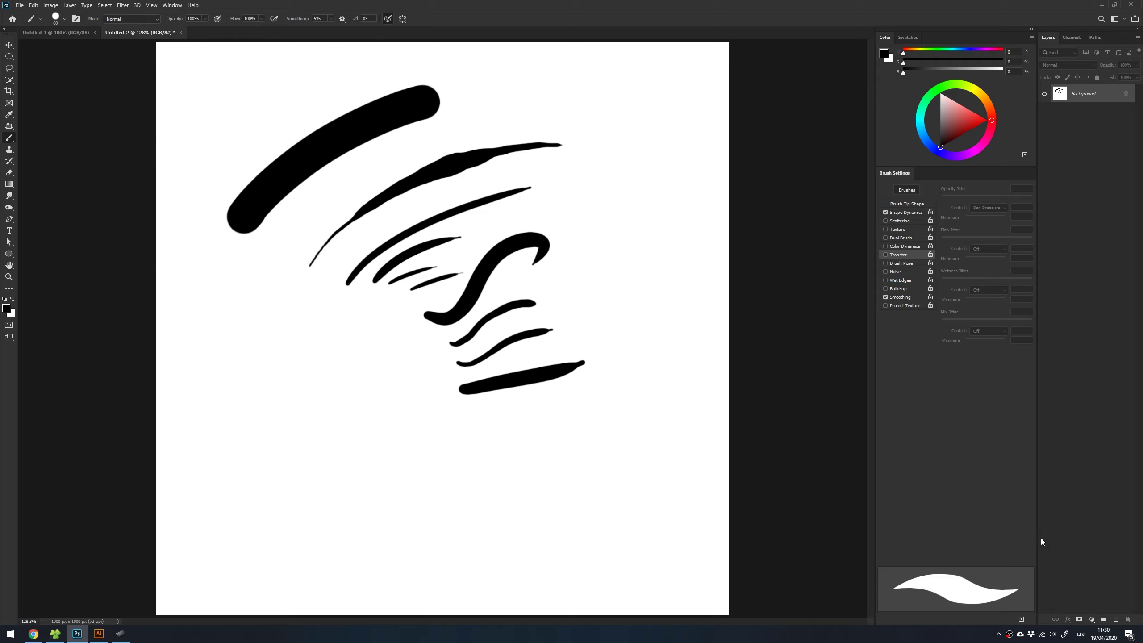
Paint three fine hair-like tapered strokes at lower left, then clear the canvas to white
click(998, 635)
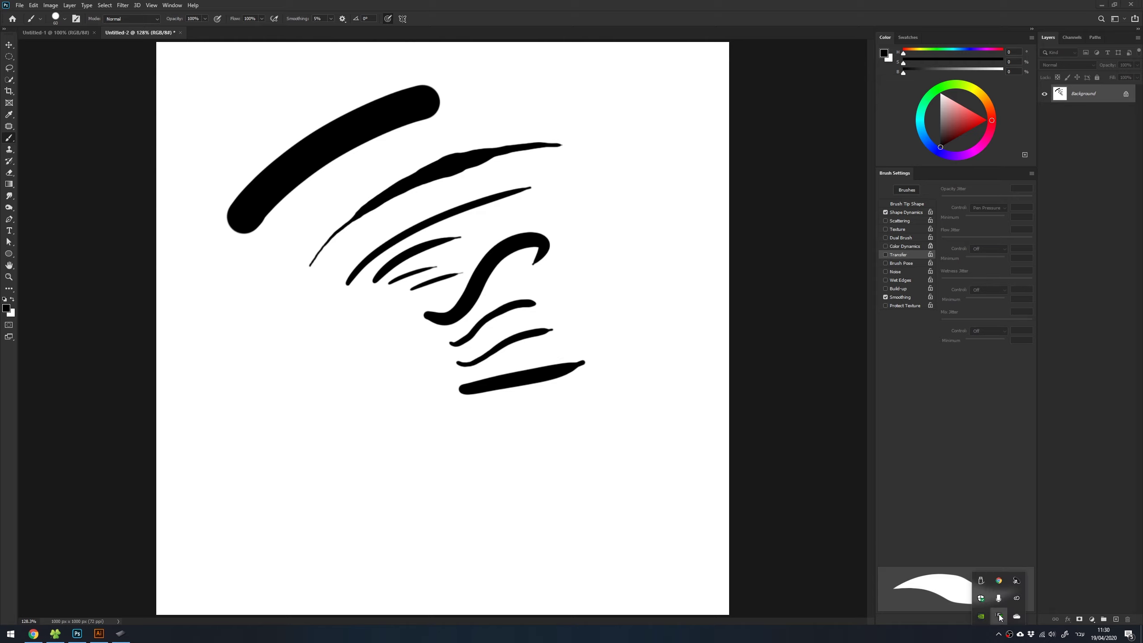
click(999, 617)
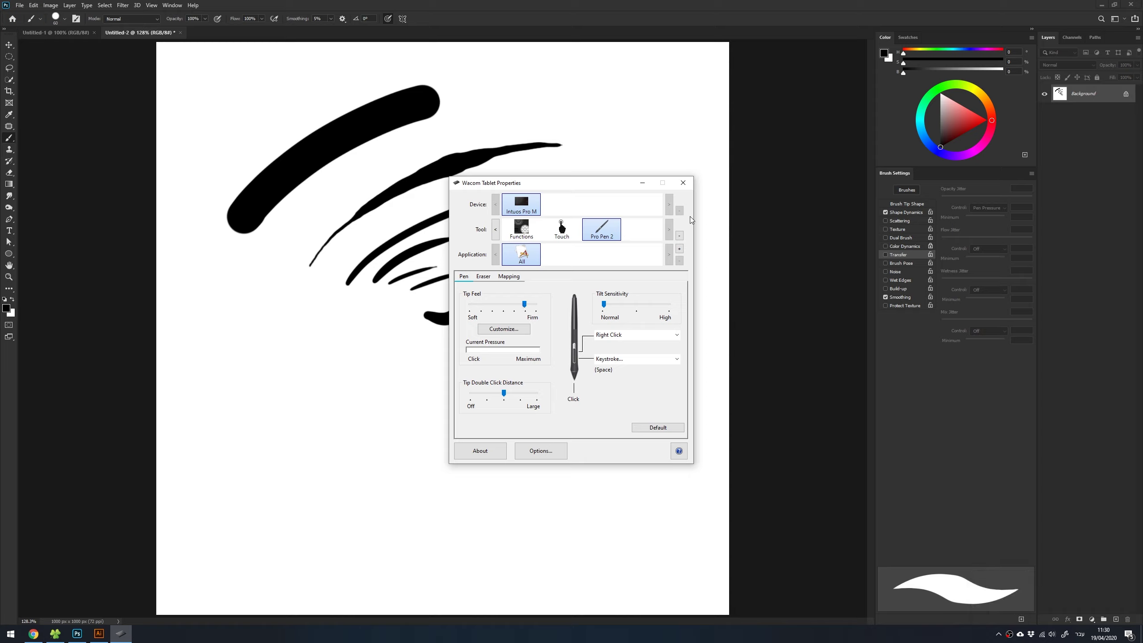
click(642, 182)
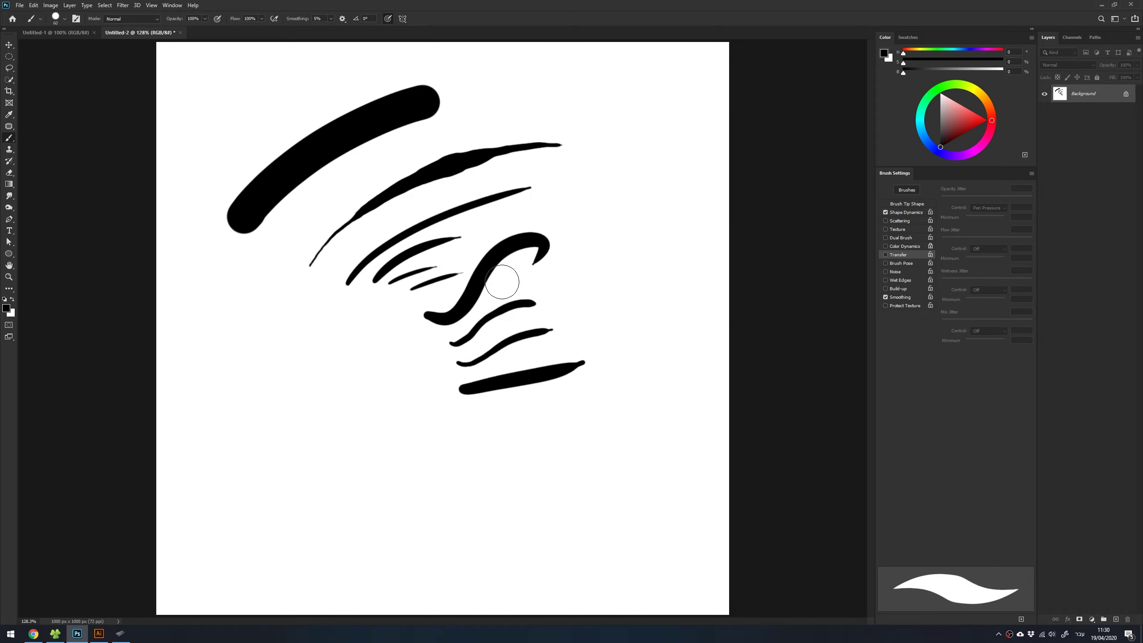
mouse_move(297, 411)
mouse_down()
mouse_move(344, 346)
mouse_move(355, 358)
mouse_move(349, 346)
mouse_up()
mouse_move(289, 413)
mouse_down()
mouse_move(340, 339)
mouse_move(322, 354)
mouse_up()
mouse_move(272, 405)
mouse_down()
mouse_move(324, 336)
mouse_move(310, 338)
mouse_up()
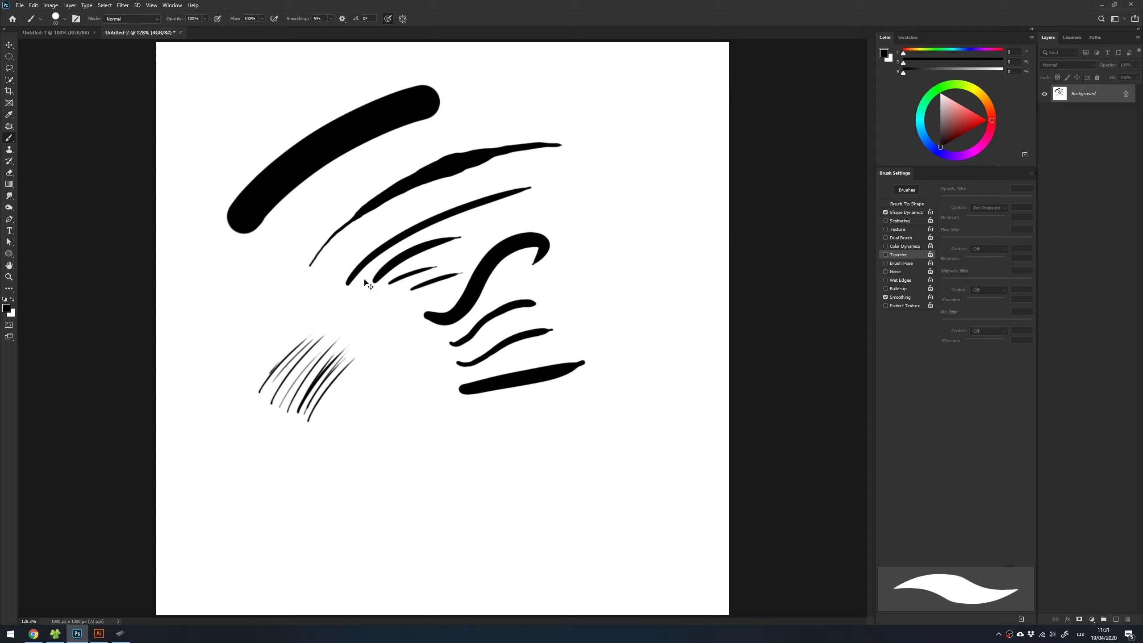
key(ctrl+BackSpace)
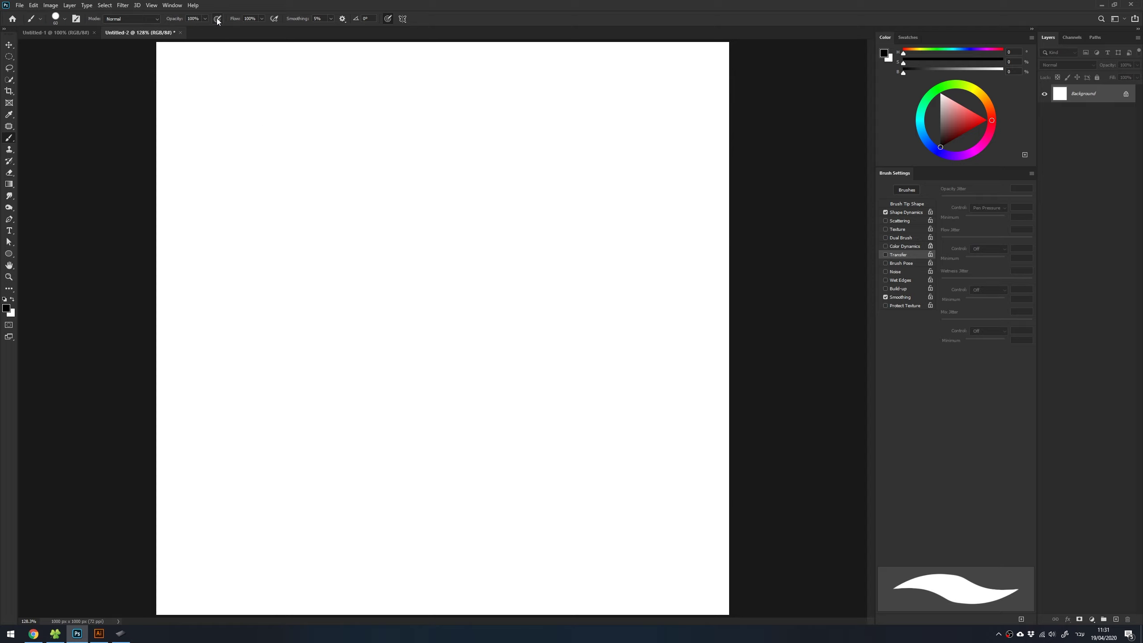
Tie opacity, then size, to pen pressure, test fading strokes, and clear the canvas
click(218, 19)
click(392, 20)
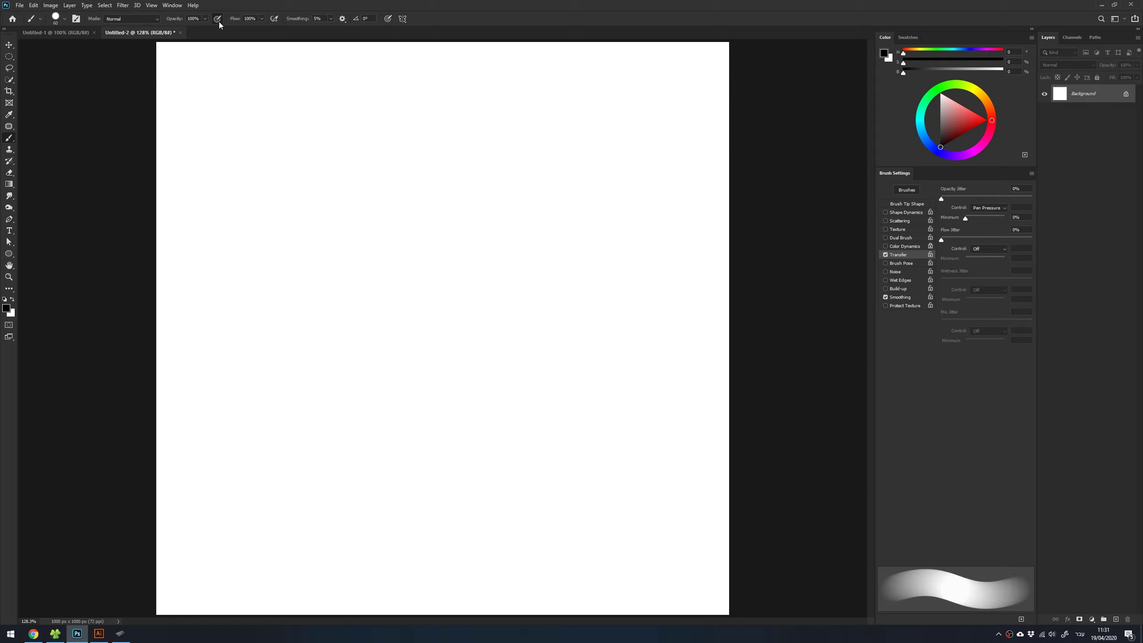
mouse_move(243, 136)
mouse_down()
mouse_move(267, 146)
mouse_move(370, 135)
mouse_move(383, 146)
mouse_move(389, 191)
mouse_move(373, 288)
mouse_move(490, 248)
mouse_move(561, 294)
mouse_move(423, 342)
mouse_move(509, 407)
mouse_move(385, 421)
mouse_up()
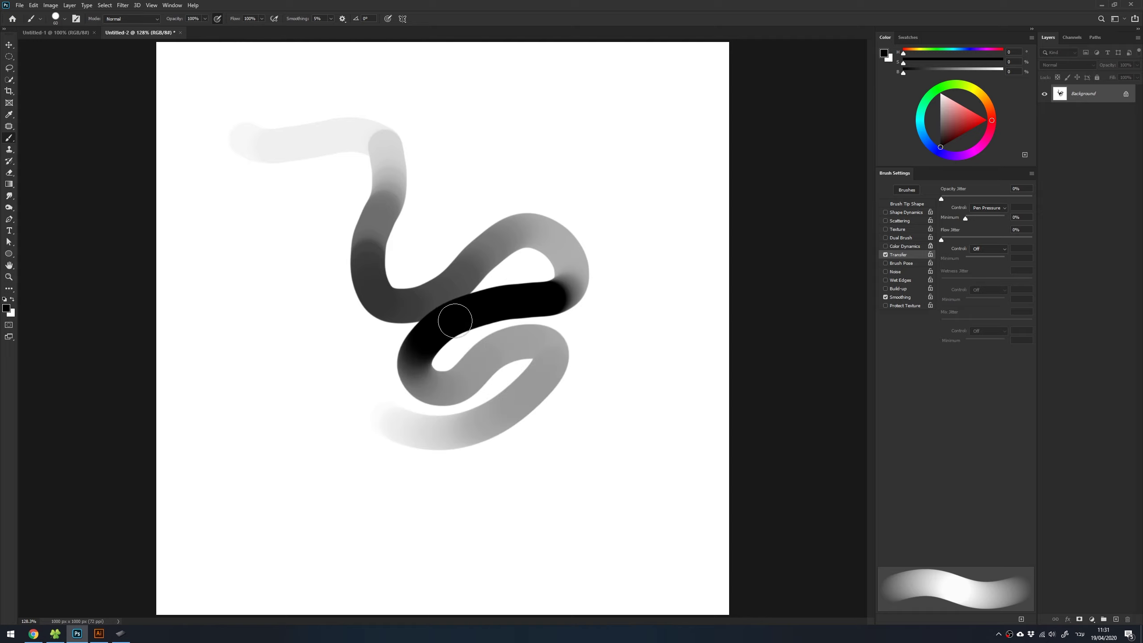
click(388, 18)
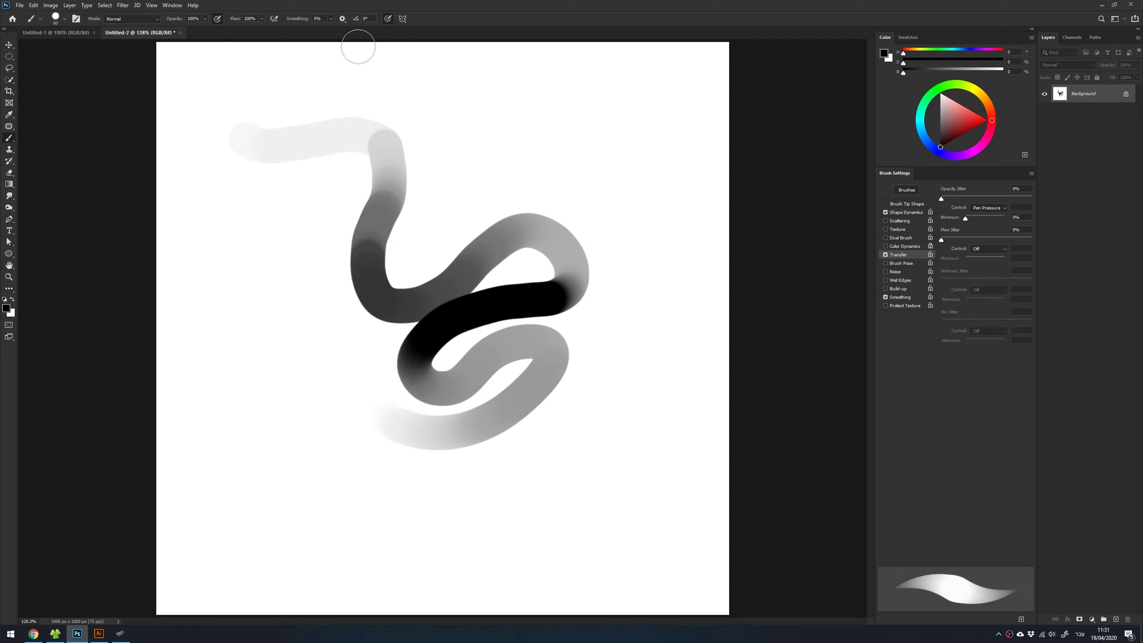
mouse_move(423, 98)
mouse_down()
mouse_move(520, 120)
mouse_move(598, 187)
mouse_move(617, 256)
mouse_move(616, 332)
mouse_move(599, 363)
mouse_up()
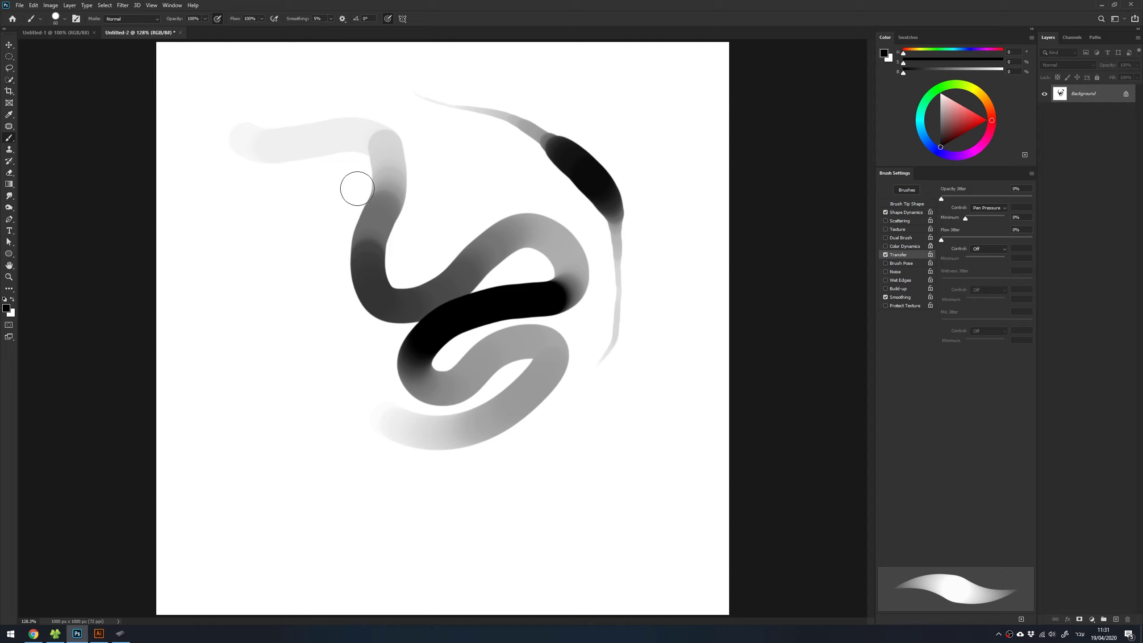
key(ctrl+BackSpace)
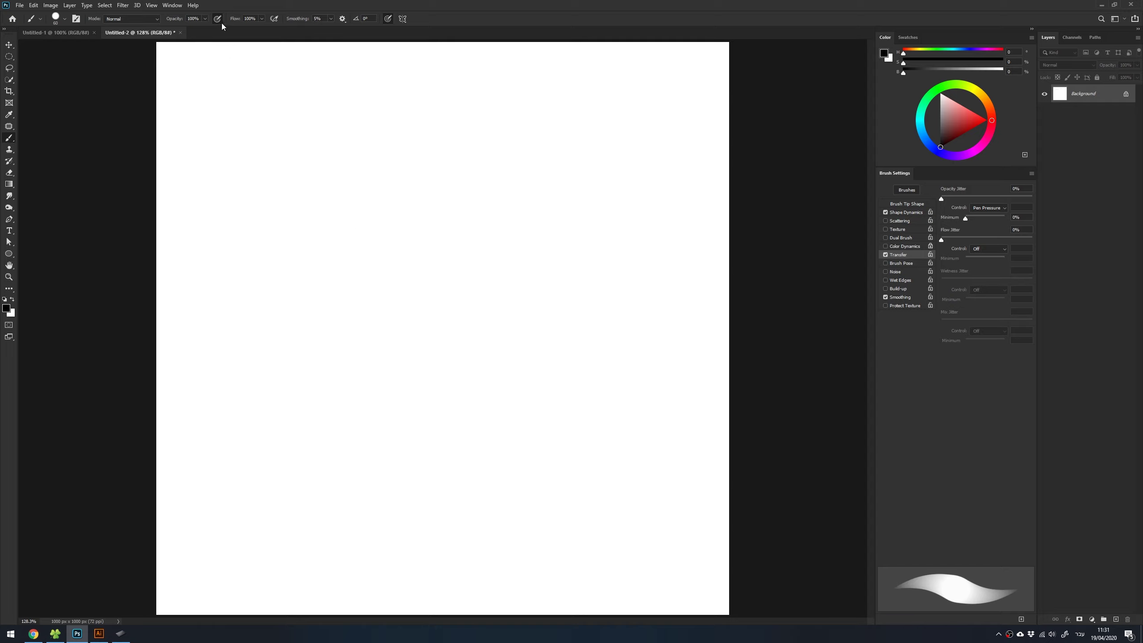
Switch off the options-bar pressure buttons and set Transfer opacity to pen pressure, testing a grey stroke
click(217, 19)
click(386, 20)
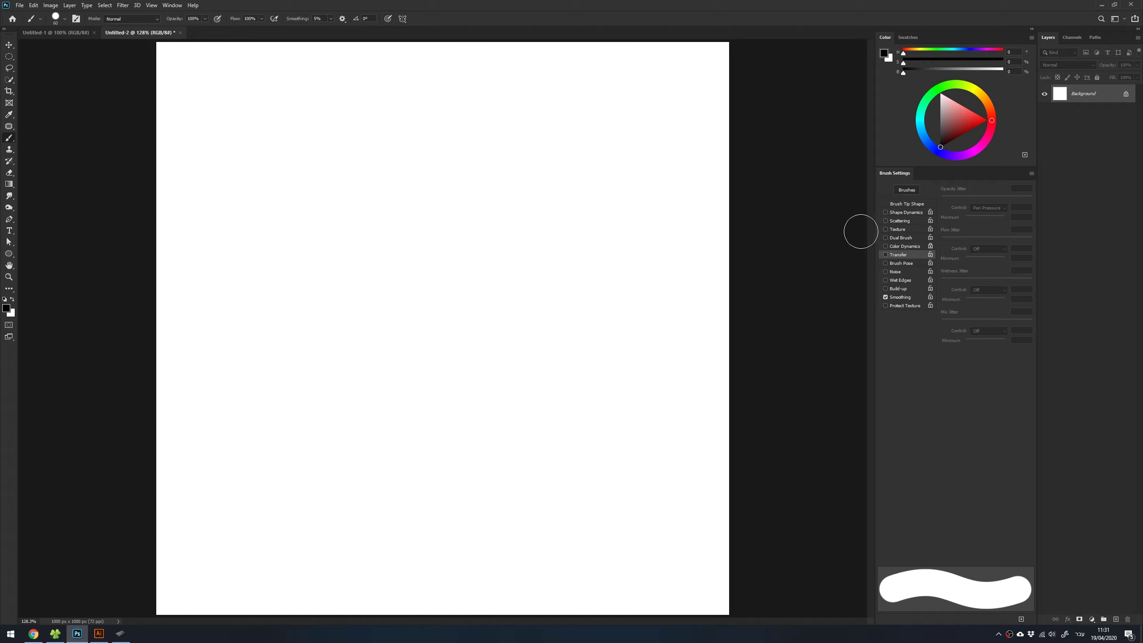
click(885, 255)
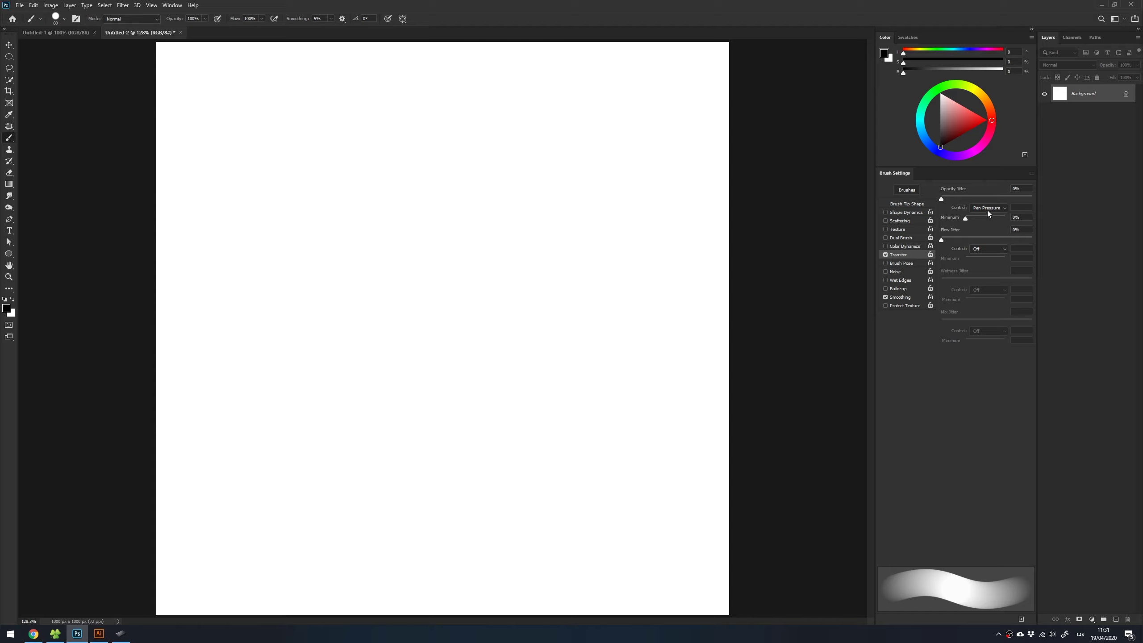
mouse_move(314, 189)
mouse_down()
mouse_move(516, 173)
mouse_move(580, 252)
mouse_up()
Enable Shape Dynamics with pen-pressure size, paint a tapered stroke, and close Untitled-2
click(905, 212)
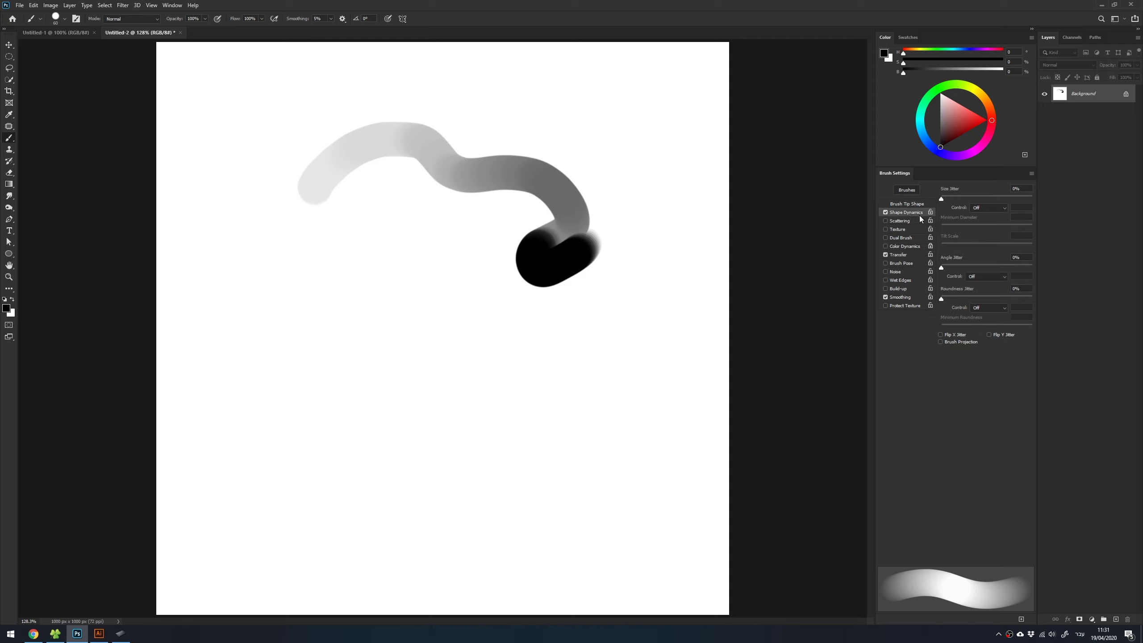
click(982, 208)
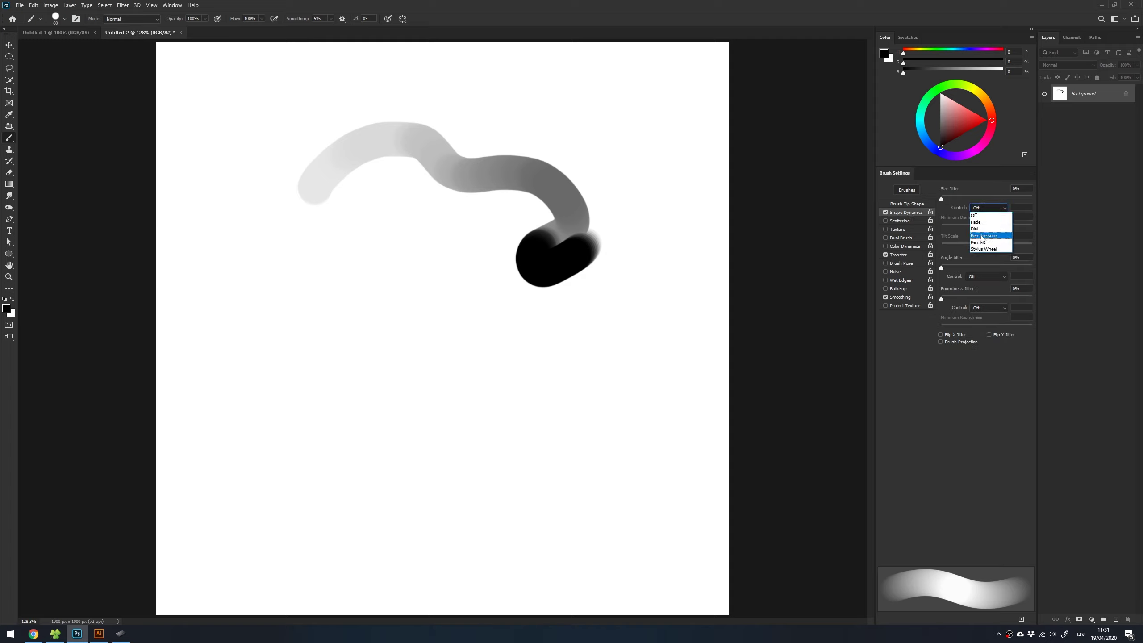
click(985, 221)
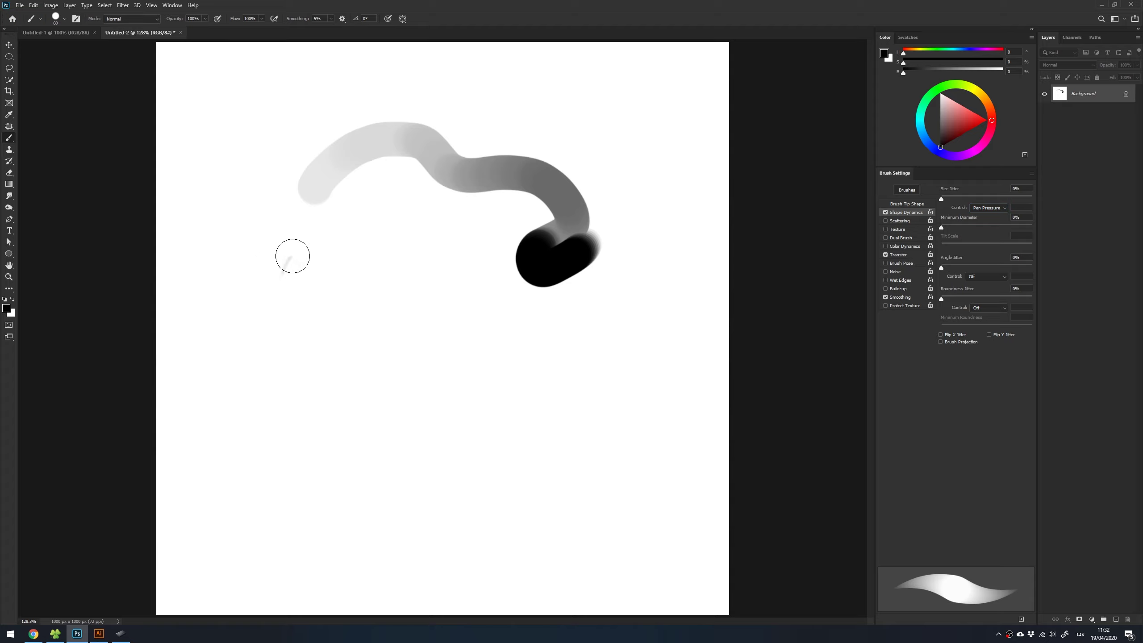
drag(281, 275, 557, 313)
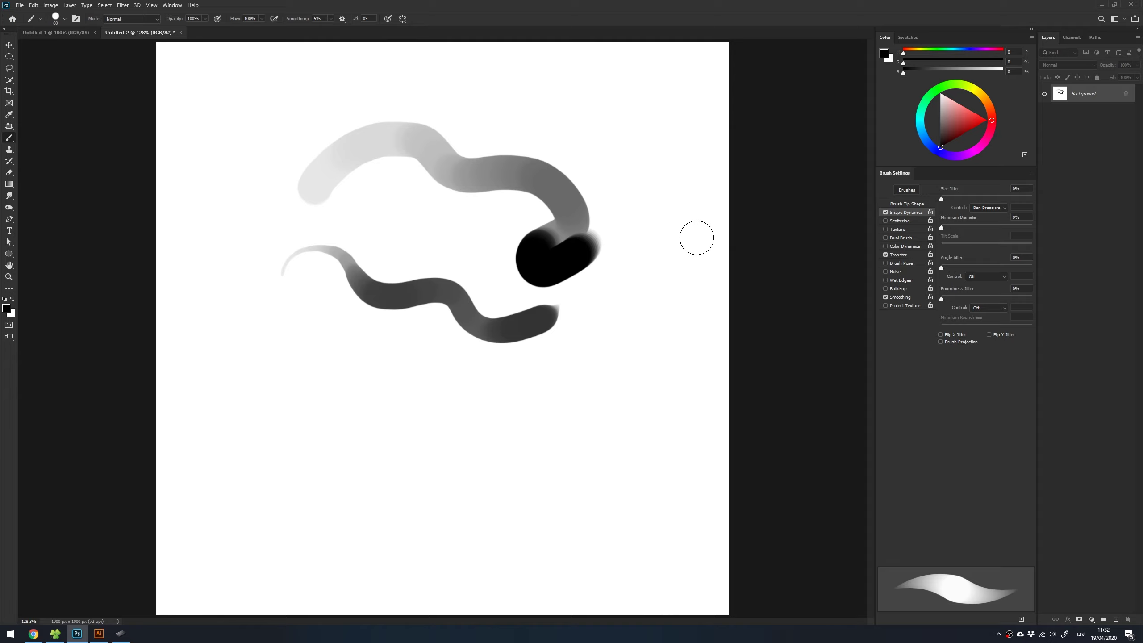
key(ctrl+w)
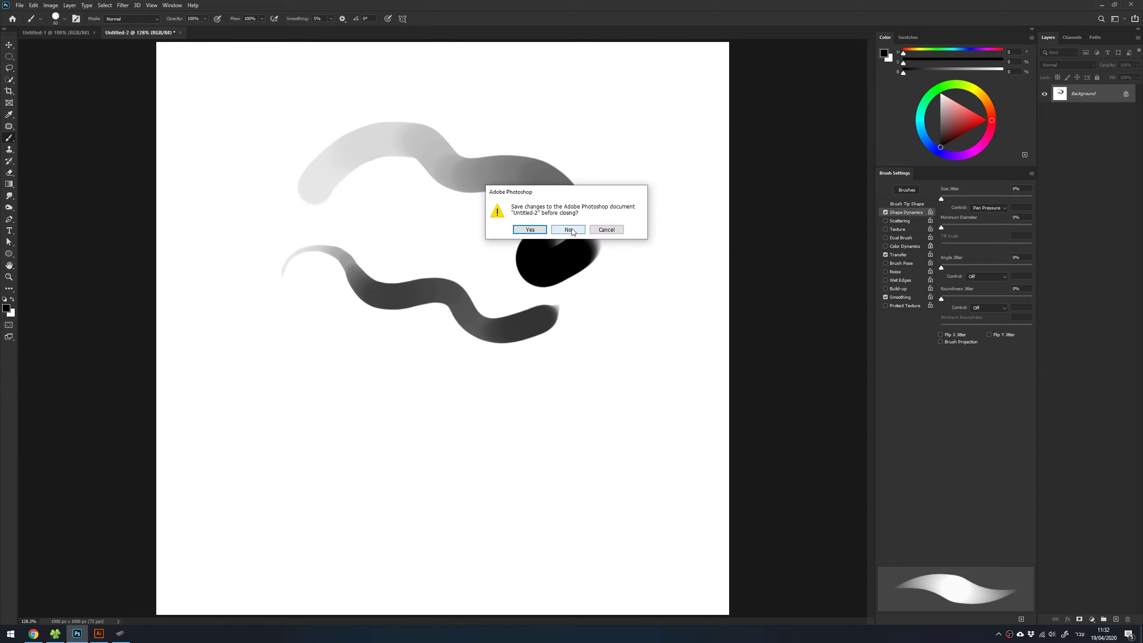
Discard Untitled-2 unsaved, fit blank Untitled-1 on screen, and bring up the brush presets
click(569, 229)
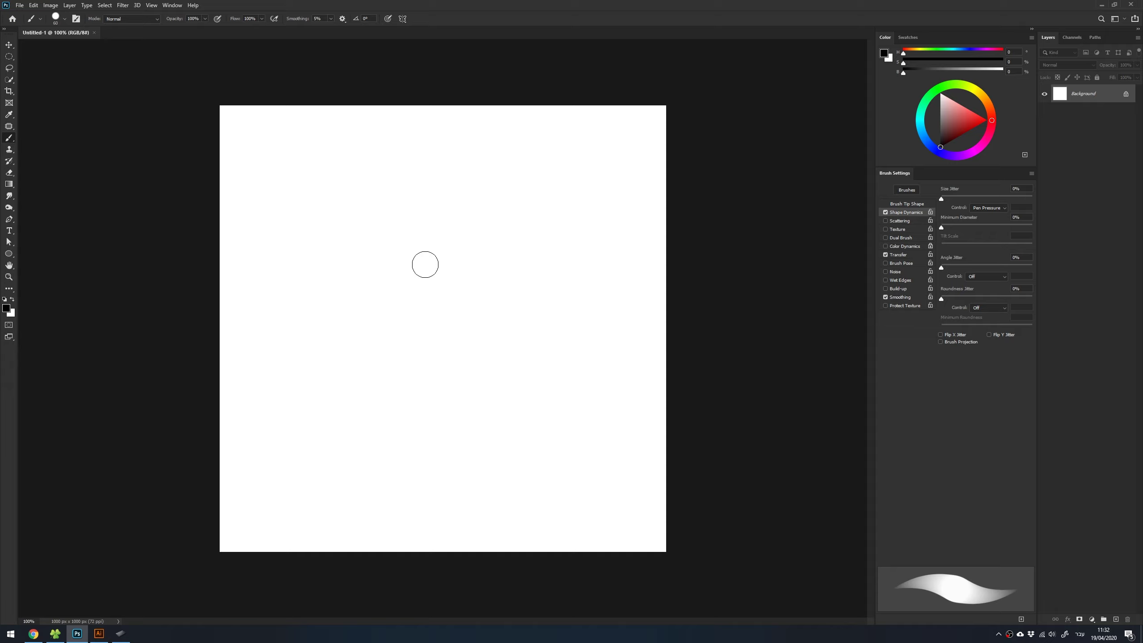
key(ctrl+0)
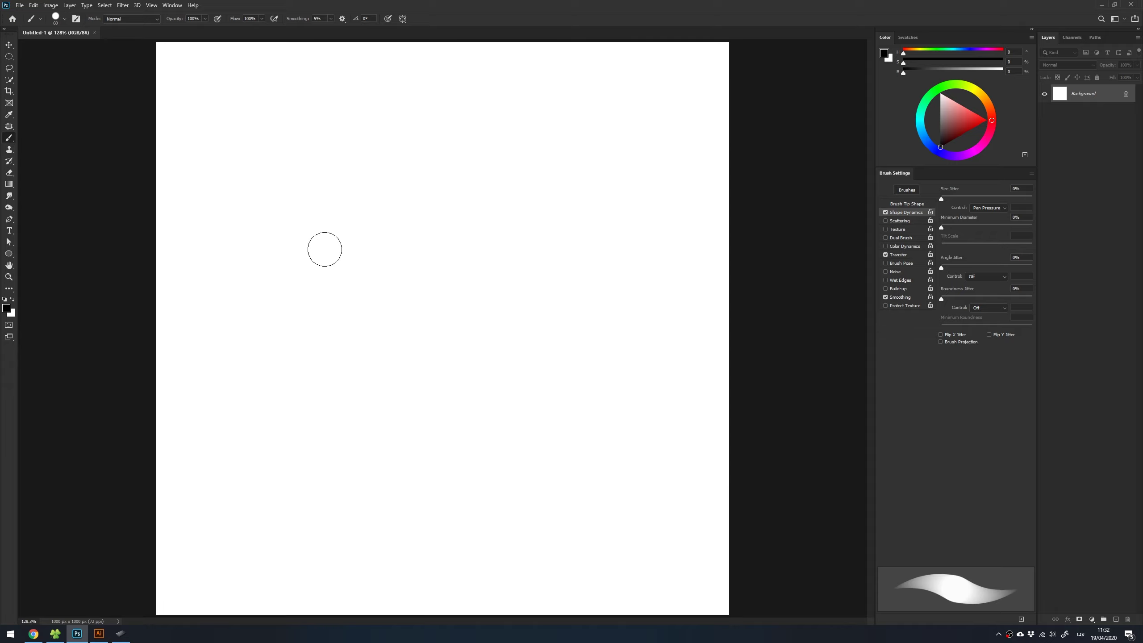
drag(340, 299, 377, 245)
key(ctrl)
key(ctrl+z)
right_click(440, 224)
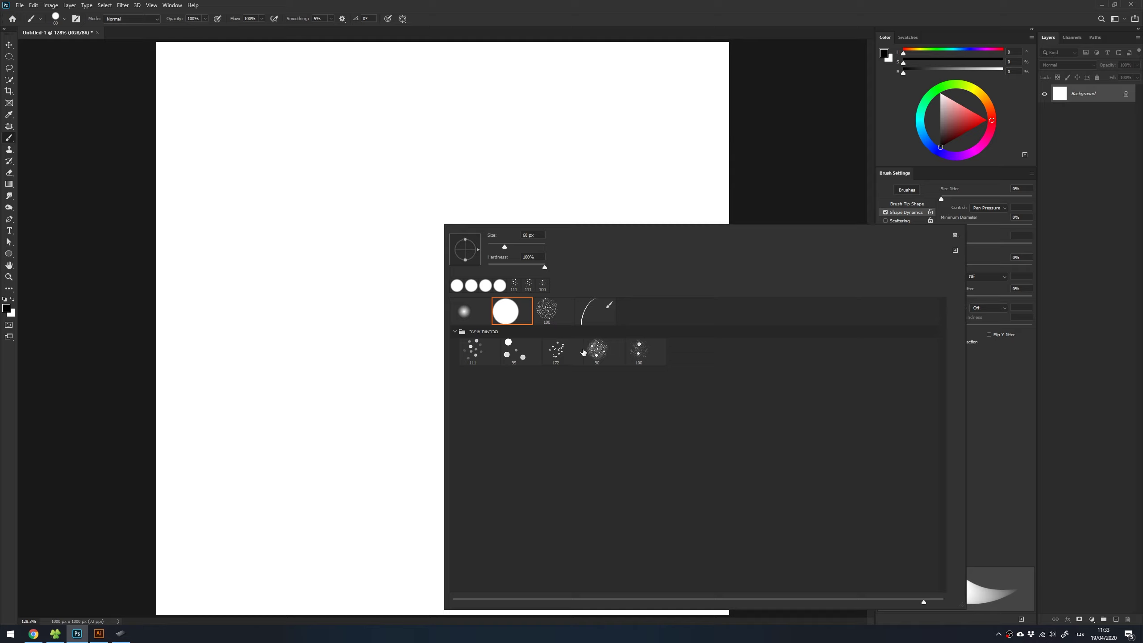
Stamp a dab of the 111 px scatter brush at the lower left
click(478, 355)
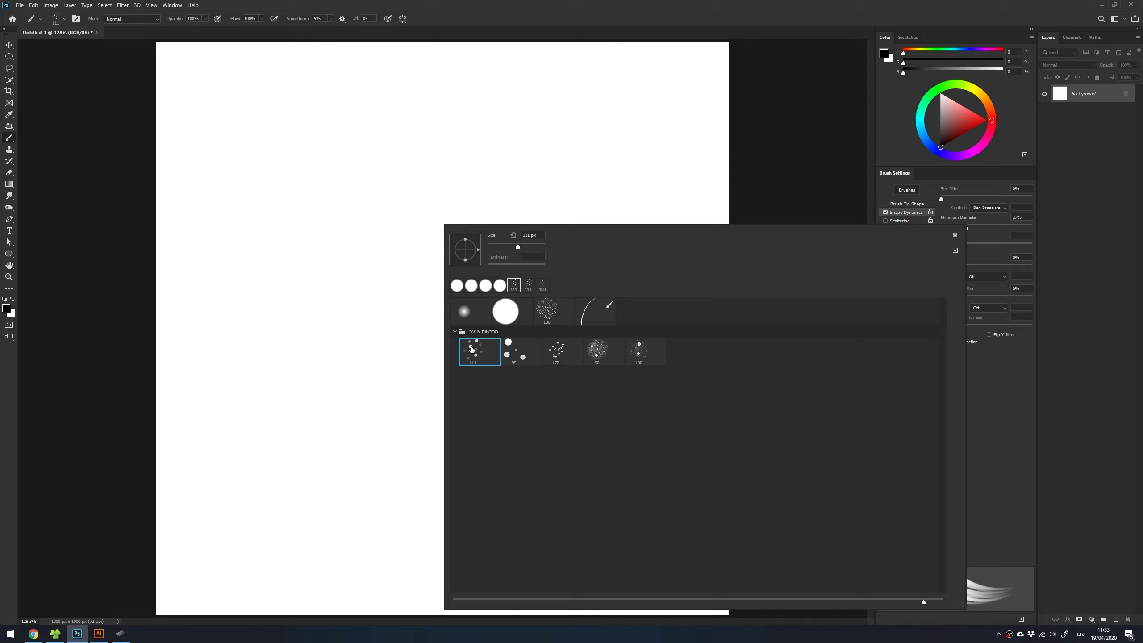
click(245, 523)
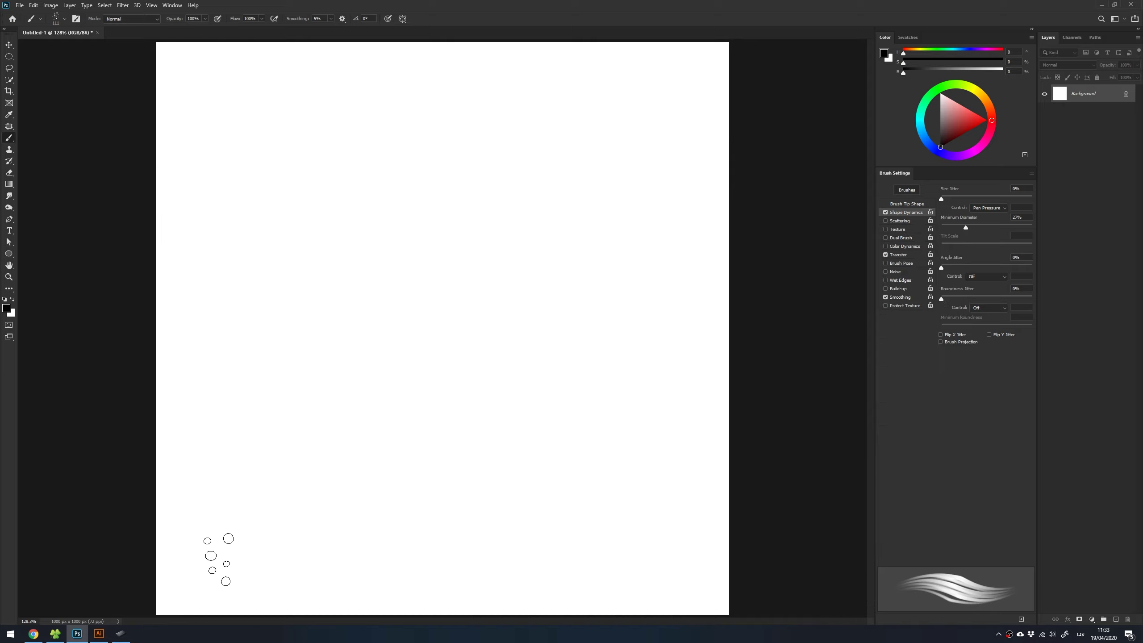
drag(218, 556, 400, 400)
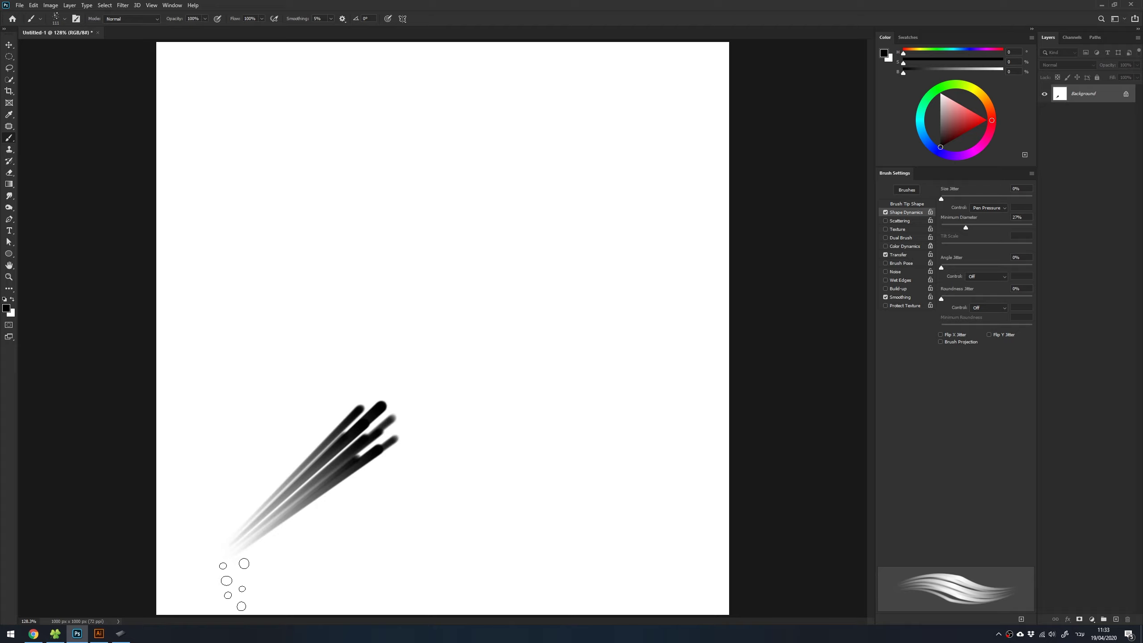
key(ctrl+z)
click(206, 569)
Stamp a 95 px scatter brush dab beside the first cluster
right_click(335, 461)
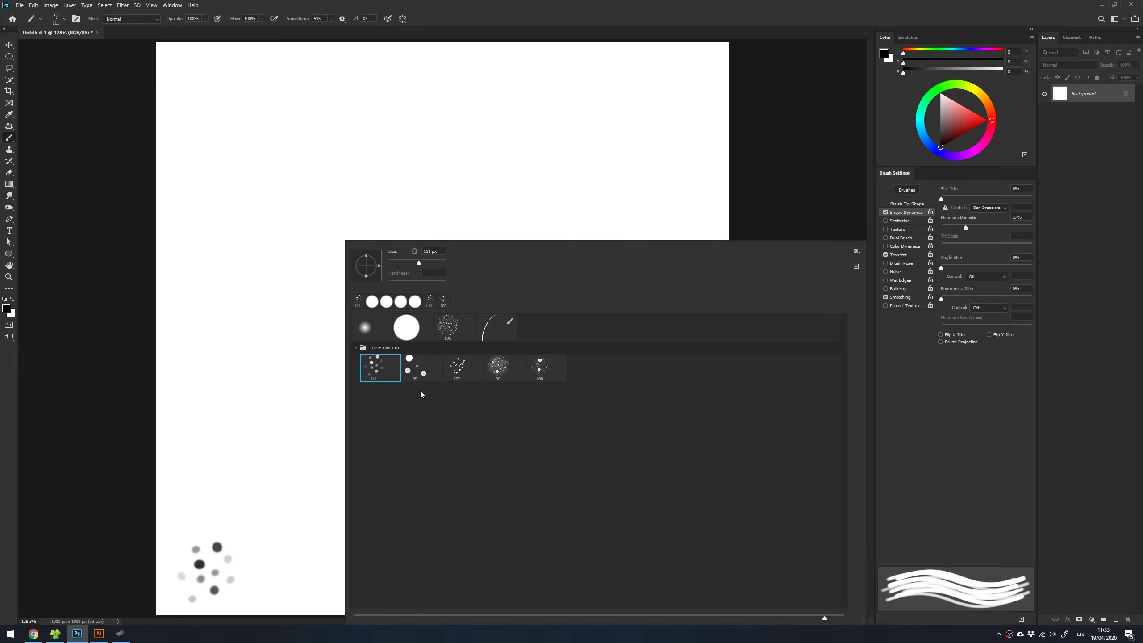
click(421, 367)
drag(290, 572, 387, 374)
drag(315, 563, 408, 399)
drag(330, 581, 425, 414)
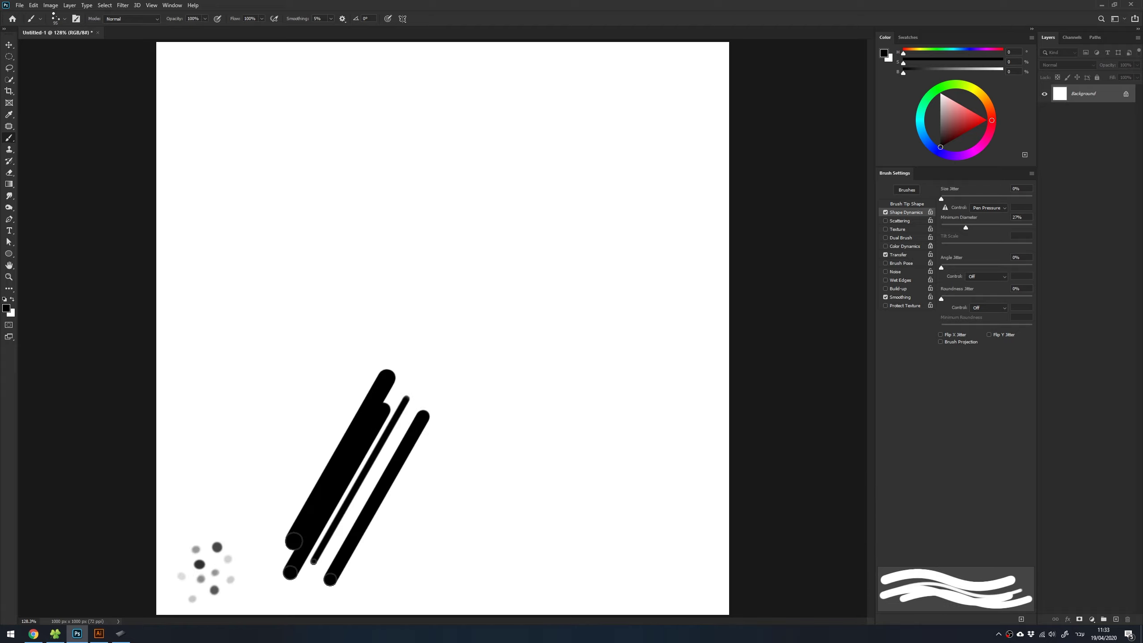
key(ctrl+z)
key(ctrl+z)
key(ctrl+z)
click(311, 560)
Stamp a dab of the 172 scatter preset along the bottom
right_click(426, 466)
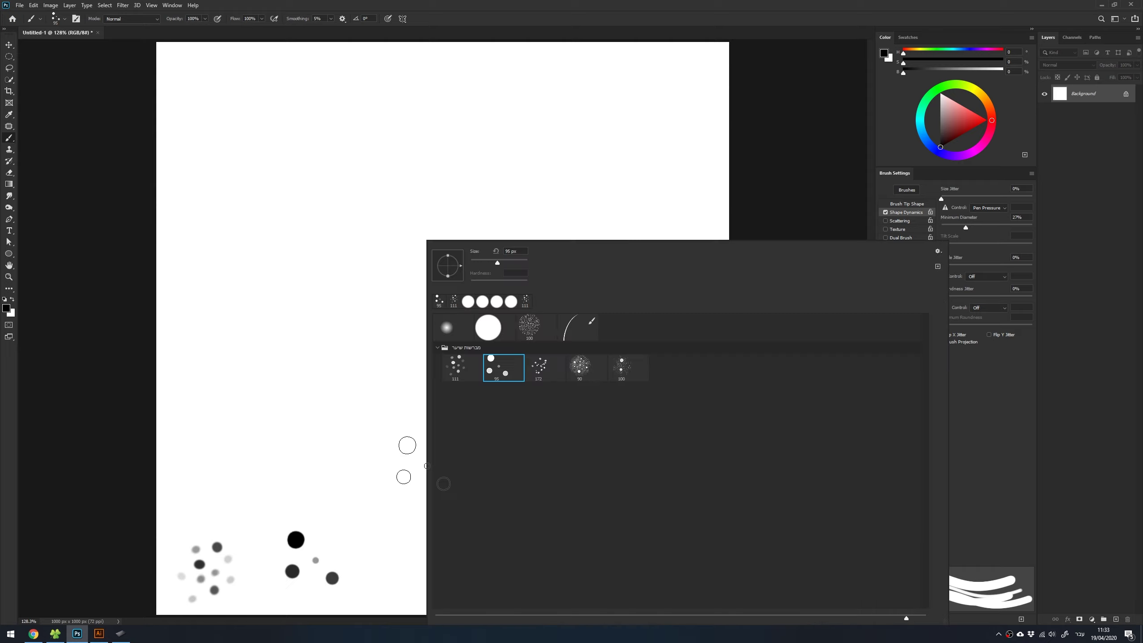
double_click(540, 377)
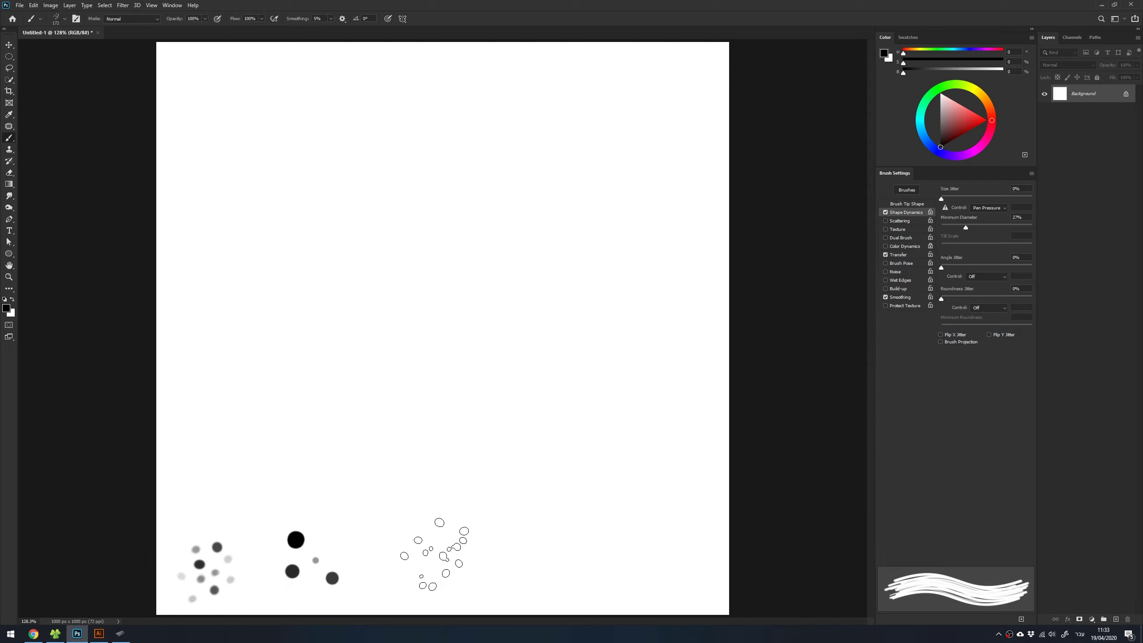
key(ctrl+shift+z)
key(ctrl+shift+z)
key(ctrl+shift+z)
key(ctrl+z)
key(ctrl+z)
key(ctrl+z)
click(432, 558)
Stamp a dab of the 90 textured scatter preset next in the row
right_click(499, 487)
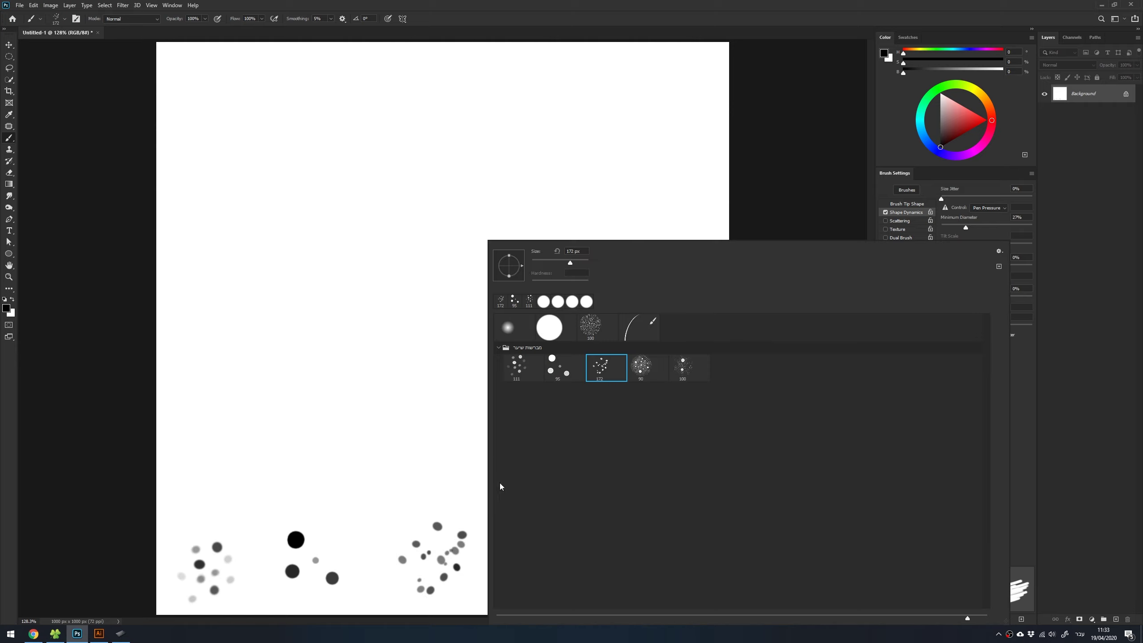
double_click(632, 364)
click(534, 564)
key(ctrl+z)
click(533, 556)
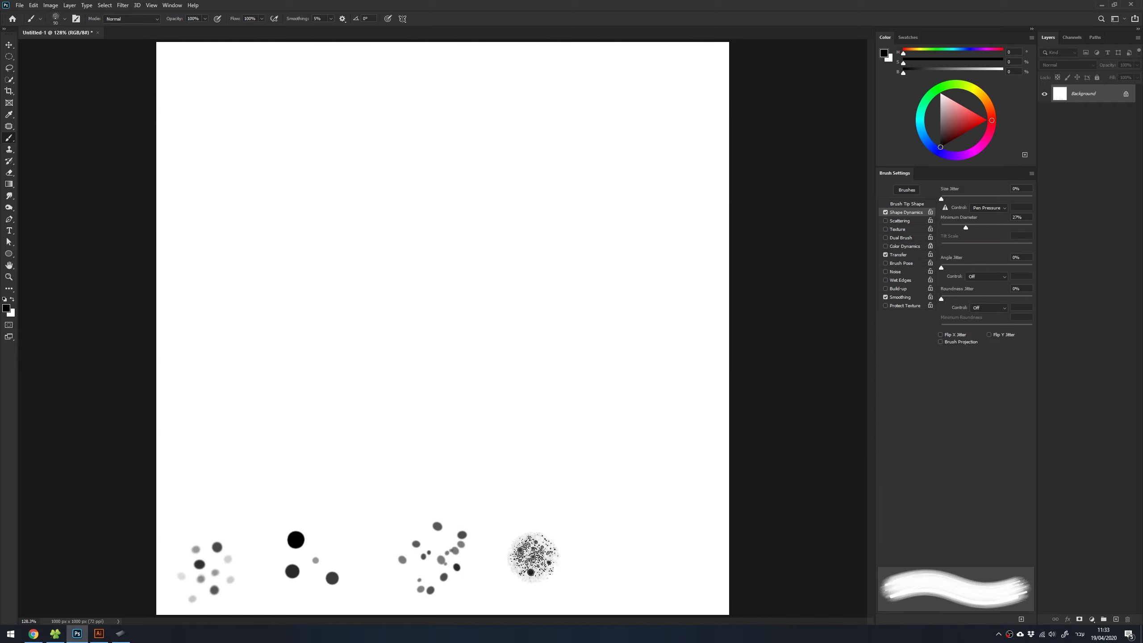
Stamp a dab of the 100 scatter preset at the end of the row
right_click(576, 470)
double_click(767, 371)
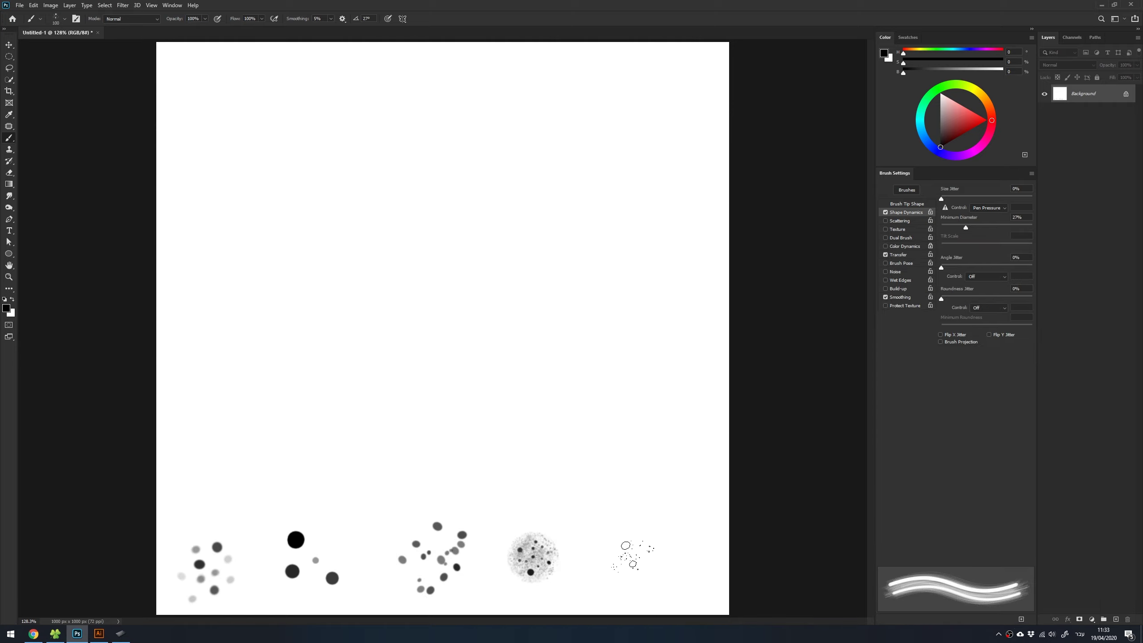
shift+click(728, 394)
key(ctrl+z)
click(628, 558)
Paint a faint hair strand above the last dab with another preset, then thicken it
key(v)
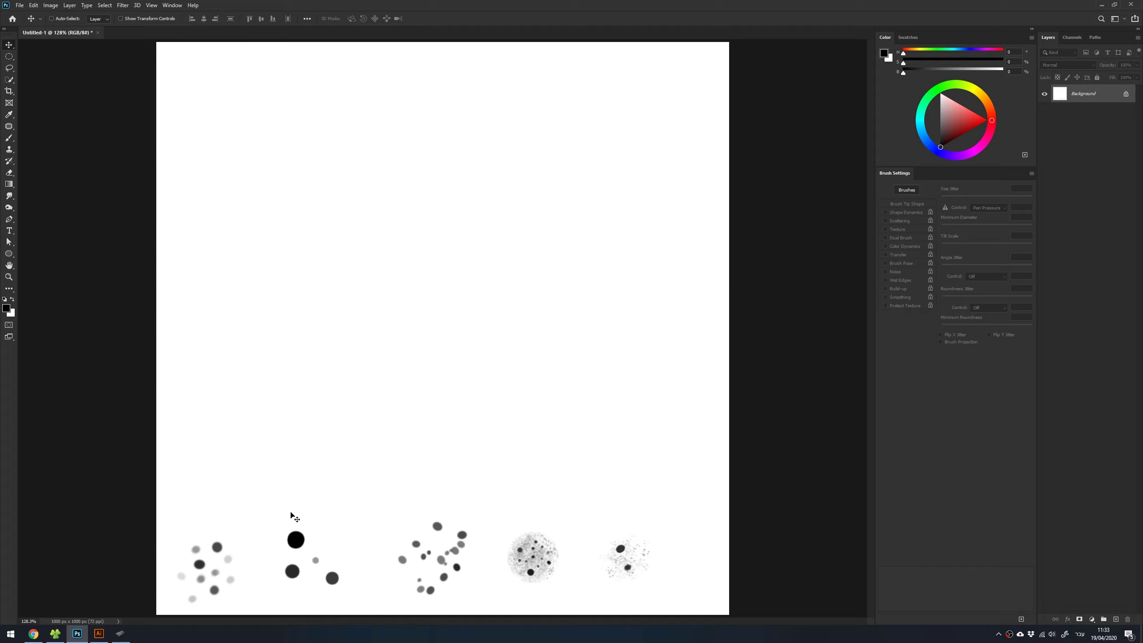
key(b)
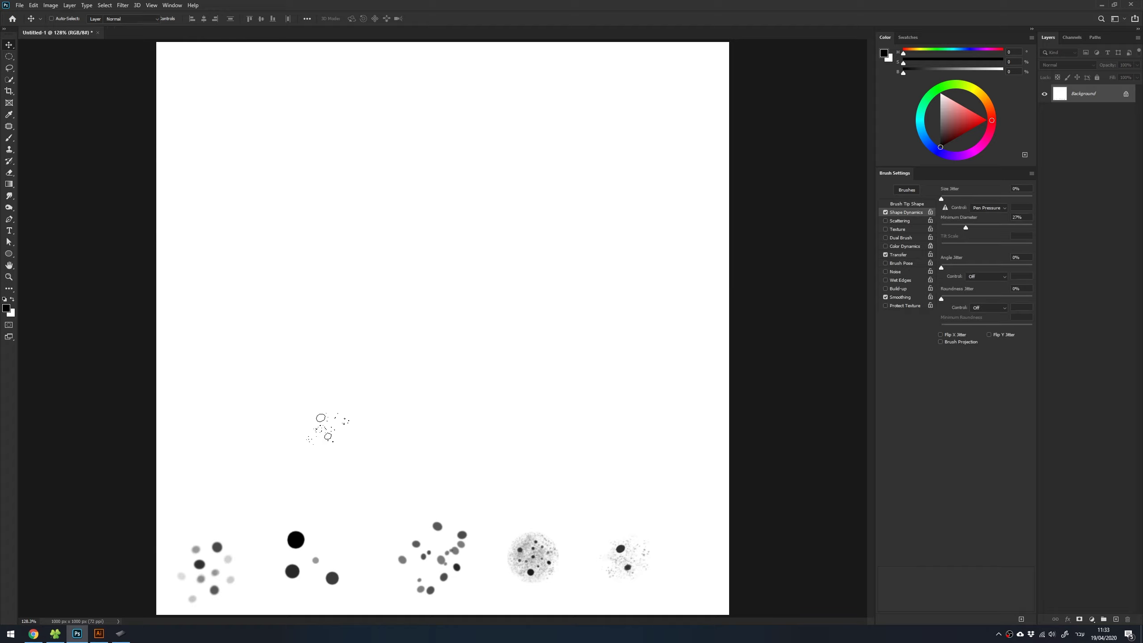
right_click(327, 430)
click(613, 365)
key(Return)
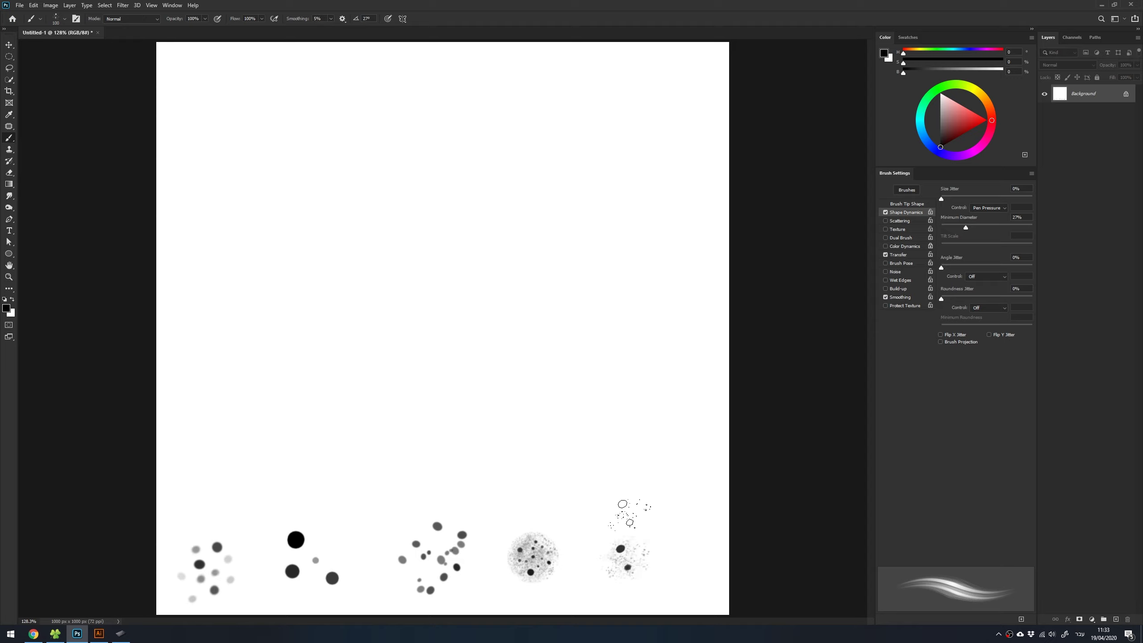
drag(627, 511, 611, 355)
mouse_move(634, 495)
mouse_down()
mouse_move(625, 353)
mouse_move(616, 431)
mouse_move(629, 489)
mouse_up()
right_click(628, 488)
click(658, 364)
Paint hair strands above the fourth and third dabs using the 90 px and 172 presets
key(Return)
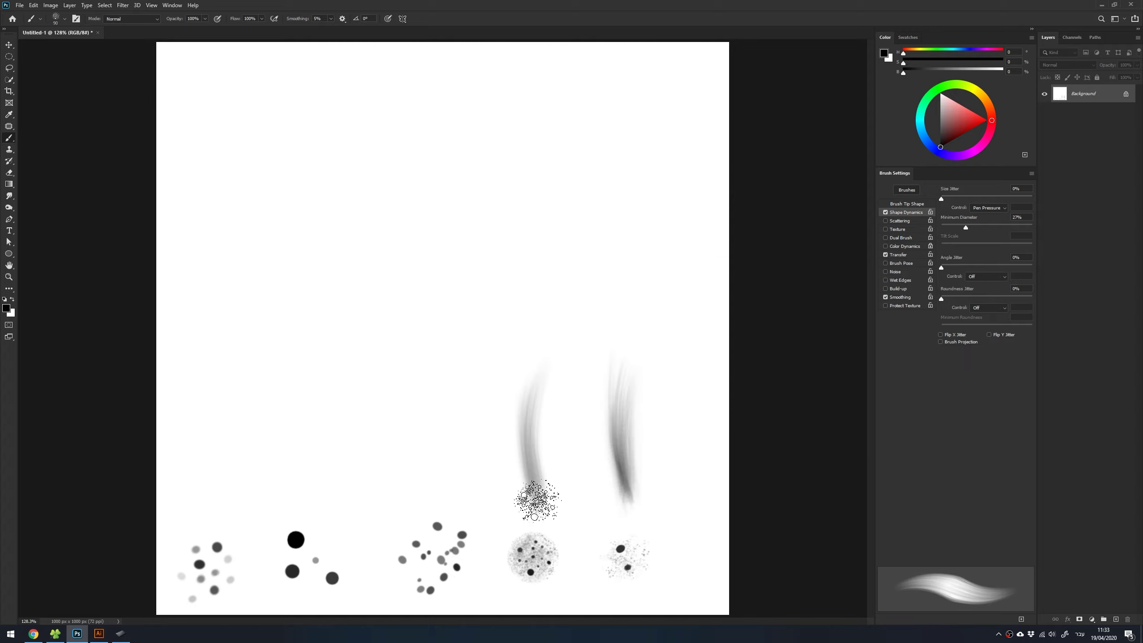
drag(532, 504, 525, 361)
drag(530, 495, 533, 333)
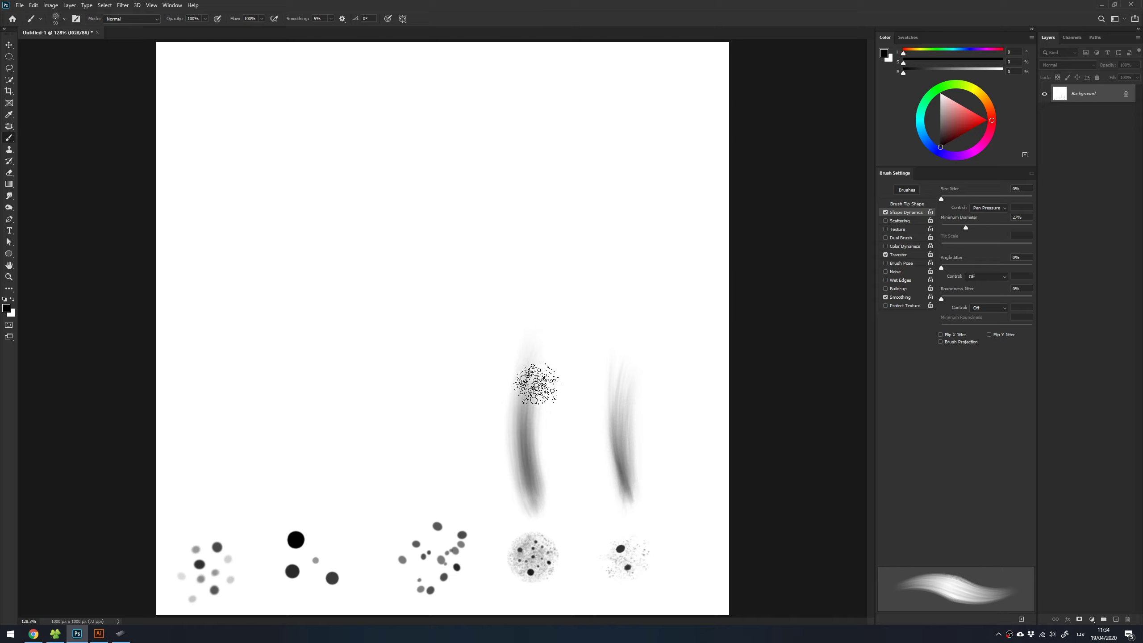
right_click(545, 394)
click(666, 367)
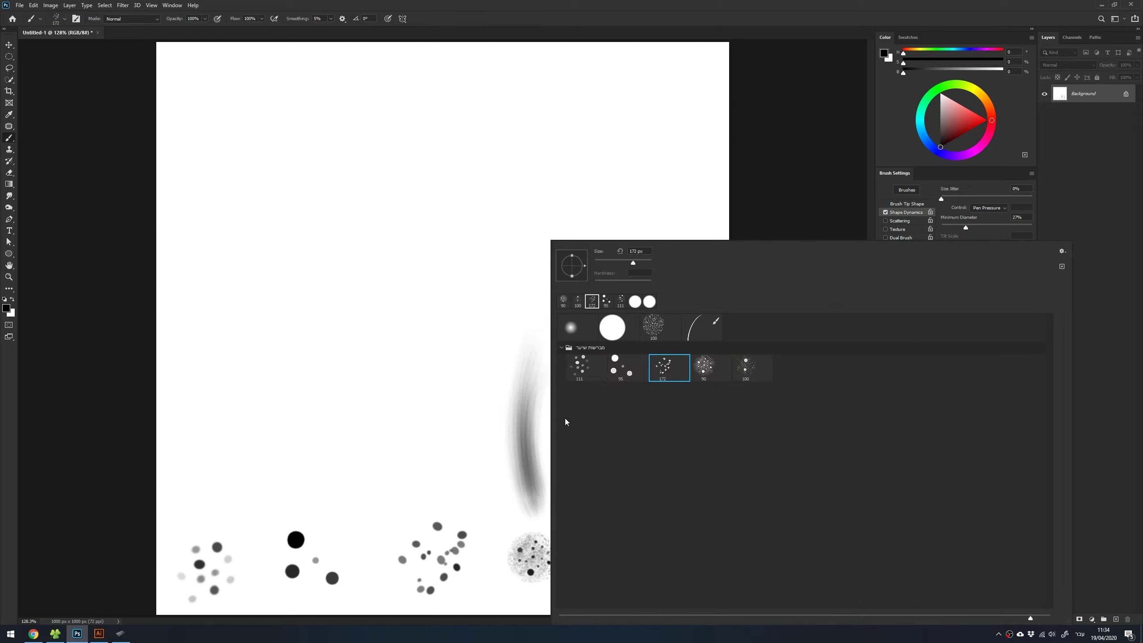
key(Return)
mouse_move(438, 473)
mouse_down()
mouse_move(450, 305)
mouse_move(416, 410)
mouse_up()
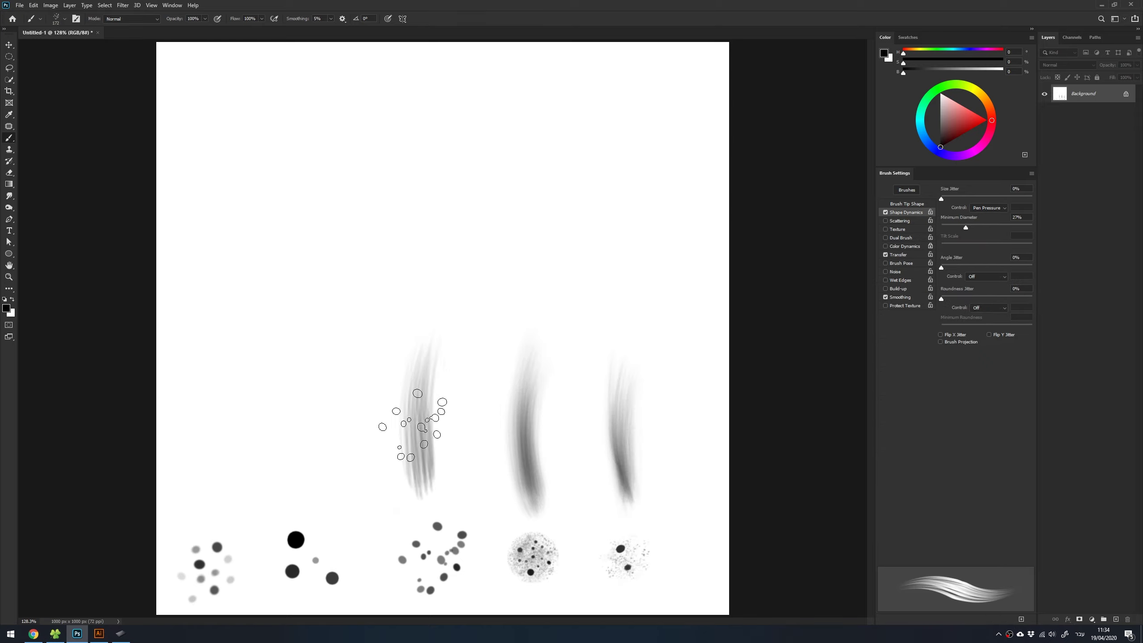
drag(421, 455, 439, 306)
Paint hair strands above the second and first dabs with the 95 px preset
right_click(439, 396)
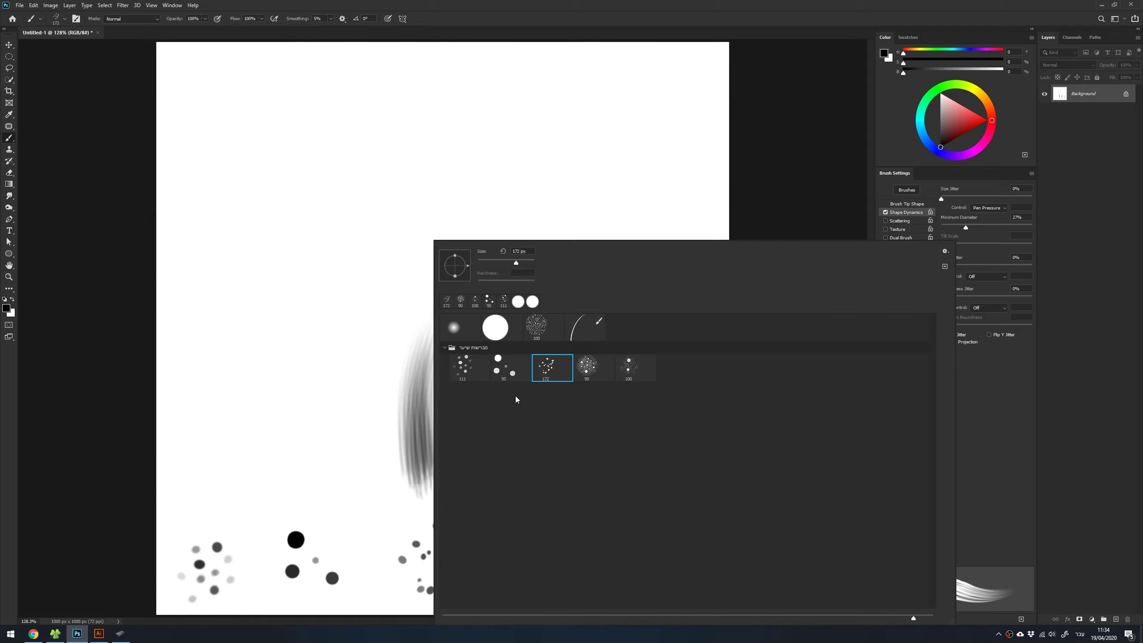
click(511, 366)
key(Return)
mouse_move(305, 495)
mouse_down()
mouse_move(299, 383)
mouse_move(313, 329)
mouse_move(315, 486)
mouse_move(314, 390)
mouse_move(334, 325)
mouse_move(326, 300)
mouse_up()
mouse_move(211, 504)
mouse_down()
mouse_move(229, 294)
mouse_move(204, 421)
mouse_move(211, 342)
mouse_up()
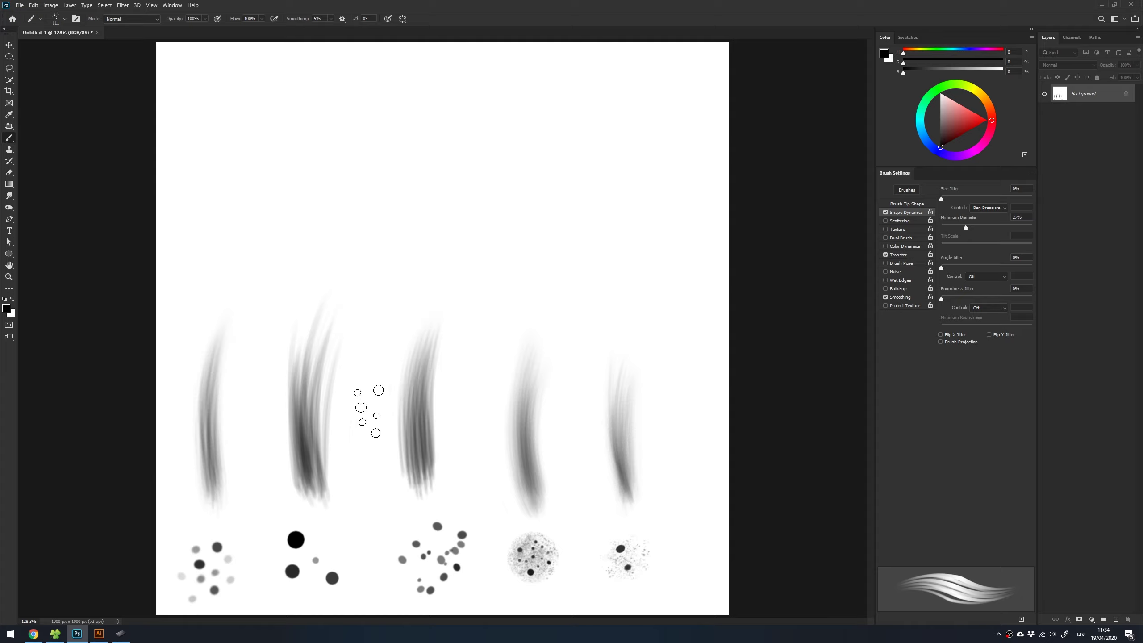
Paint a long curved strand across the top and darken it with the 95 px brush
drag(309, 215, 529, 126)
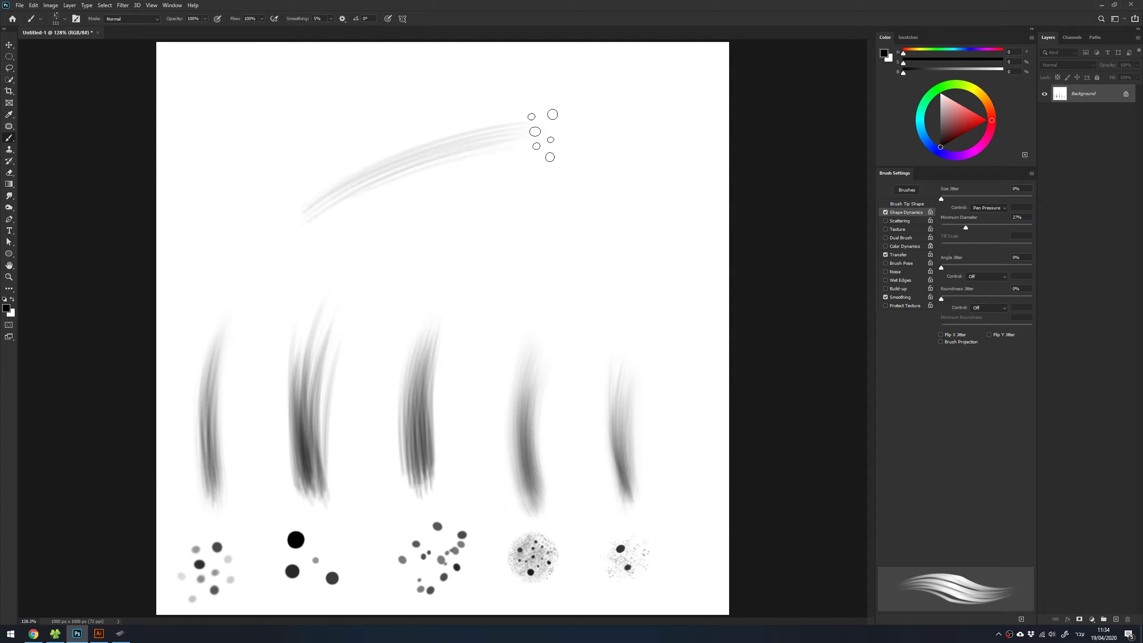
mouse_move(439, 156)
mouse_down()
mouse_move(398, 183)
mouse_move(508, 148)
mouse_move(357, 184)
mouse_move(434, 134)
mouse_move(495, 179)
mouse_up()
right_click(494, 185)
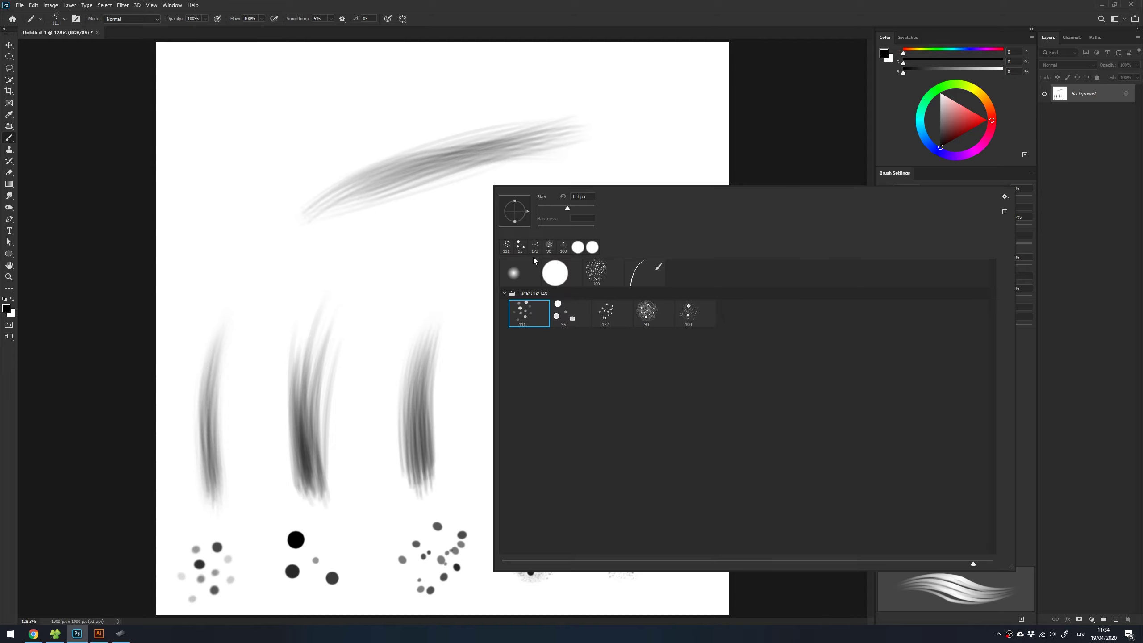
click(565, 321)
click(396, 205)
mouse_move(324, 192)
mouse_down()
mouse_move(434, 159)
mouse_move(576, 139)
mouse_move(364, 199)
mouse_move(499, 153)
mouse_move(370, 205)
mouse_move(633, 140)
mouse_up()
Build up the upper strand with the 90 px preset, adding wisps at its right end, then start a new document
right_click(524, 176)
double_click(608, 303)
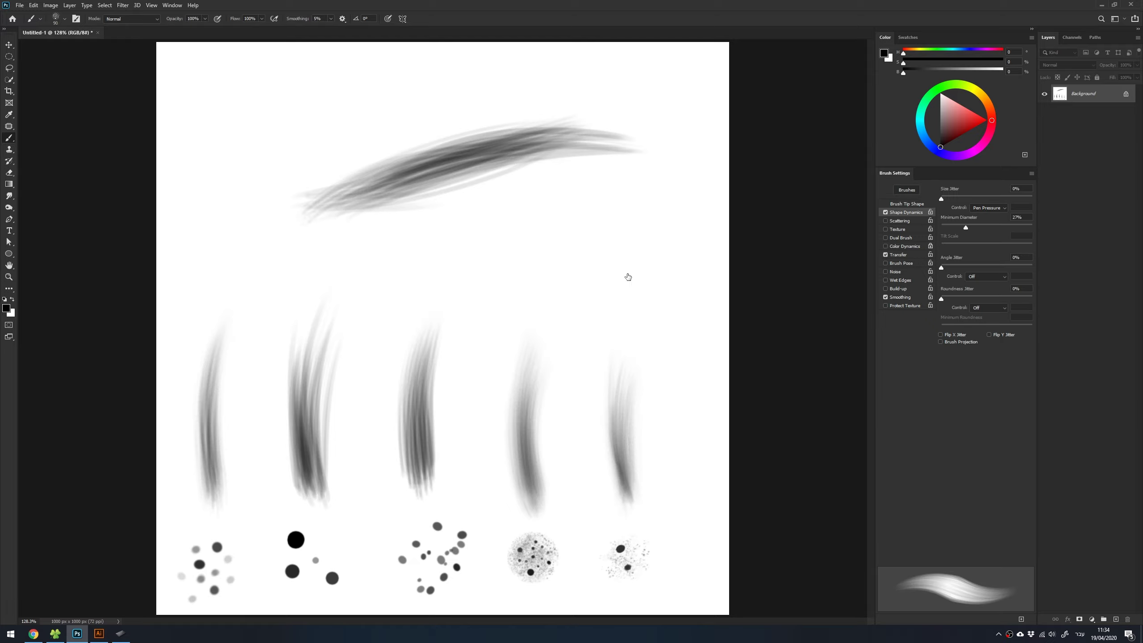
mouse_move(356, 205)
mouse_down()
mouse_move(443, 179)
mouse_move(400, 170)
mouse_move(589, 150)
mouse_move(377, 204)
mouse_move(421, 175)
mouse_move(586, 137)
mouse_move(447, 146)
mouse_move(510, 165)
mouse_move(503, 153)
mouse_up()
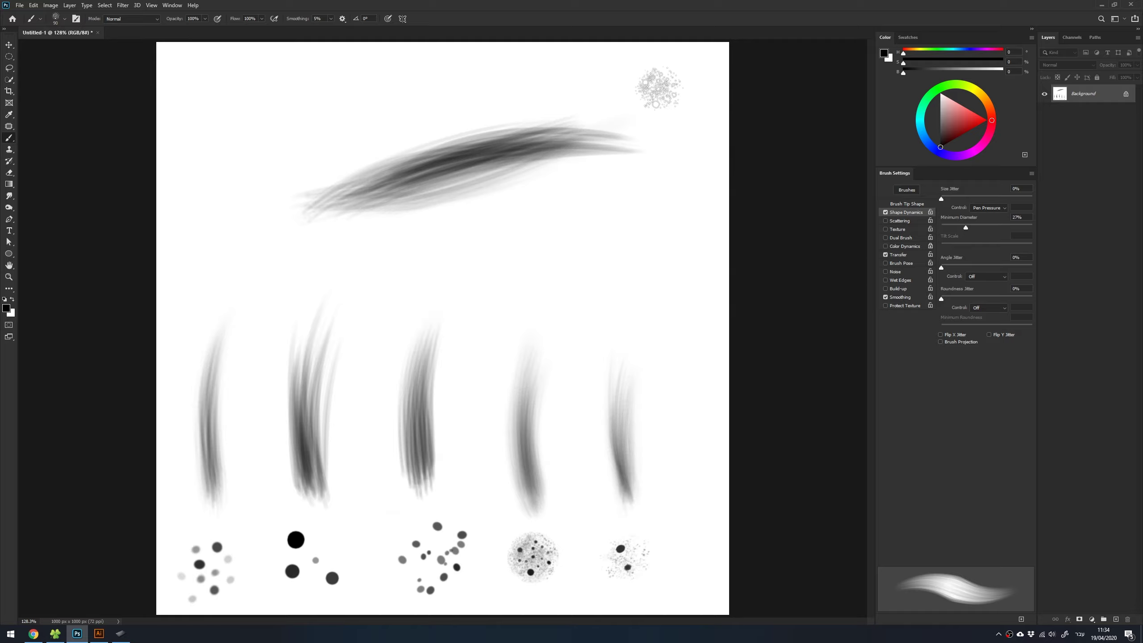
mouse_move(658, 88)
mouse_down()
mouse_move(544, 159)
mouse_move(434, 166)
mouse_move(536, 132)
mouse_move(334, 189)
mouse_move(485, 154)
mouse_move(439, 176)
mouse_move(608, 109)
mouse_move(531, 155)
mouse_up()
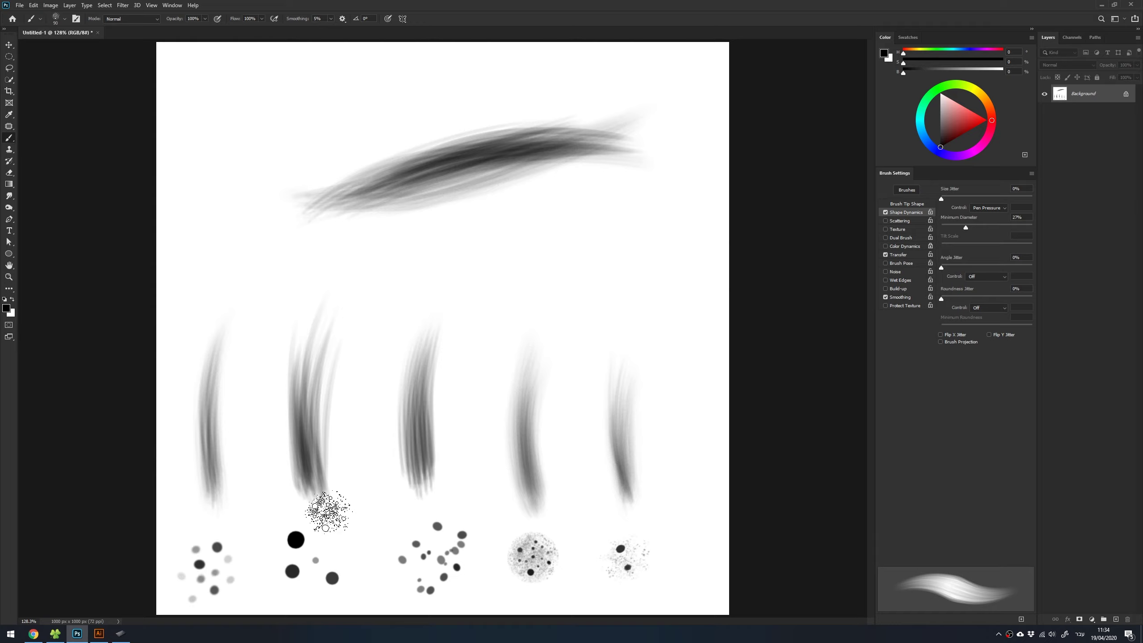
key(ctrl+n)
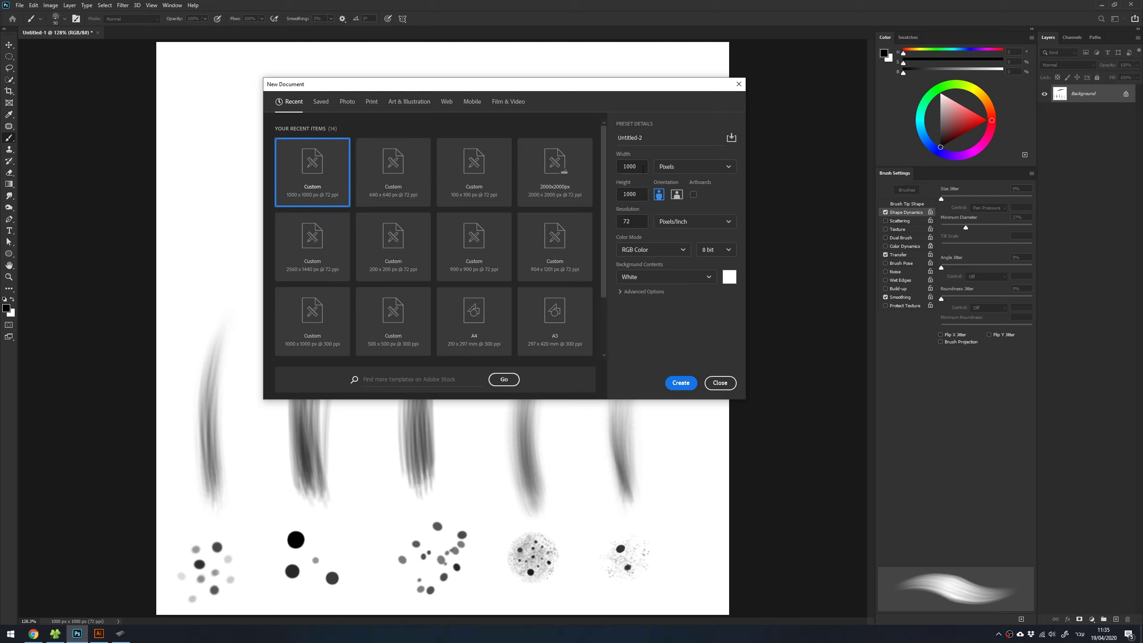
Create the 500 × 500 px Untitled-2 document and fit it on screen
click(626, 165)
click(681, 383)
key(z)
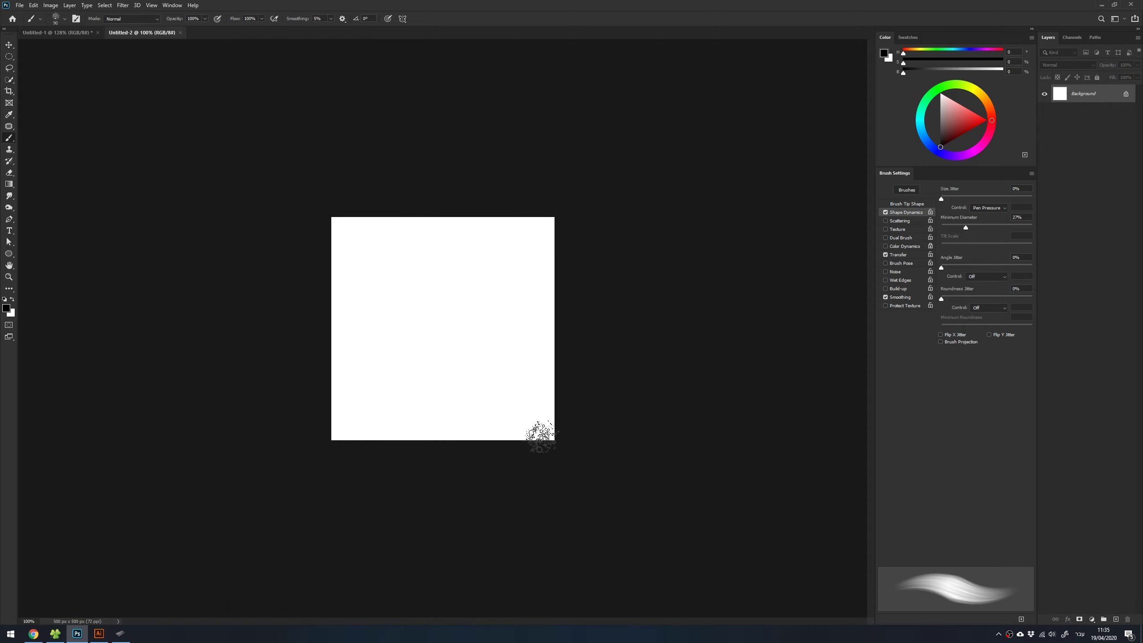
click(419, 301)
right_click(431, 307)
click(450, 310)
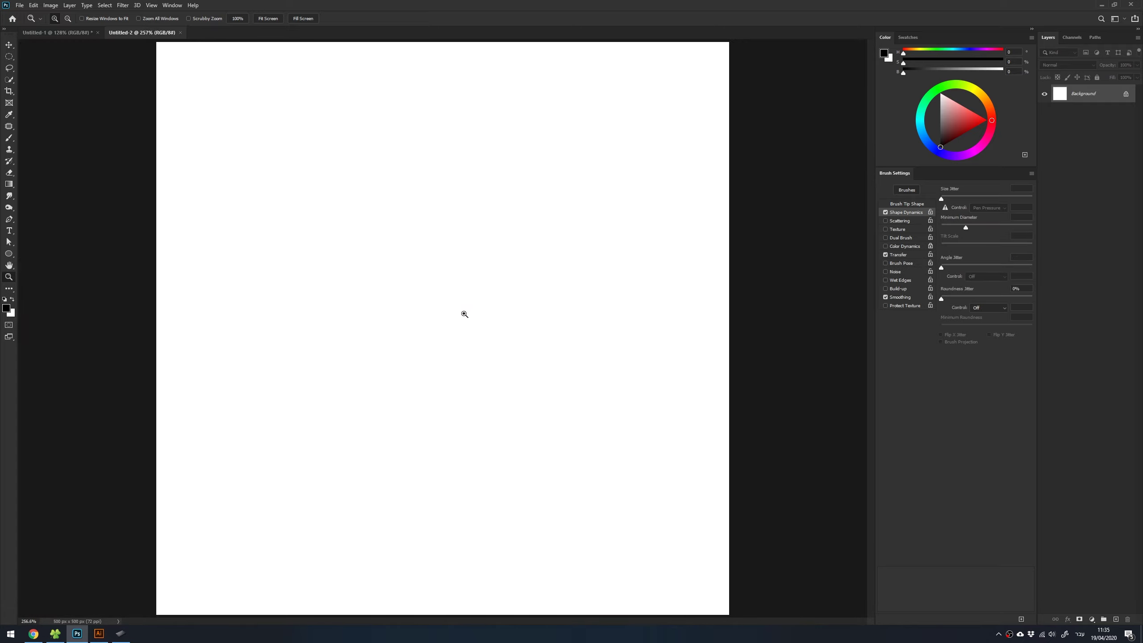
key(b)
right_click(460, 305)
Pick the hard round brush, shrink it to 70 px and stamp a solid black dab
click(534, 331)
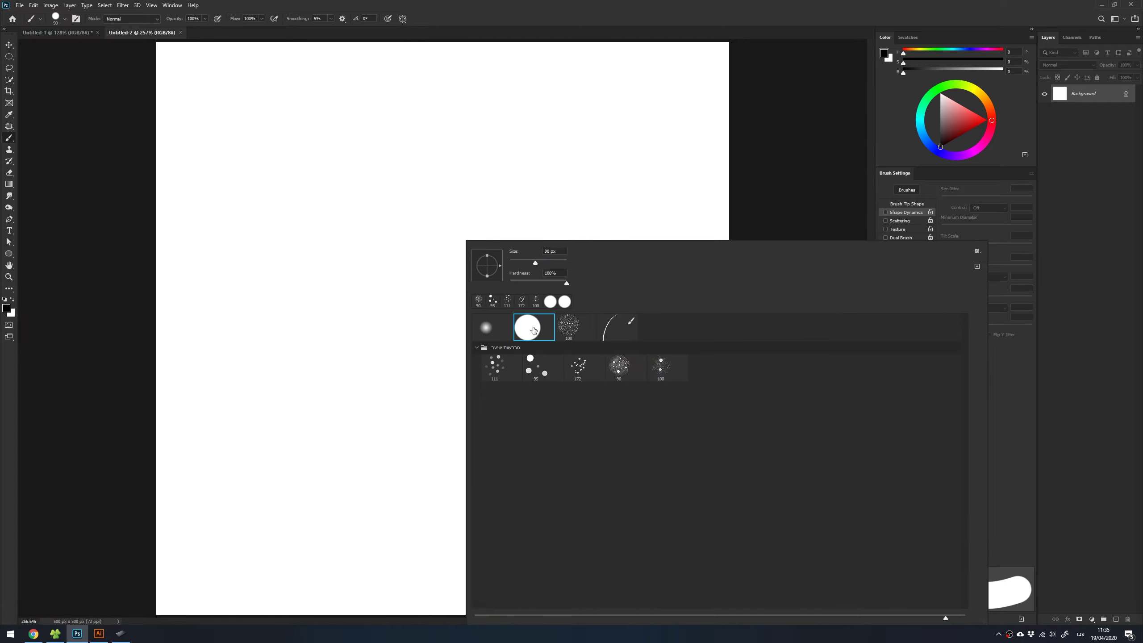
click(420, 296)
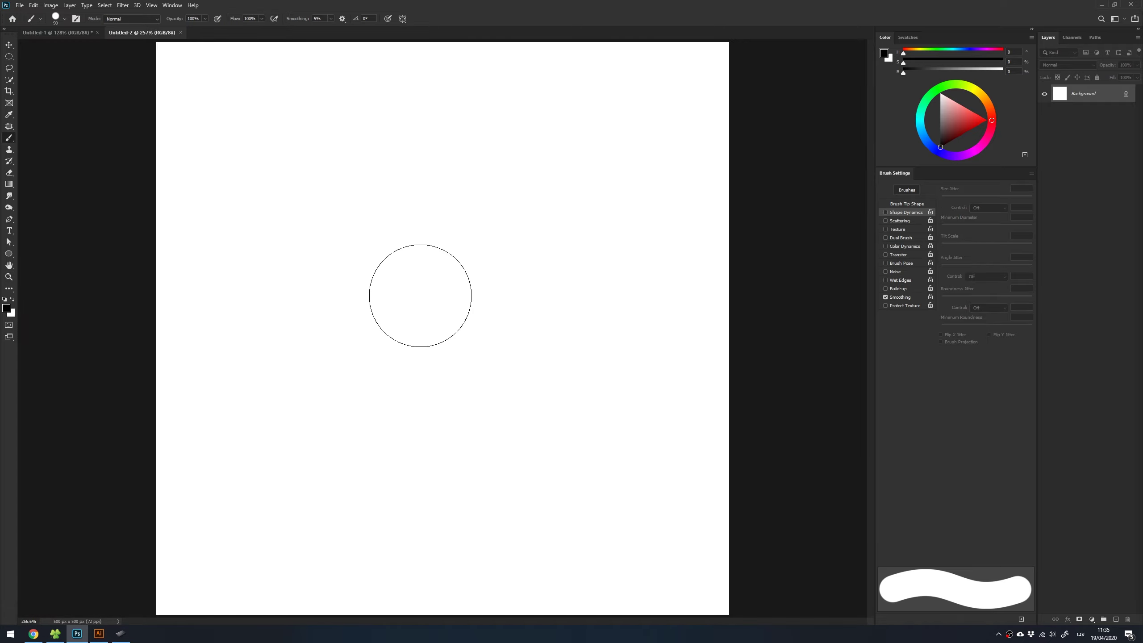
drag(400, 222, 439, 222)
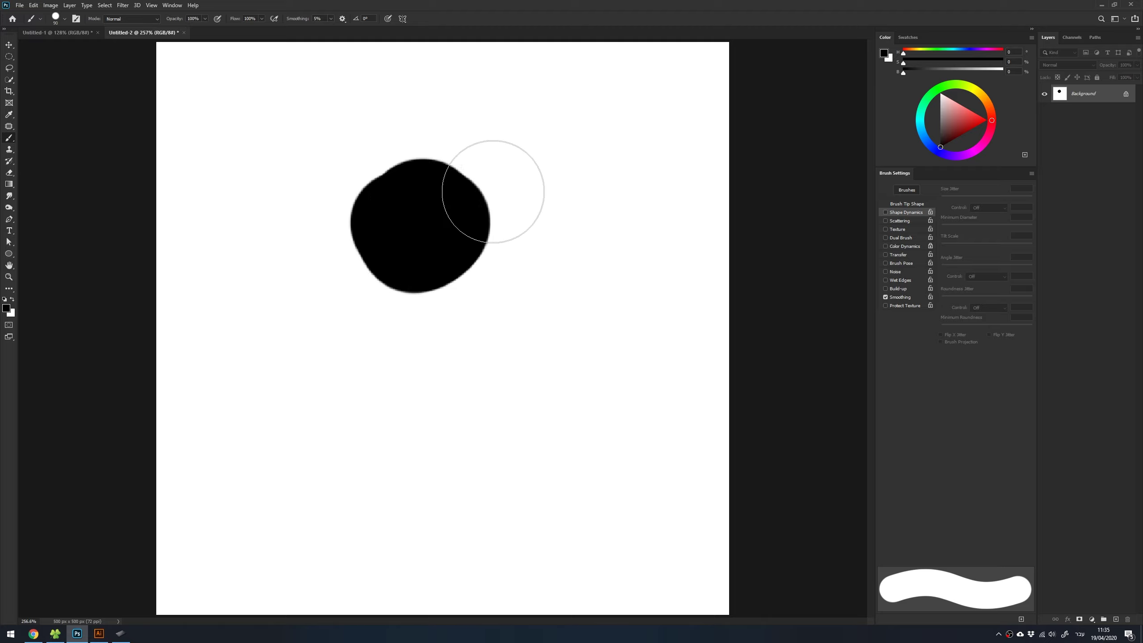
key(ctrl+z)
key(bracketleft)
key(bracketleft)
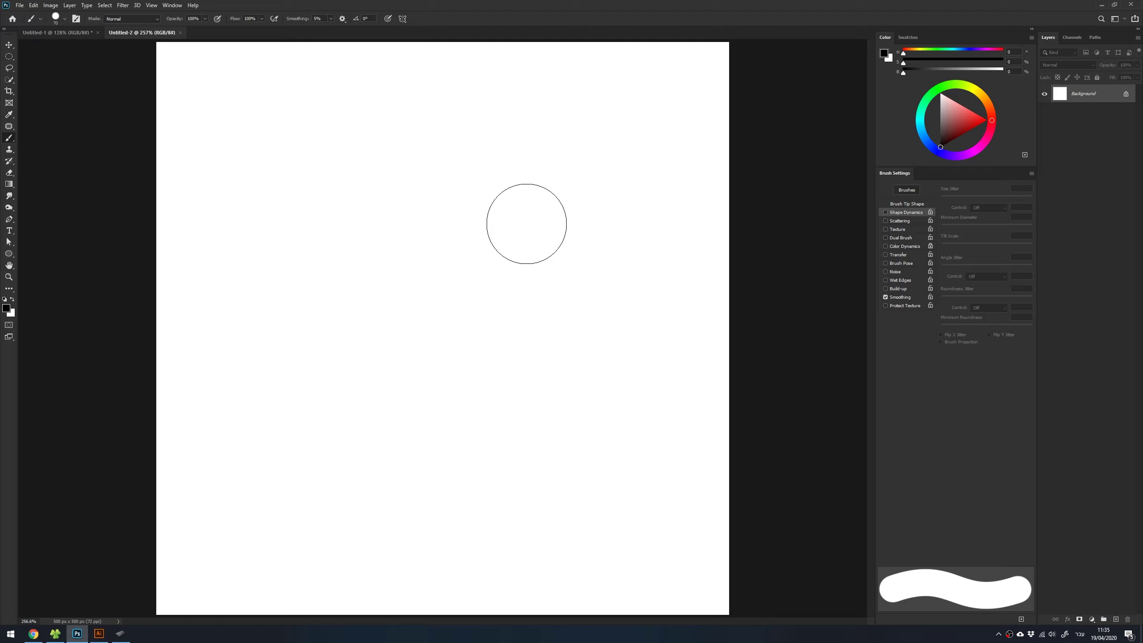
click(532, 215)
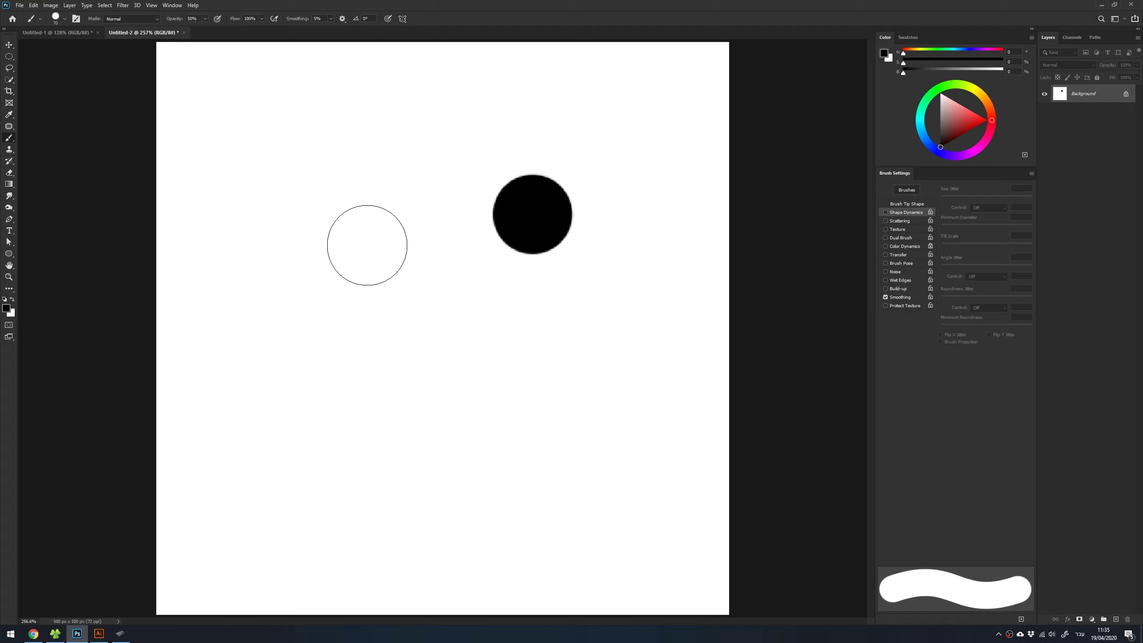
Stamp a 45 px mid-grey dot at 50% opacity and a light-grey dot at 20%
key(5)
key(bracketleft)
key(bracketleft)
key(bracketleft)
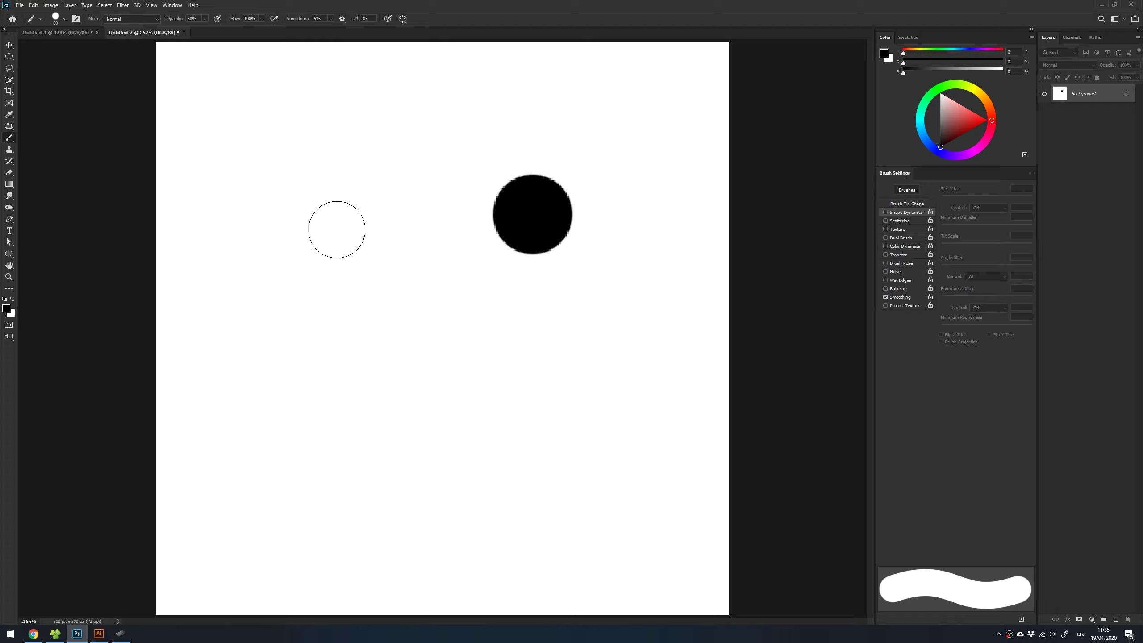
key(bracketleft)
click(325, 244)
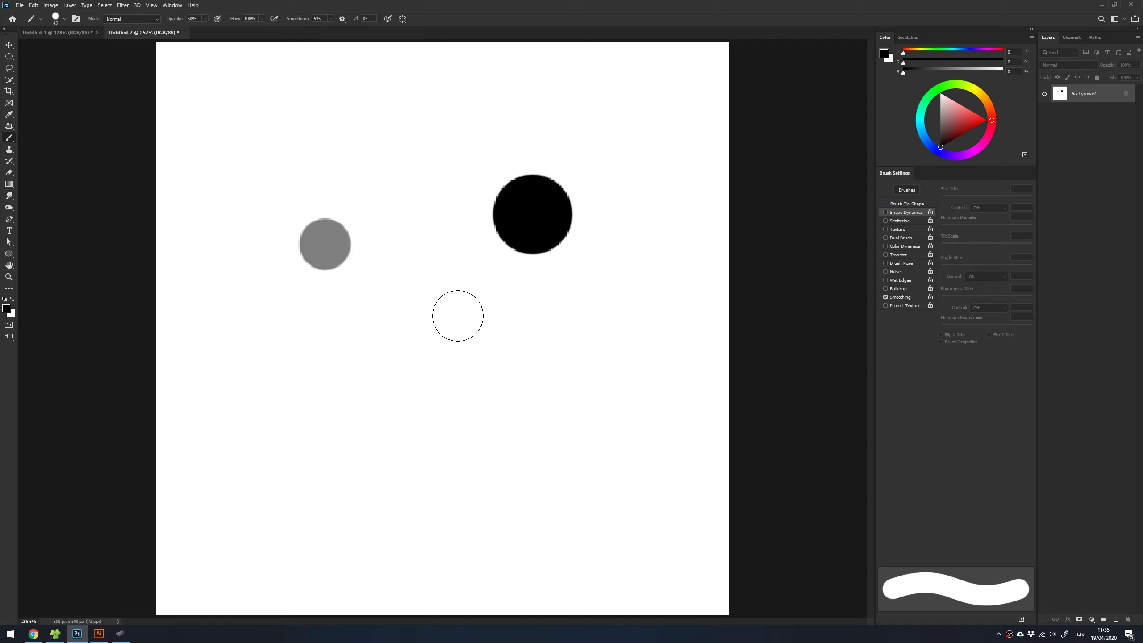
key(2)
click(425, 338)
Squash and tilt the brush tip into an oval and stamp a 50 px dark oval dab
key(bracketright)
key(bracketright)
key(bracketright)
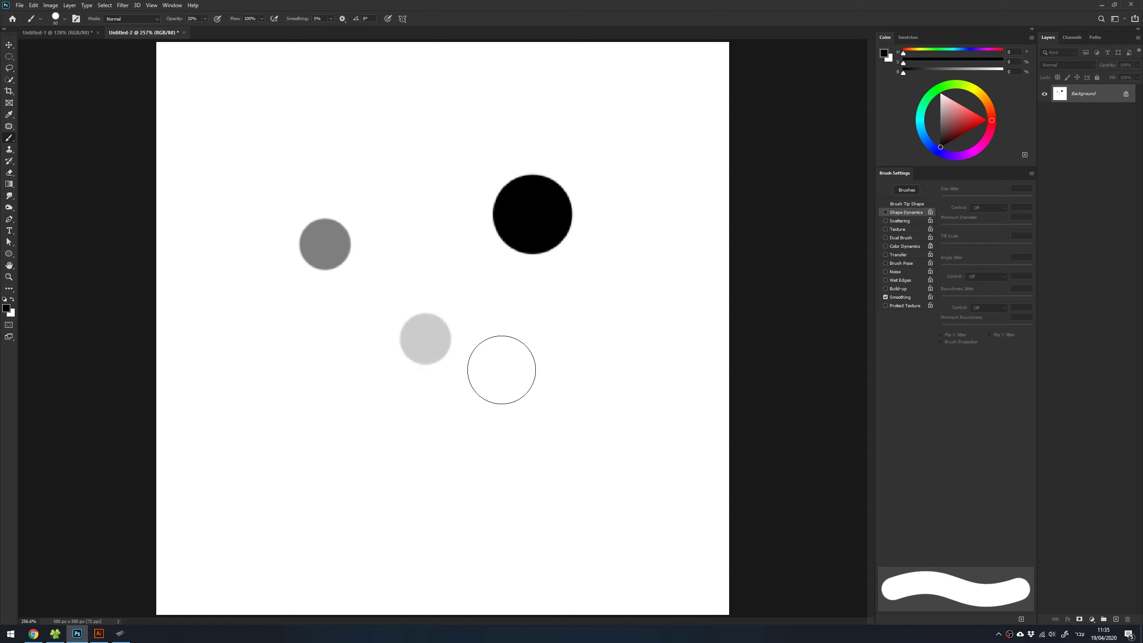
key(bracketright)
key(bracketright)
key(bracketright)
right_click(541, 347)
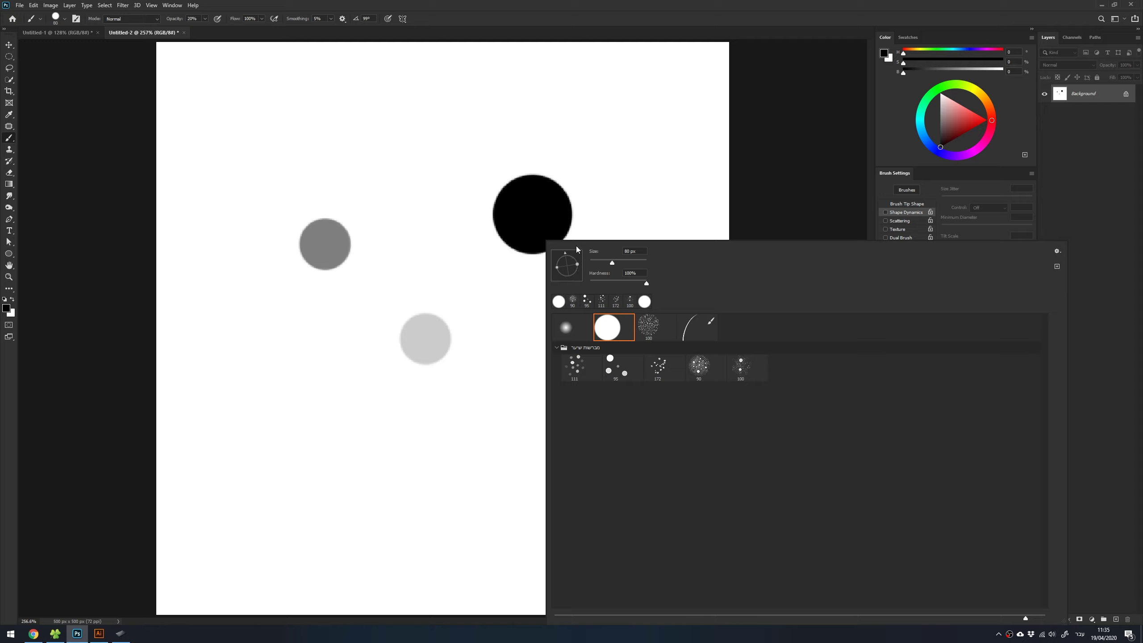
drag(573, 265, 566, 256)
click(510, 306)
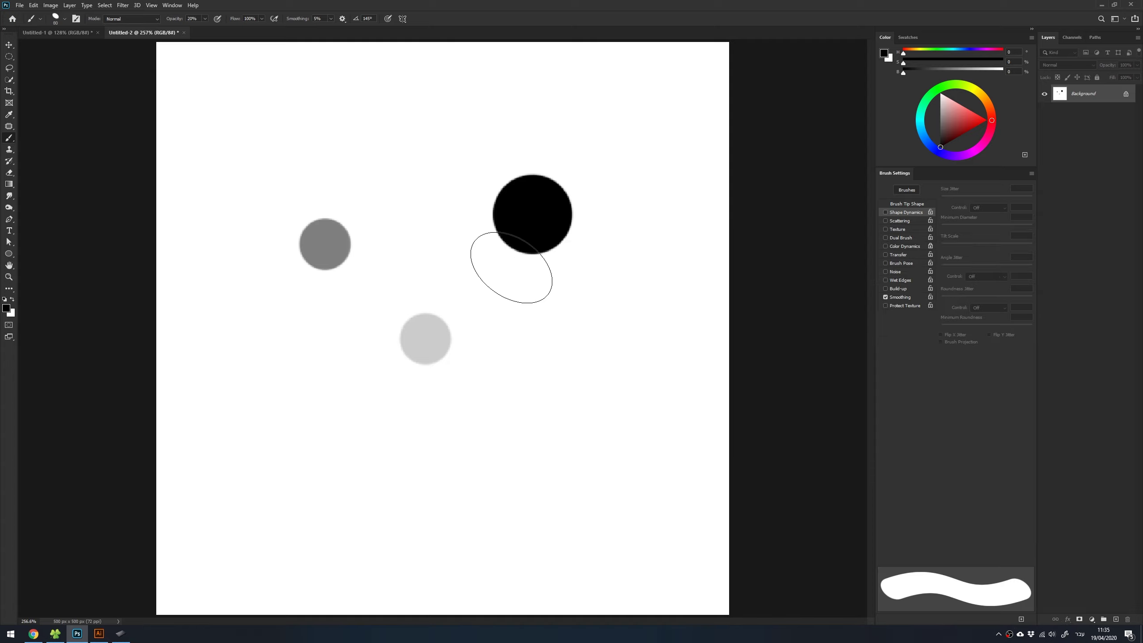
key(bracketleft)
key(bracketleft)
key(bracketleft)
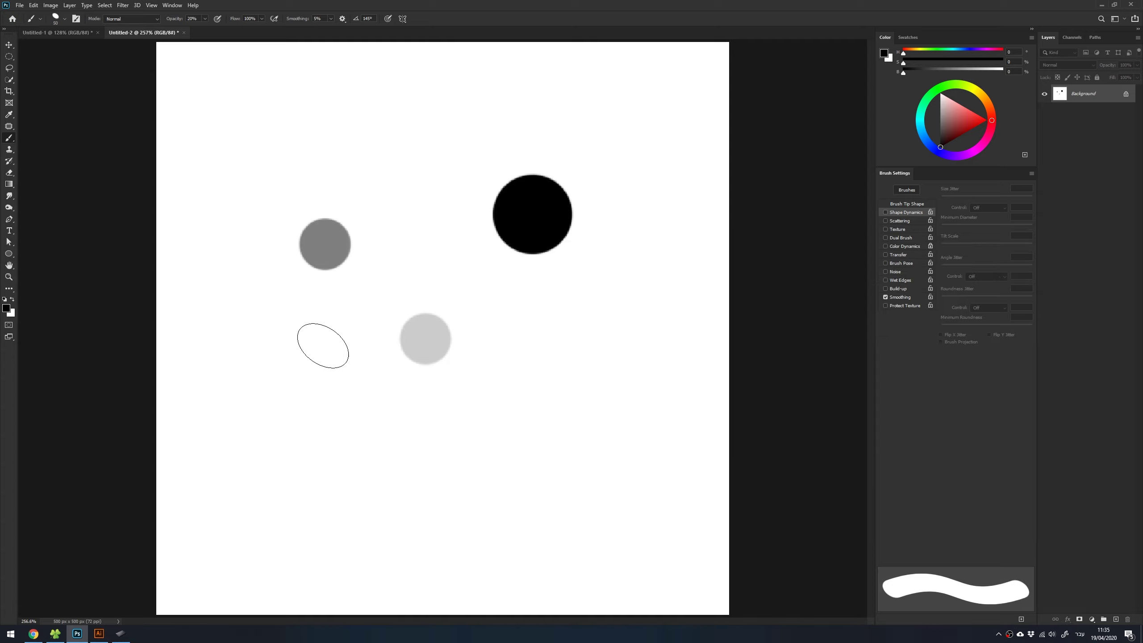
click(296, 382)
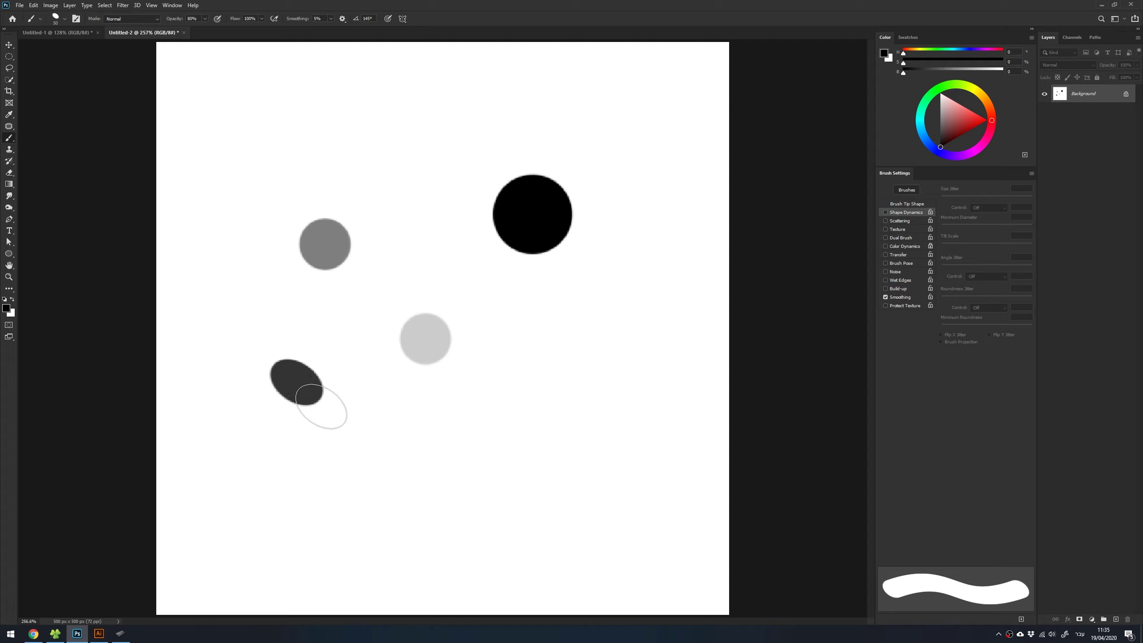
key(v)
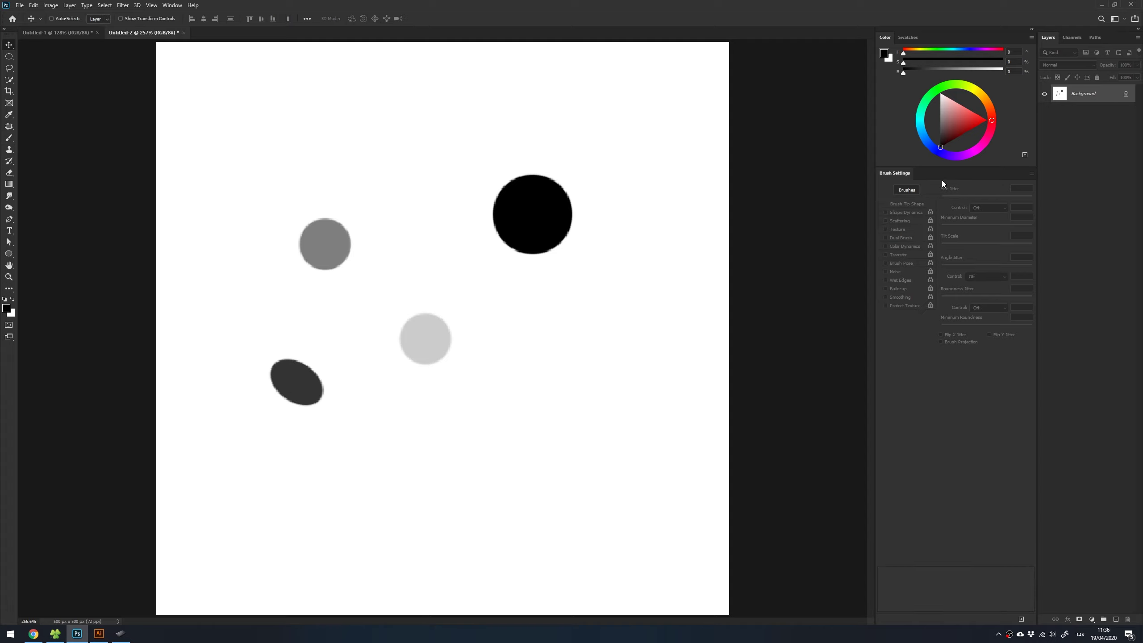
Define the dabs as brush preset 'Sampled Brush 1', undo them from the canvas, and check the preset
click(33, 6)
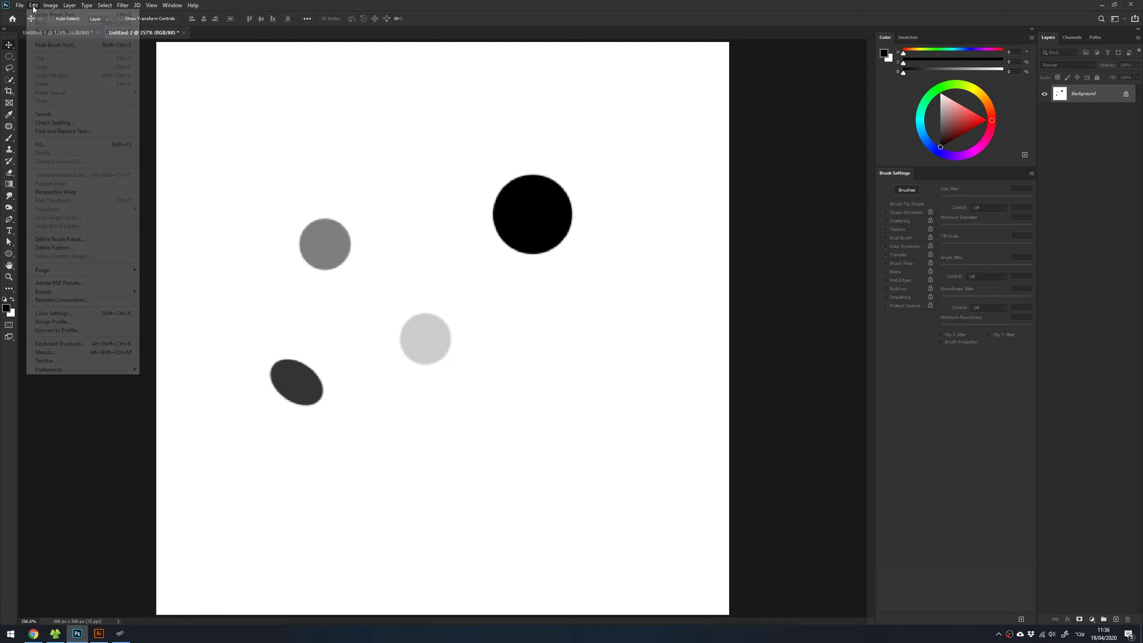
click(88, 240)
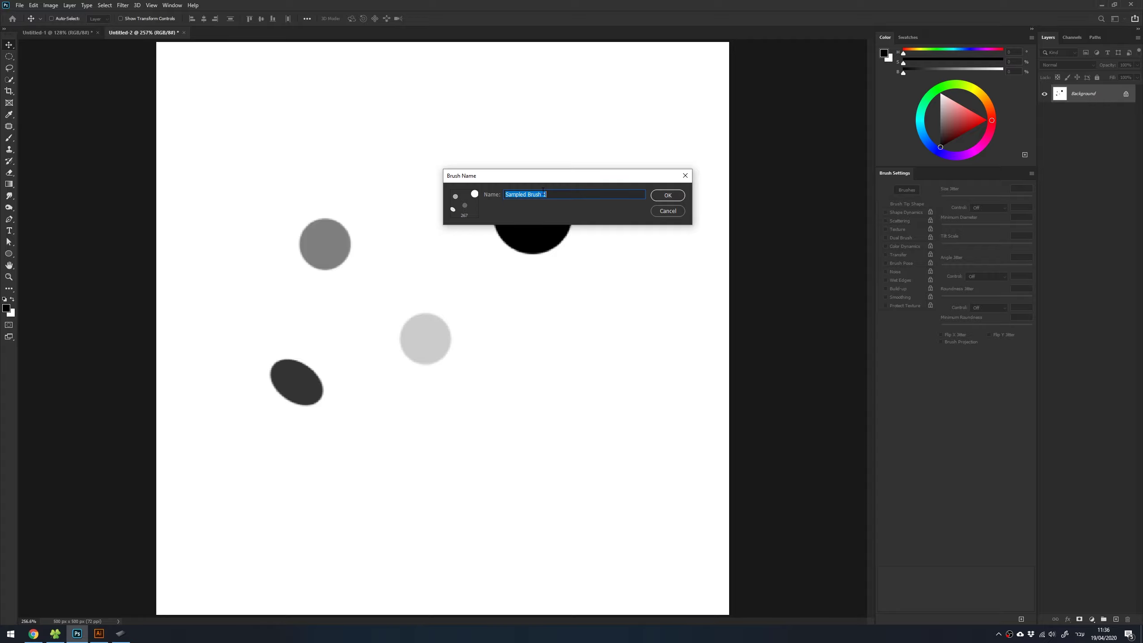
click(668, 196)
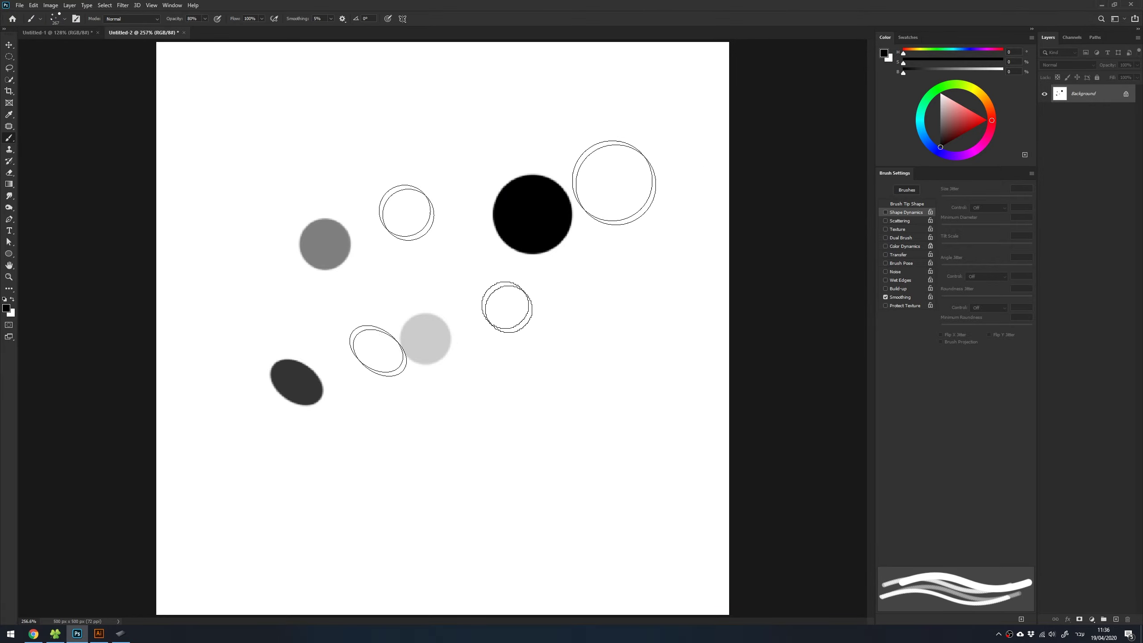
key(ctrl+z)
key(ctrl+z)
key(ctrl+z)
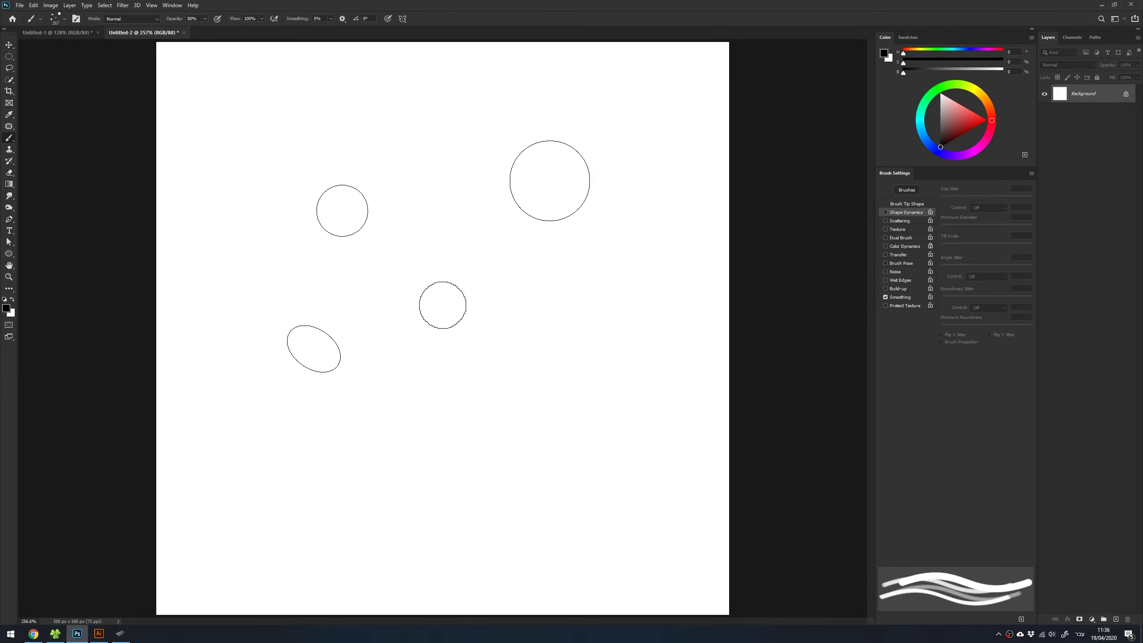
right_click(362, 250)
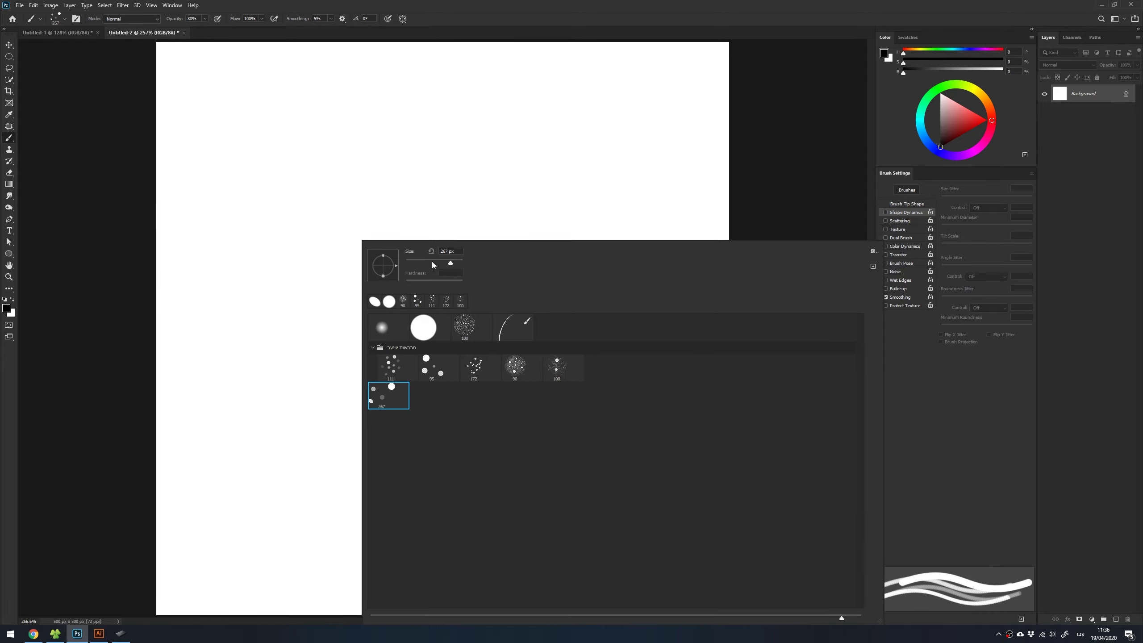
Clear the test strokes and make brush size and opacity follow pen pressure
key(Escape)
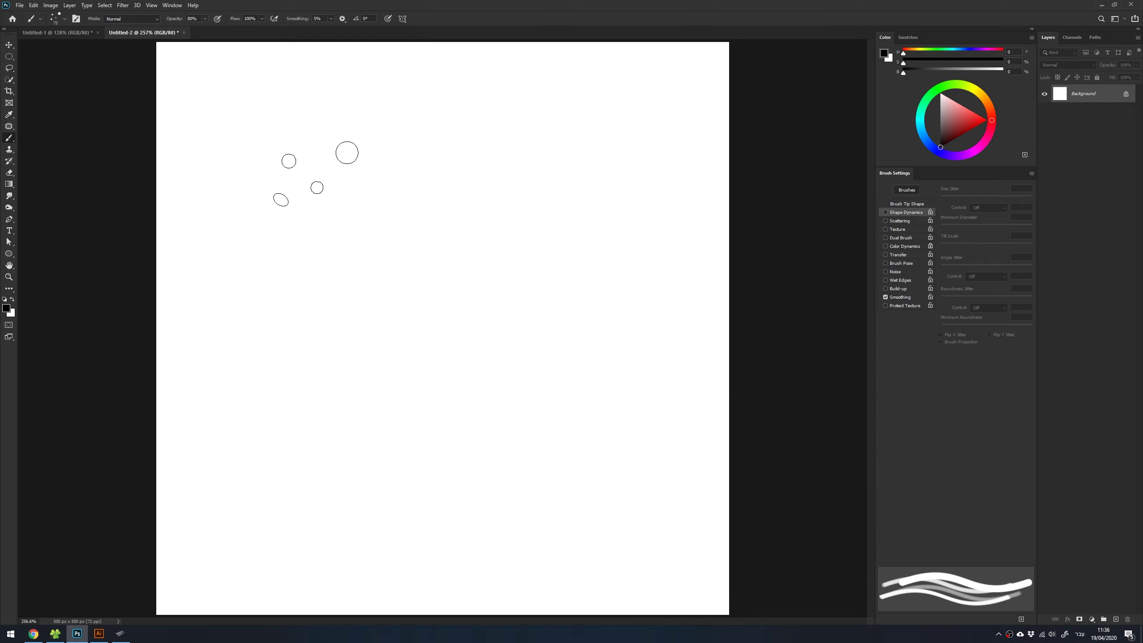
key(ctrl+z)
key(ctrl+shift+z)
key(ctrl+shift+z)
key(ctrl+shift+z)
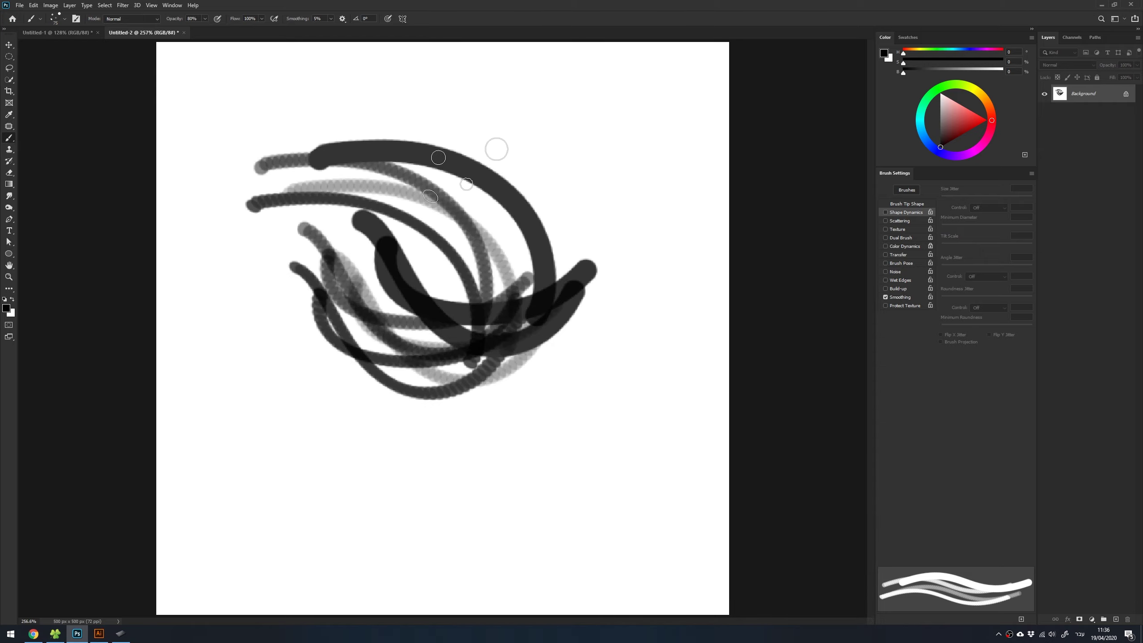
key(ctrl+z)
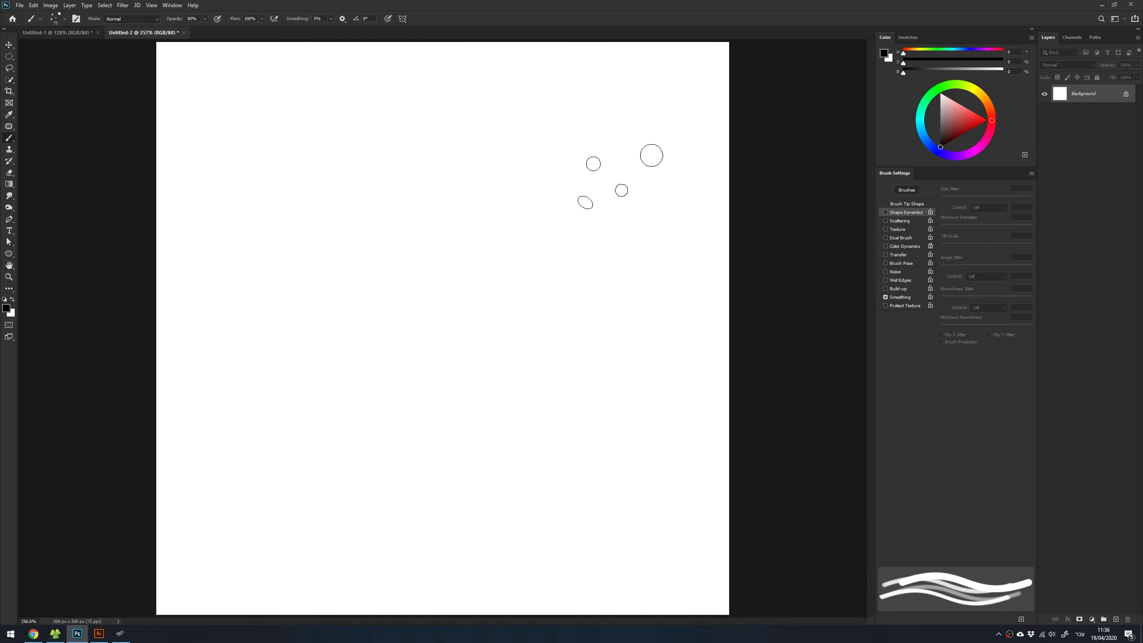
click(388, 19)
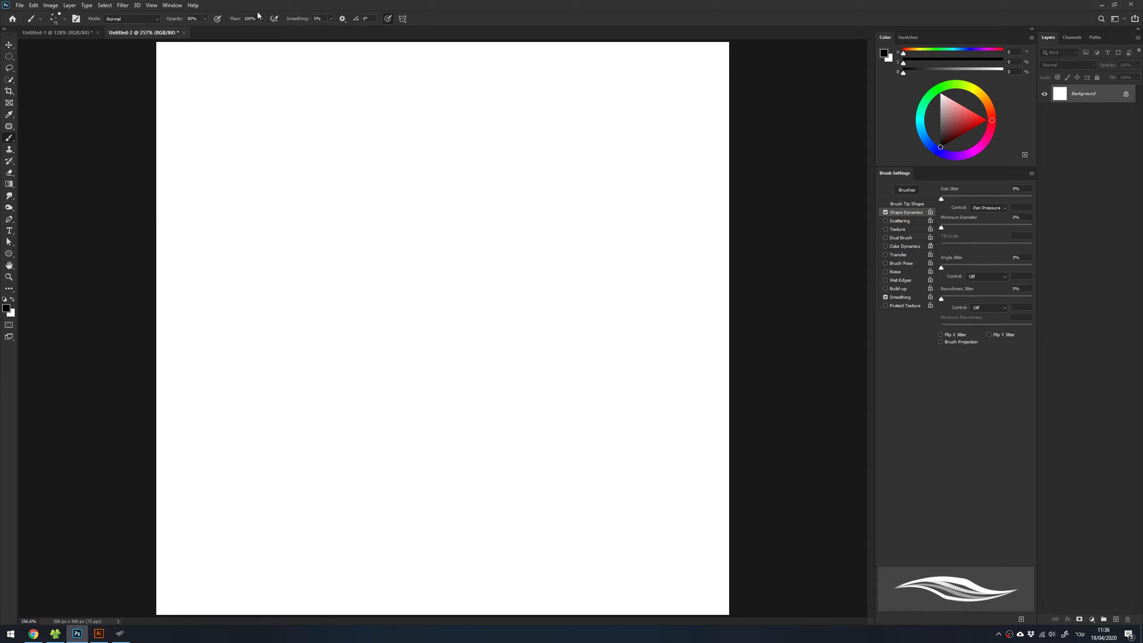
click(220, 18)
Paint tapered hair-strand test strokes, then compare them with the Untitled-1 brush sample
drag(251, 135, 445, 388)
drag(324, 171, 444, 386)
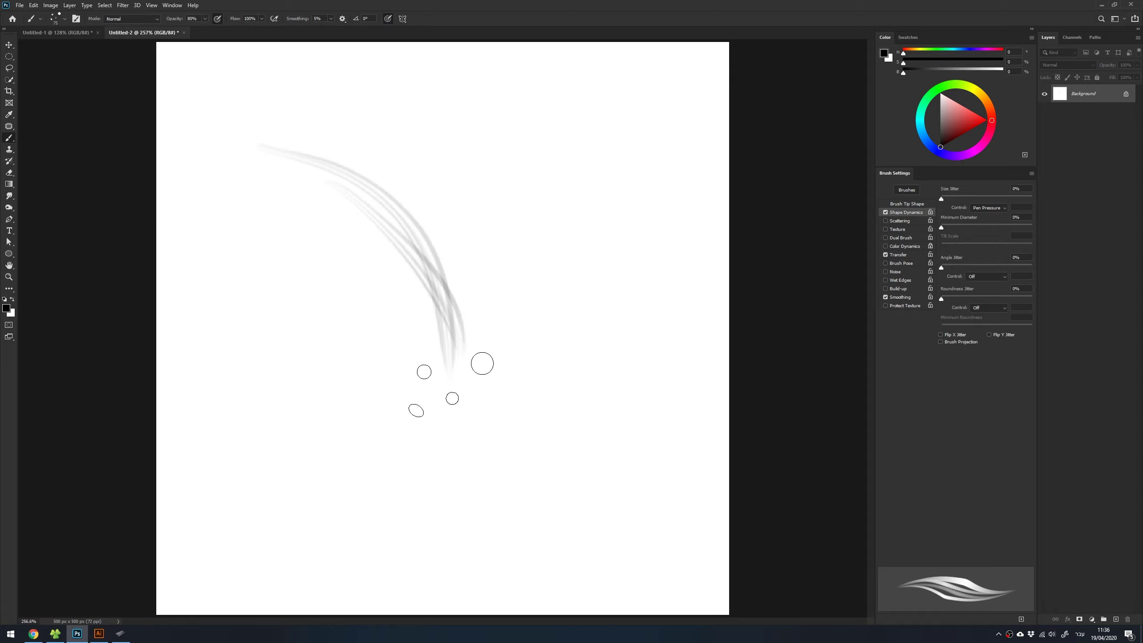
drag(342, 144, 433, 340)
drag(388, 189, 468, 356)
drag(364, 148, 477, 351)
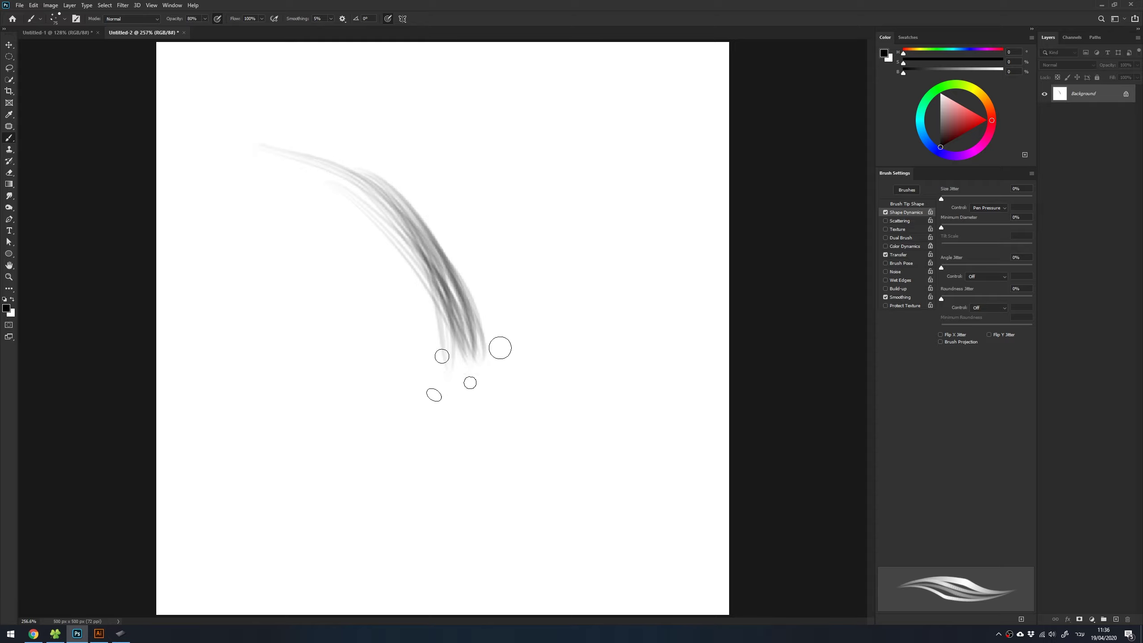
drag(391, 194, 482, 383)
drag(405, 211, 540, 405)
drag(457, 310, 598, 463)
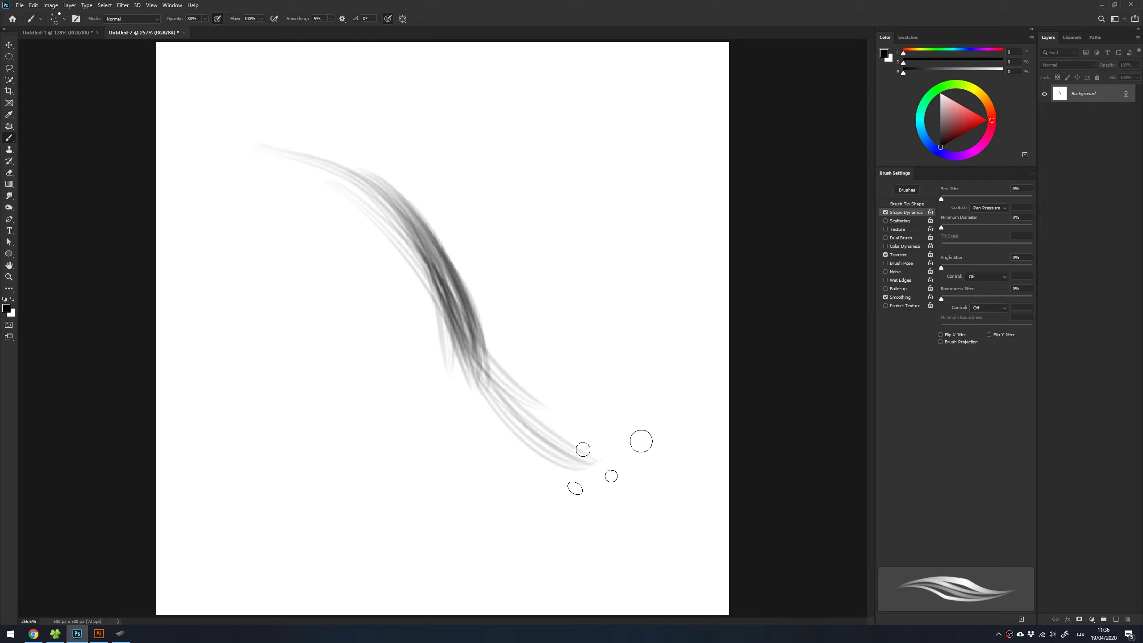
drag(357, 187, 591, 454)
drag(467, 262, 639, 450)
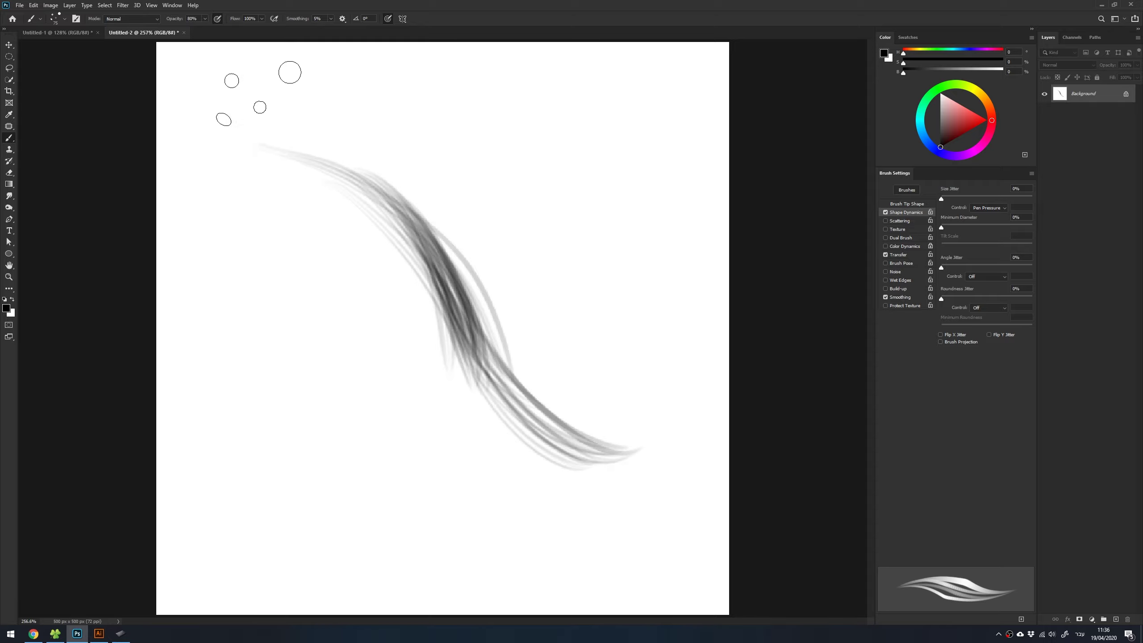
click(71, 28)
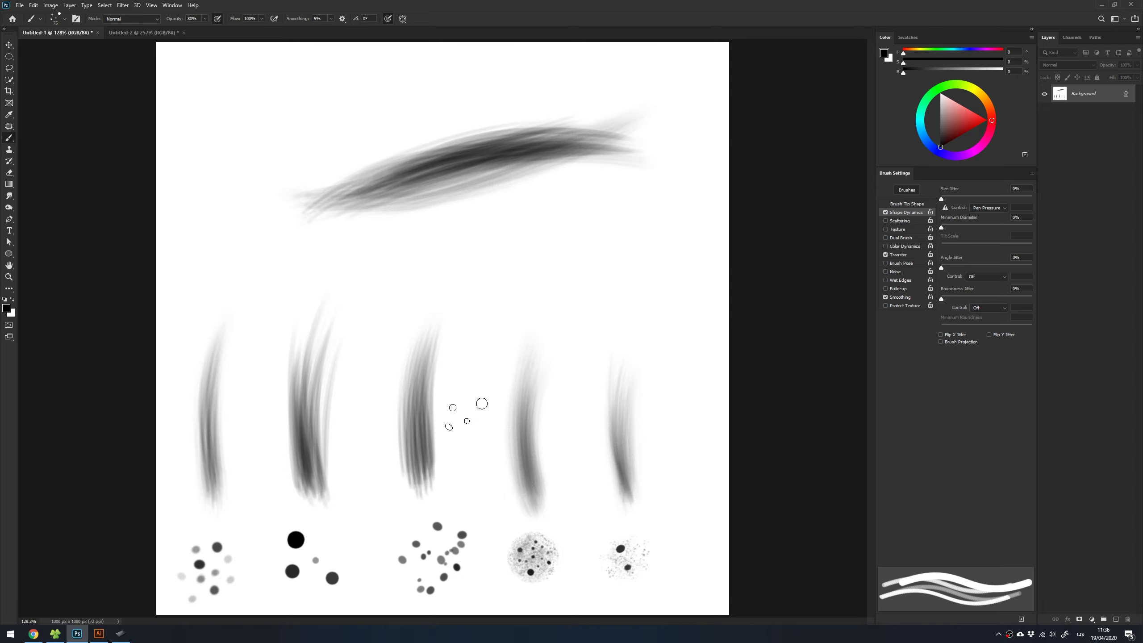
click(159, 30)
Clear the test stroke and load the Desktop BRUSHES .ABR hair brush set into the presets
key(ctrl+z)
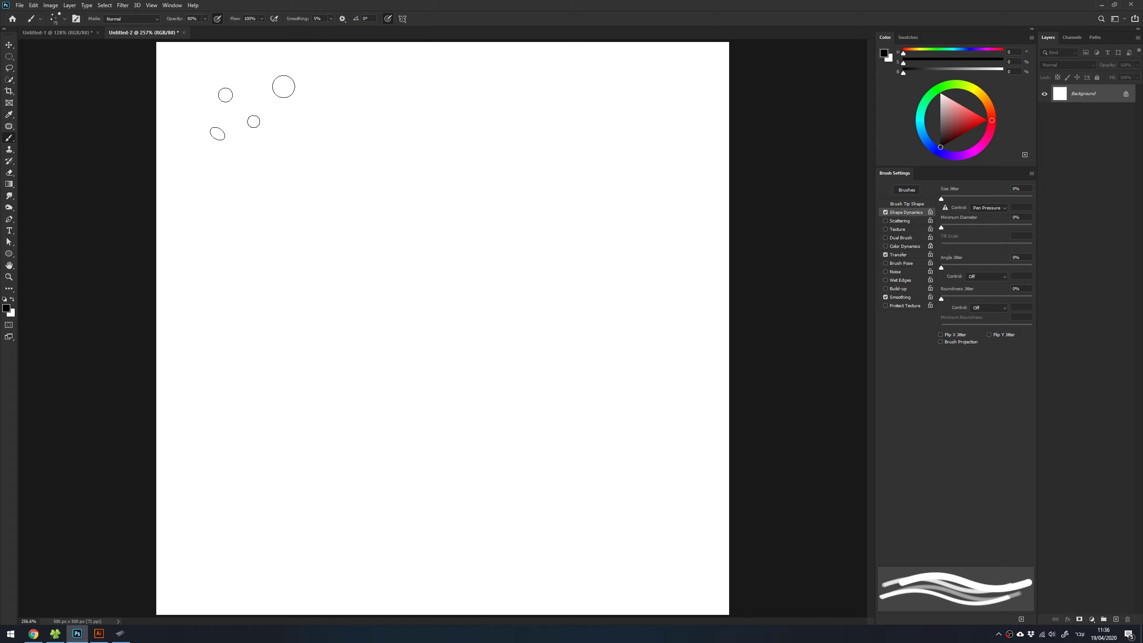
key(period)
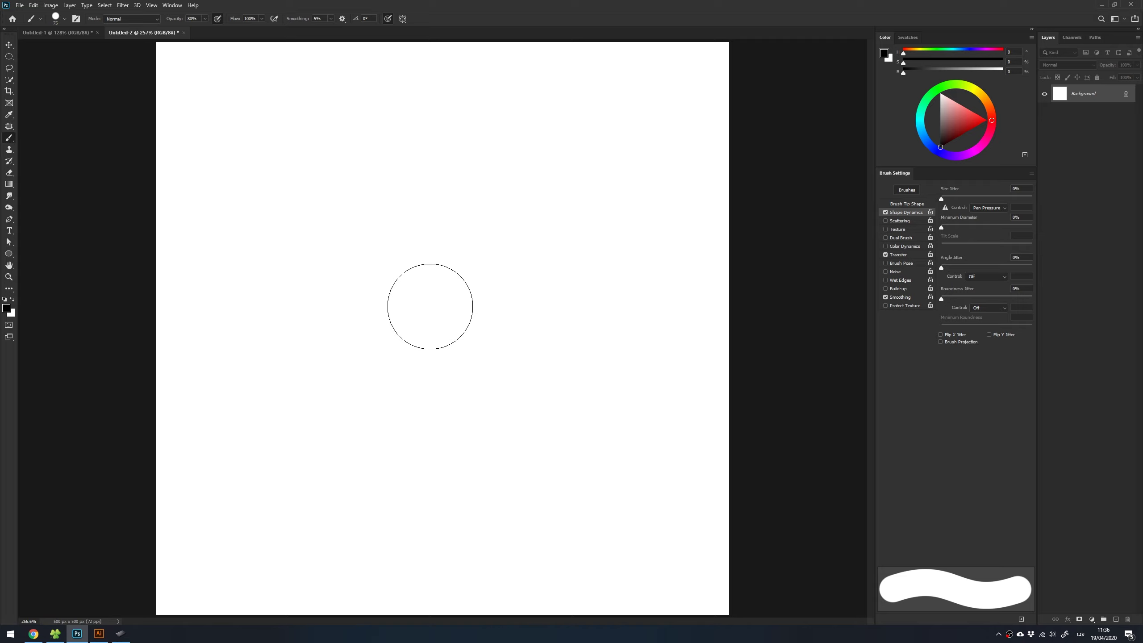
right_click(424, 246)
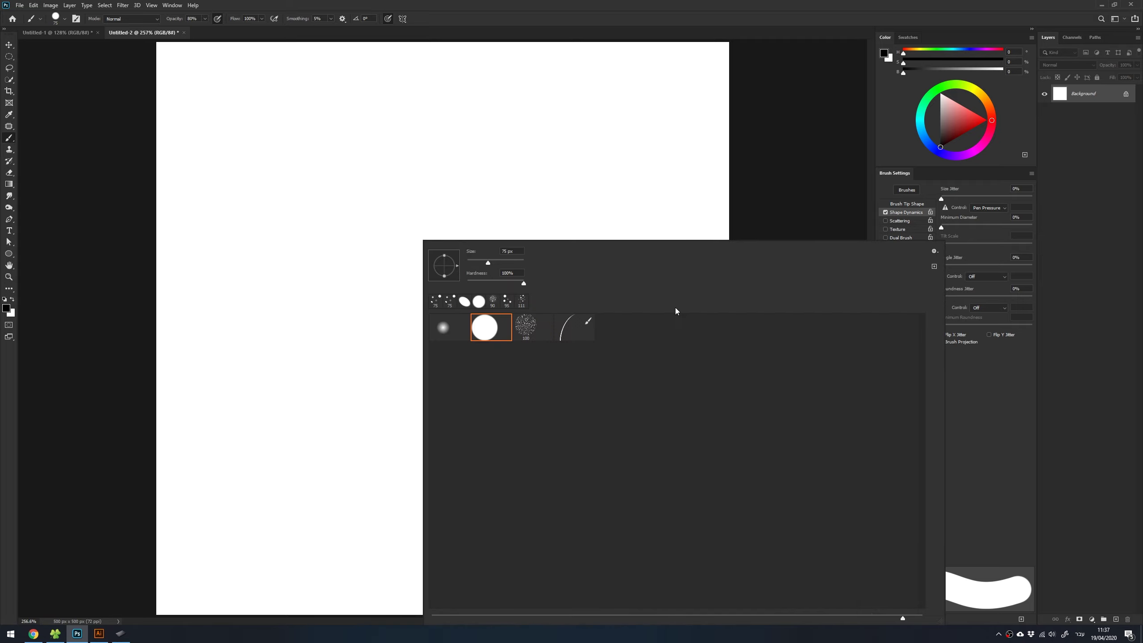
click(933, 251)
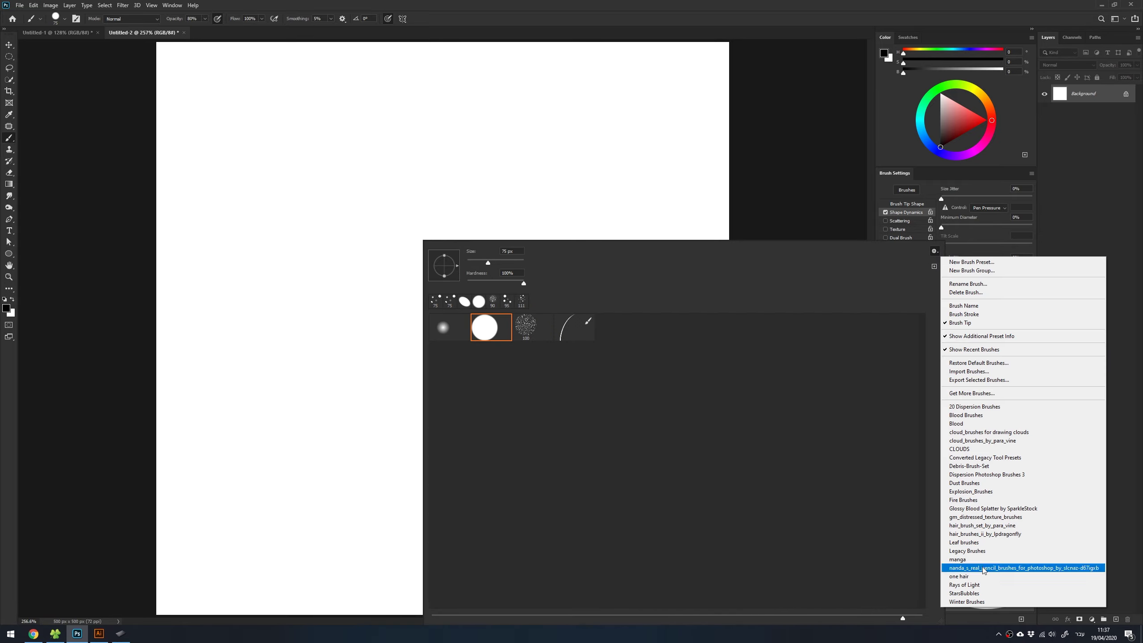
click(979, 372)
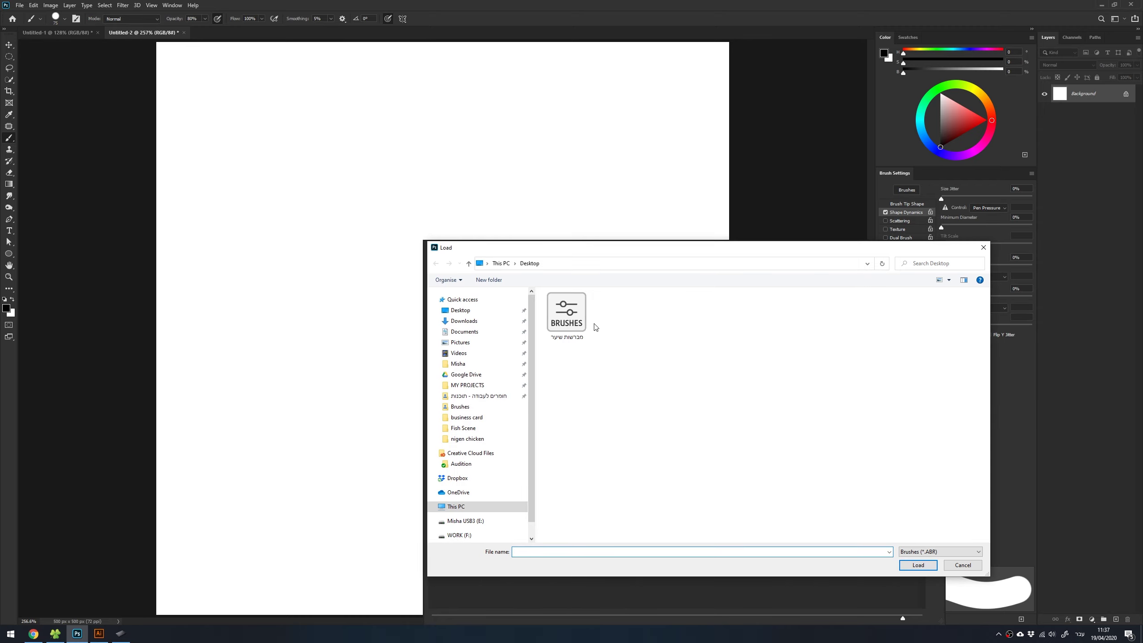
click(585, 311)
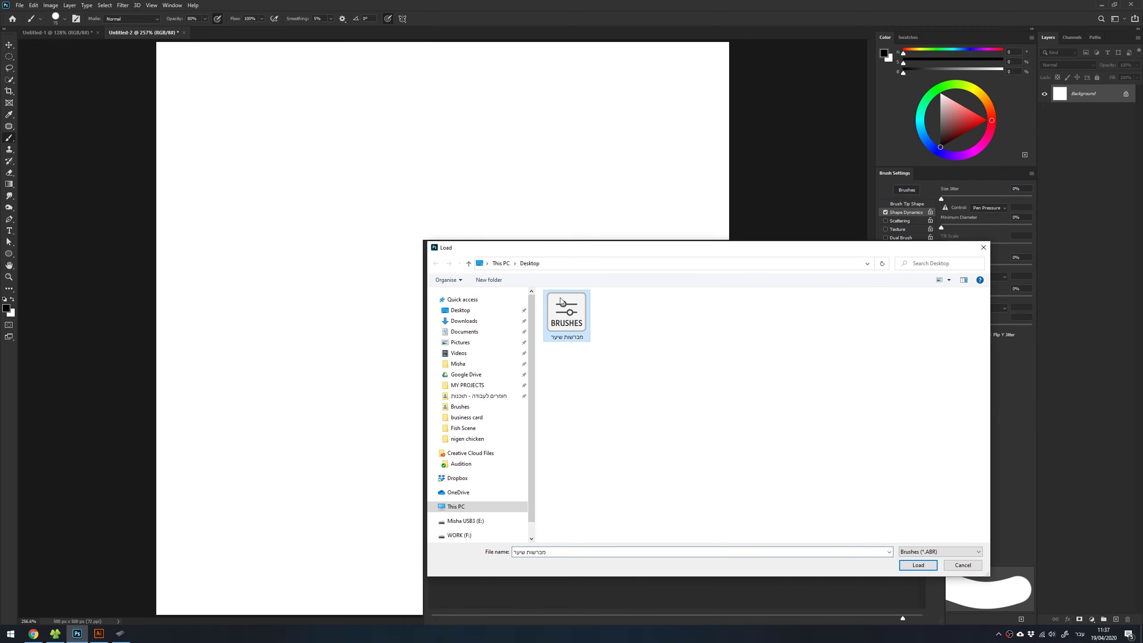
click(905, 564)
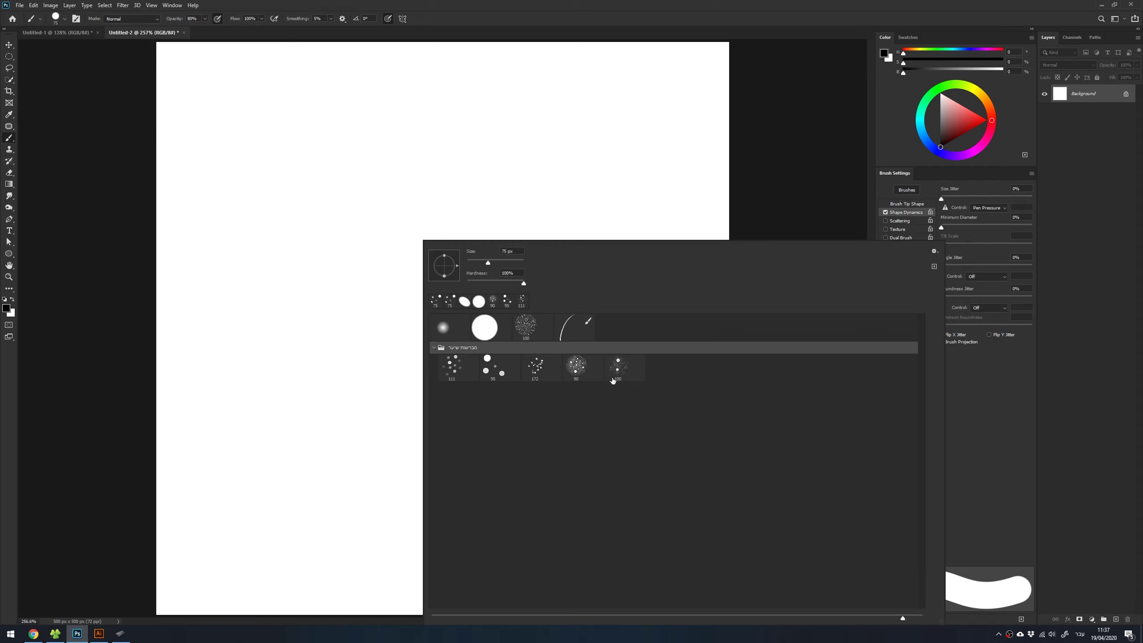
key(Escape)
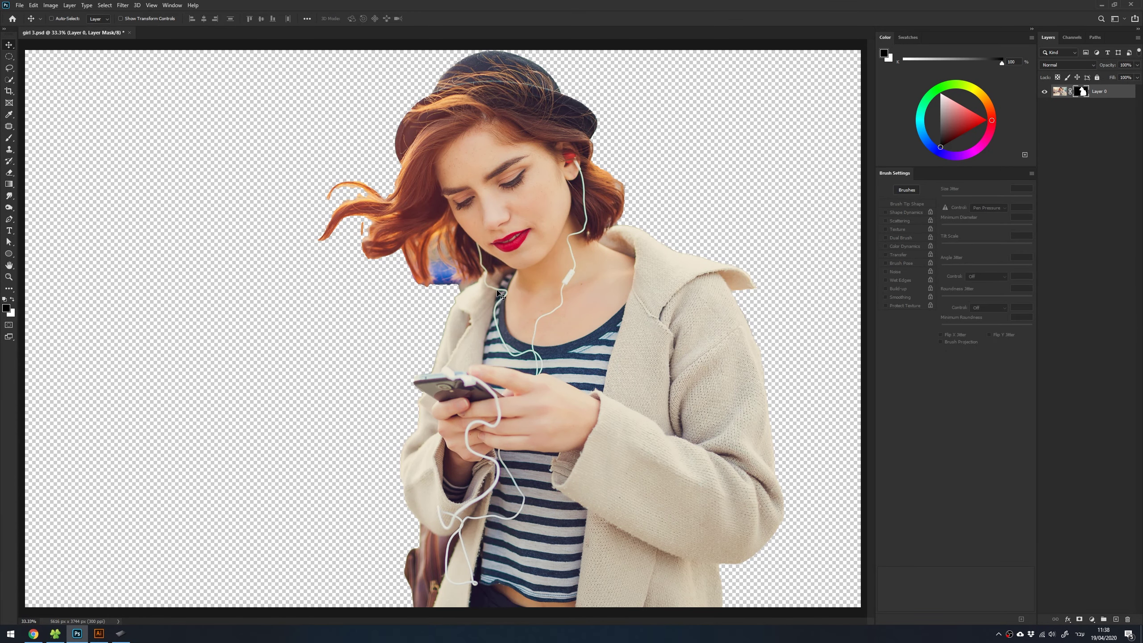
Check the mask against the original, then brush the left, right and flying hair edges with the Refine Edge Brush
shift+click(1082, 93)
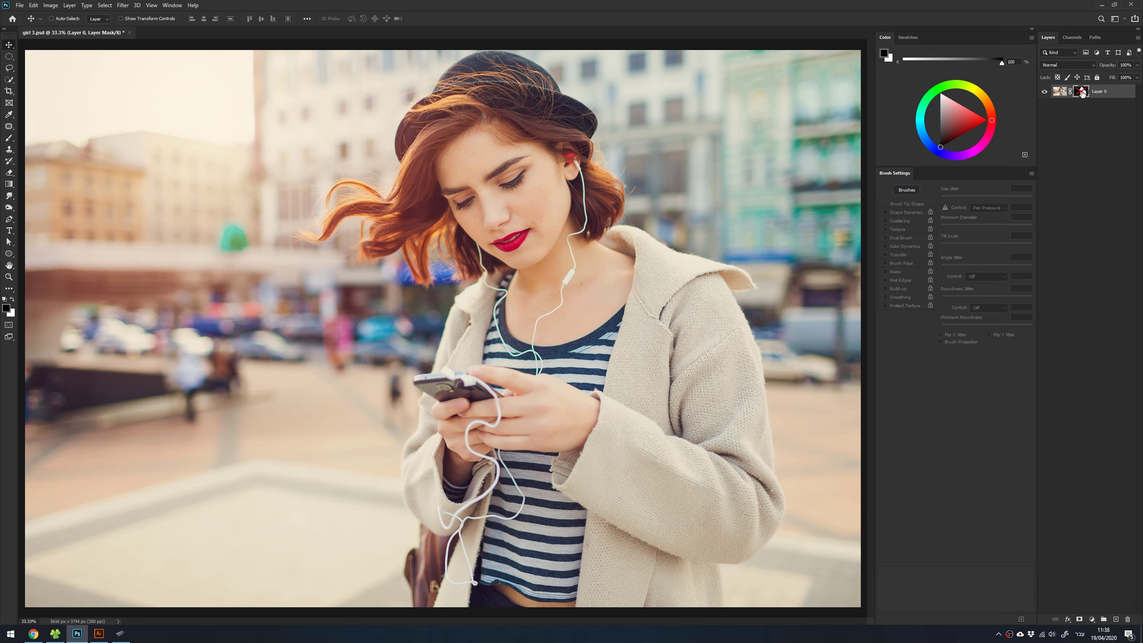
shift+click(1082, 93)
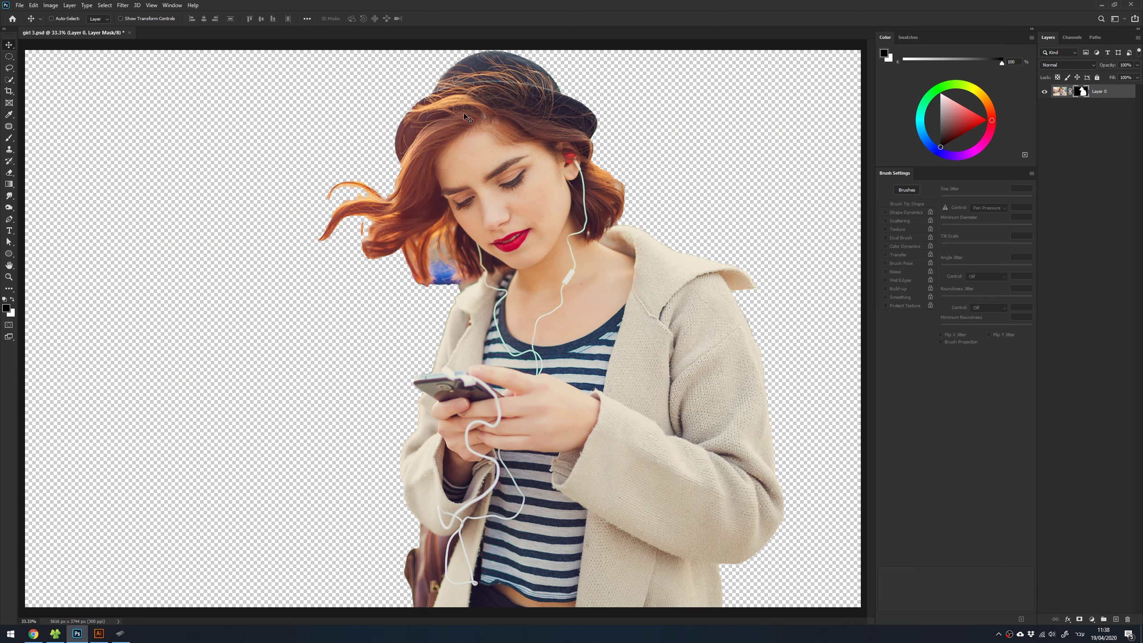
click(100, 5)
click(117, 124)
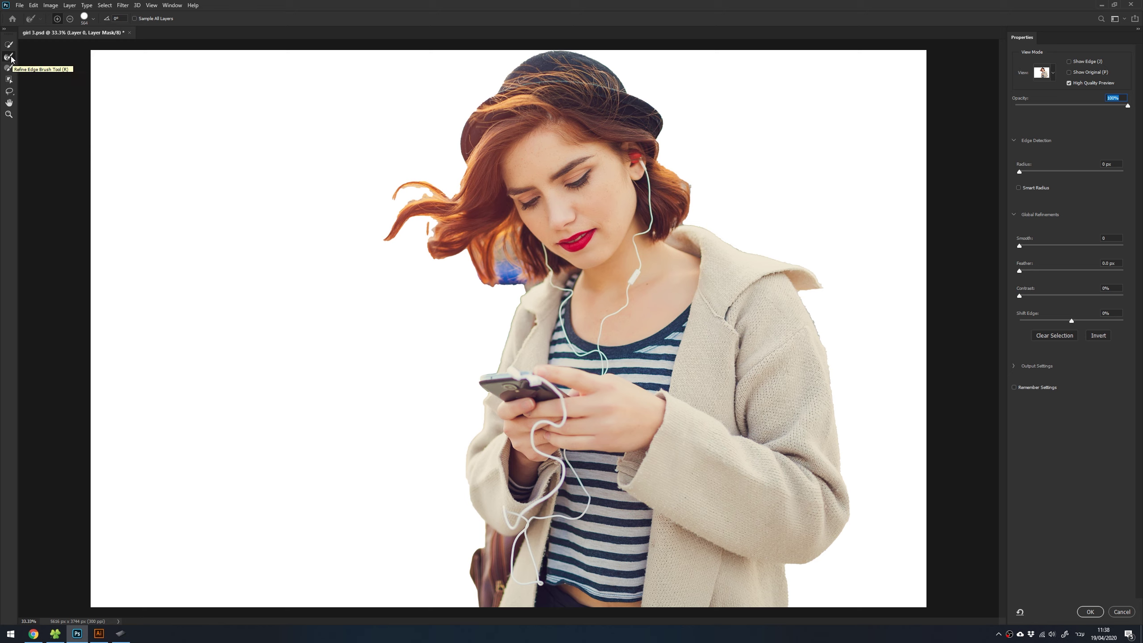
key(bracketleft)
key(bracketleft)
drag(472, 300, 460, 189)
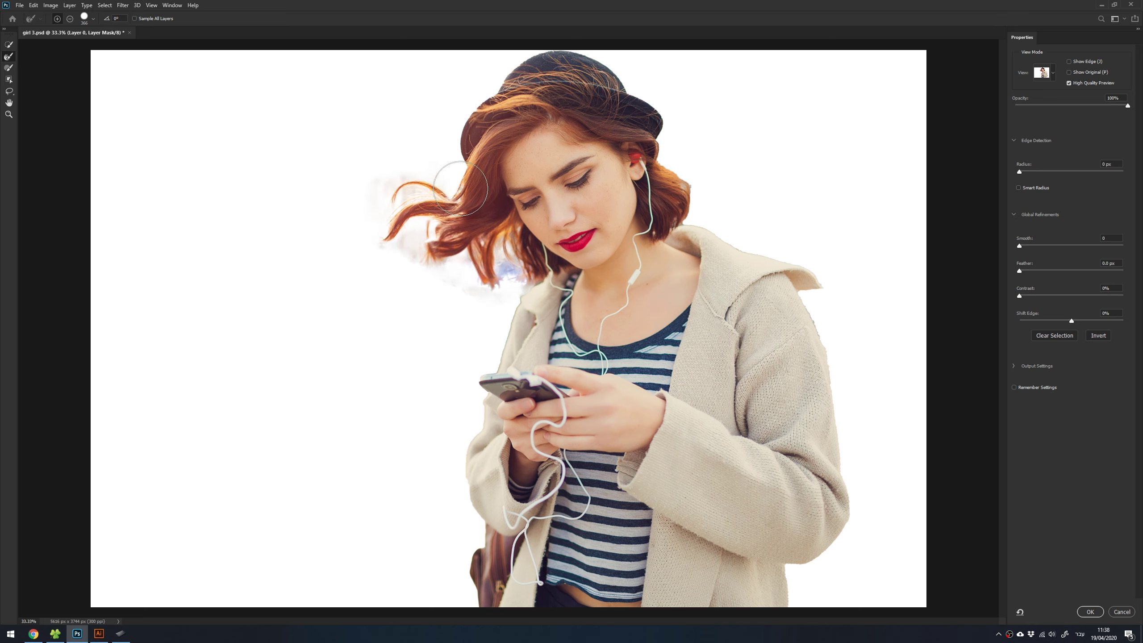
drag(693, 162, 686, 197)
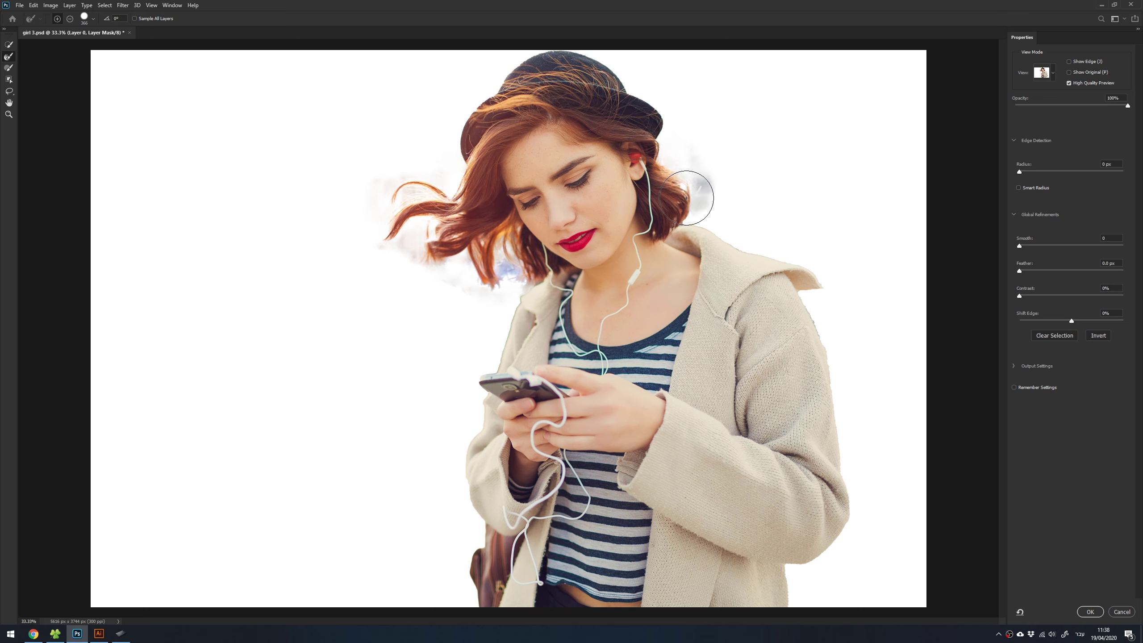
key(bracketleft)
key(bracketleft)
key(bracketleft)
mouse_move(490, 288)
mouse_down()
mouse_move(488, 251)
mouse_move(413, 183)
mouse_up()
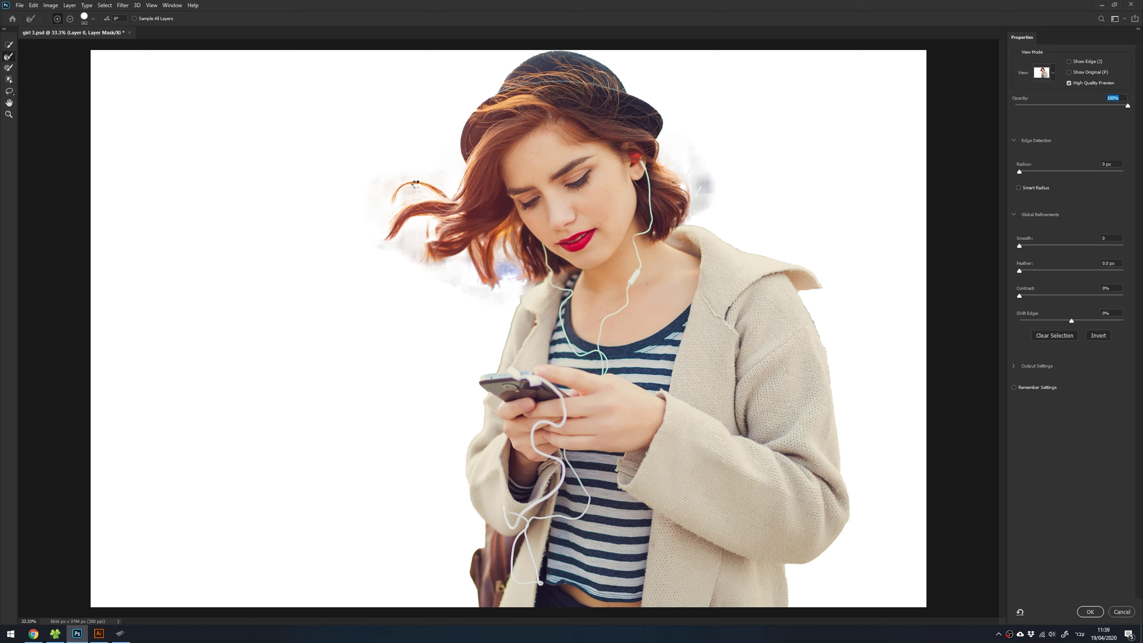
Apply the refined mask, zoom in on the portrait, and add a grey Solid Color fill layer
click(1090, 611)
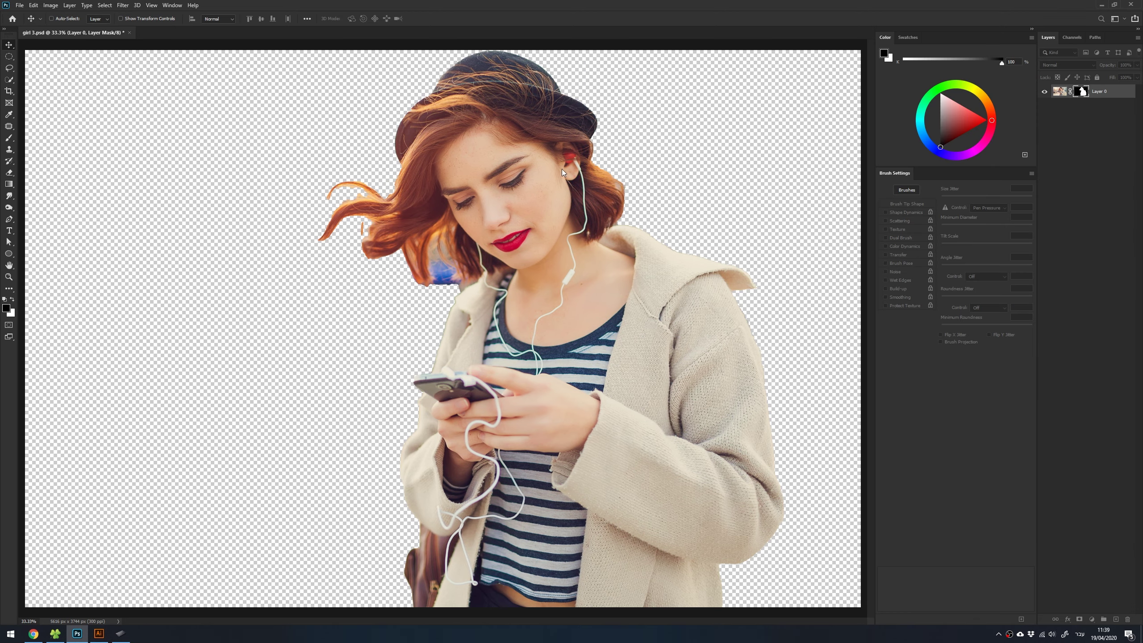
key(z)
click(389, 209)
drag(508, 216, 499, 270)
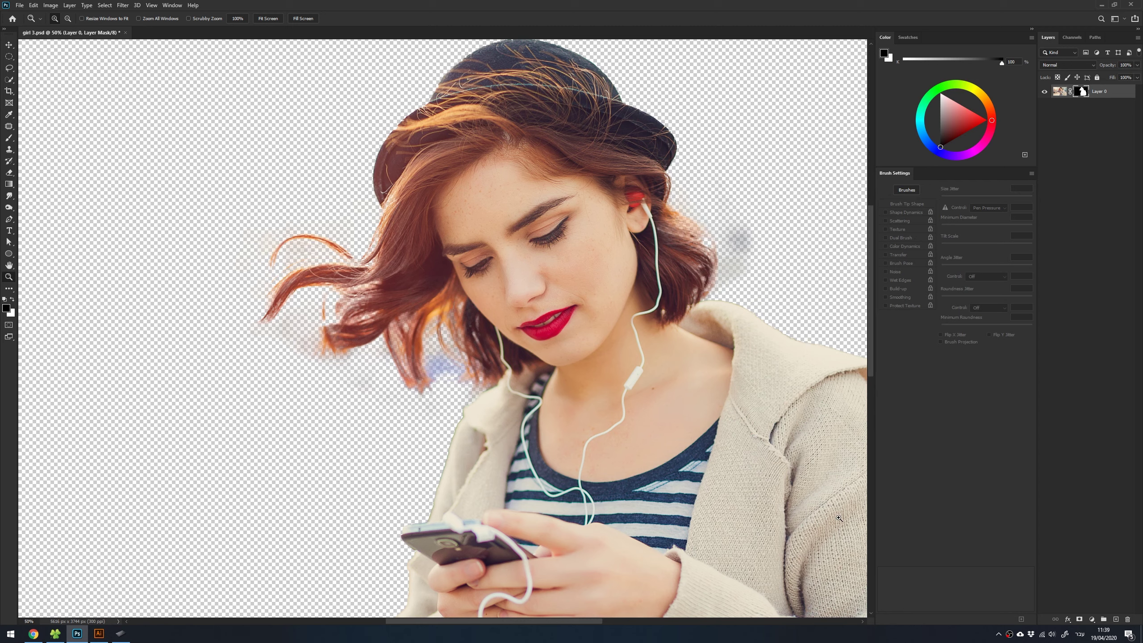
click(1092, 620)
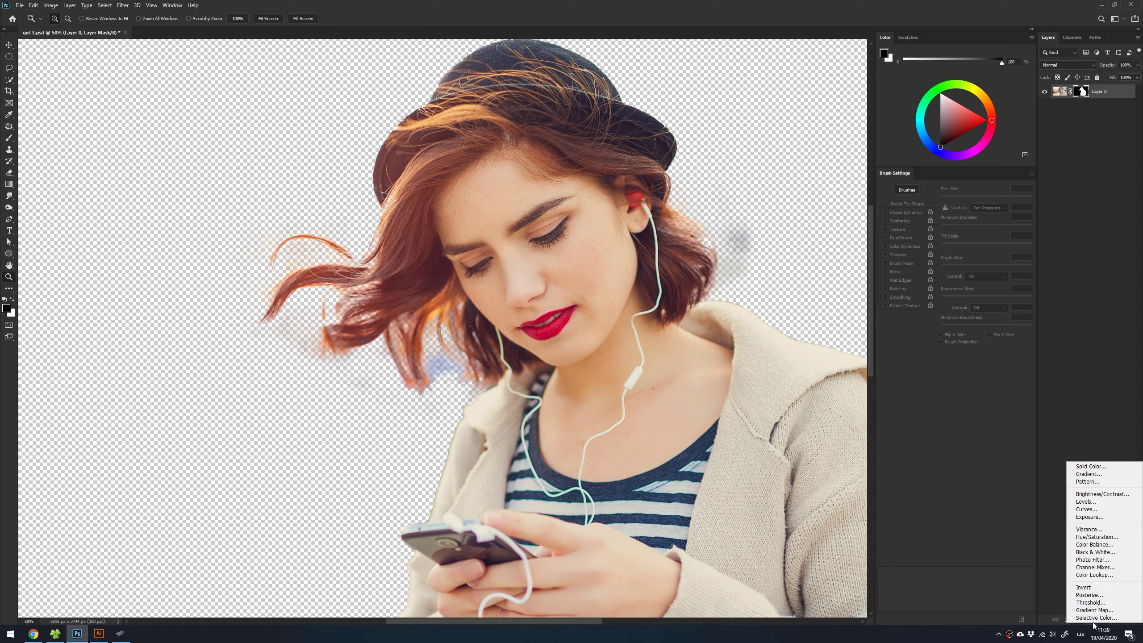
click(1106, 467)
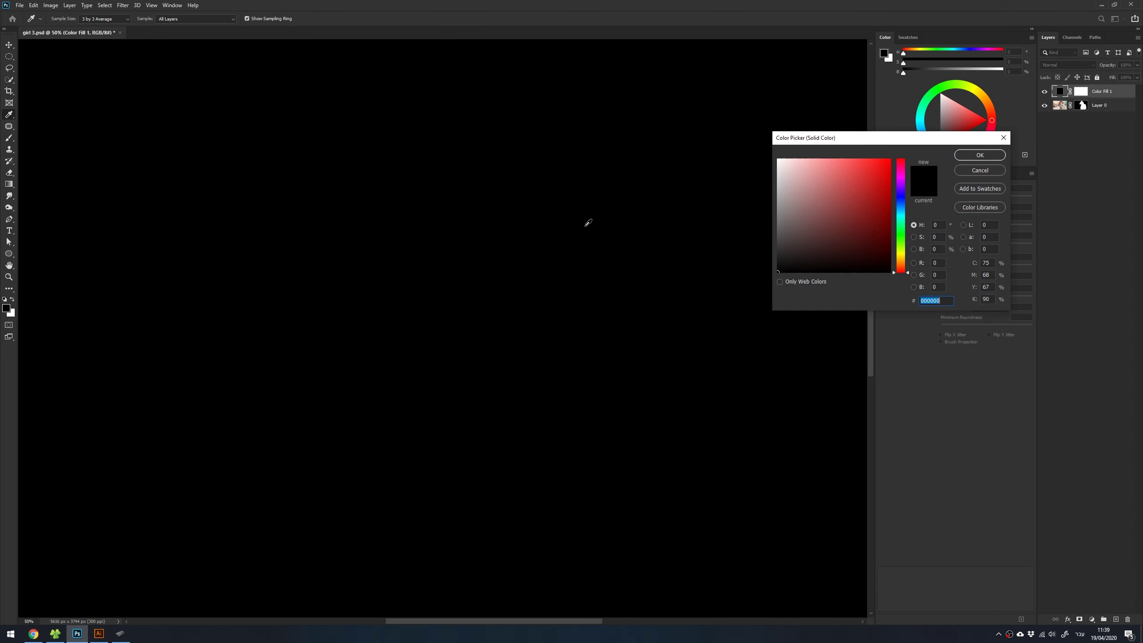
drag(839, 202, 774, 198)
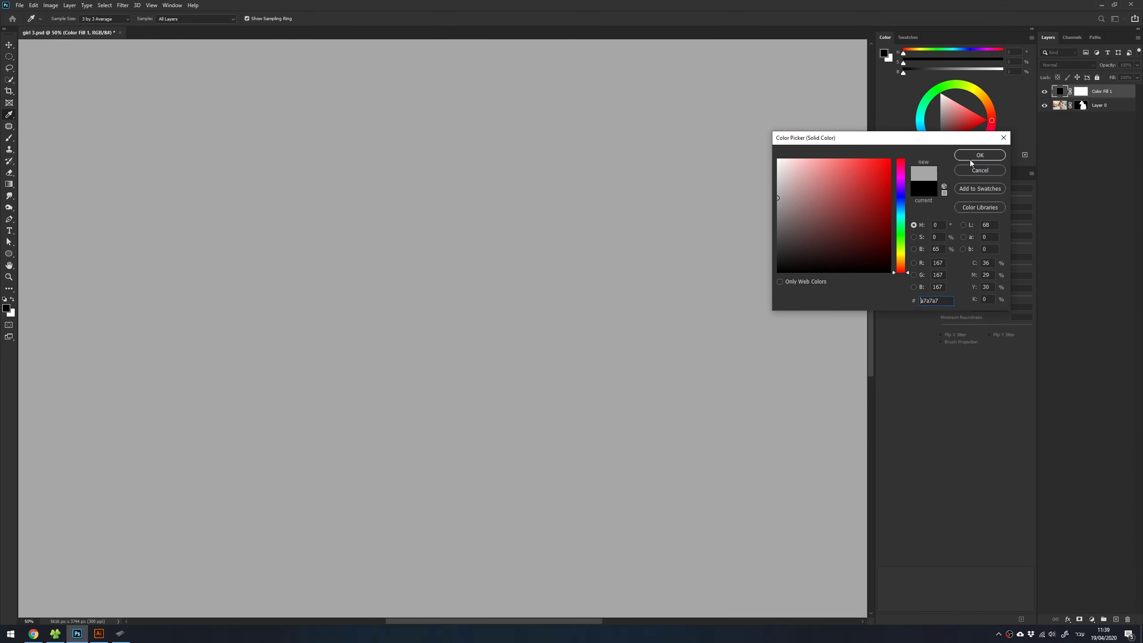
click(979, 155)
Move Layer 0 above Color Fill 1 and change the fill colour to black (000000)
drag(1098, 105, 1090, 90)
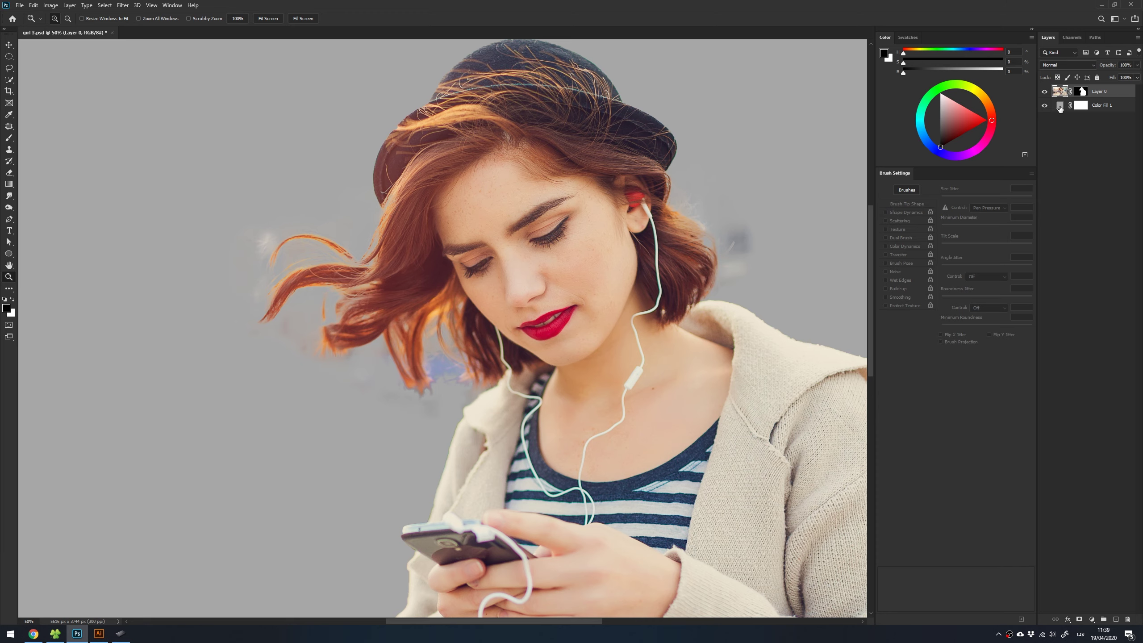
double_click(1060, 106)
mouse_move(877, 180)
mouse_down()
mouse_move(817, 210)
mouse_move(880, 260)
mouse_move(772, 282)
mouse_up()
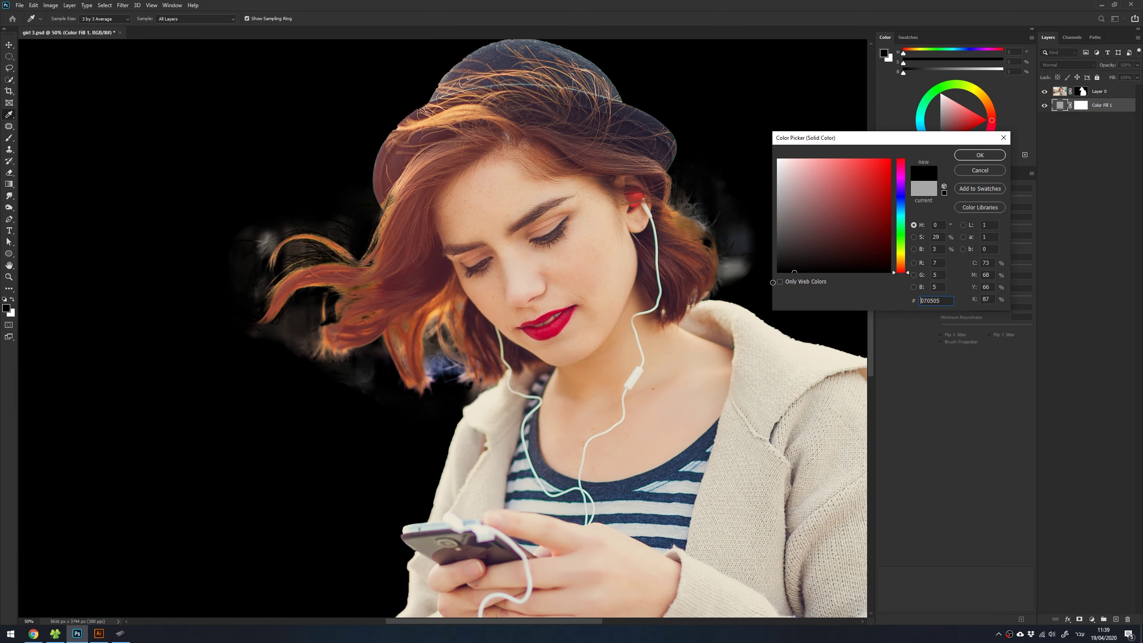
click(973, 158)
drag(572, 251, 567, 288)
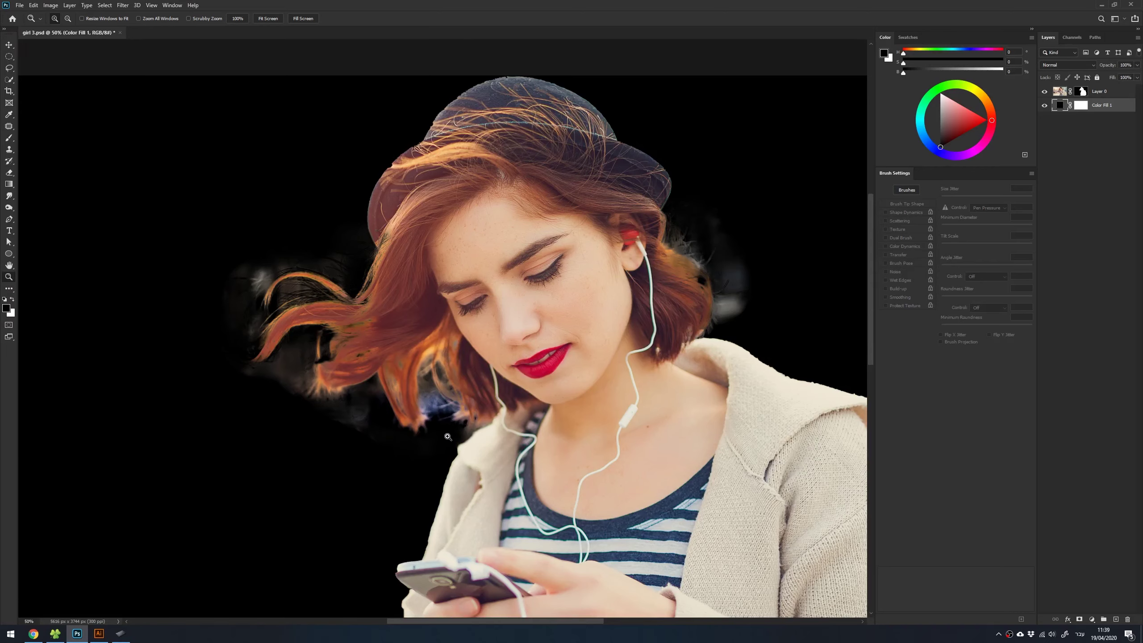
key(alt)
Show Layer 0's mask alone and set up the Burn tool on Shadows at about 683 px
alt+click(1082, 93)
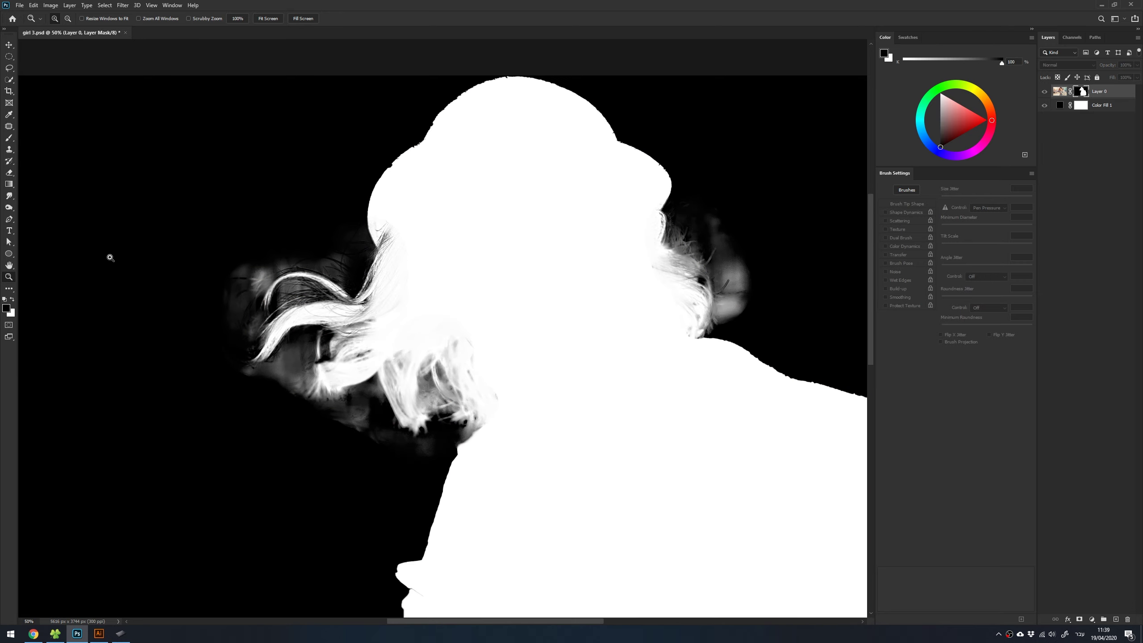
click(9, 208)
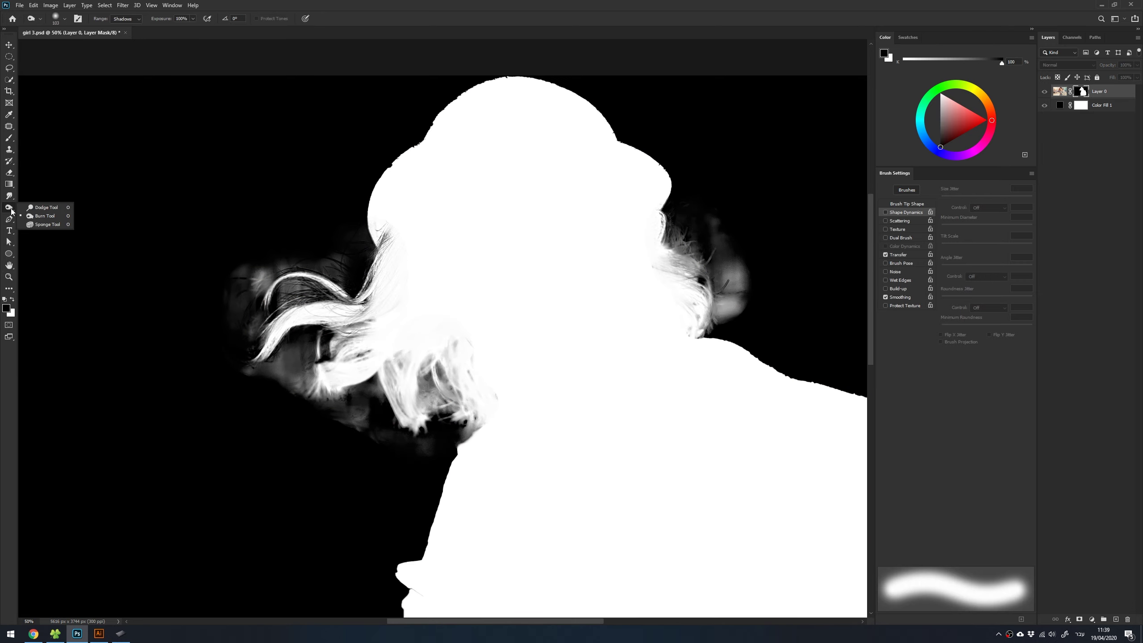
click(36, 217)
click(125, 20)
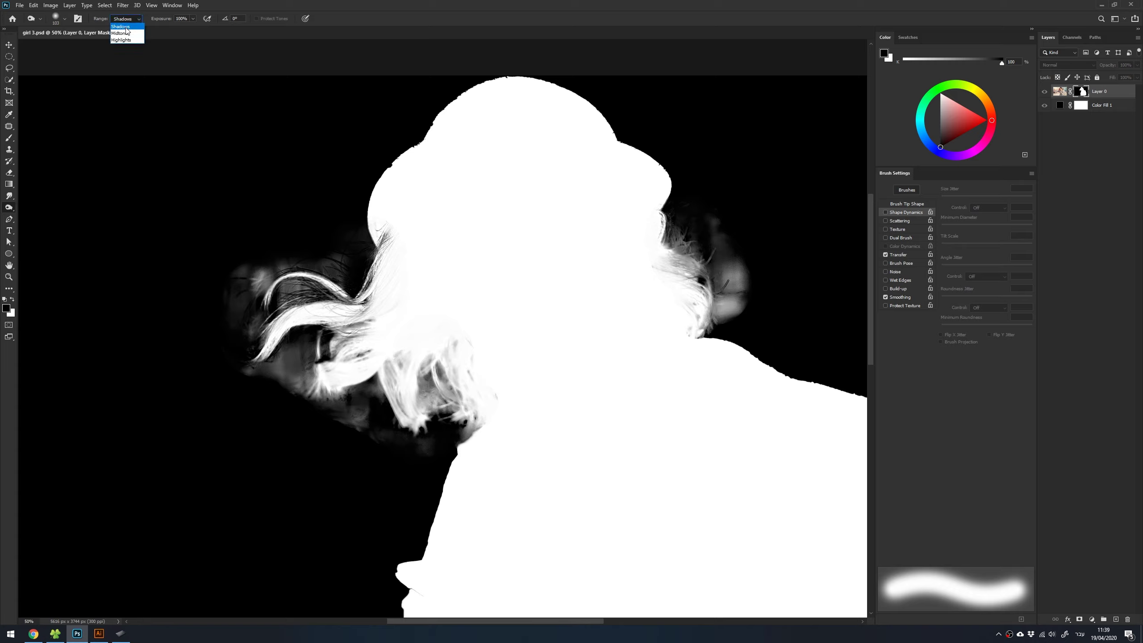
click(126, 27)
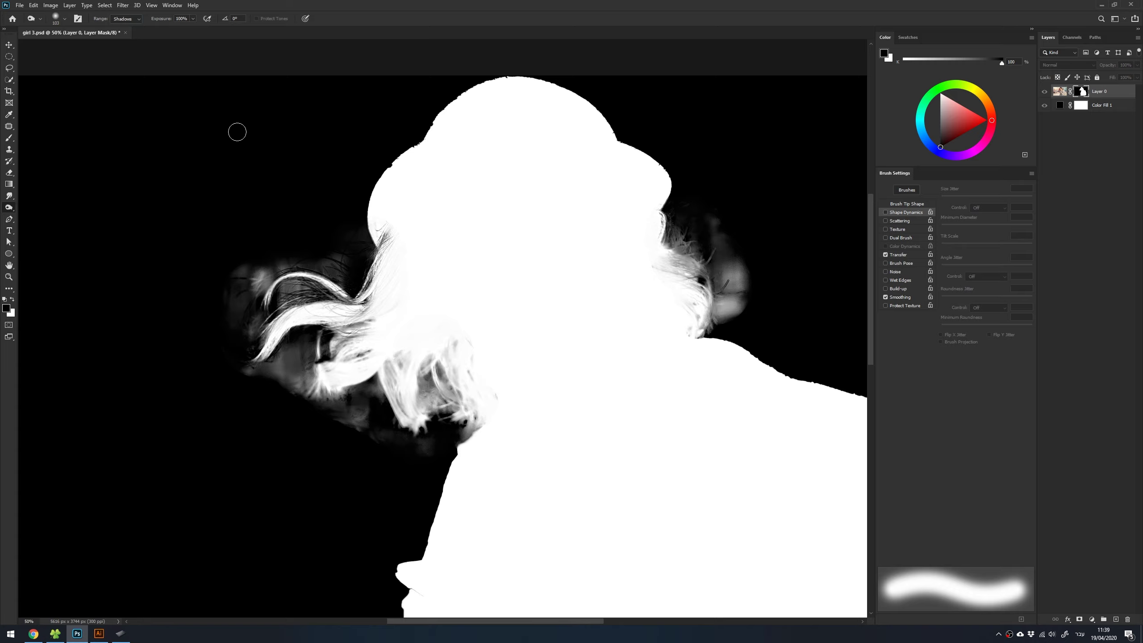
mouse_move(194, 299)
mouse_down()
mouse_move(252, 296)
mouse_move(293, 255)
mouse_move(275, 268)
mouse_move(352, 433)
mouse_move(408, 454)
mouse_move(357, 449)
mouse_up()
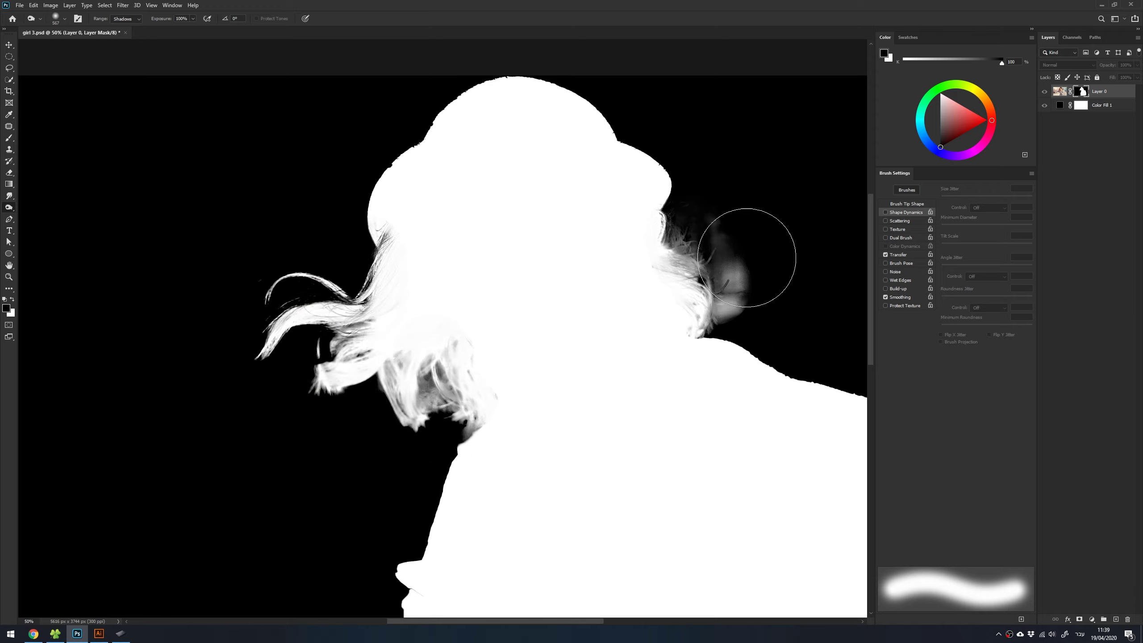
Burn the grey haze near the face and lower hair to black, then view the photo again
mouse_move(747, 250)
mouse_down()
mouse_move(737, 255)
mouse_move(697, 220)
mouse_move(741, 300)
mouse_up()
click(741, 301)
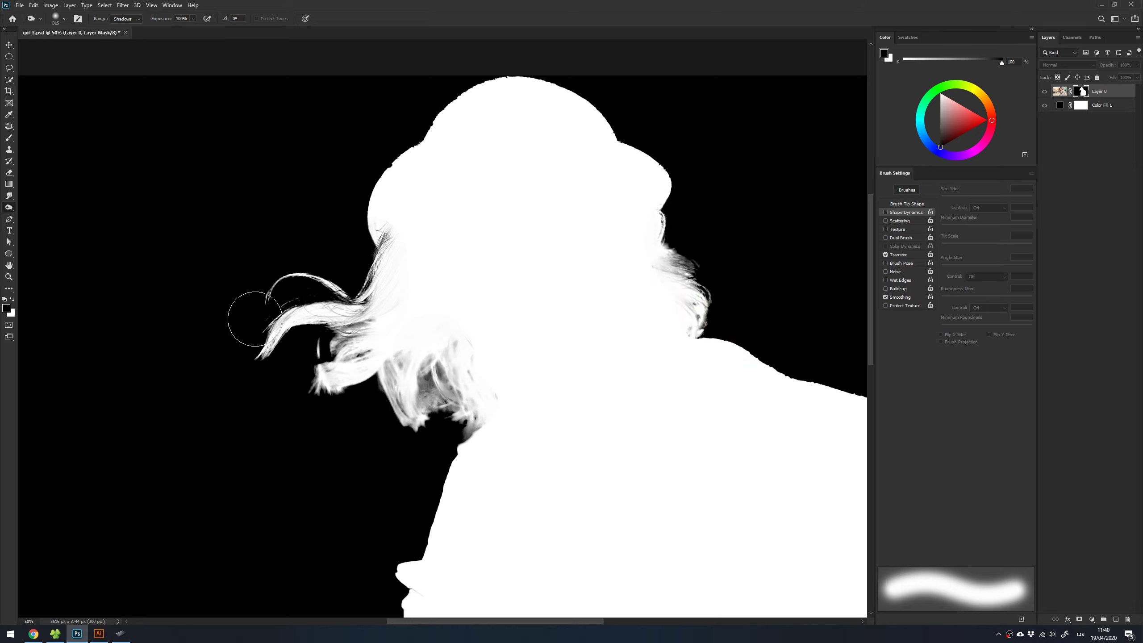
mouse_move(400, 451)
mouse_down()
mouse_move(432, 405)
mouse_move(395, 438)
mouse_move(439, 421)
mouse_move(390, 434)
mouse_move(374, 362)
mouse_move(333, 356)
mouse_move(396, 378)
mouse_up()
alt+click(1082, 92)
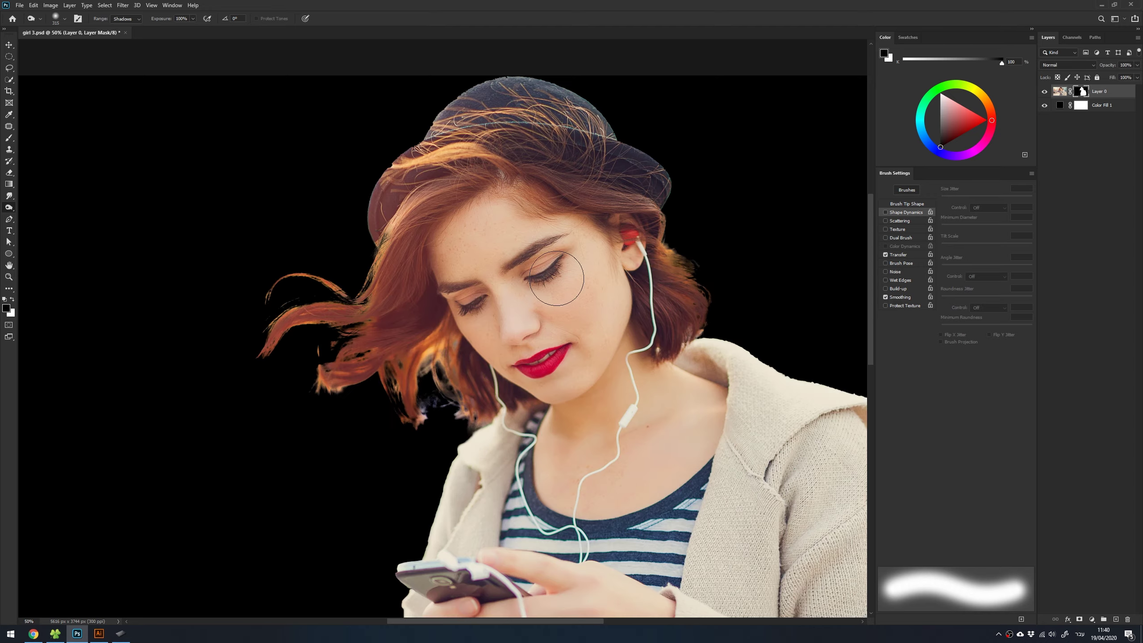
key(v)
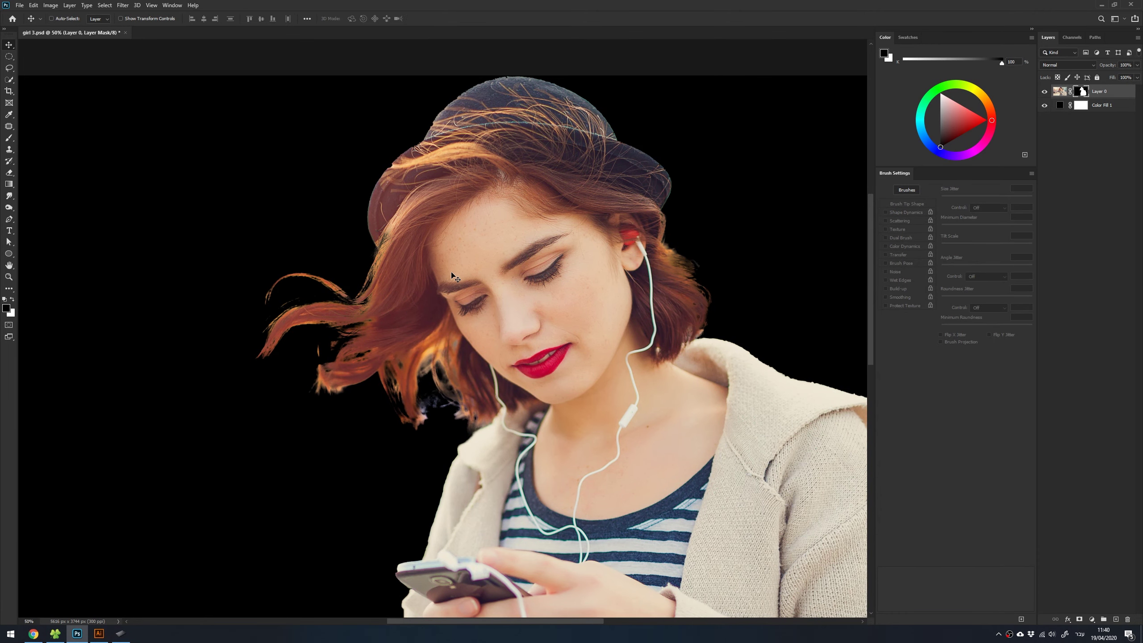
Zoom in on the flying hair and add an empty Layer 1 above Layer 0
drag(451, 373, 479, 372)
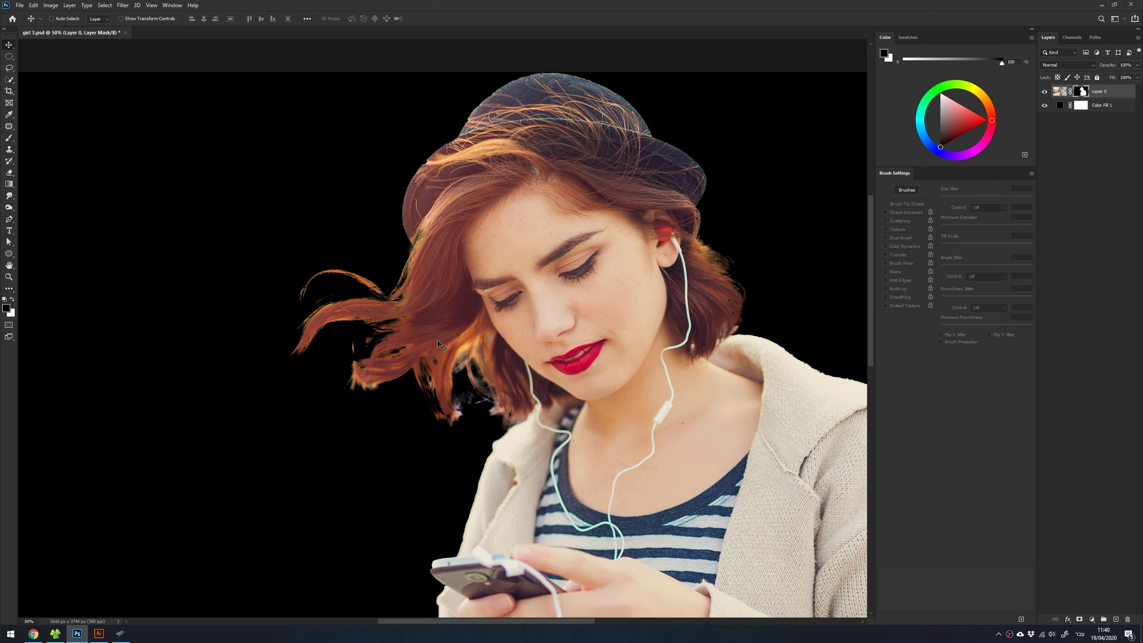
scroll(439, 342, up, 5)
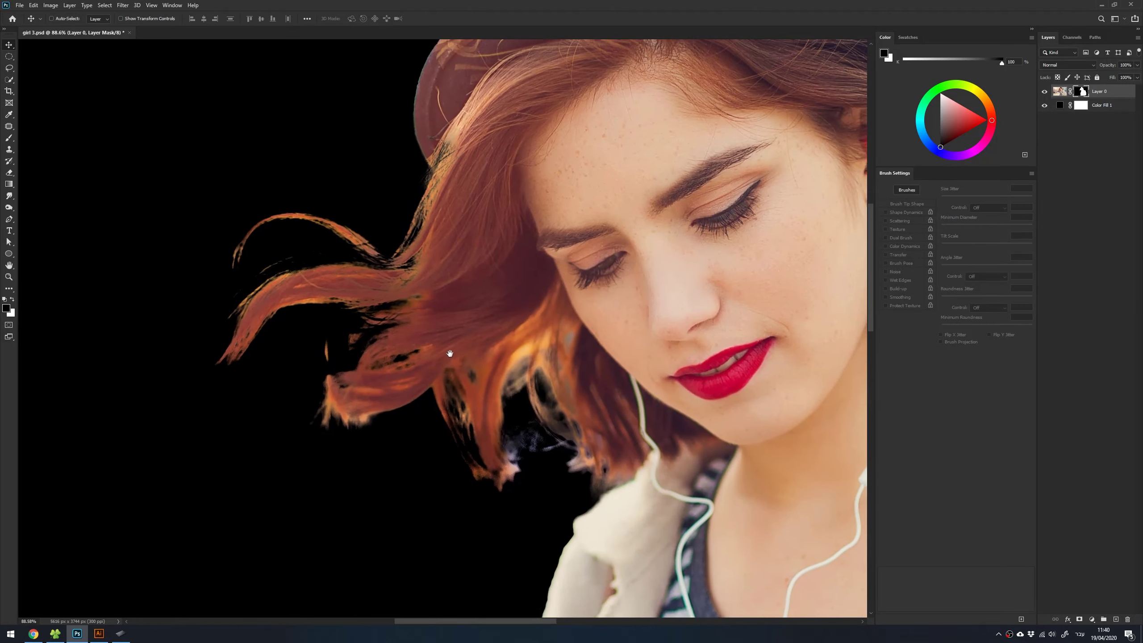
drag(449, 353, 471, 333)
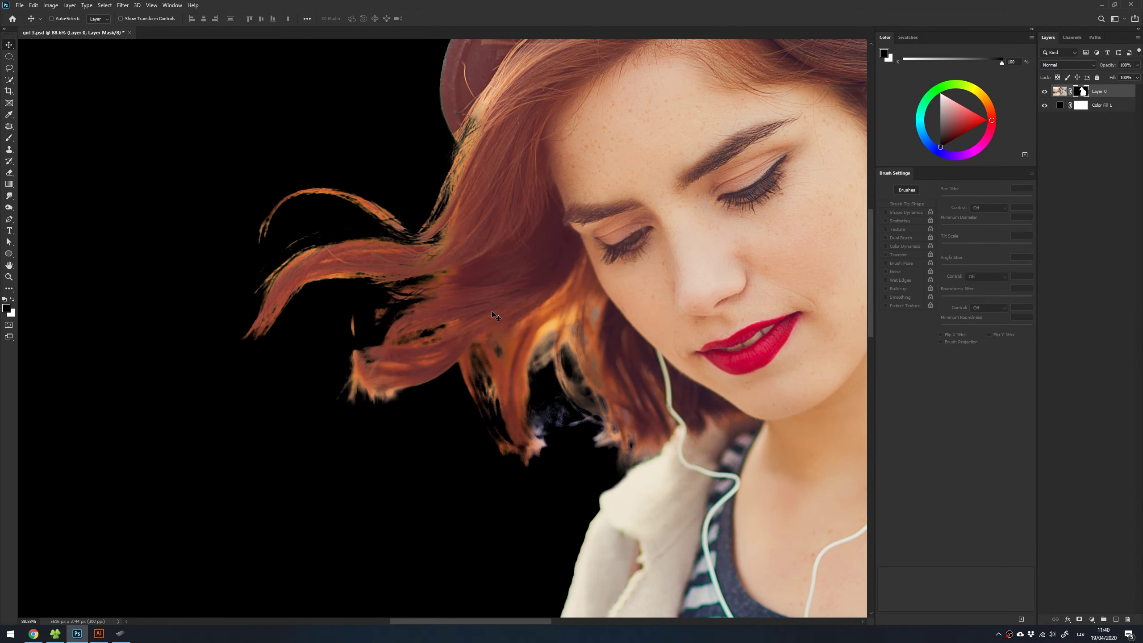
drag(561, 338, 571, 337)
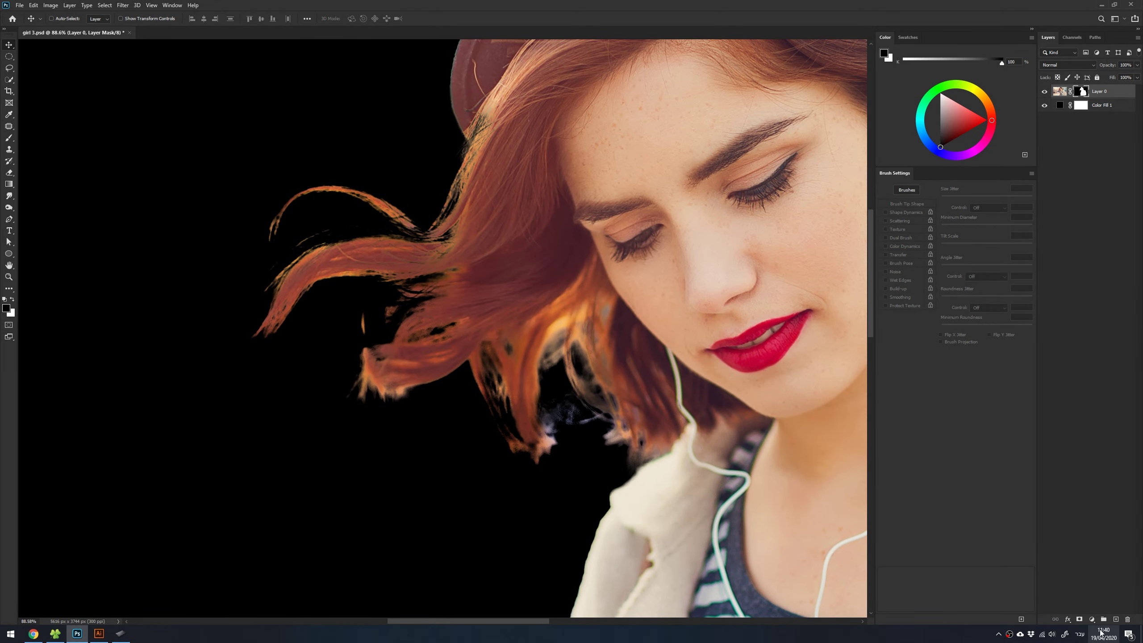
click(1116, 619)
With the 111 px hair brush and sampled reddish-brown, extend the lower-left strand, then sample orange
key(b)
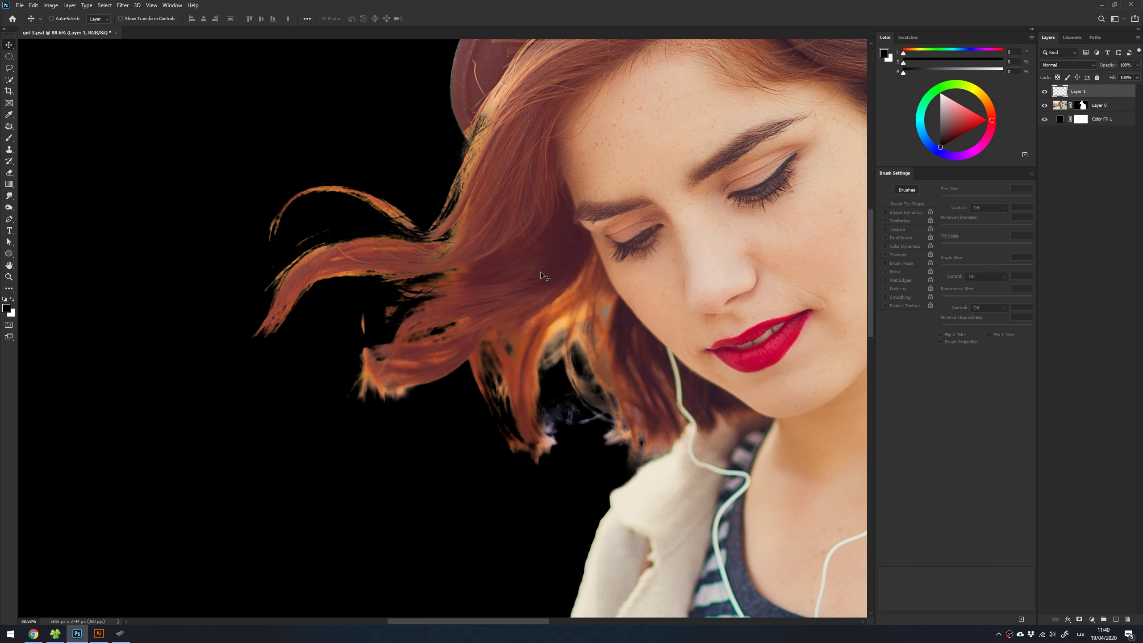
right_click(535, 275)
click(568, 370)
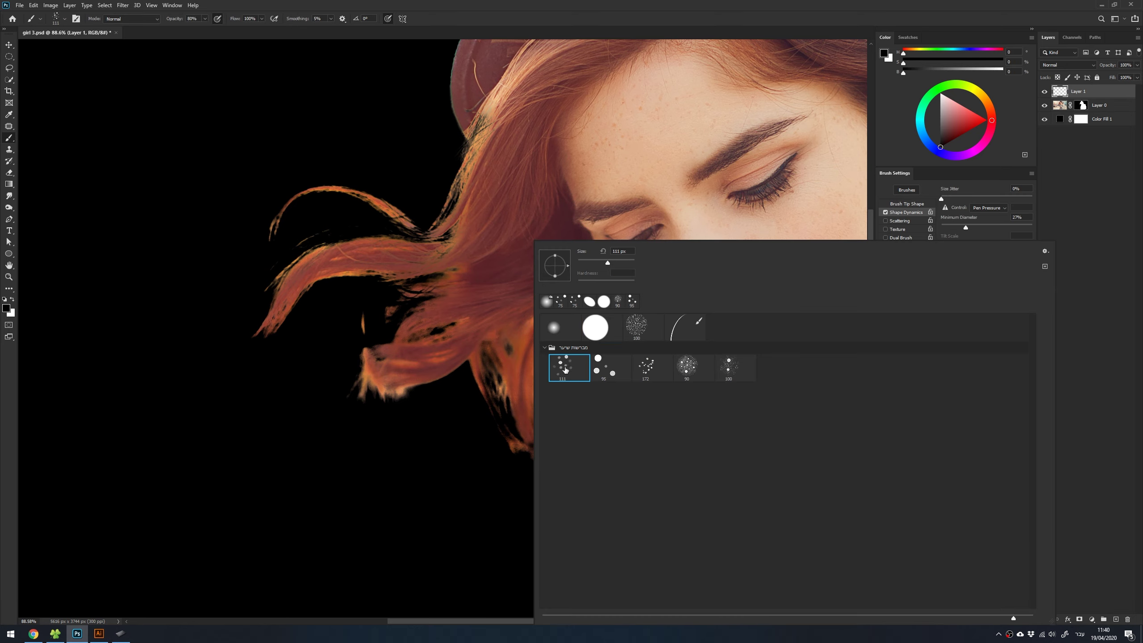
click(565, 367)
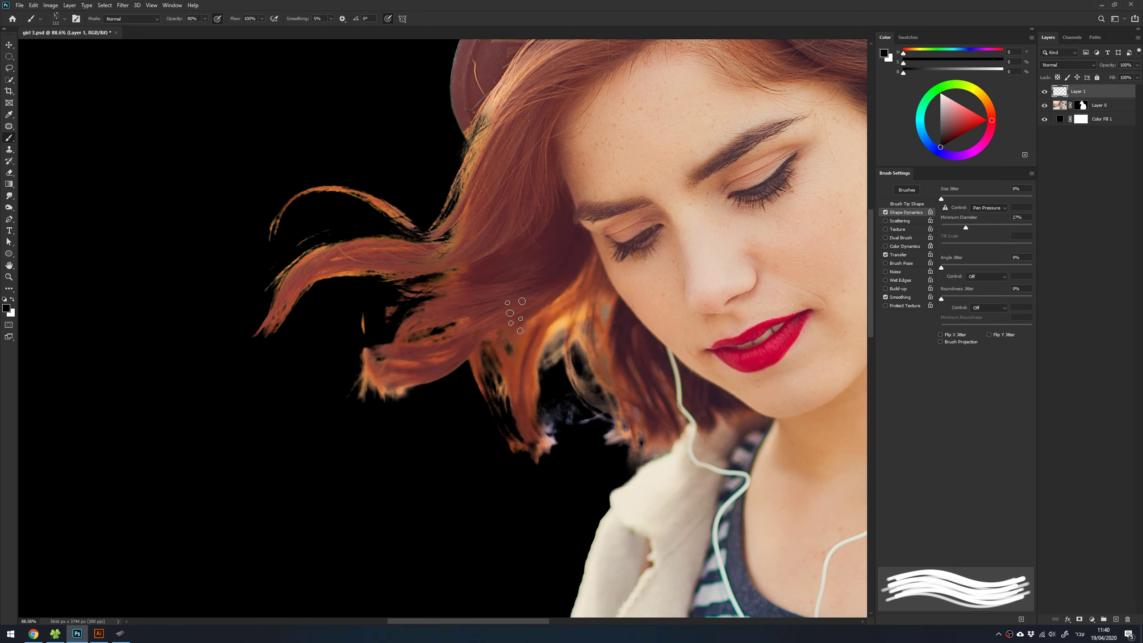
alt+click(469, 345)
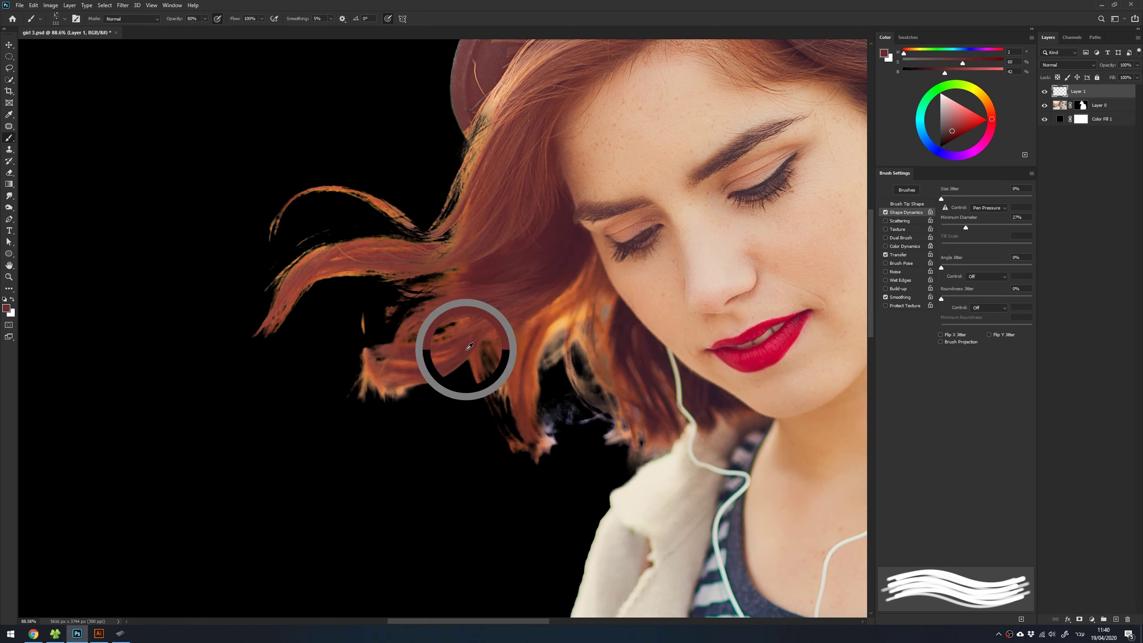
drag(434, 361, 504, 414)
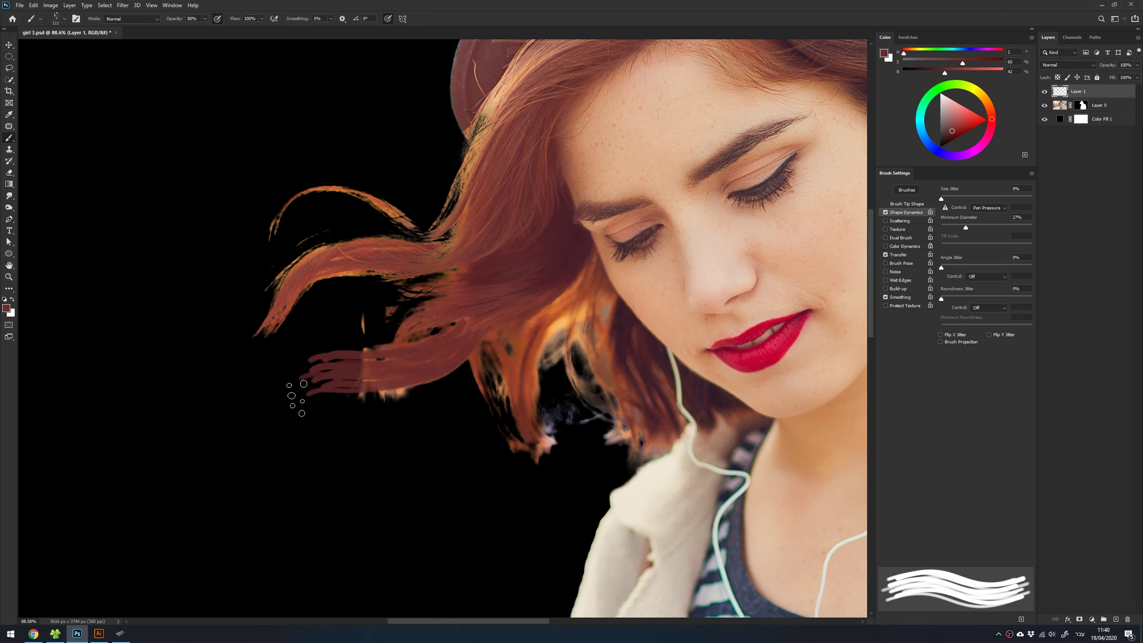
key(ctrl+z)
key(ctrl+z)
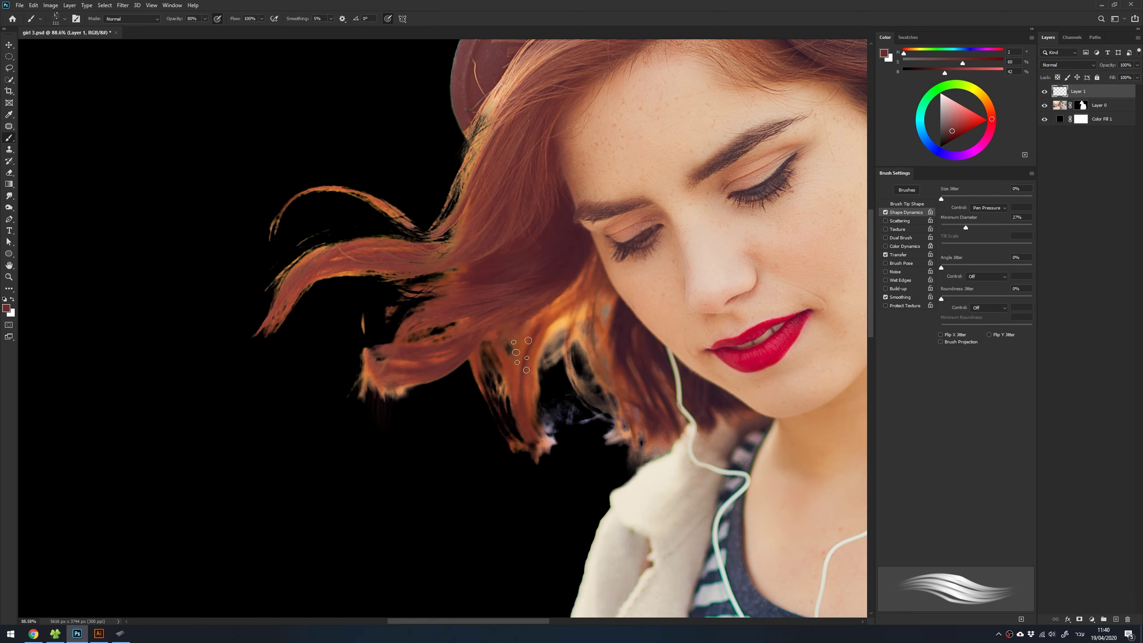
mouse_move(497, 408)
mouse_down()
mouse_move(537, 454)
mouse_move(531, 466)
mouse_up()
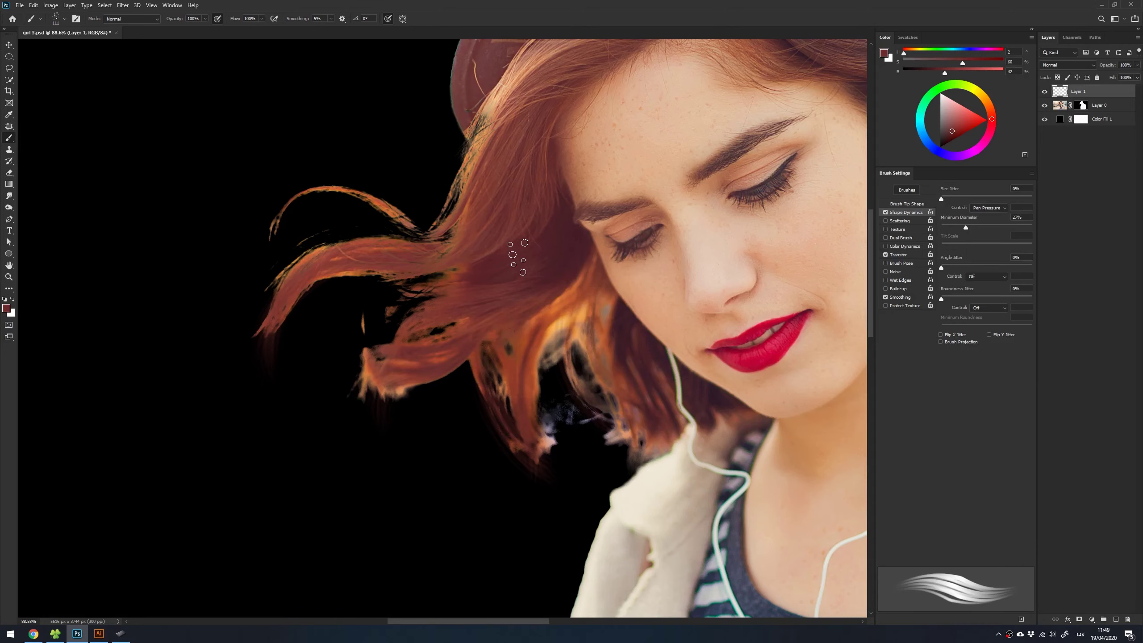
alt+click(565, 301)
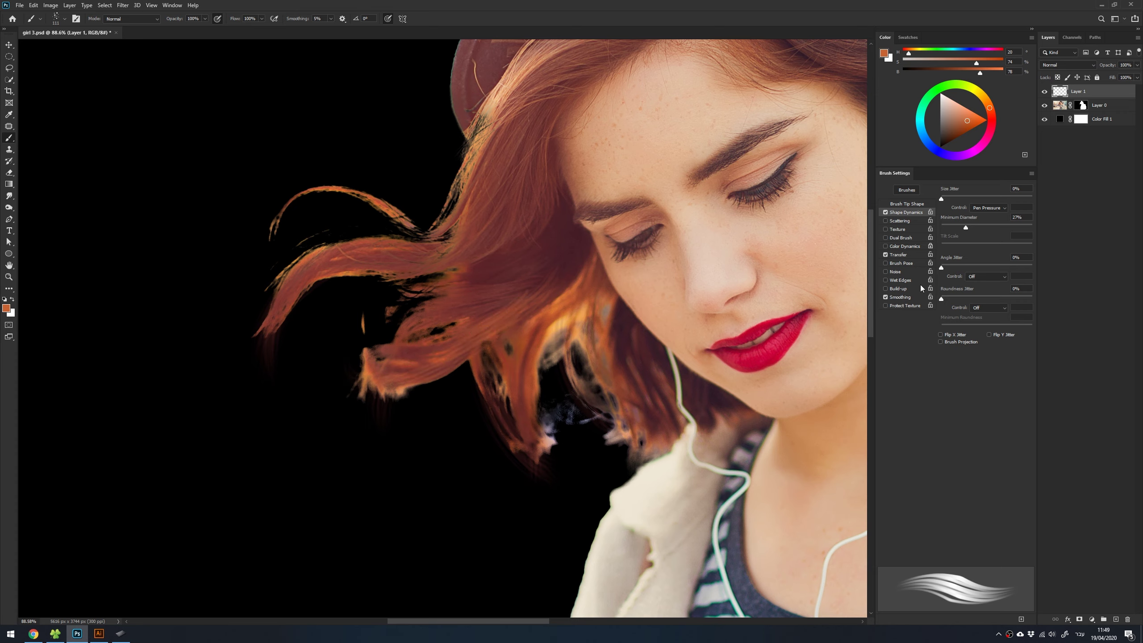
Enable Color Dynamics with 0% Brightness Jitter and 38% Foreground/Background Jitter
click(901, 246)
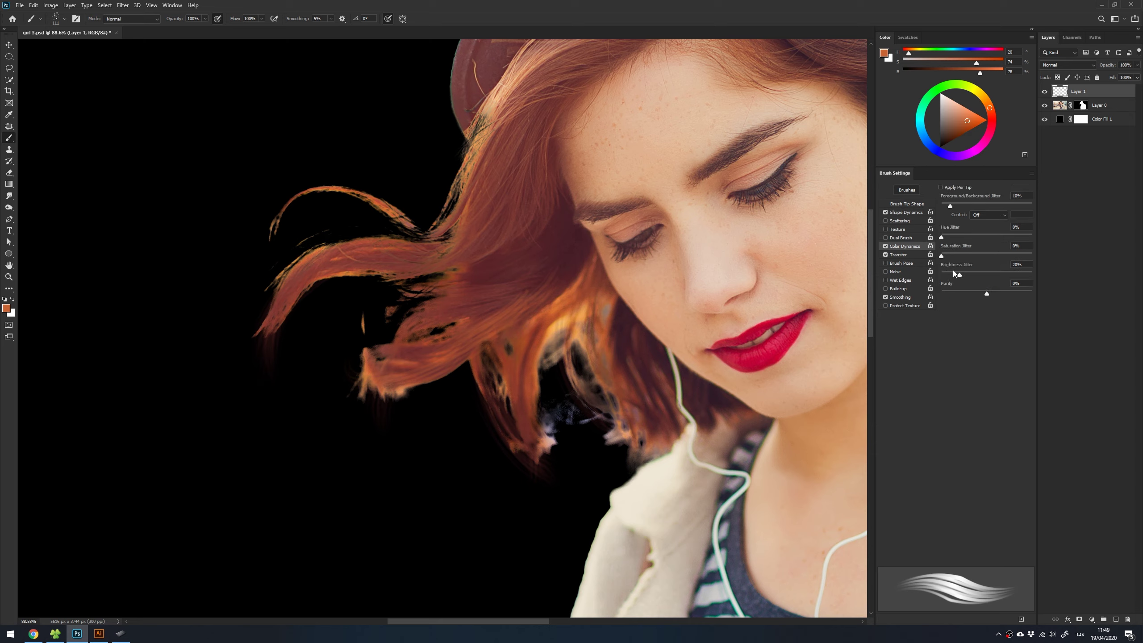
drag(954, 272, 939, 273)
drag(978, 207, 976, 206)
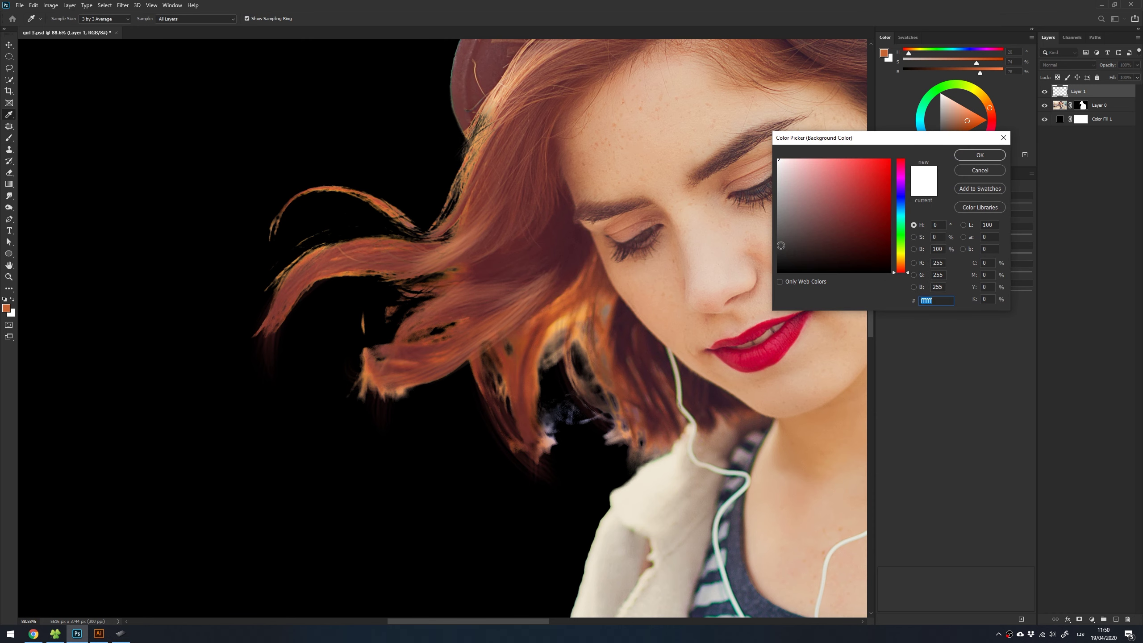
Set the background colour to dark brown #341c05 and brush orange over the darker hair strand
click(801, 260)
drag(903, 266, 903, 261)
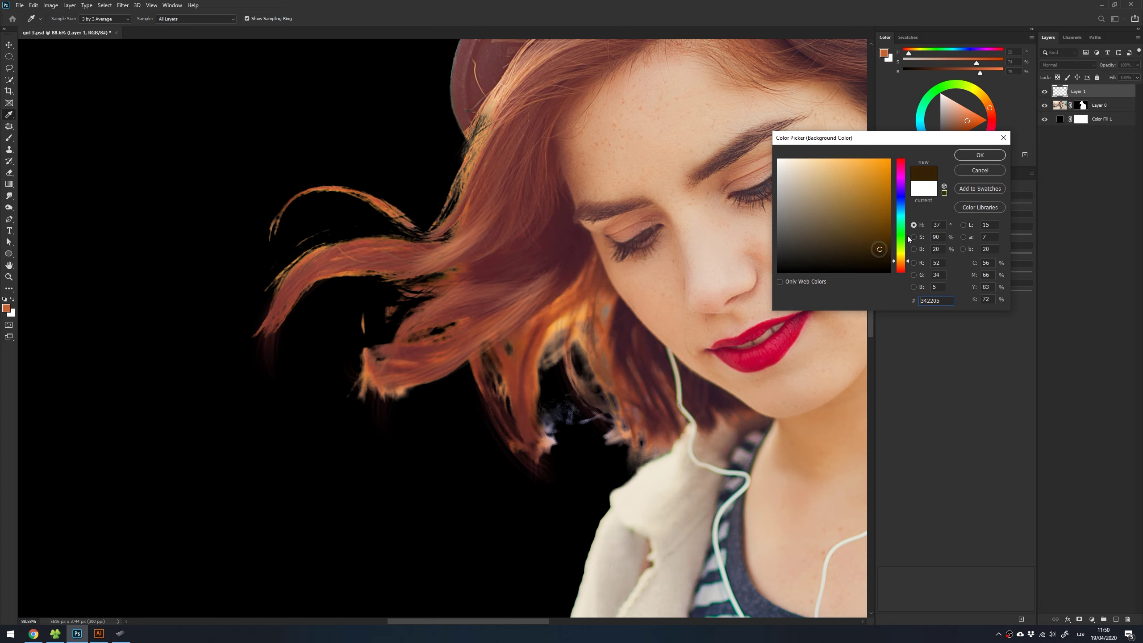
drag(903, 258, 904, 264)
click(980, 159)
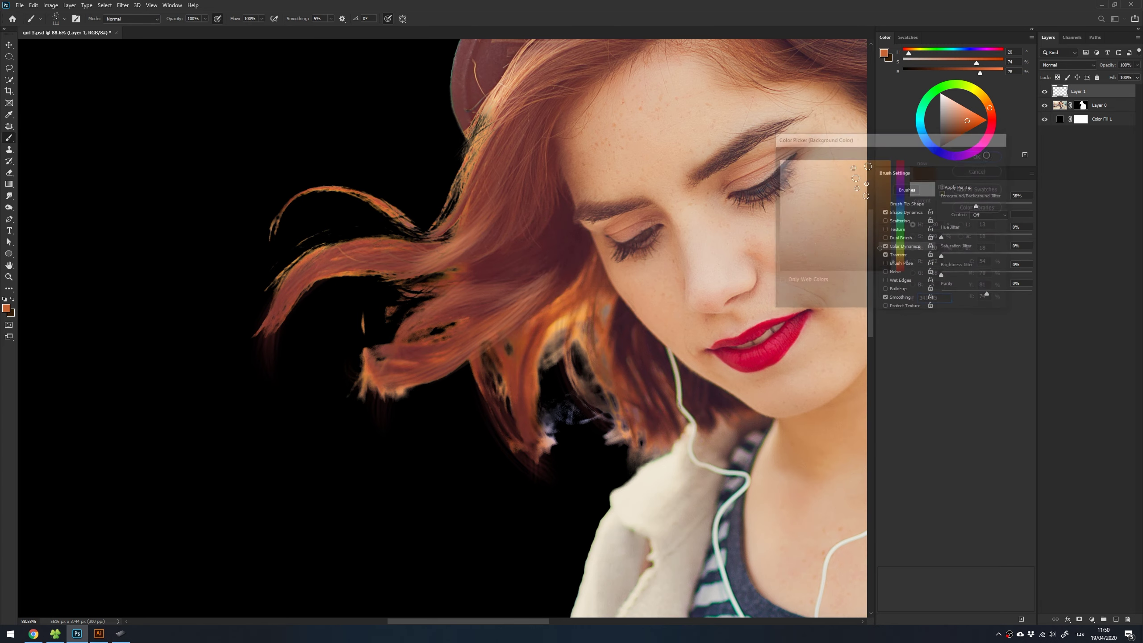
key(b)
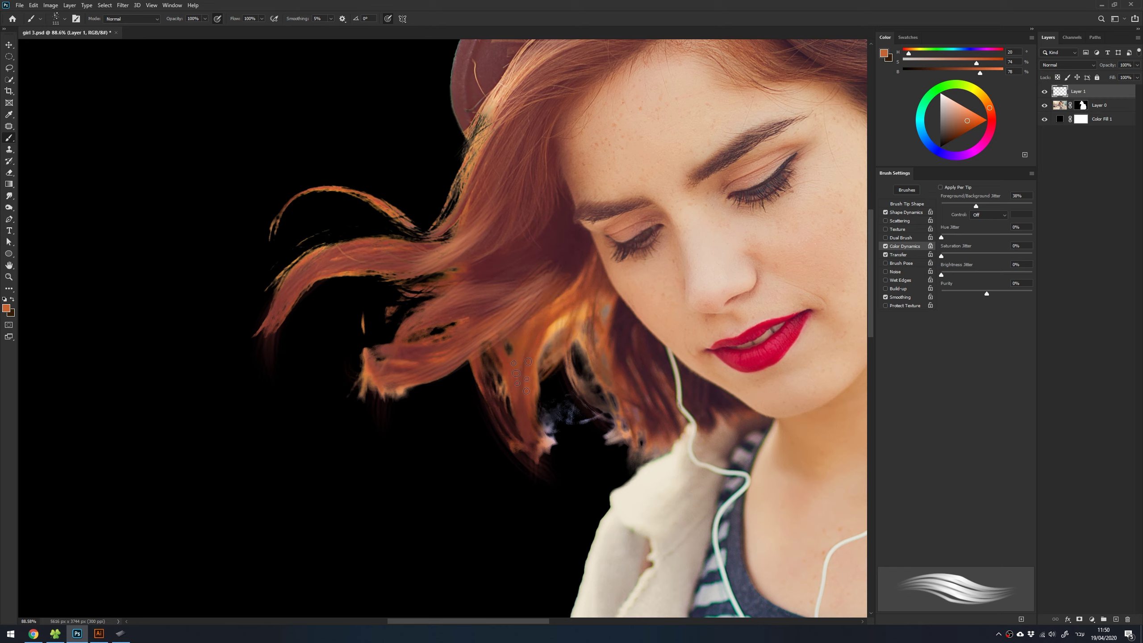
drag(568, 398, 572, 364)
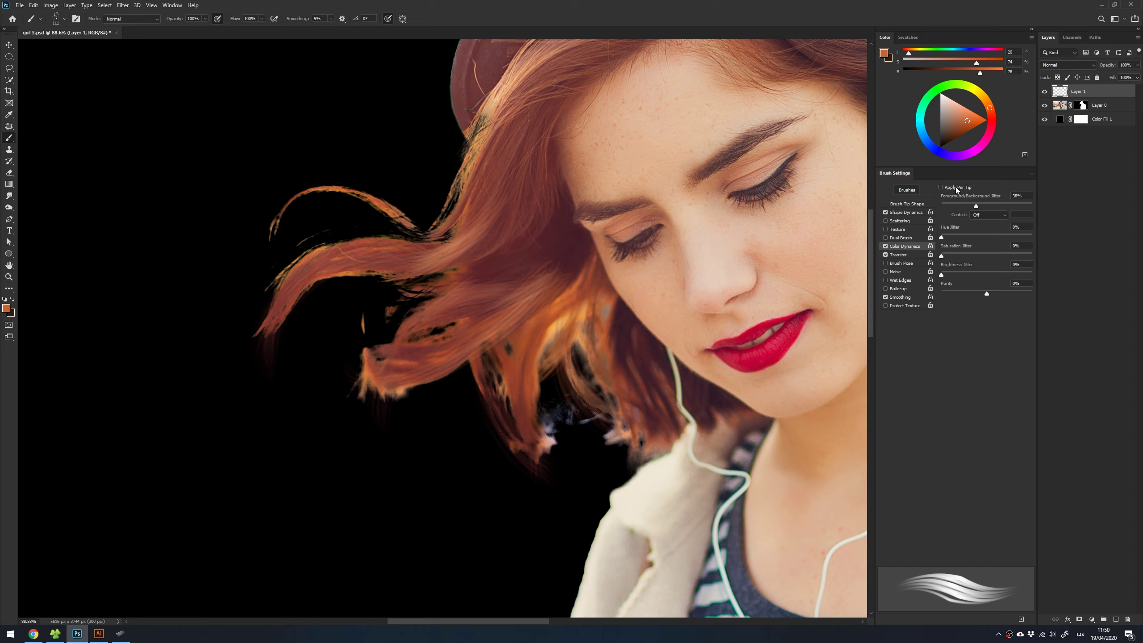
Create a new 500×500 test document and zoom into it
key(ctrl+n)
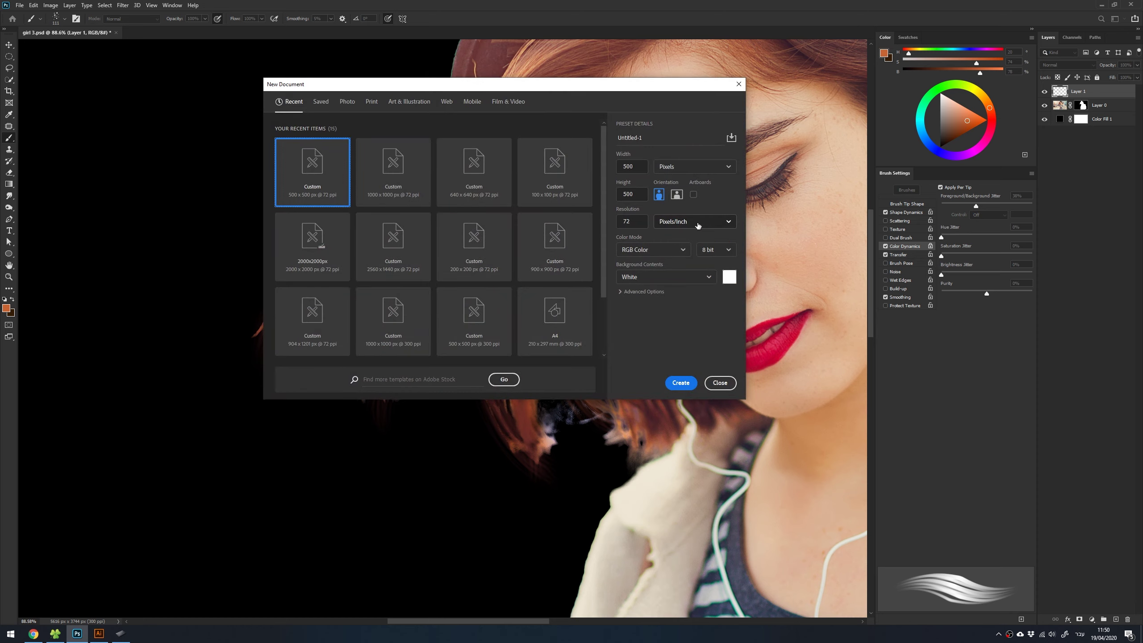
key(Return)
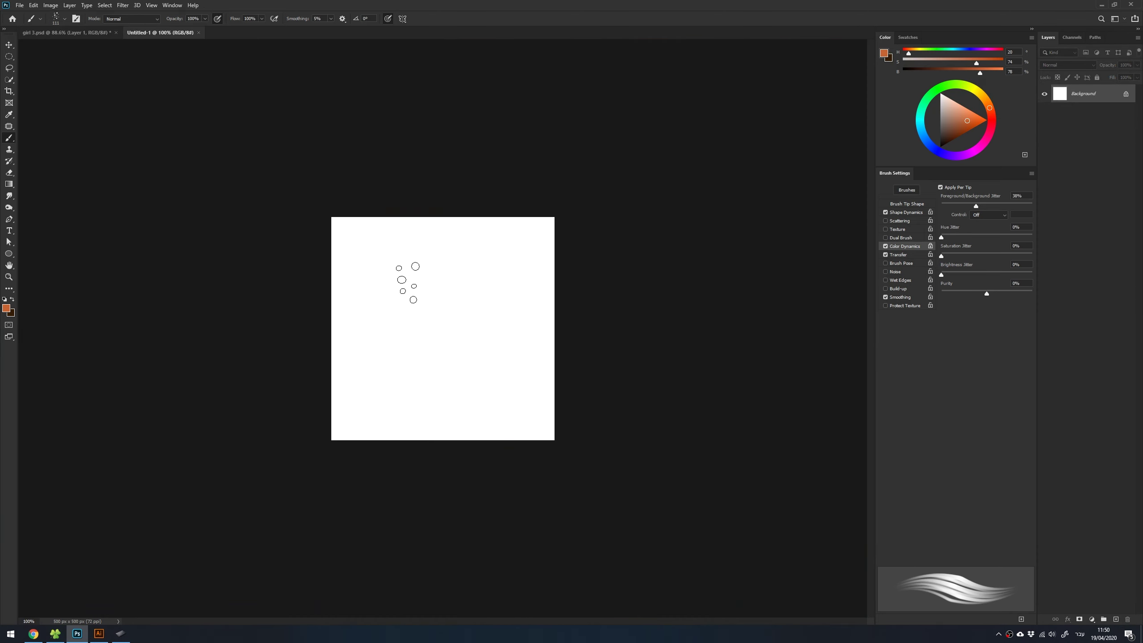
key(z)
mouse_move(398, 272)
mouse_down()
mouse_move(489, 347)
mouse_move(425, 297)
mouse_up()
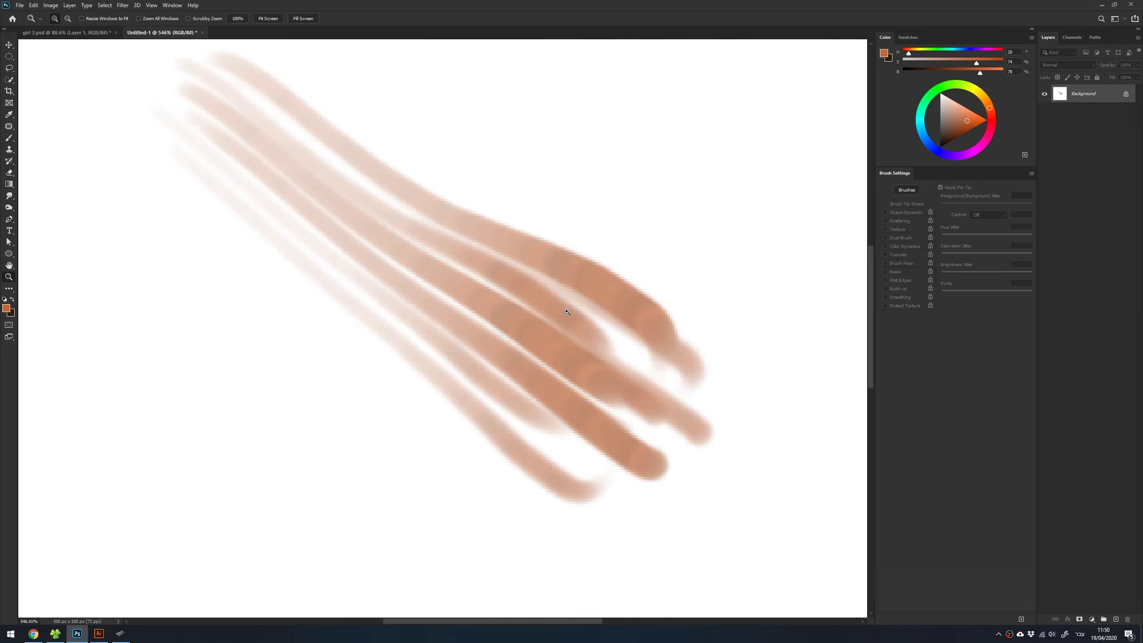
Paint test dabs, a scattered trail and thick brown strokes with the hair brush
key(b)
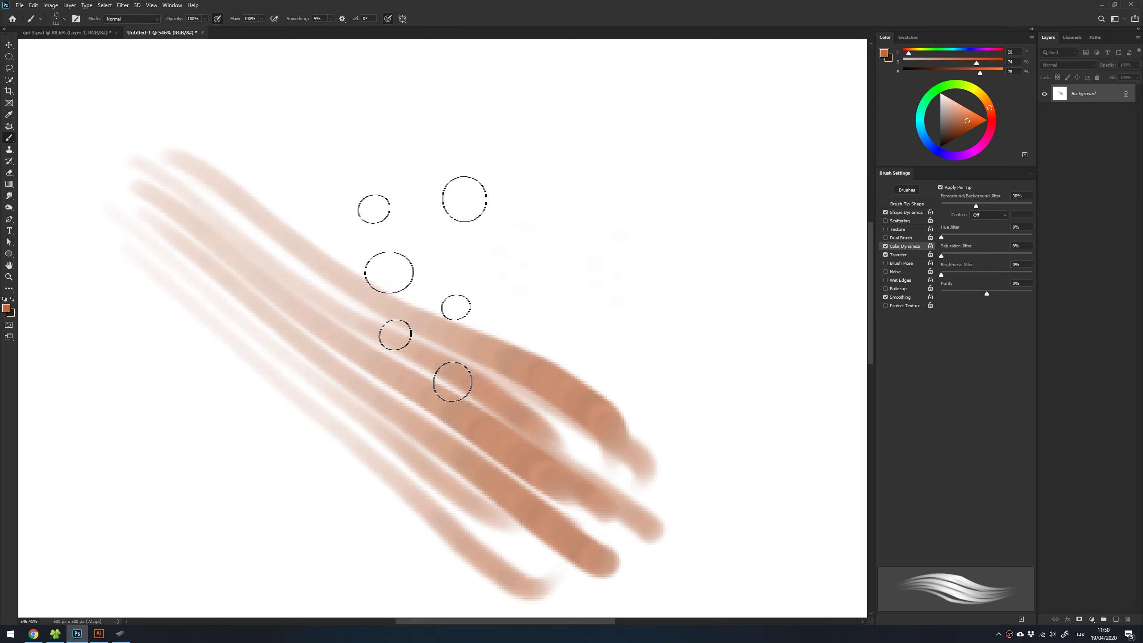
click(495, 277)
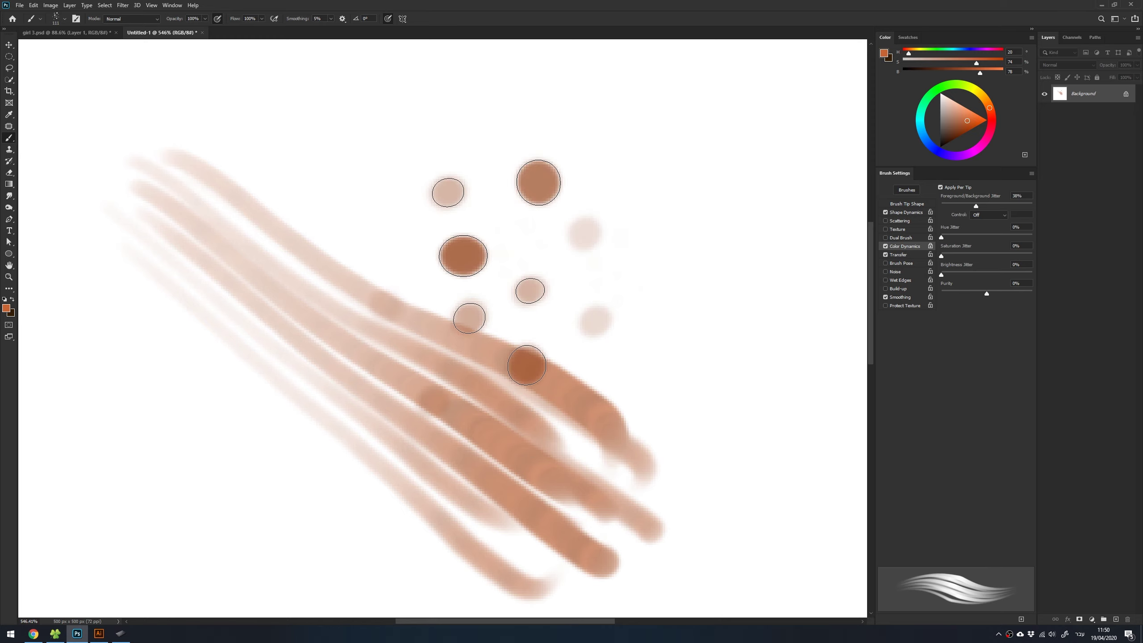
key(ctrl+0)
click(563, 266)
click(616, 270)
mouse_move(616, 270)
mouse_down()
mouse_move(279, 387)
mouse_move(255, 279)
mouse_move(270, 243)
mouse_up()
mouse_move(230, 162)
mouse_down()
mouse_move(413, 97)
mouse_move(365, 214)
mouse_up()
Fill the test canvas with dark brown, reset default colours, then clear it to white
key(z)
drag(210, 89, 401, 237)
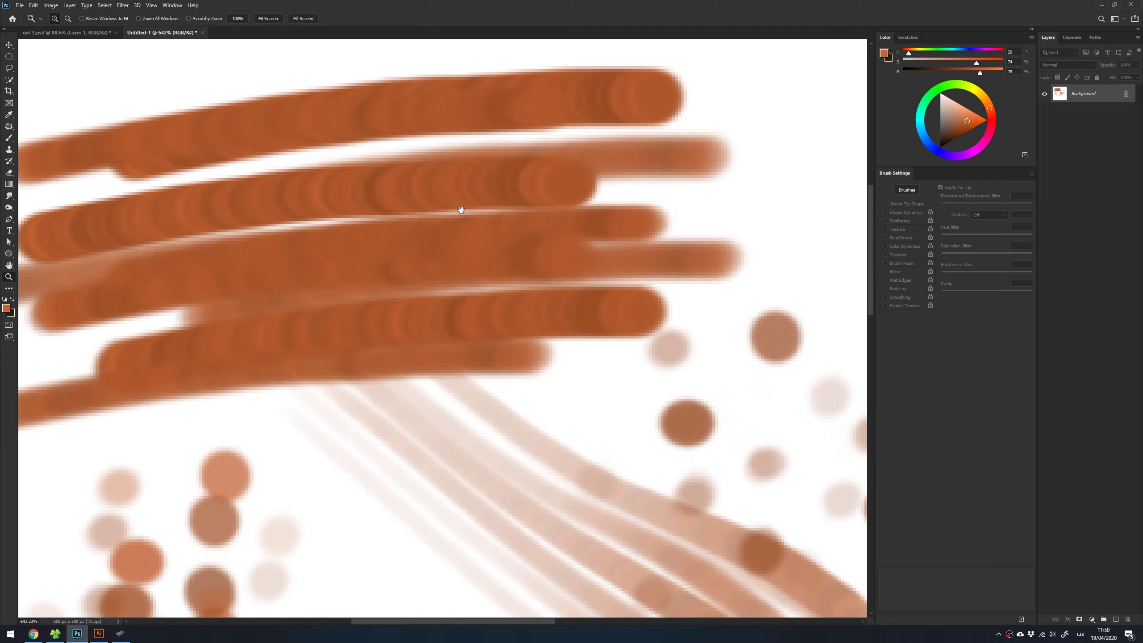
key(b)
scroll(390, 240, down, 2)
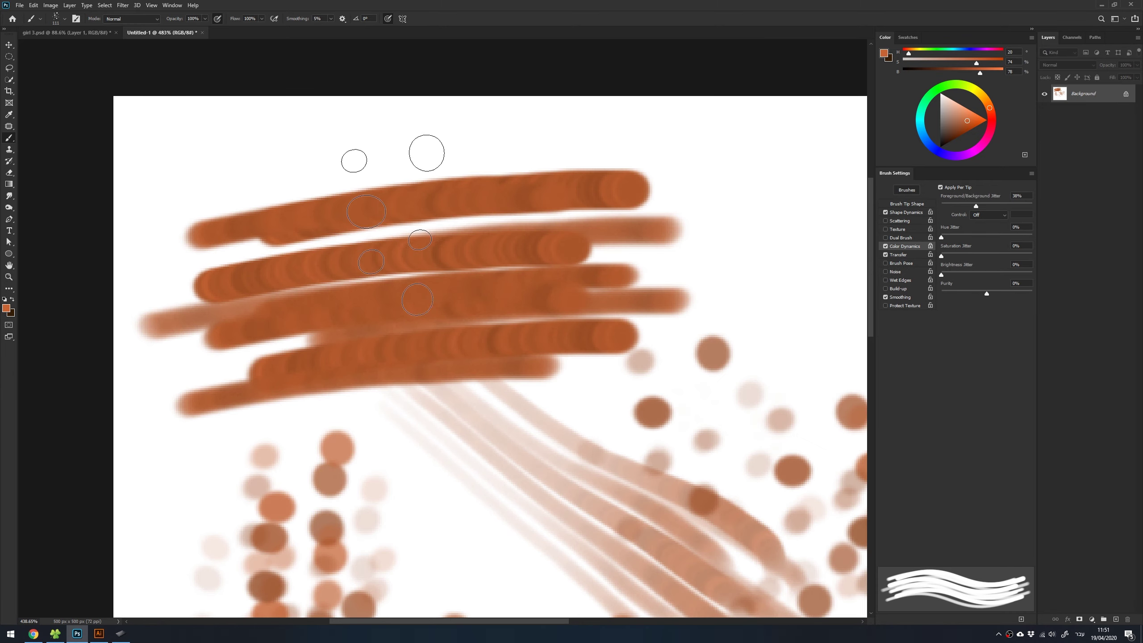
key(alt+BackSpace)
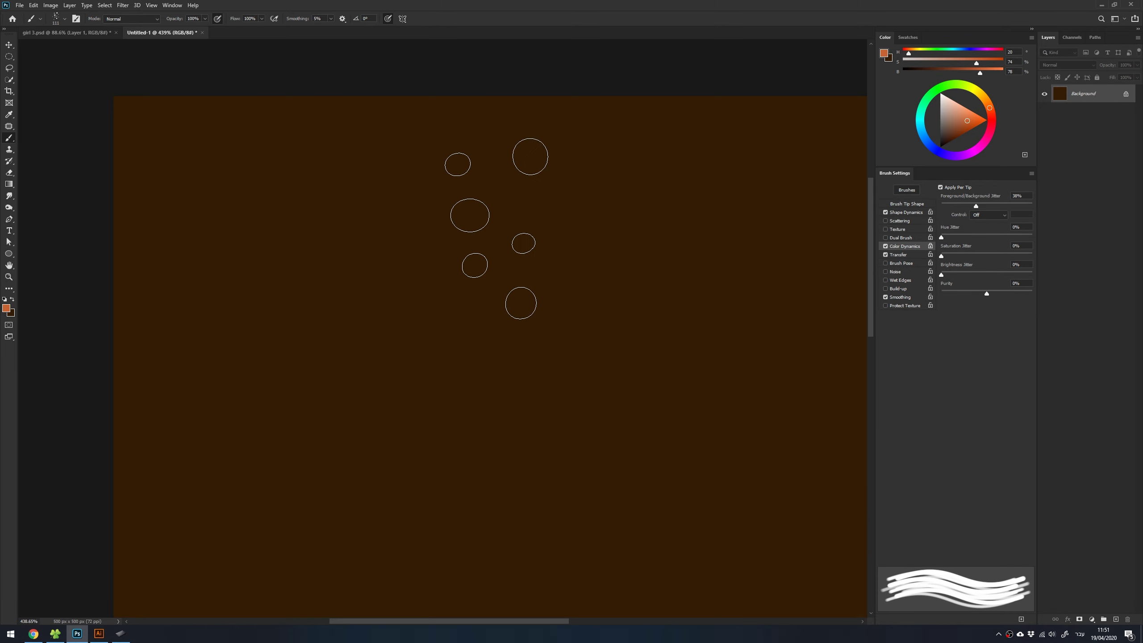
key(d)
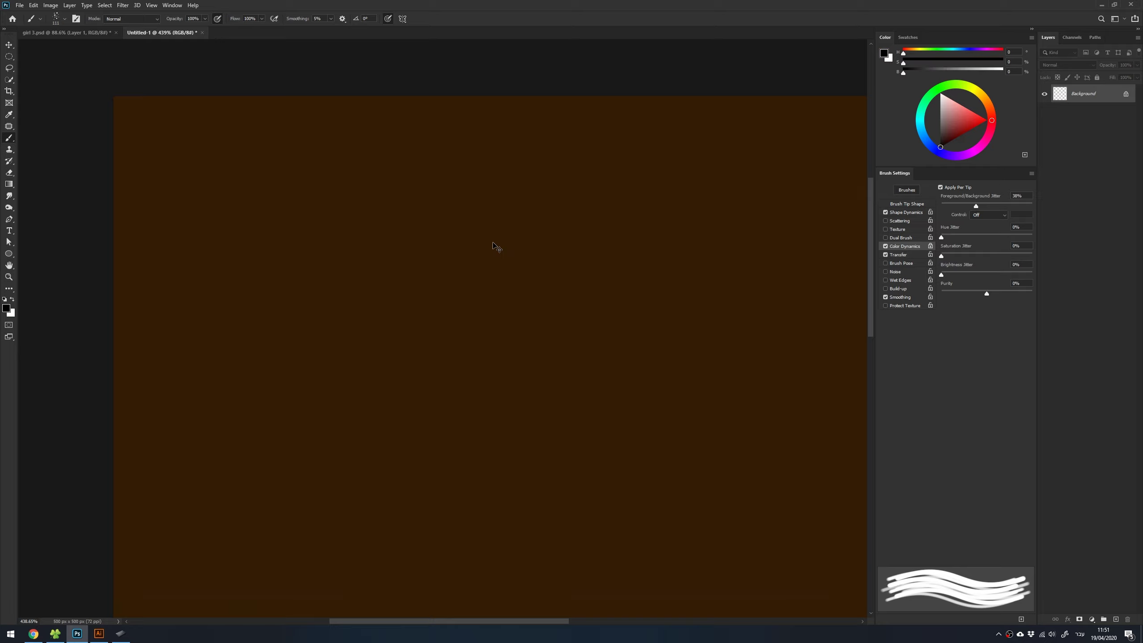
key(ctrl+BackSpace)
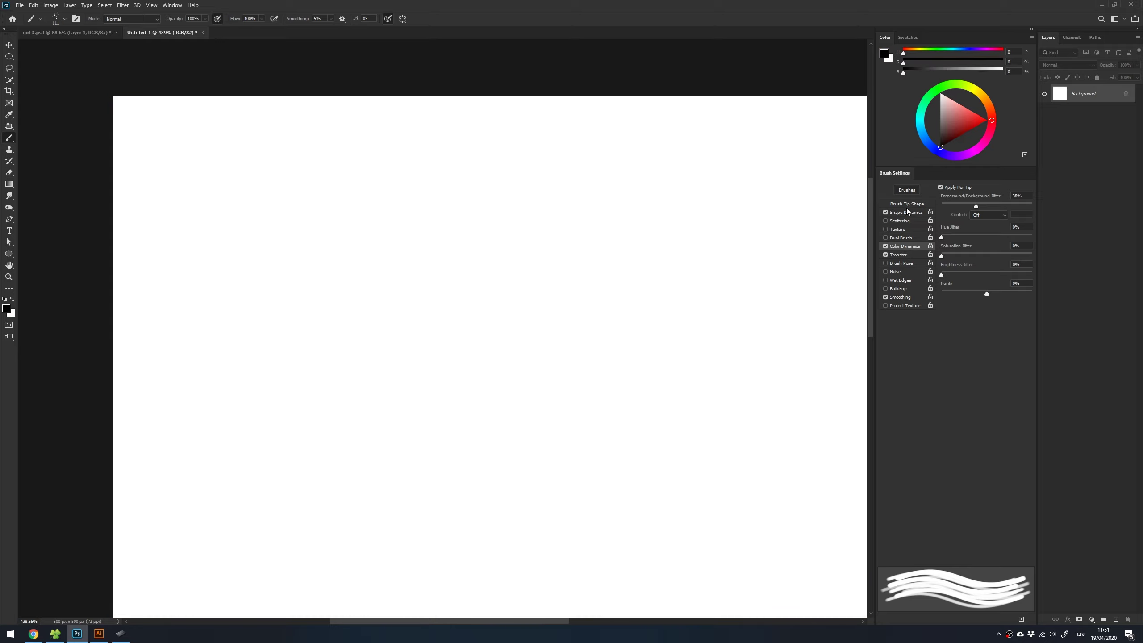
Set brush spacing to 51% and paint a row of scattered orange-red dabs
click(908, 203)
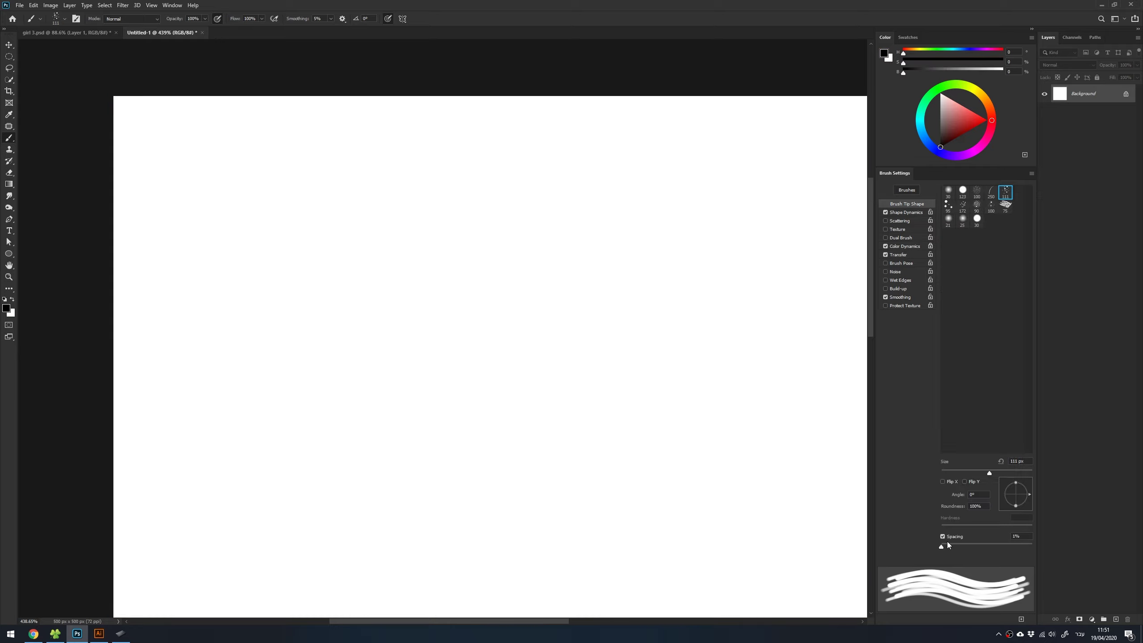
drag(949, 543, 965, 546)
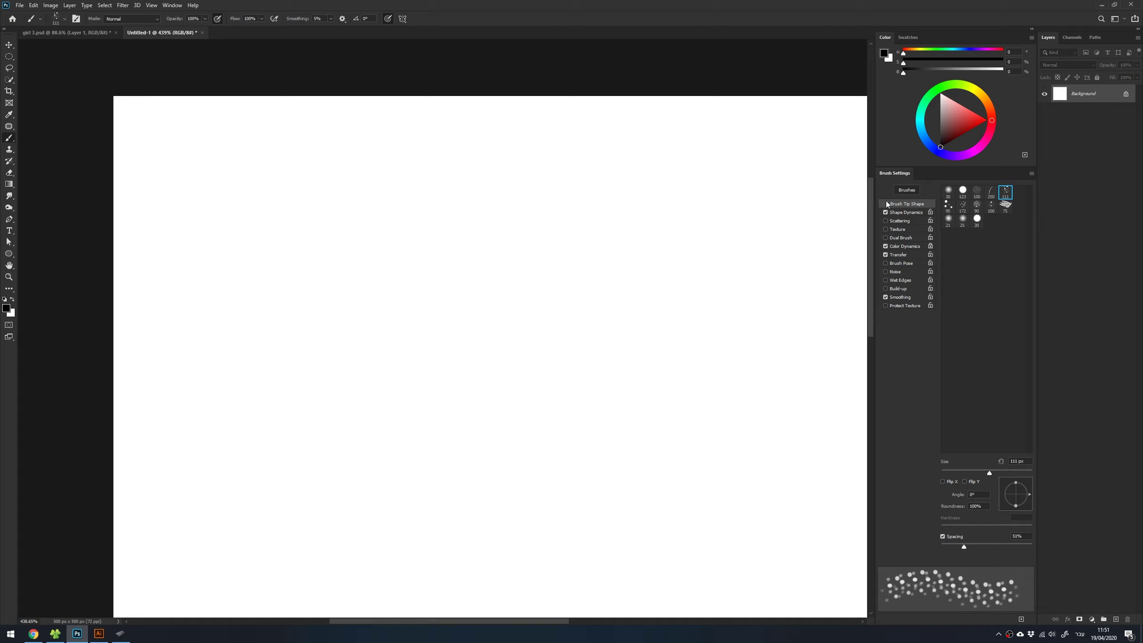
click(956, 137)
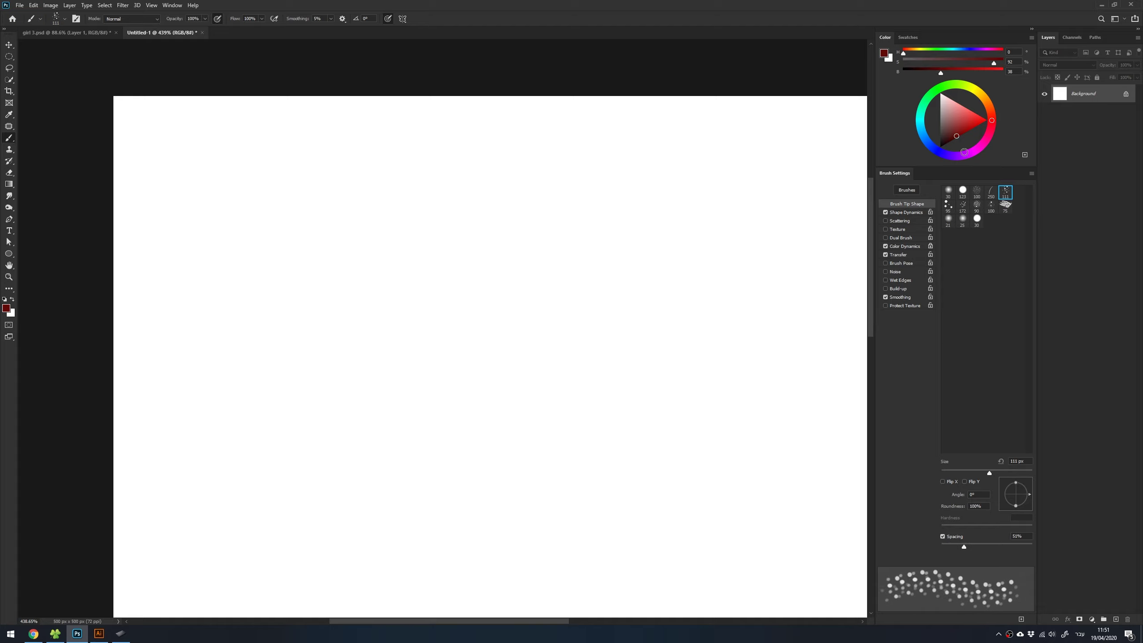
click(971, 124)
click(990, 110)
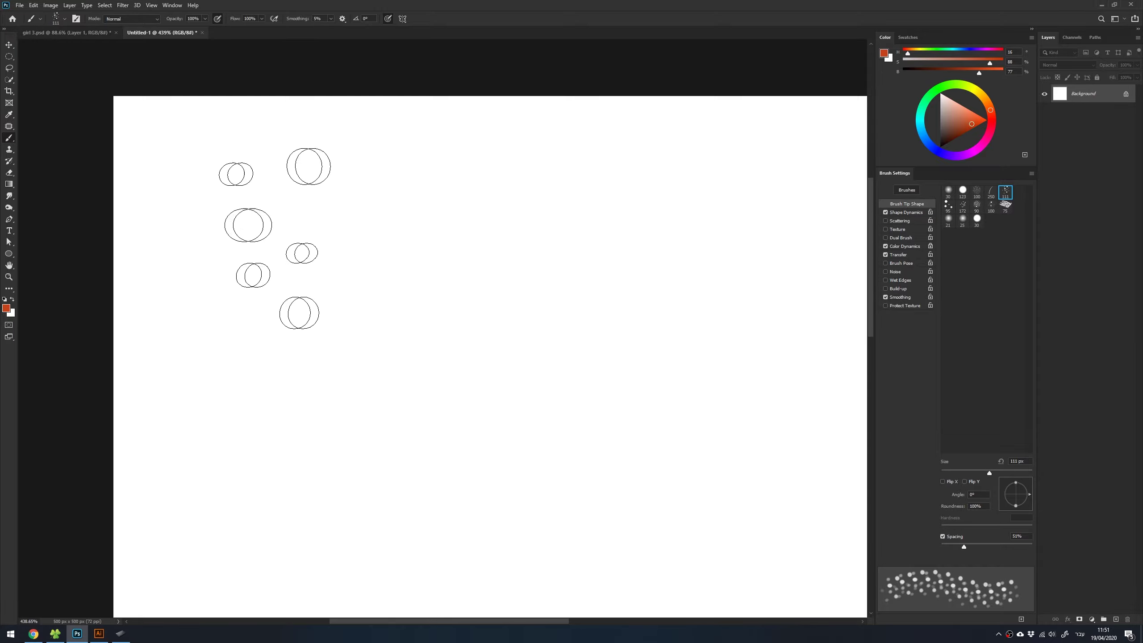
drag(234, 301, 758, 339)
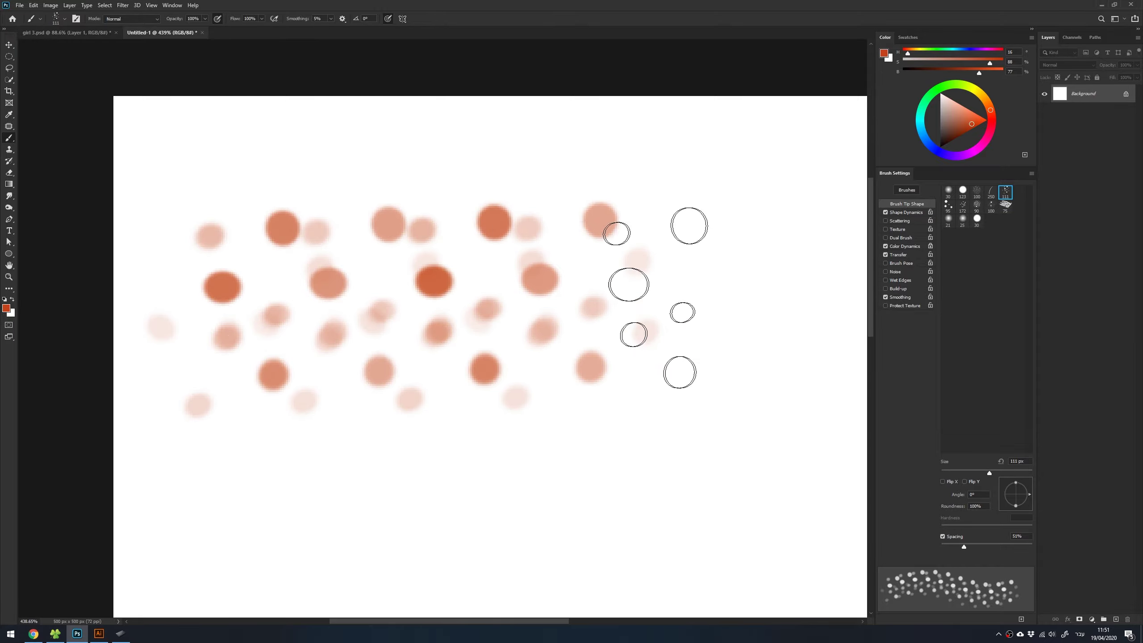
Paint more rows of scattered dabs lower on the canvas, with Color Dynamics shown
scroll(760, 338, down, 3)
scroll(737, 340, down, 3)
drag(367, 331, 545, 331)
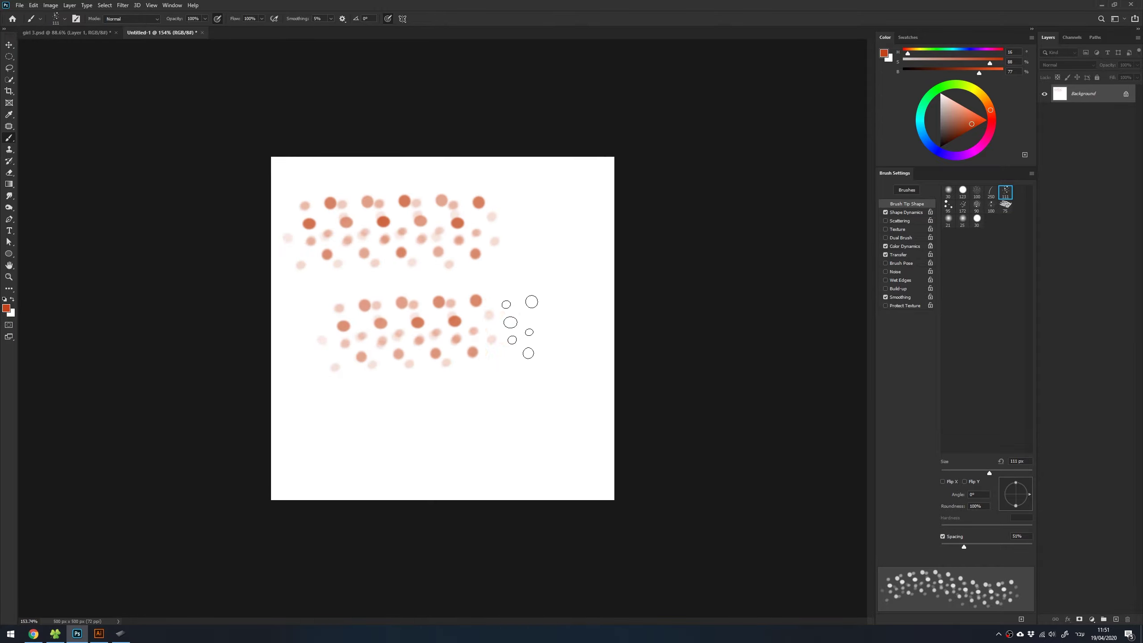
click(906, 247)
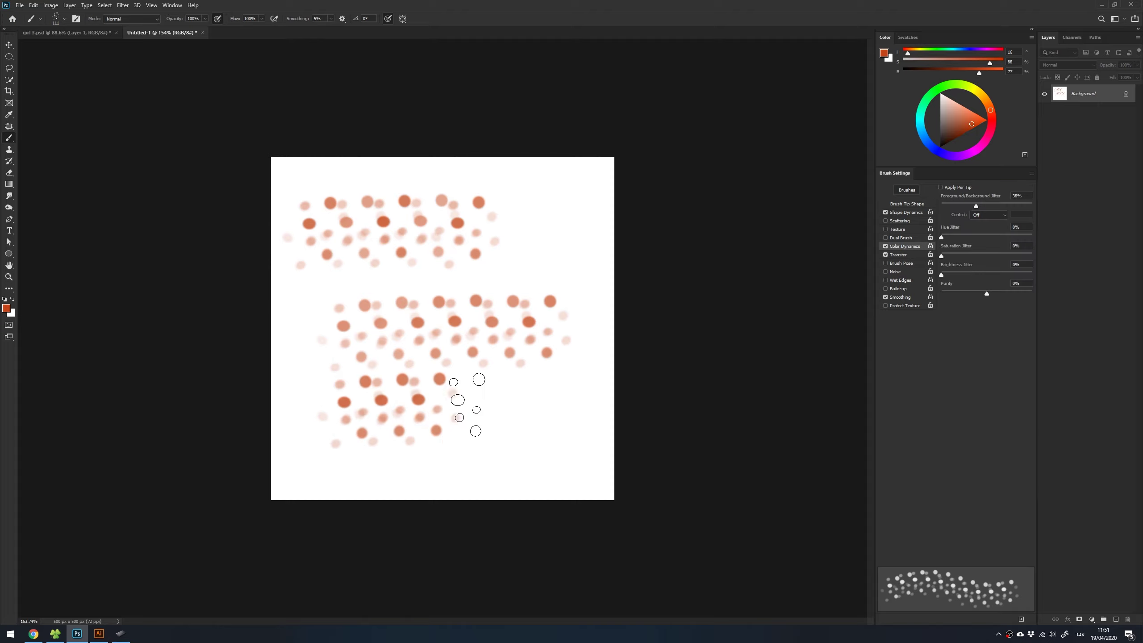
drag(327, 387, 554, 391)
drag(311, 408, 552, 383)
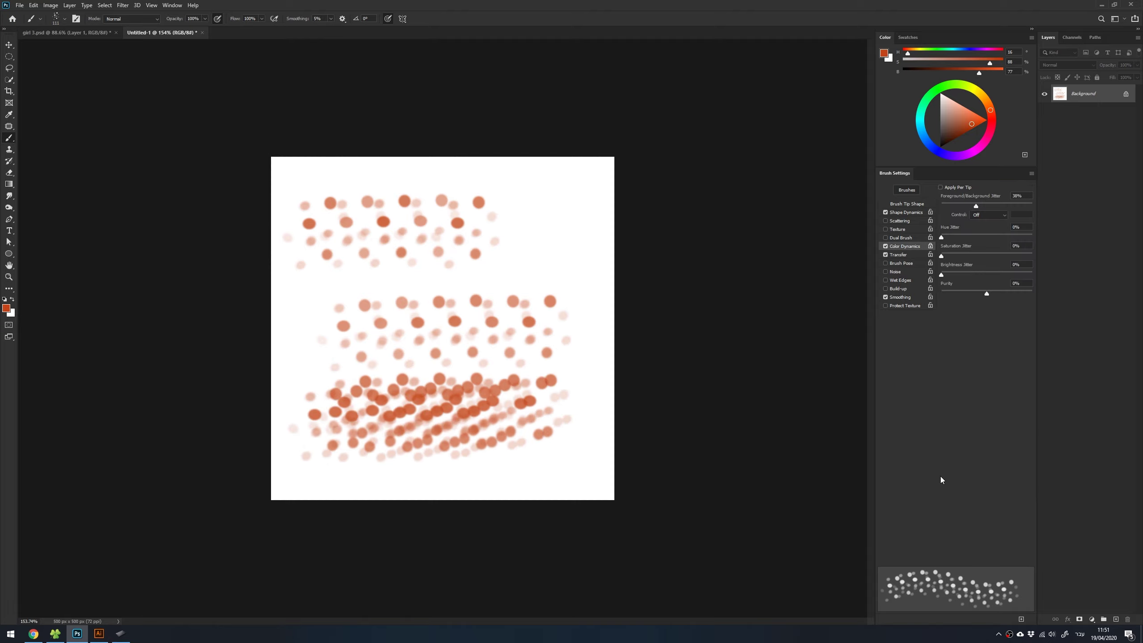
Lower spacing to 8% then 5%, paint broad smooth strokes, and close the canvas
click(898, 204)
drag(951, 546, 945, 546)
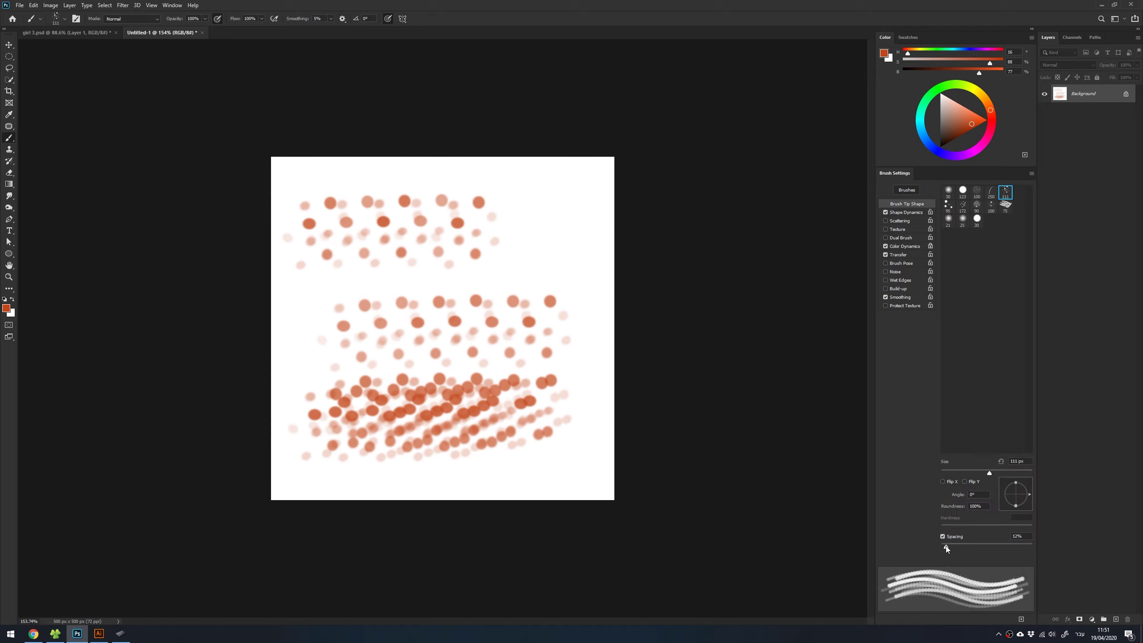
mouse_move(339, 354)
mouse_down()
mouse_move(523, 301)
mouse_move(301, 307)
mouse_move(342, 347)
mouse_move(650, 322)
mouse_up()
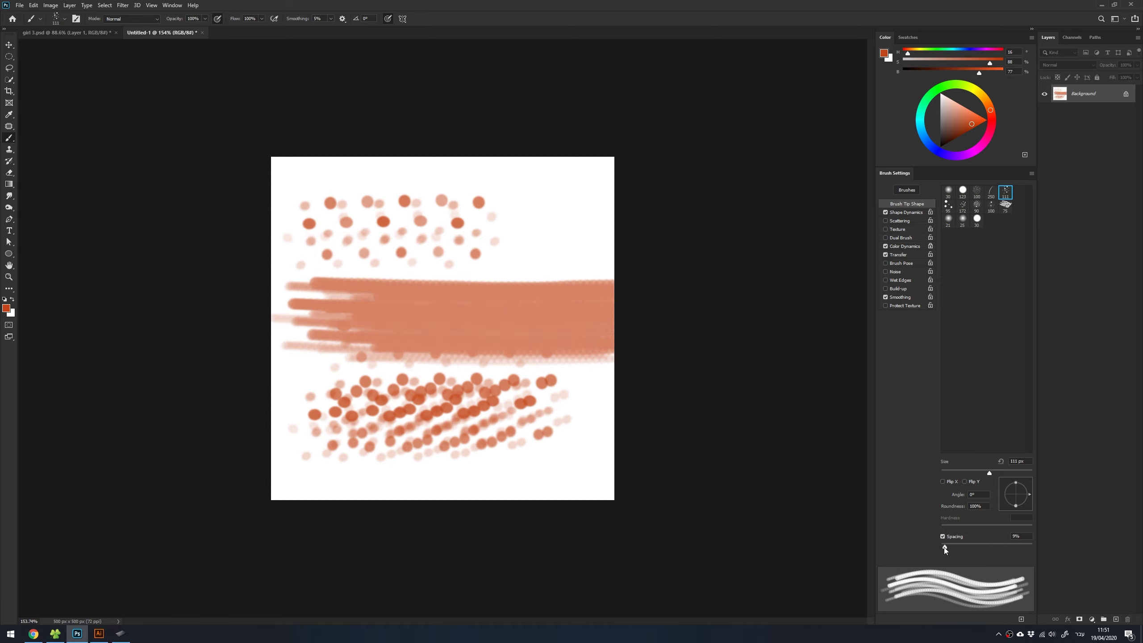
drag(944, 547, 939, 546)
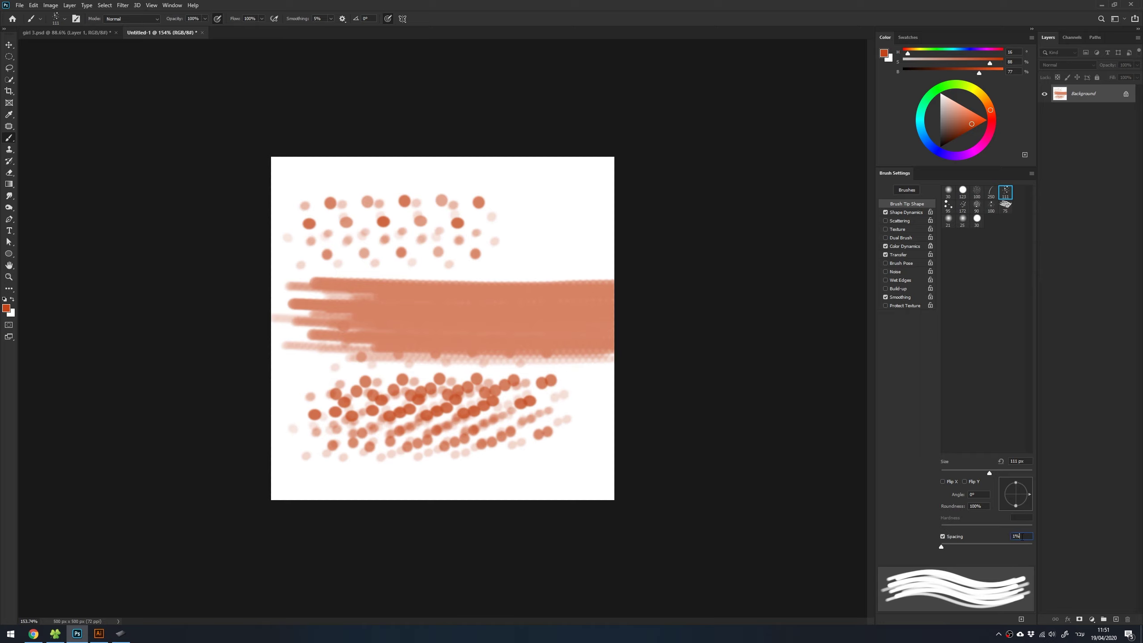
text(5)
mouse_move(427, 252)
mouse_down()
mouse_move(535, 234)
mouse_move(454, 207)
mouse_up()
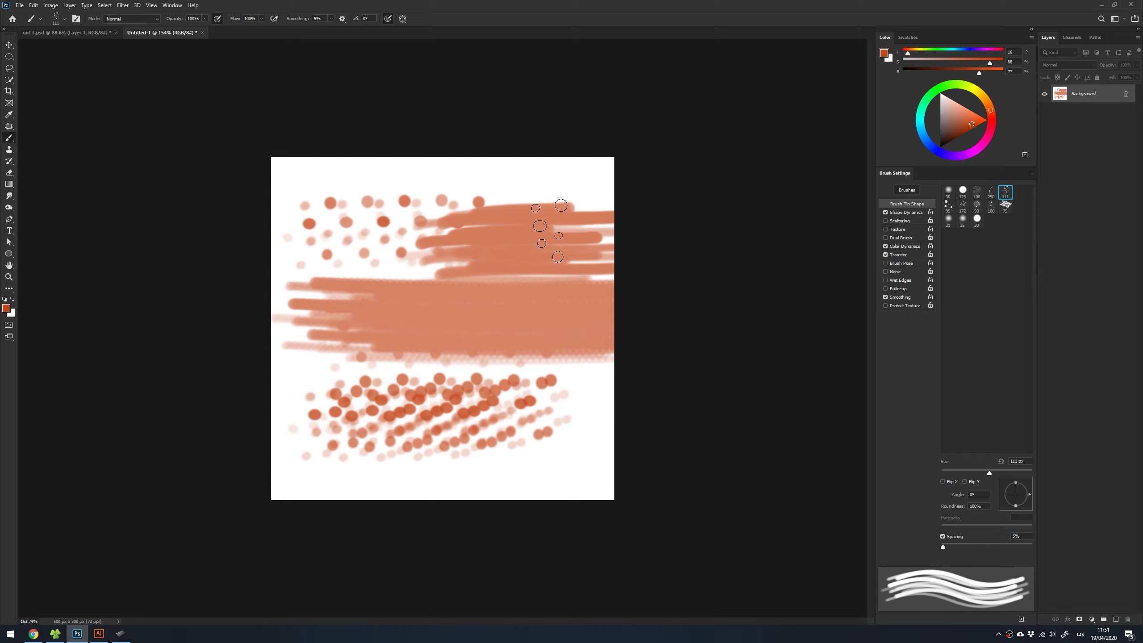
key(ctrl+w)
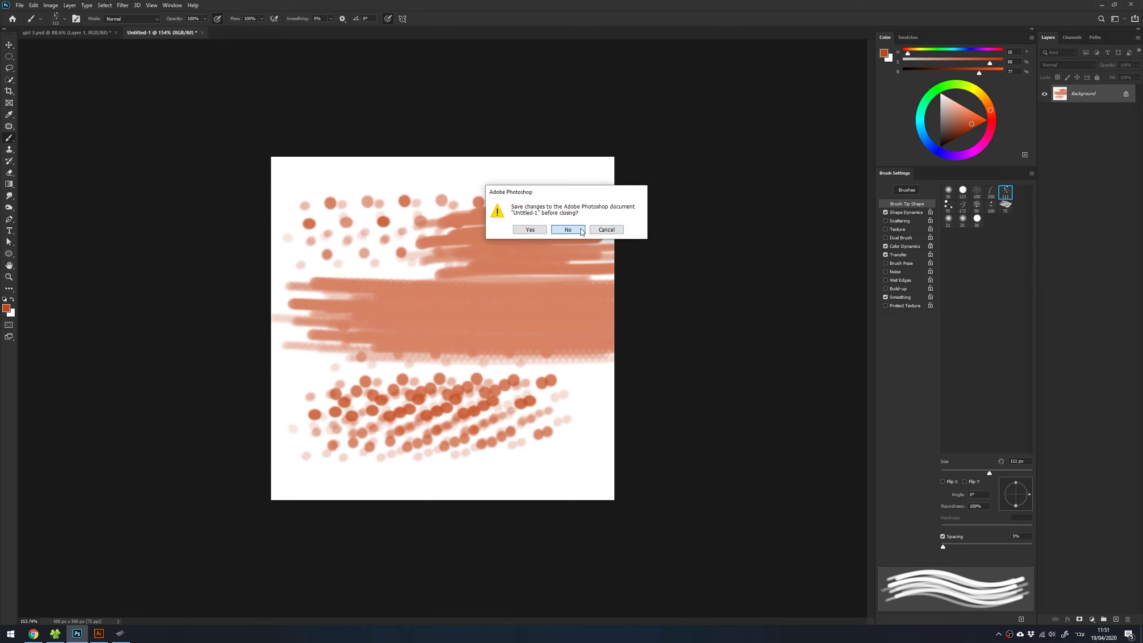
Discard Untitled-1 without saving and switch to the 90 px spatter brush
click(567, 230)
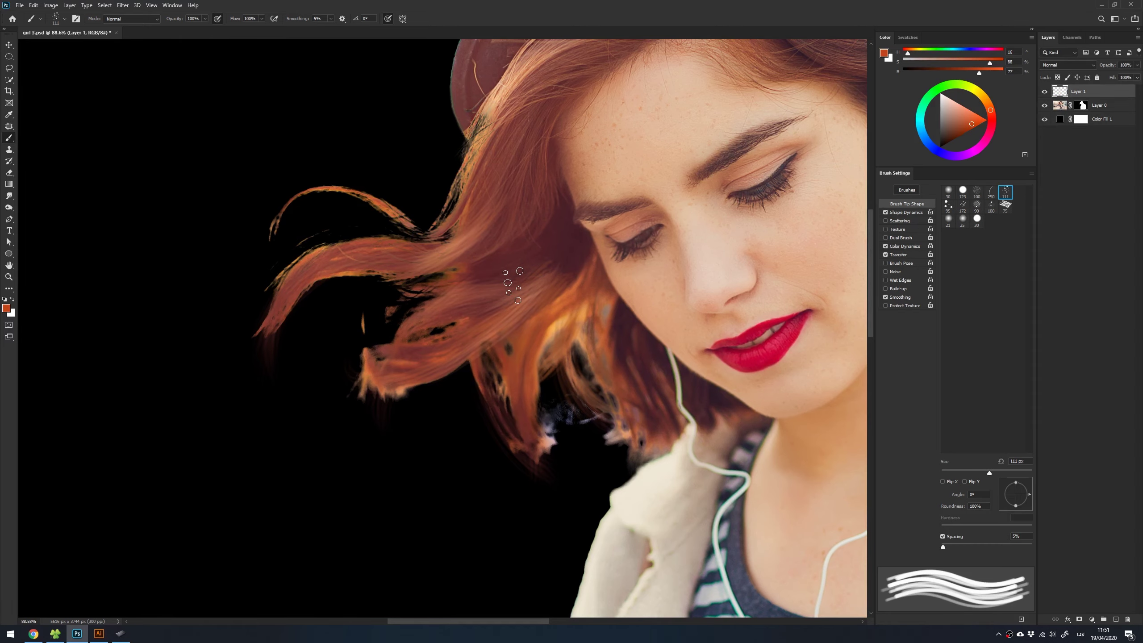
right_click(526, 245)
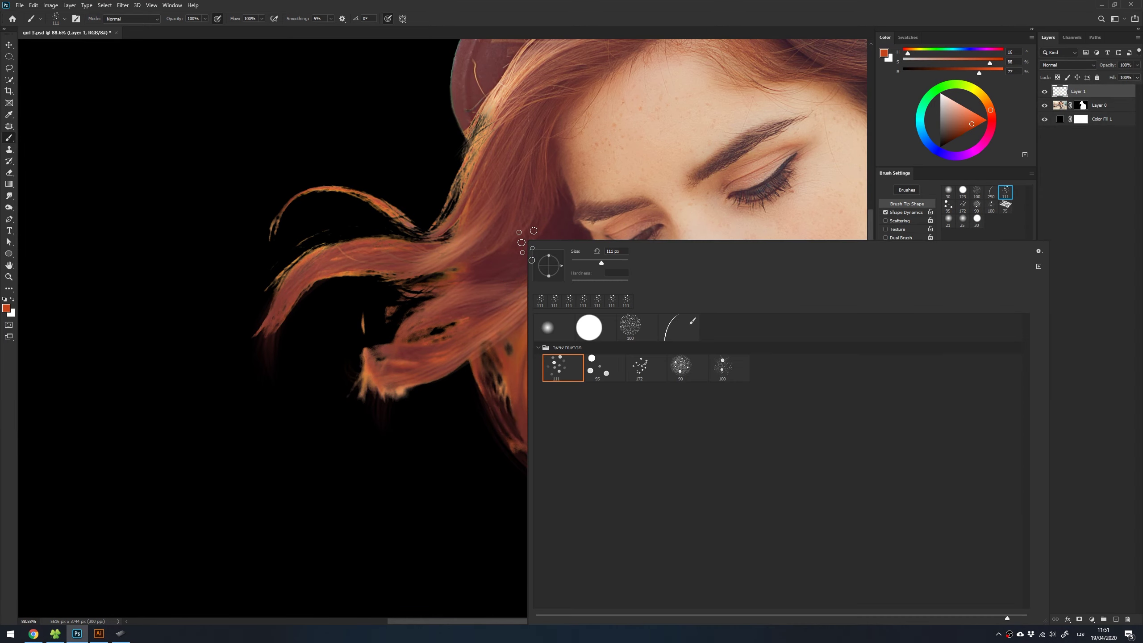
click(681, 370)
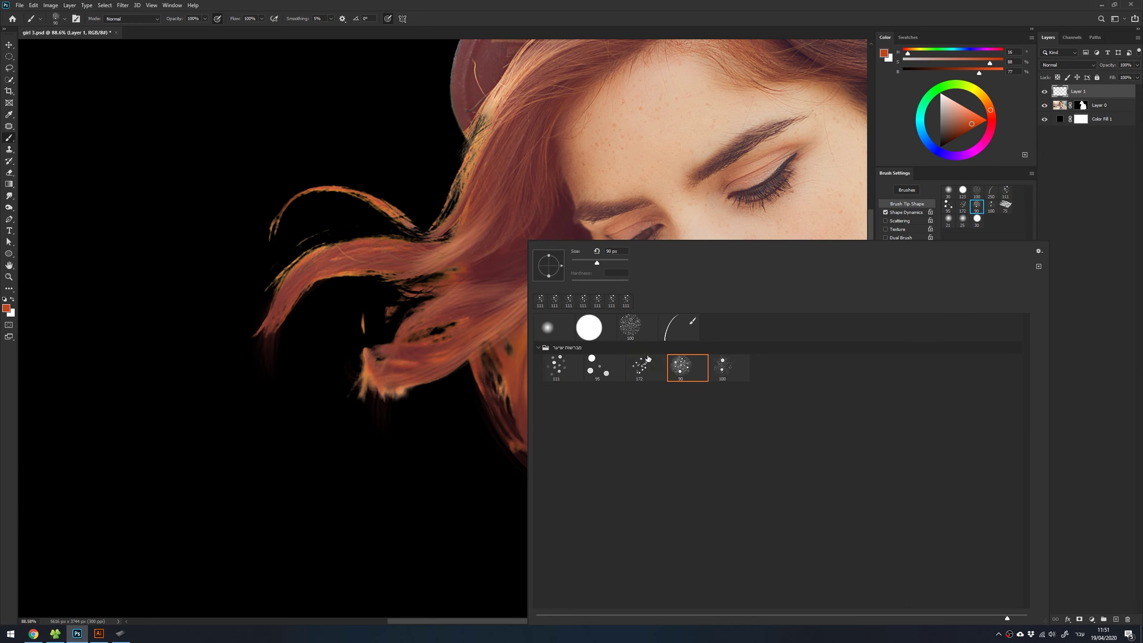
key(Return)
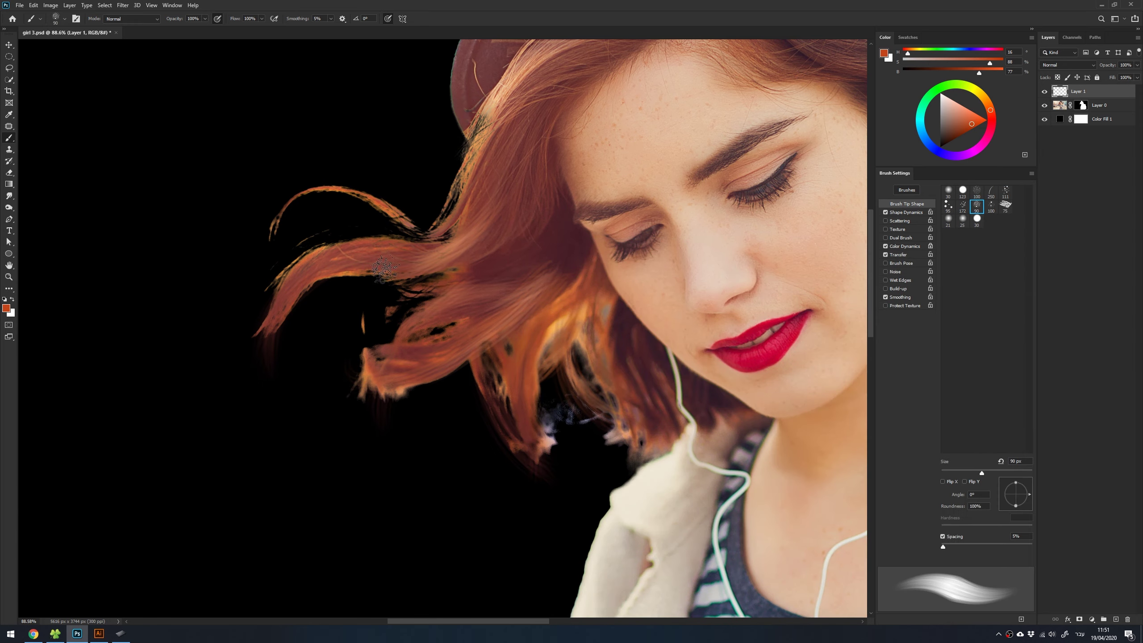
Zoom into the flyaway strands and paint spatter texture on their lower-left tips
key(z)
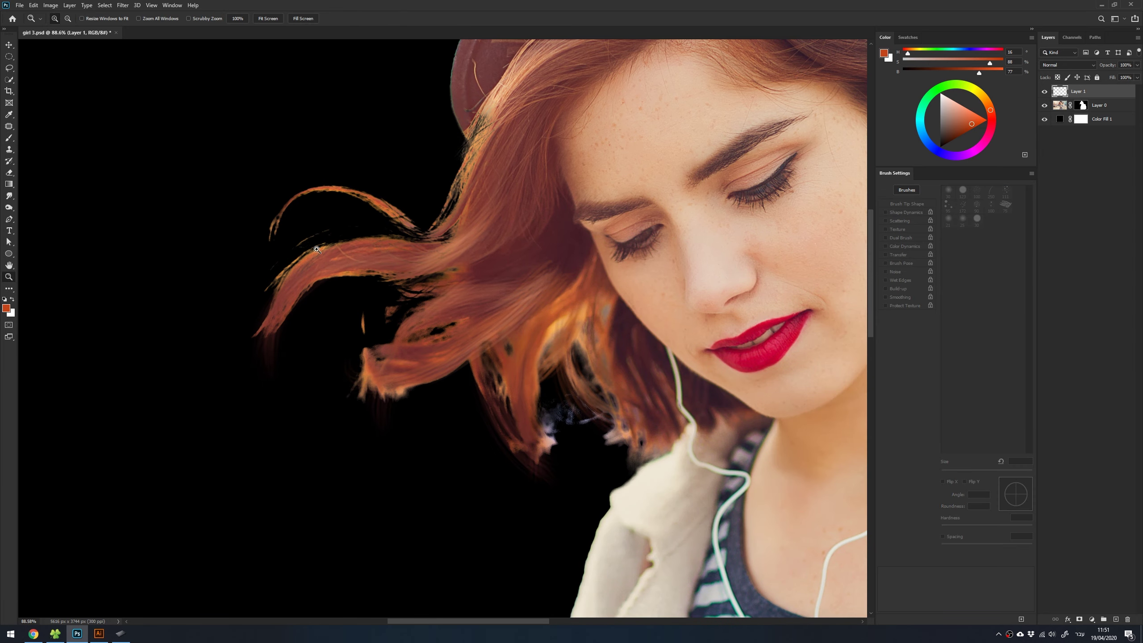
drag(218, 227, 568, 422)
drag(510, 297, 561, 332)
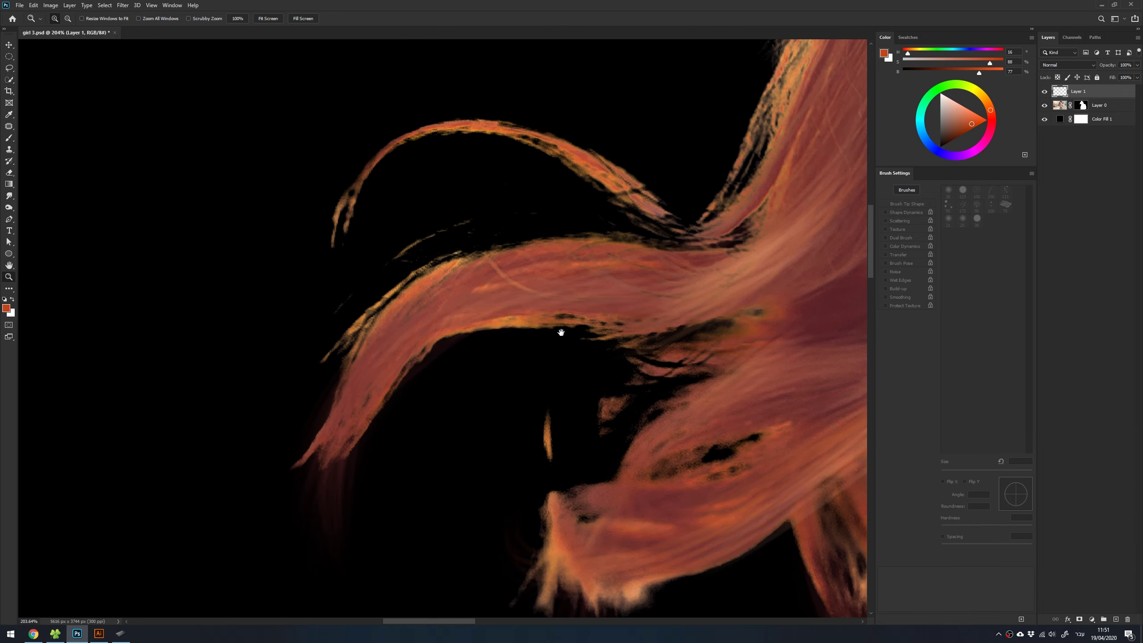
key(b)
drag(745, 302, 684, 315)
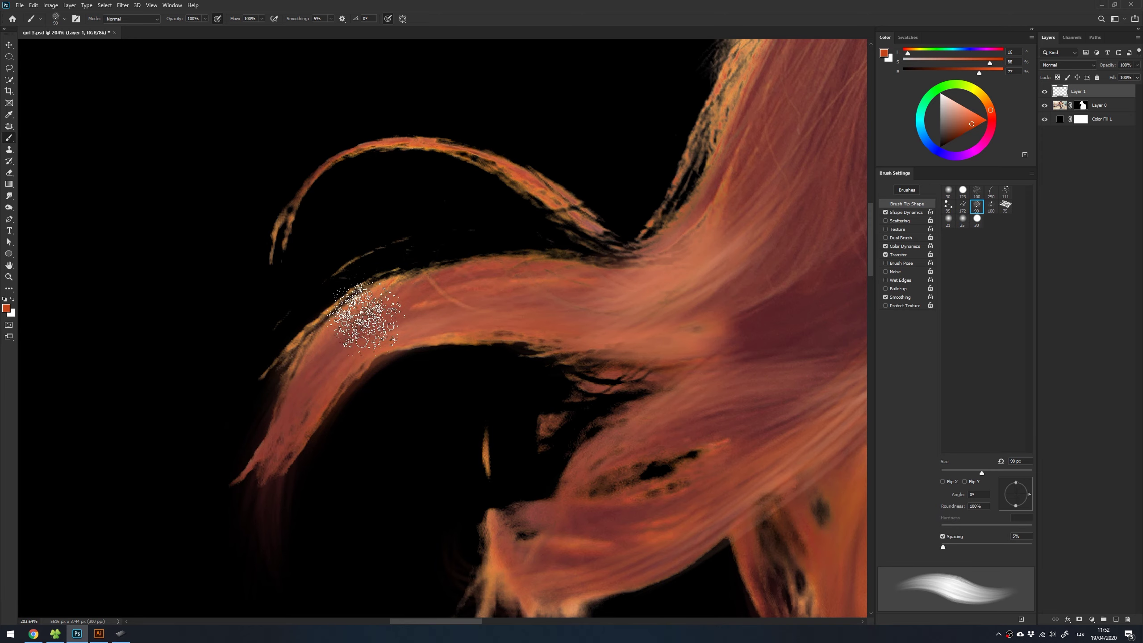
mouse_move(366, 317)
mouse_down()
mouse_move(319, 352)
mouse_move(306, 390)
mouse_move(286, 390)
mouse_move(322, 360)
mouse_move(217, 510)
mouse_up()
drag(301, 383, 241, 400)
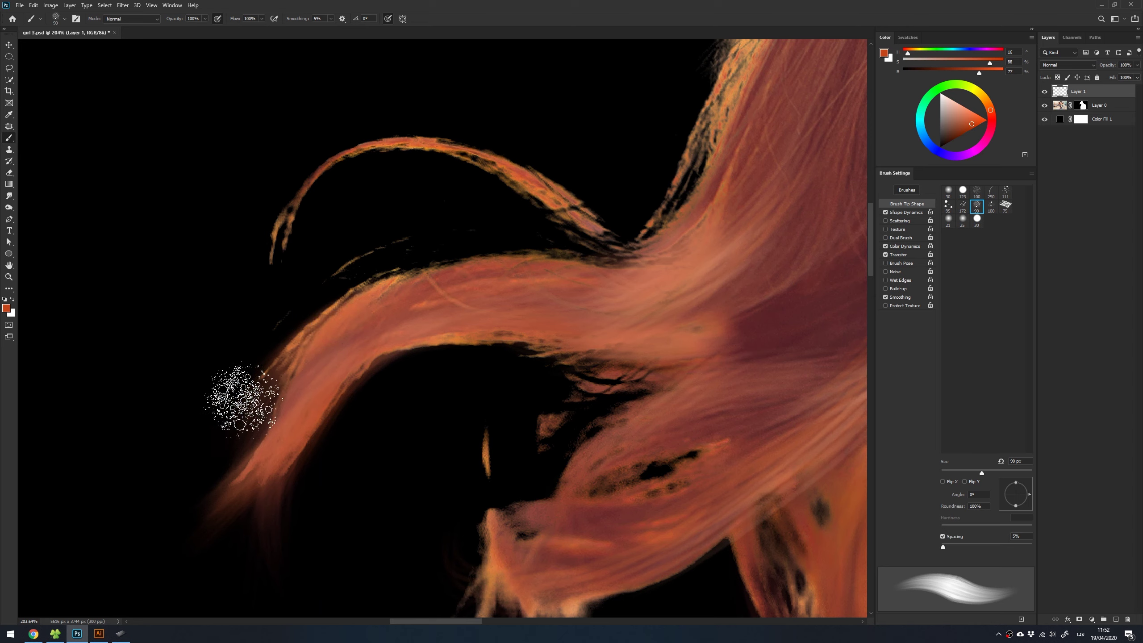
key(bracketleft)
Load the 95 hair-strand preset at 50 px with a sampled lighter orange
right_click(466, 297)
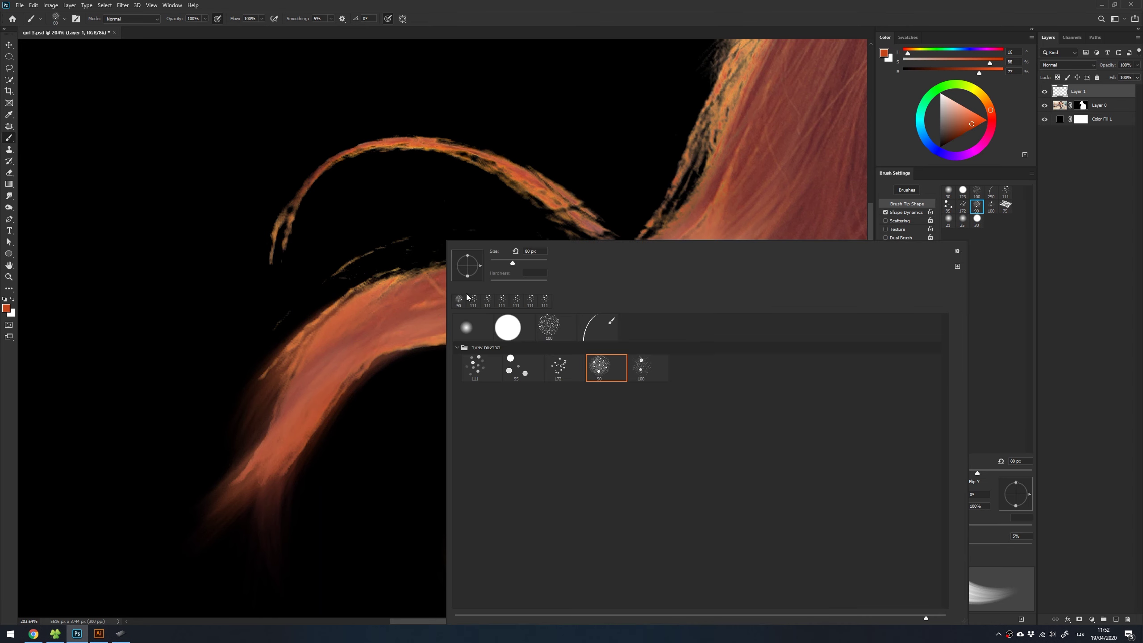
double_click(522, 378)
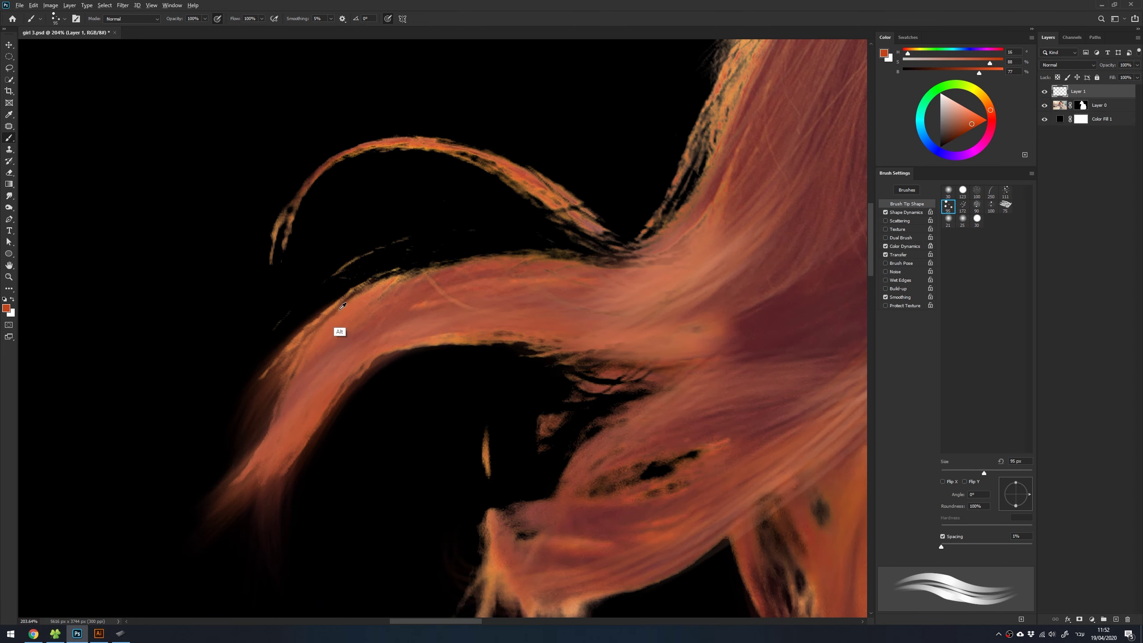
alt+click(330, 308)
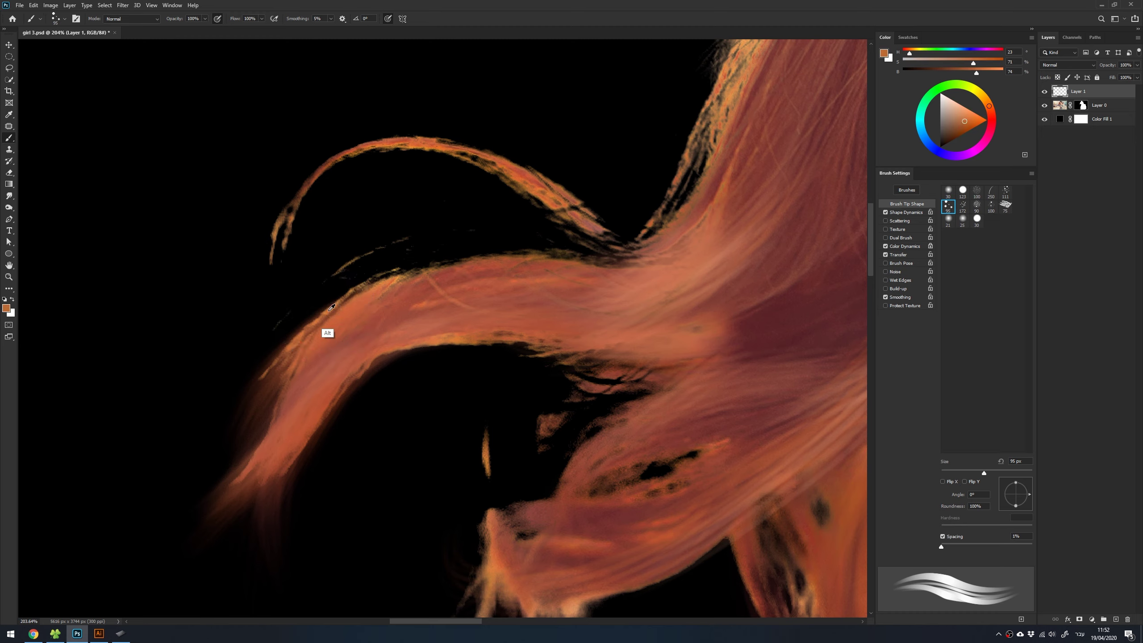
click(907, 246)
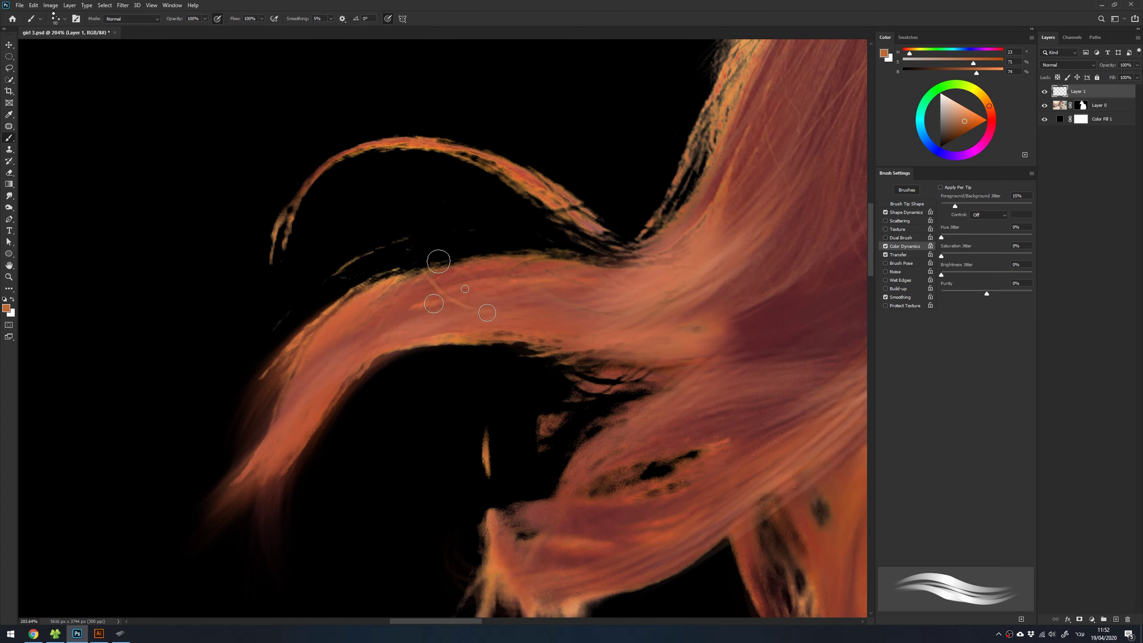
key(bracketleft)
key(bracketleft)
key(bracketleft)
key(bracketleft)
key(bracketleft)
key(bracketleft)
Paint light strands along the lower sweep's edges and open Wacom Tablet Properties
drag(369, 298, 203, 423)
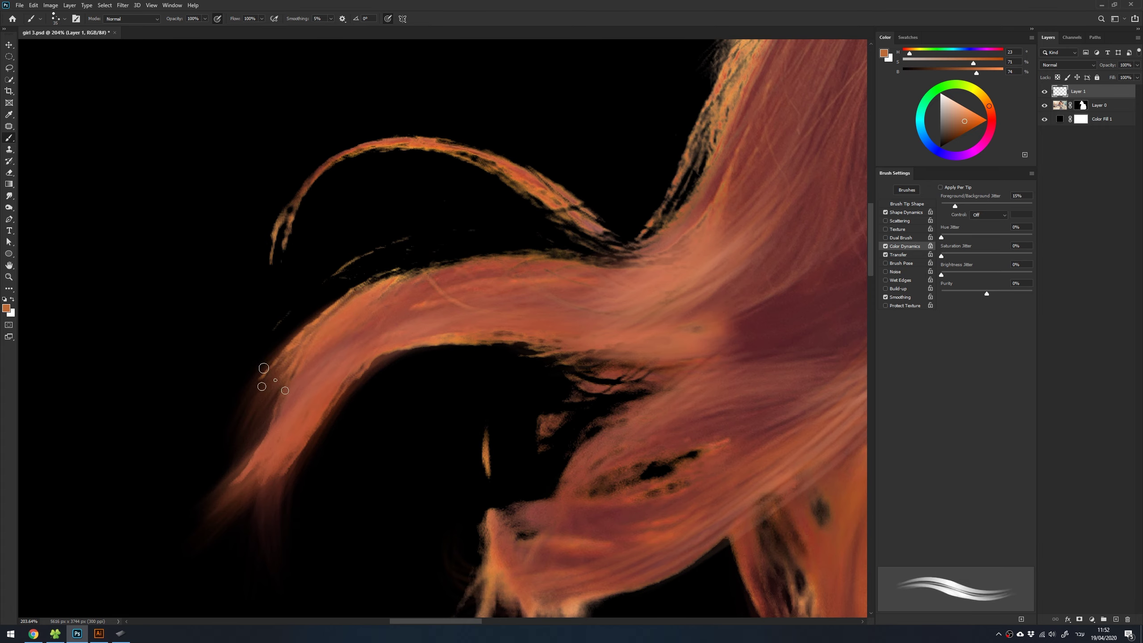
drag(394, 292, 693, 233)
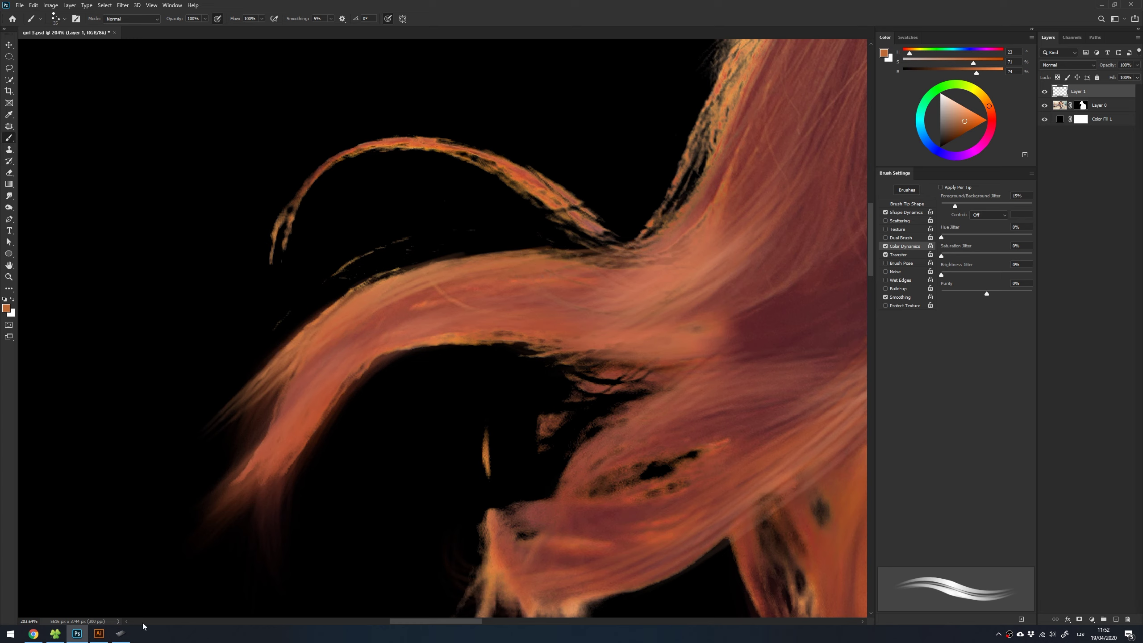
click(121, 633)
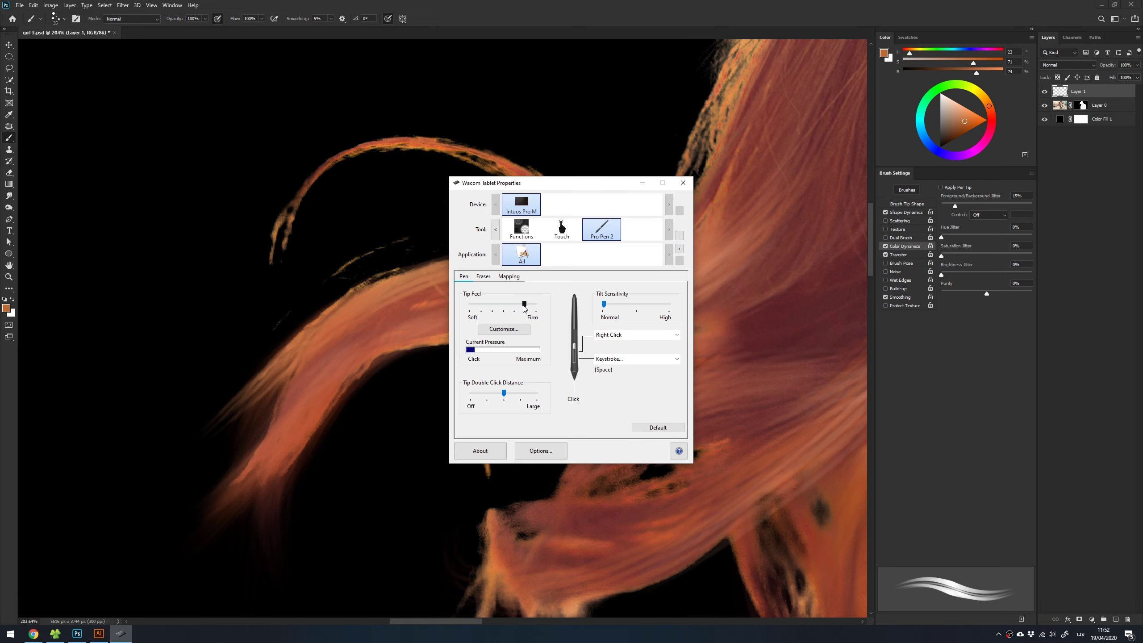
Back in the portrait, paint lighter orange strands along the hair band's upper edge
click(442, 287)
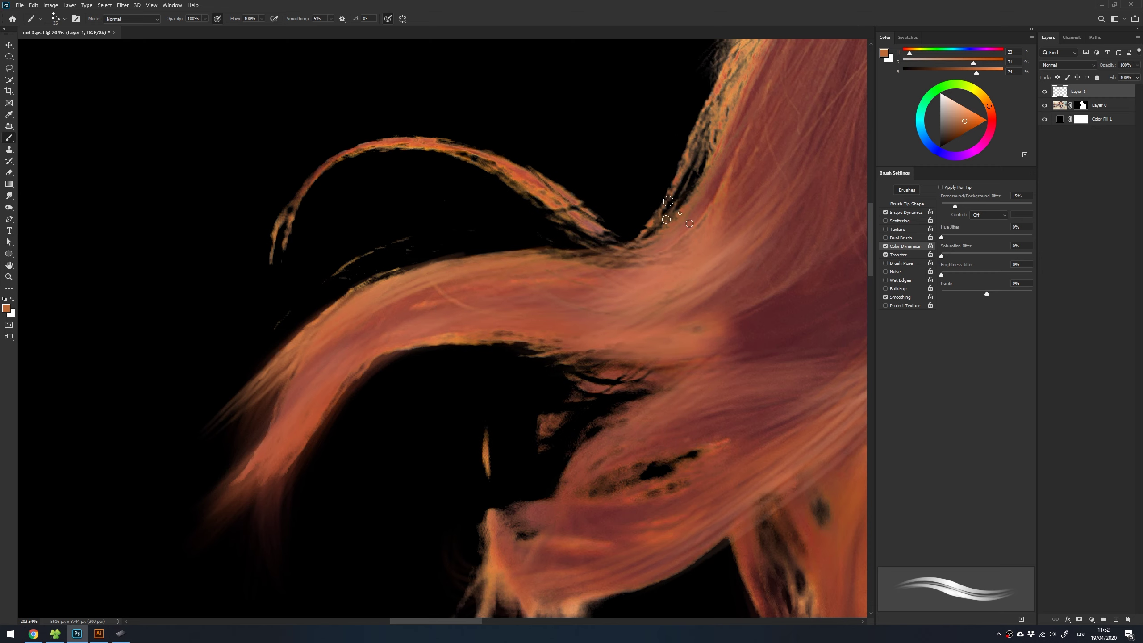
drag(698, 129, 517, 344)
drag(571, 293, 477, 351)
mouse_move(583, 320)
mouse_down()
mouse_move(484, 354)
mouse_move(385, 347)
mouse_up()
click(549, 347)
drag(450, 333, 292, 382)
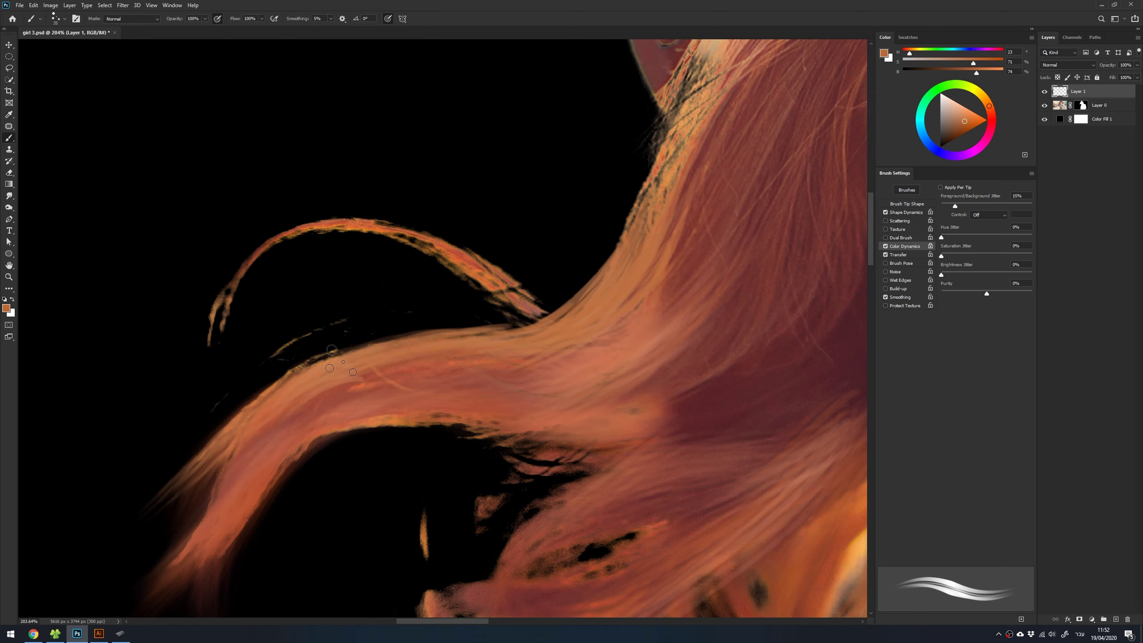
mouse_move(364, 344)
mouse_down()
mouse_move(252, 387)
mouse_move(403, 306)
mouse_up()
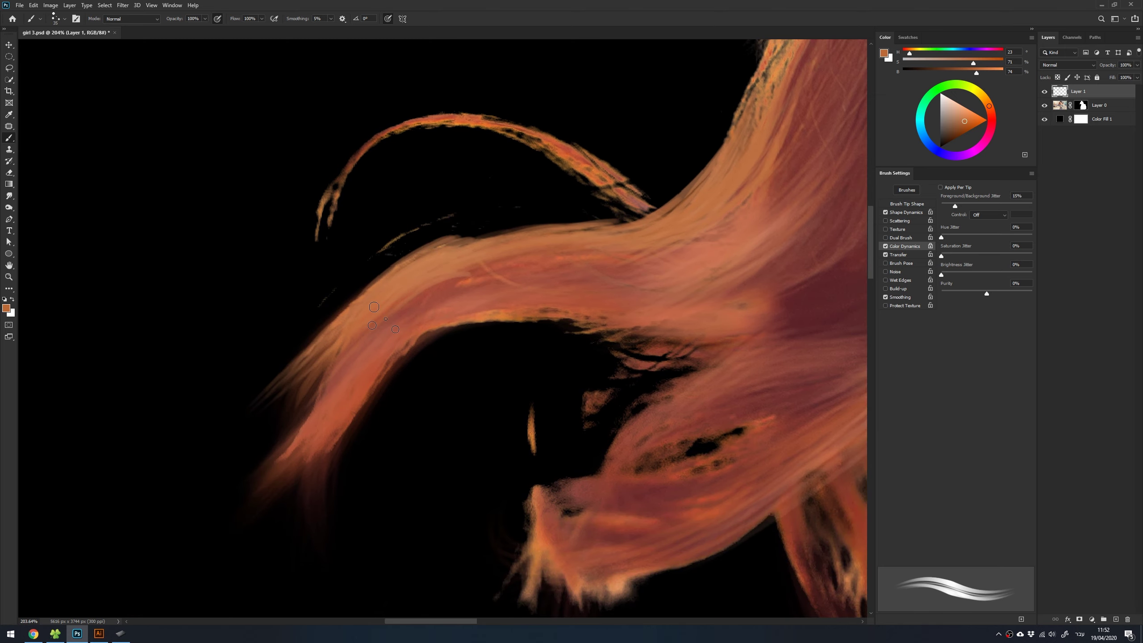
Paint strands over the hair edge near the face and cut foreground/background jitter to 5%
drag(635, 264, 524, 318)
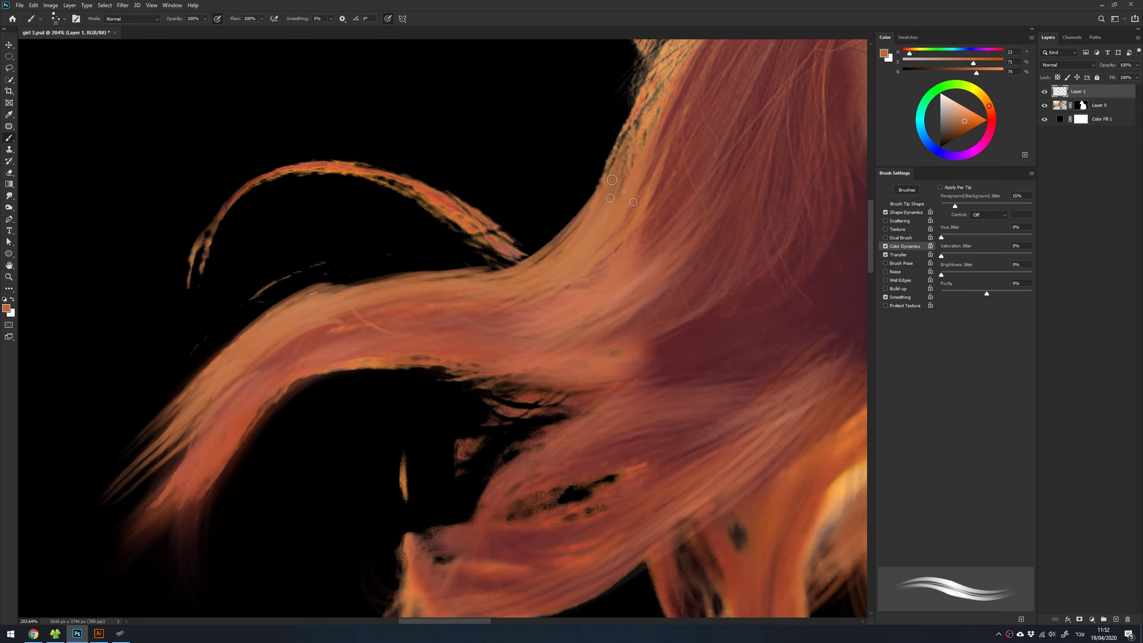
drag(662, 195, 608, 274)
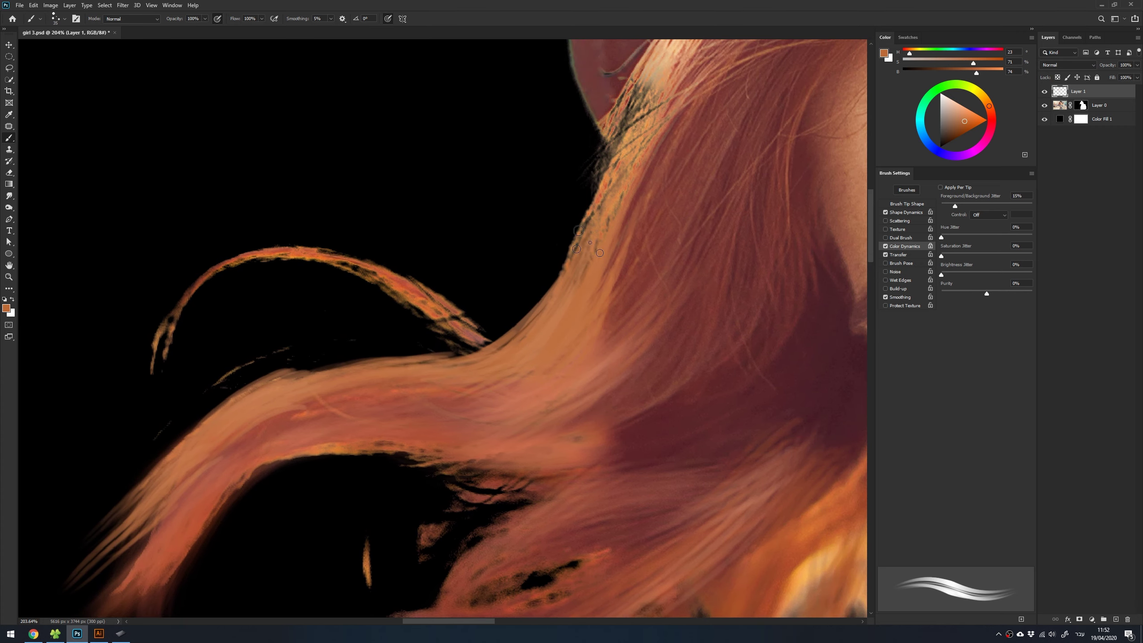
drag(620, 166, 548, 315)
drag(562, 234, 522, 342)
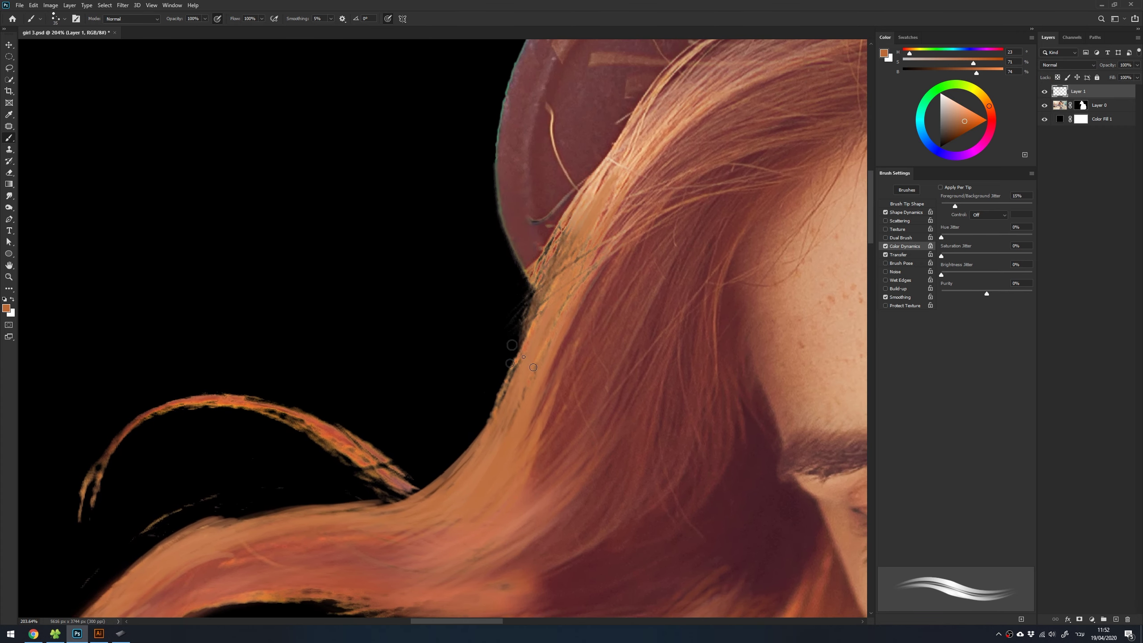
drag(538, 302, 500, 401)
drag(579, 350, 584, 271)
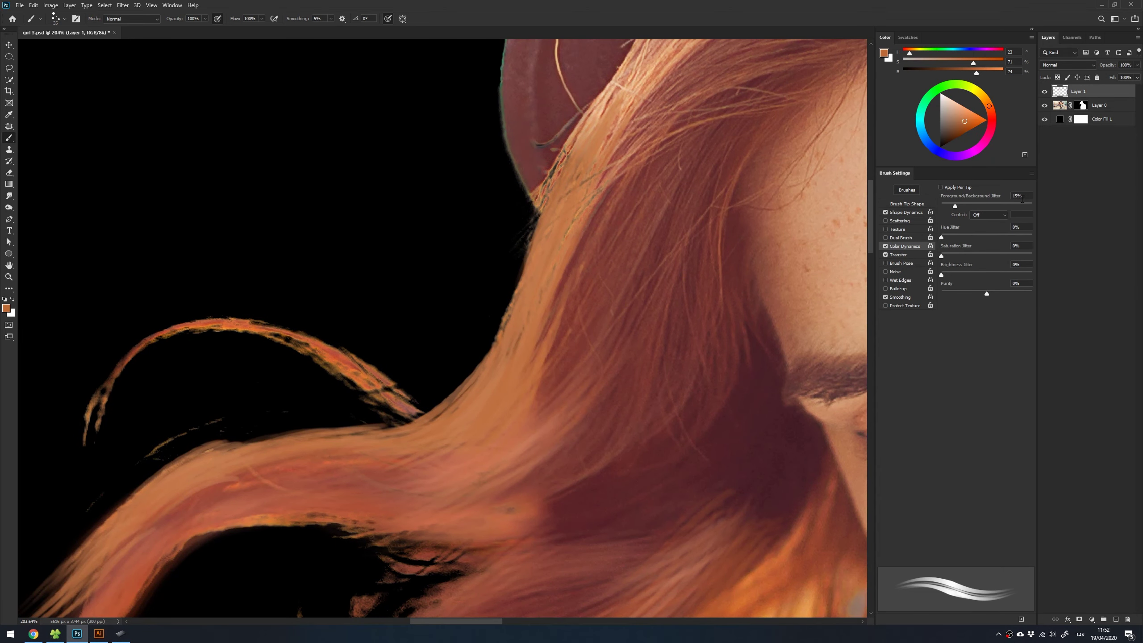
drag(991, 194, 989, 198)
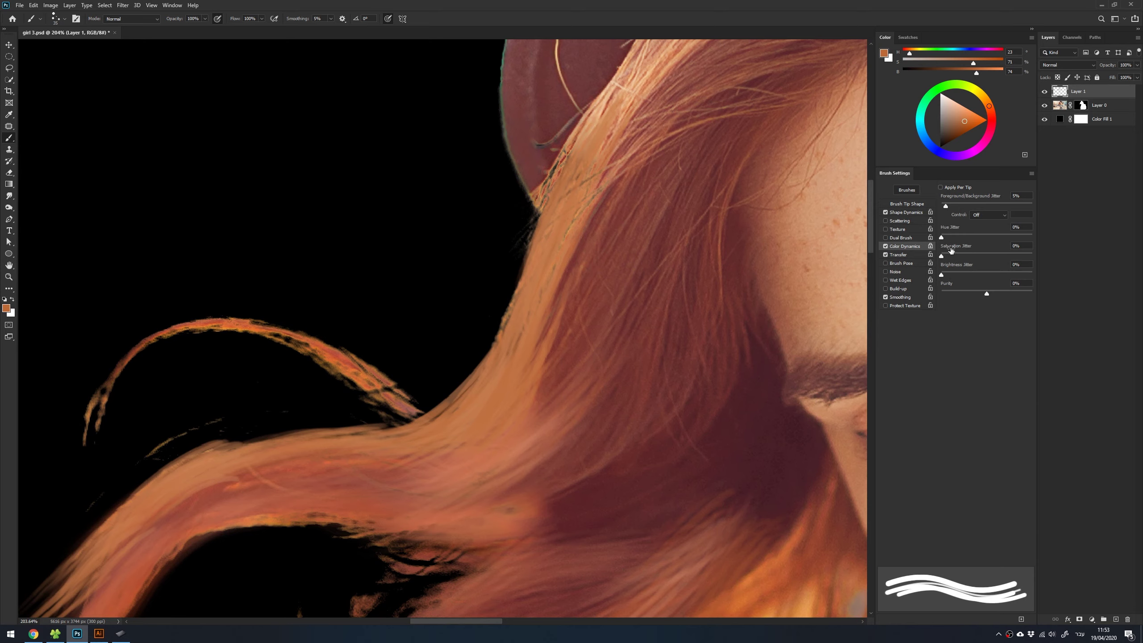
Adjust hue jitter and paint light strands down the hair's outer edge
click(1024, 227)
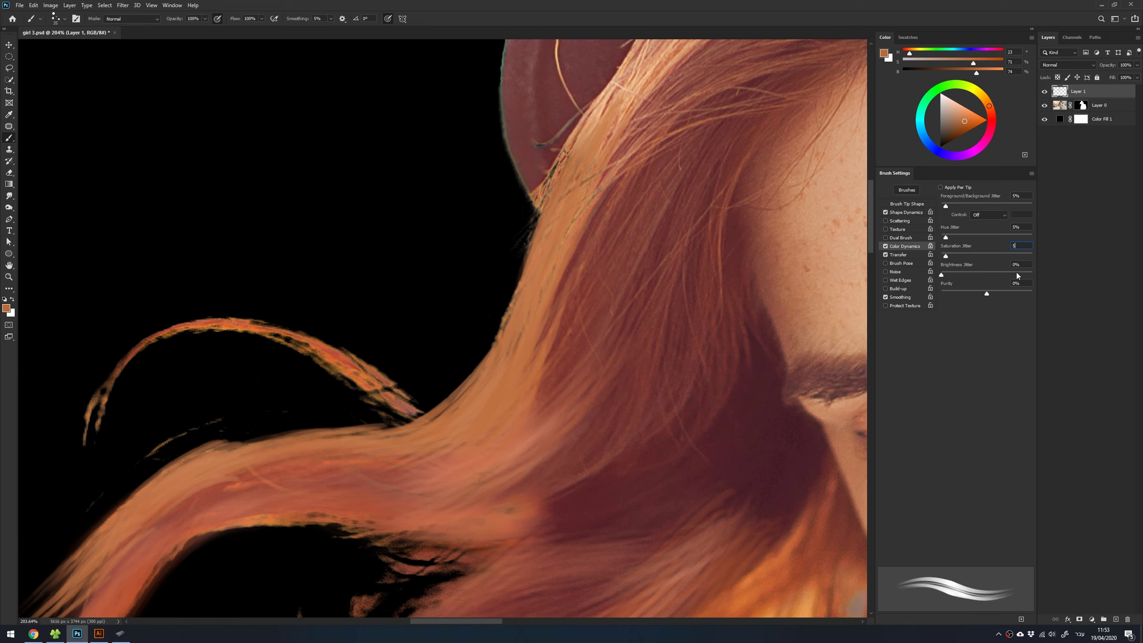
mouse_move(558, 293)
mouse_down()
mouse_move(647, 212)
mouse_move(637, 299)
mouse_up()
drag(645, 238, 560, 420)
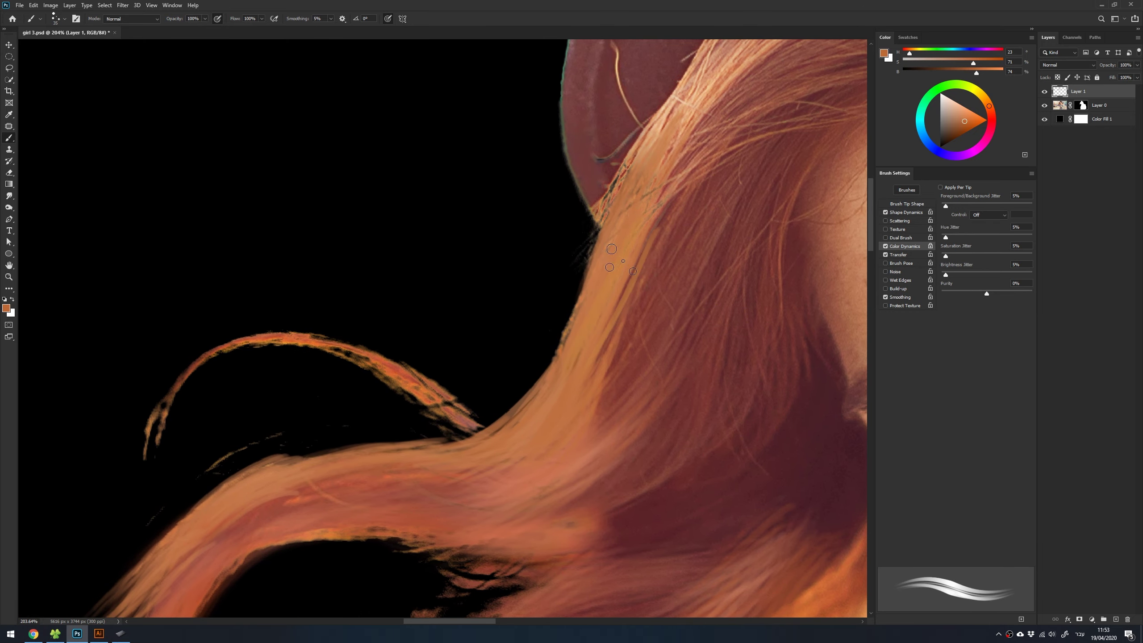
drag(572, 356, 476, 444)
scroll(631, 252, up, 2)
scroll(631, 252, right, 1)
scroll(581, 337, down, 2)
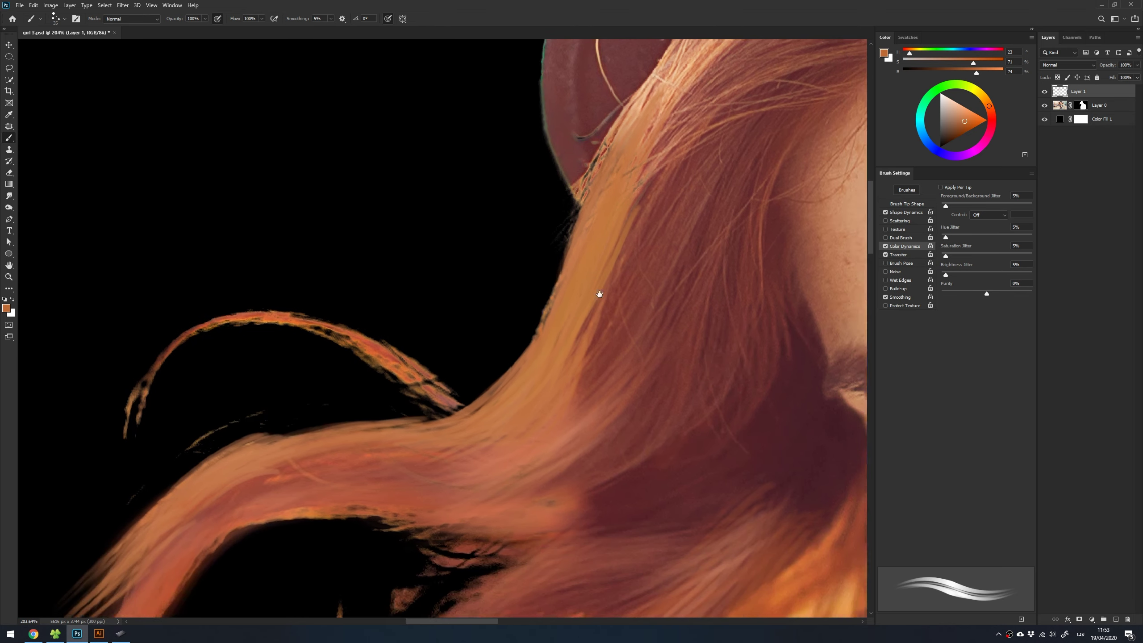
scroll(600, 297, down, 2)
scroll(599, 296, left, 1)
Sample a darker red and paint darker streaks along the lower and upper hair
alt+click(659, 206)
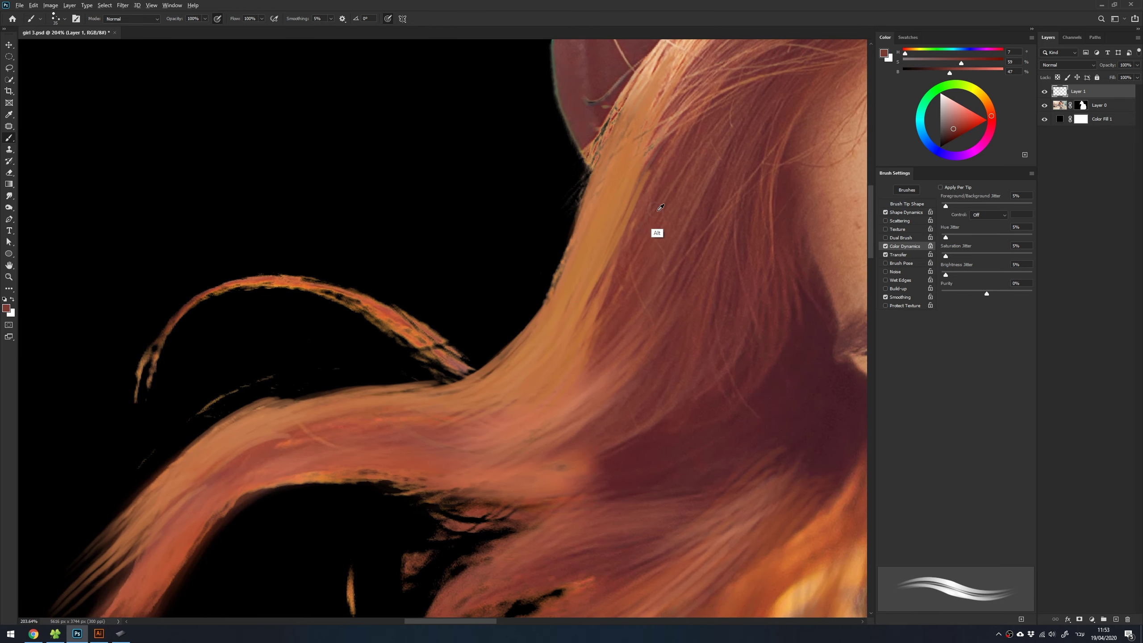
scroll(655, 232, up, 1)
mouse_move(633, 222)
mouse_down()
mouse_move(529, 437)
mouse_move(506, 434)
mouse_up()
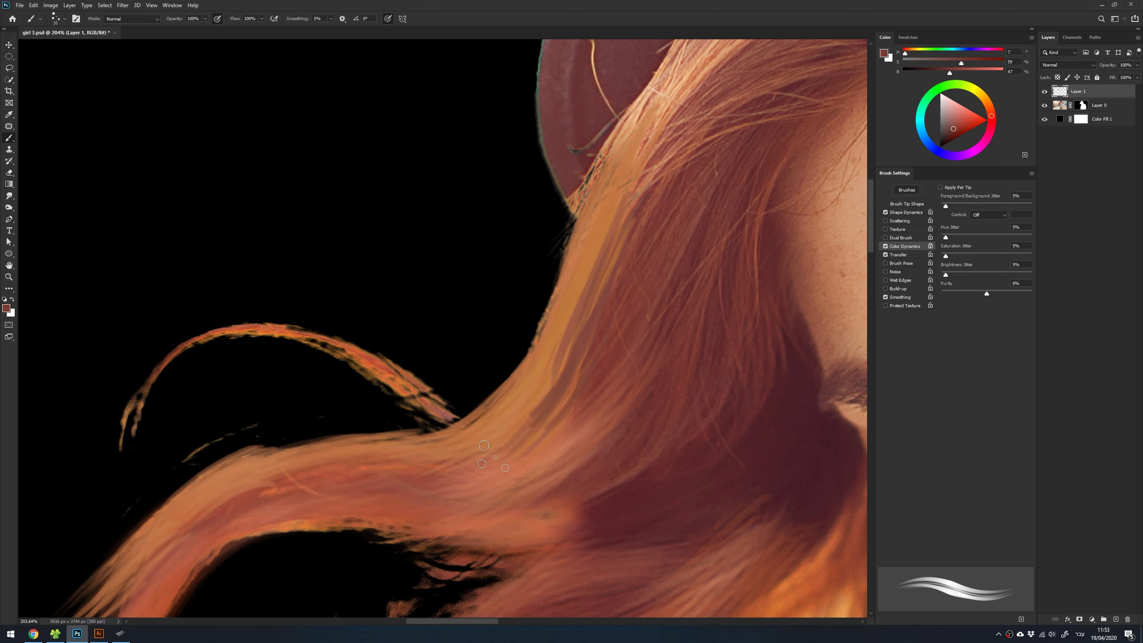
key(bracketleft)
key(bracketleft)
key(bracketleft)
key(bracketleft)
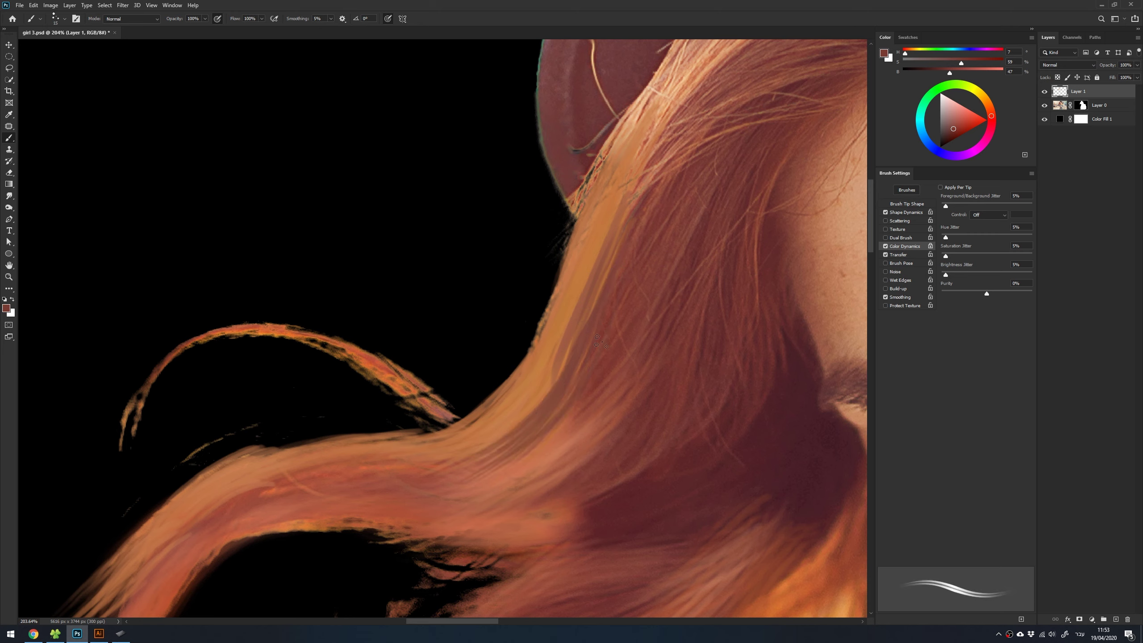
mouse_move(591, 362)
mouse_down()
mouse_move(373, 462)
mouse_move(577, 282)
mouse_up()
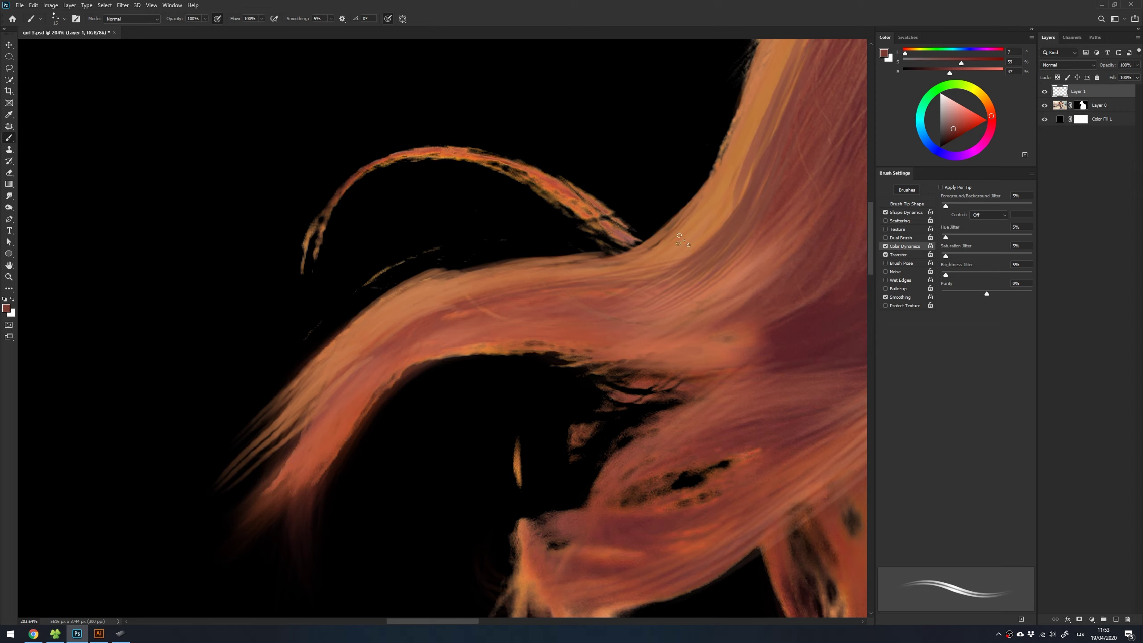
drag(683, 241, 704, 216)
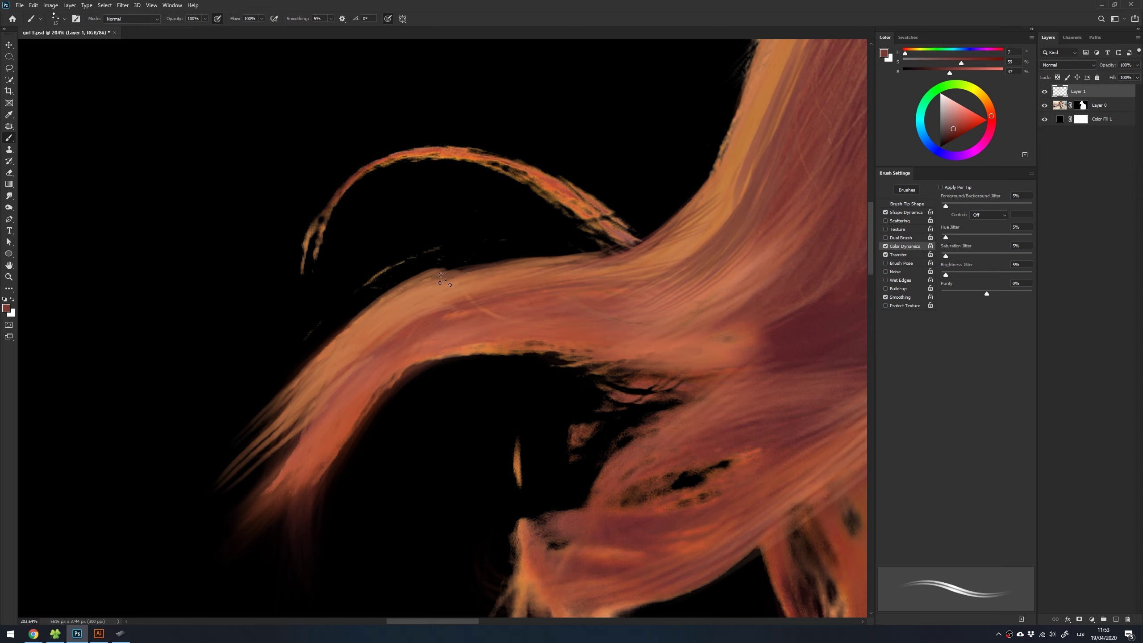
View the image at 100% and pan to show the face beside the strands
drag(347, 360, 437, 225)
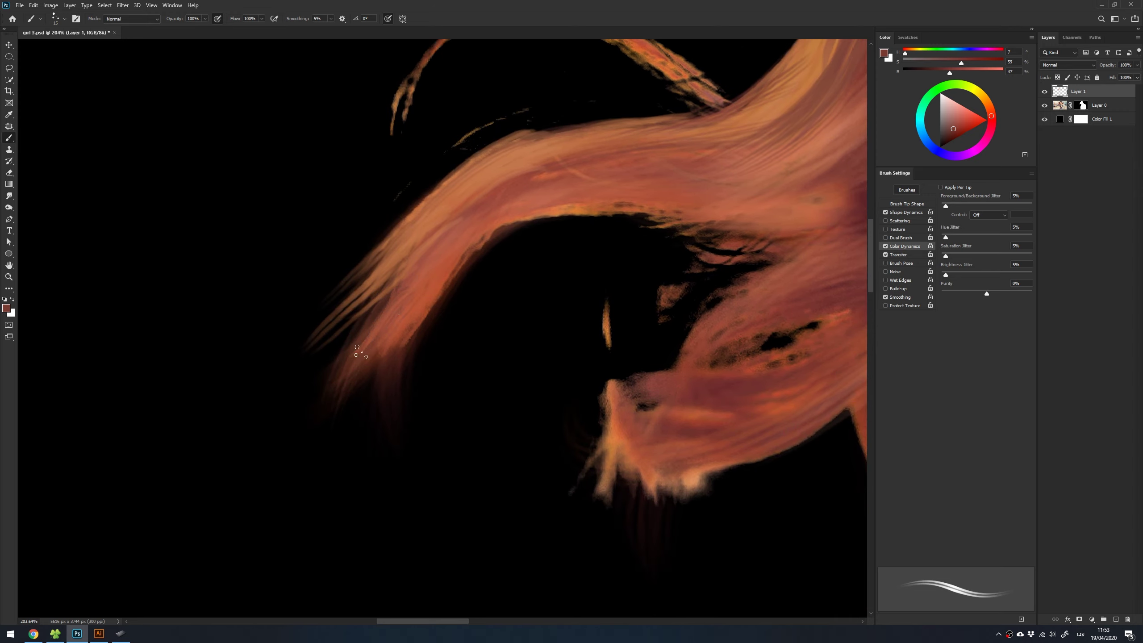
key(ctrl+1)
drag(614, 250, 493, 346)
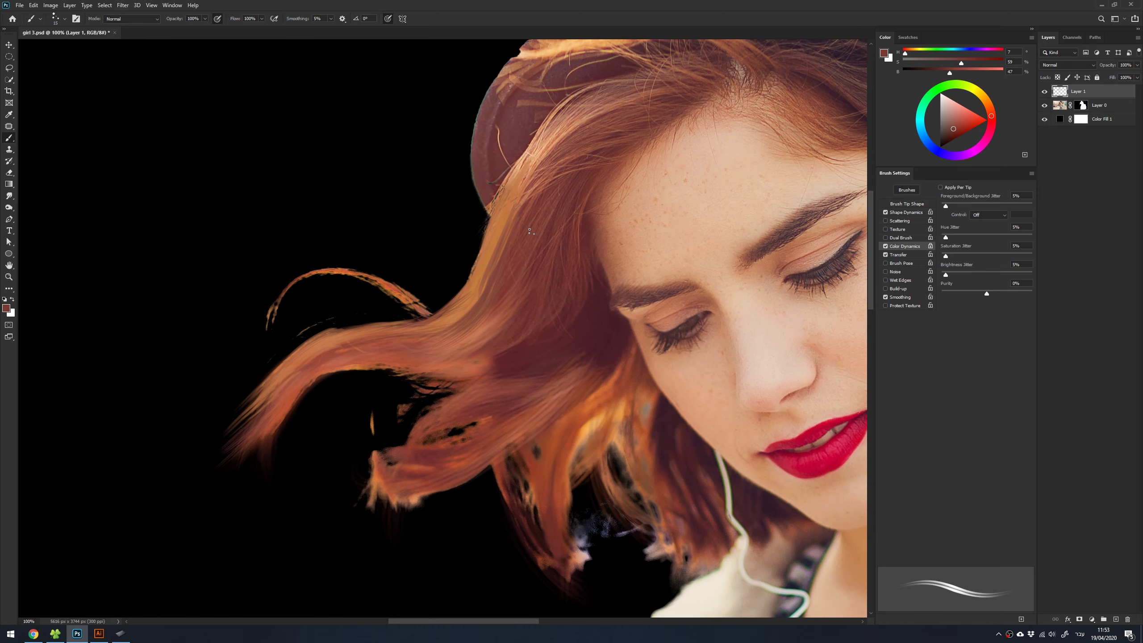
Fit the portrait on screen, then zoom in close on the flyaway strands
key(ctrl+0)
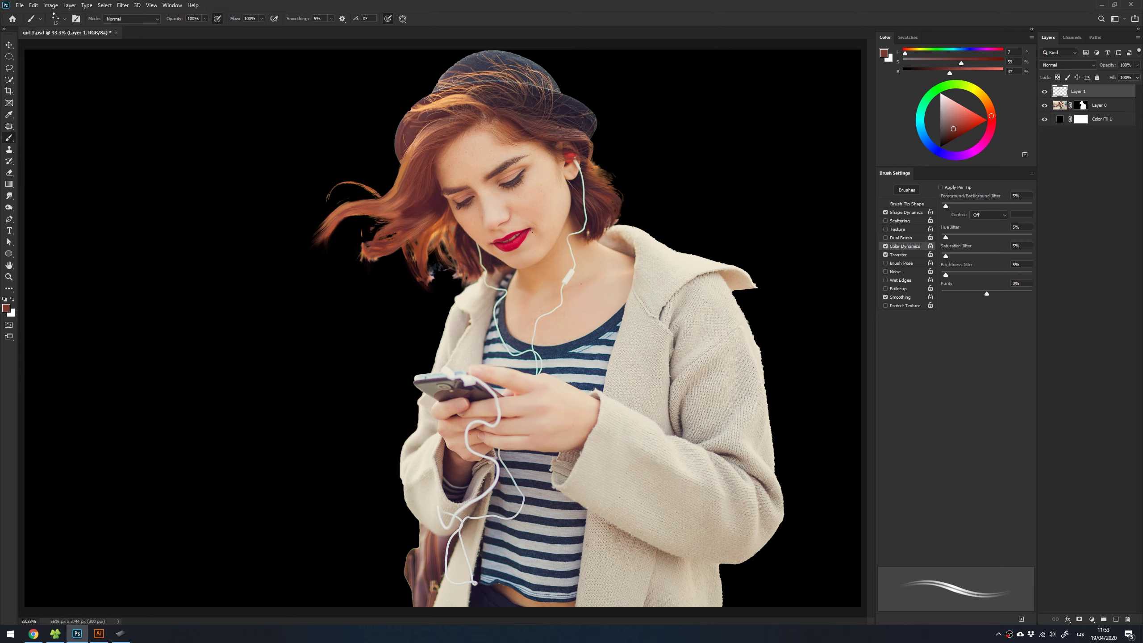
key(z)
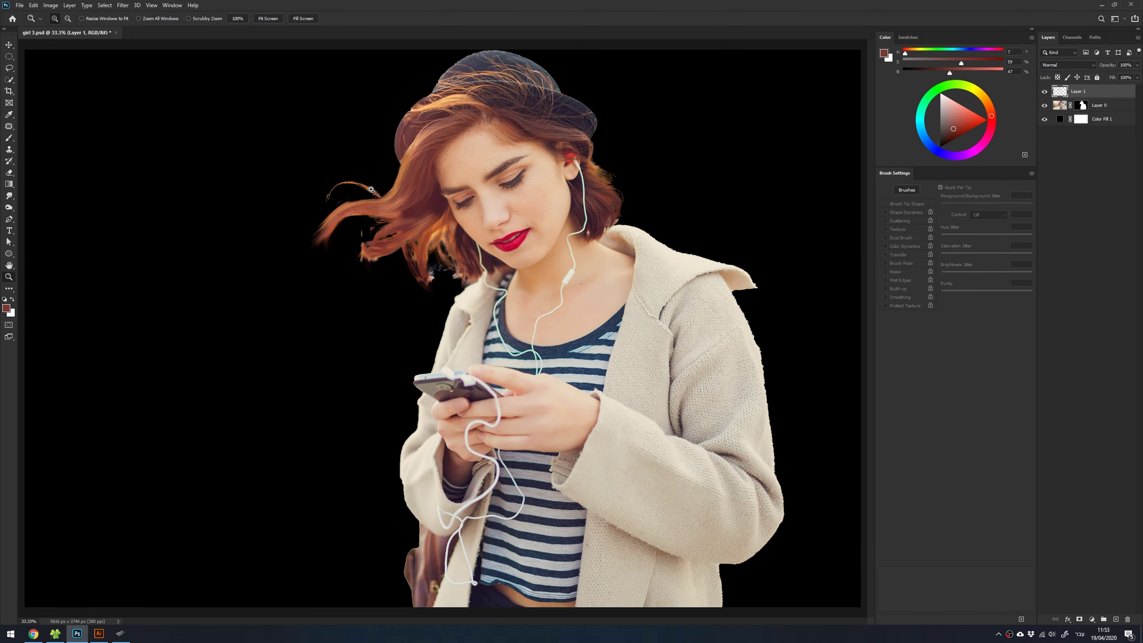
drag(370, 190, 652, 320)
Sample a lighter orange and set up the scattered 172 brush at 45 px
key(b)
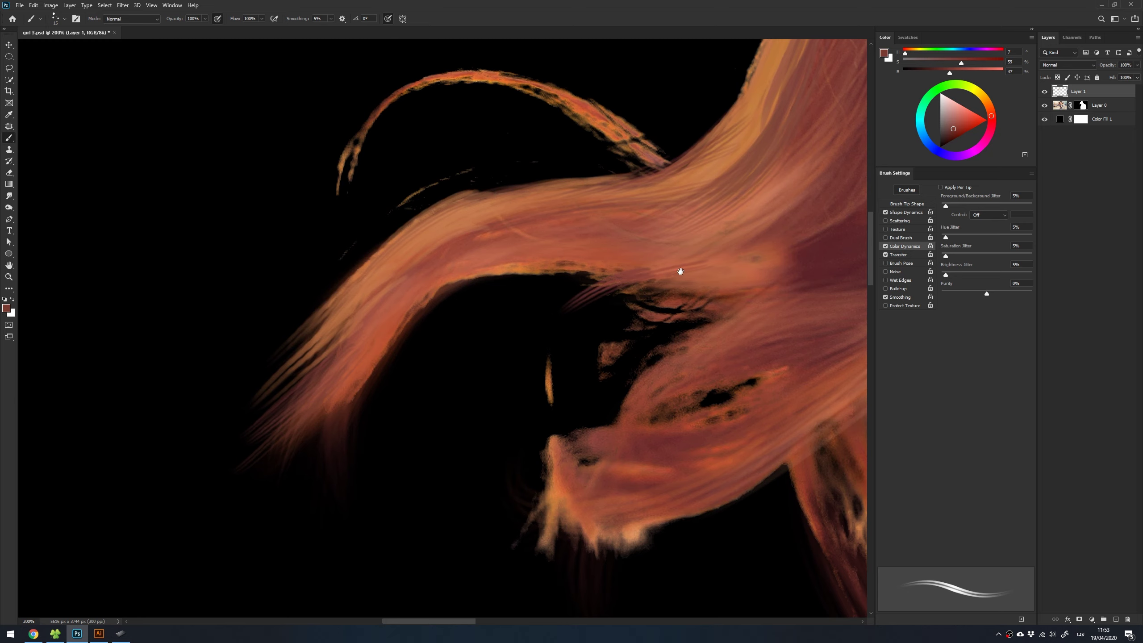
drag(680, 270, 450, 329)
alt+click(648, 292)
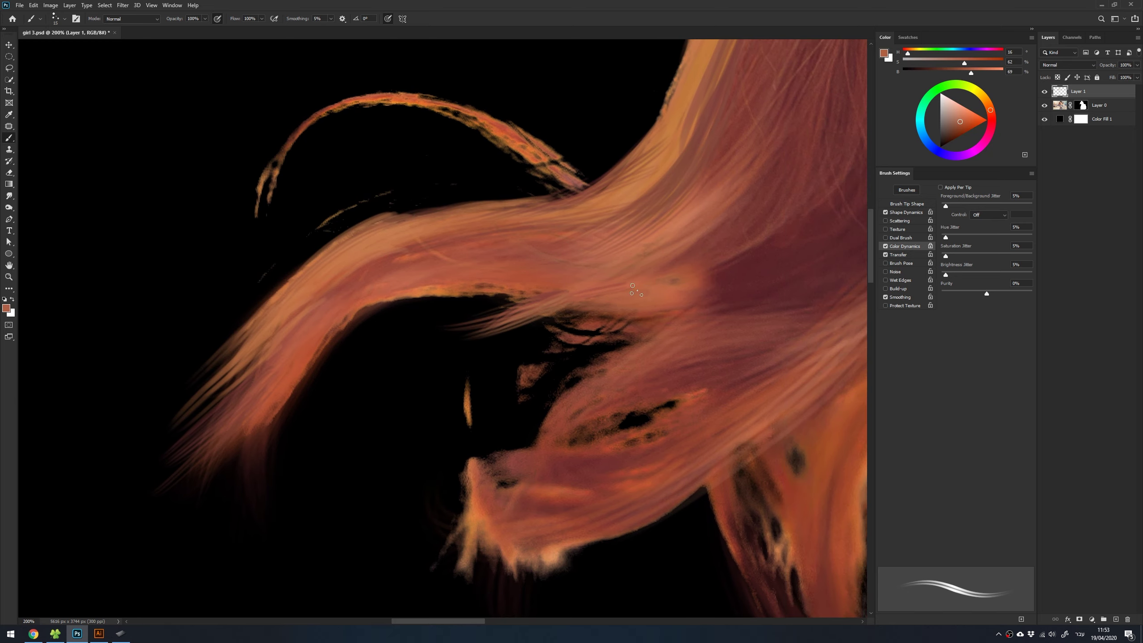
drag(634, 290, 545, 276)
right_click(495, 318)
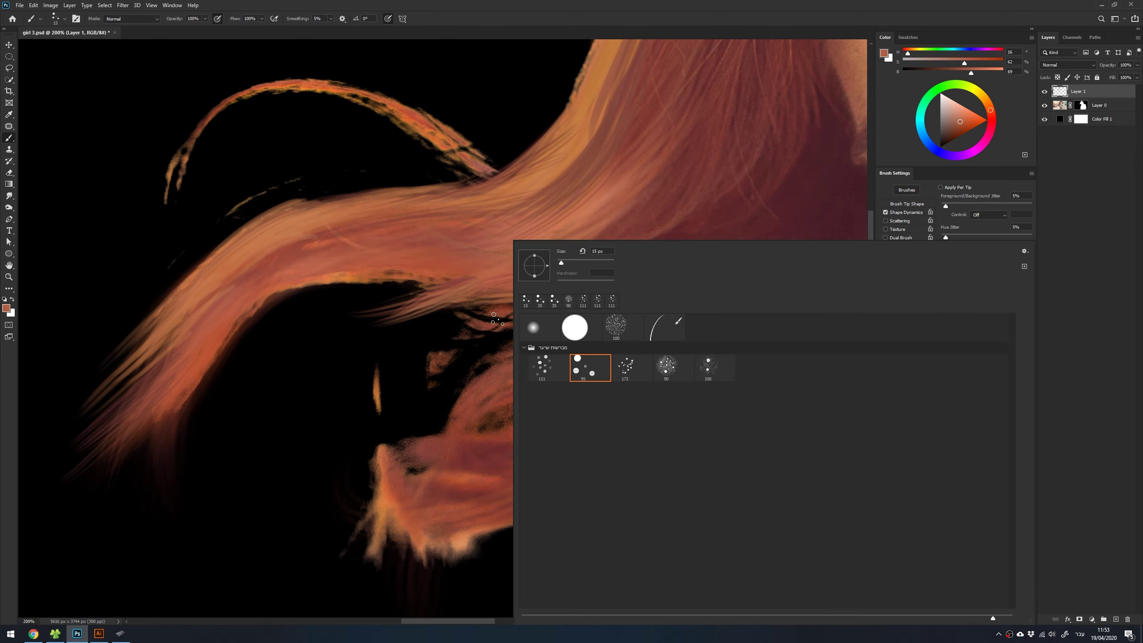
double_click(625, 367)
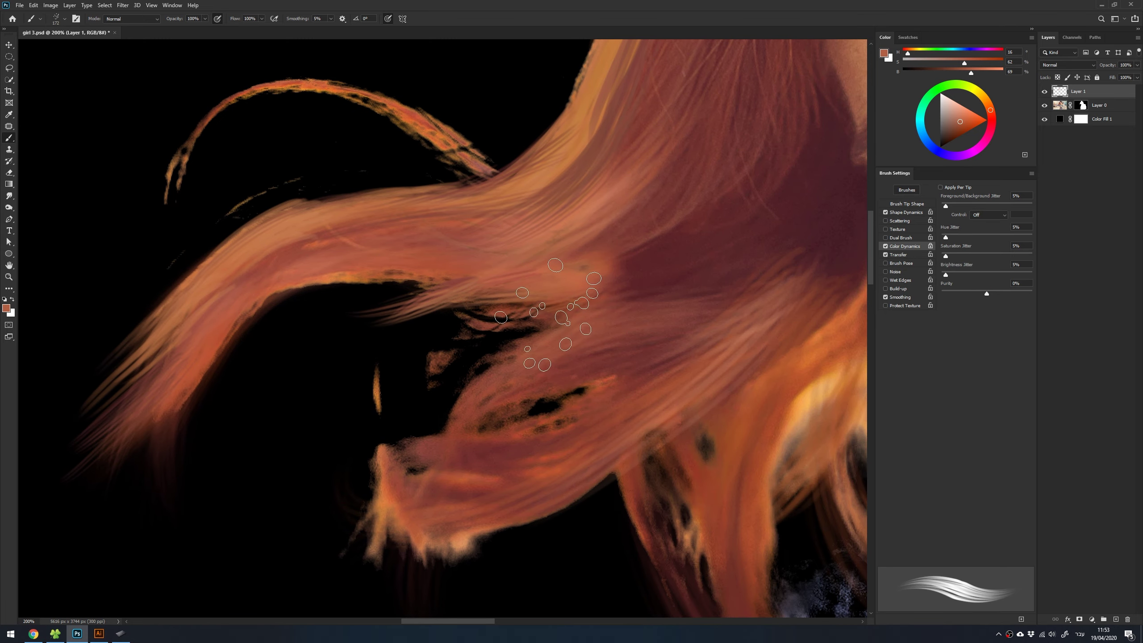
key(bracketleft)
key(bracketleft)
key(bracketleft)
Paint light strands along the lower hair edge and diagonally across the dark gap
drag(553, 315, 470, 311)
mouse_move(547, 318)
mouse_down()
mouse_move(434, 310)
mouse_move(402, 288)
mouse_move(336, 285)
mouse_up()
mouse_move(531, 329)
mouse_down()
mouse_move(423, 419)
mouse_move(428, 450)
mouse_move(432, 441)
mouse_up()
drag(561, 319, 588, 284)
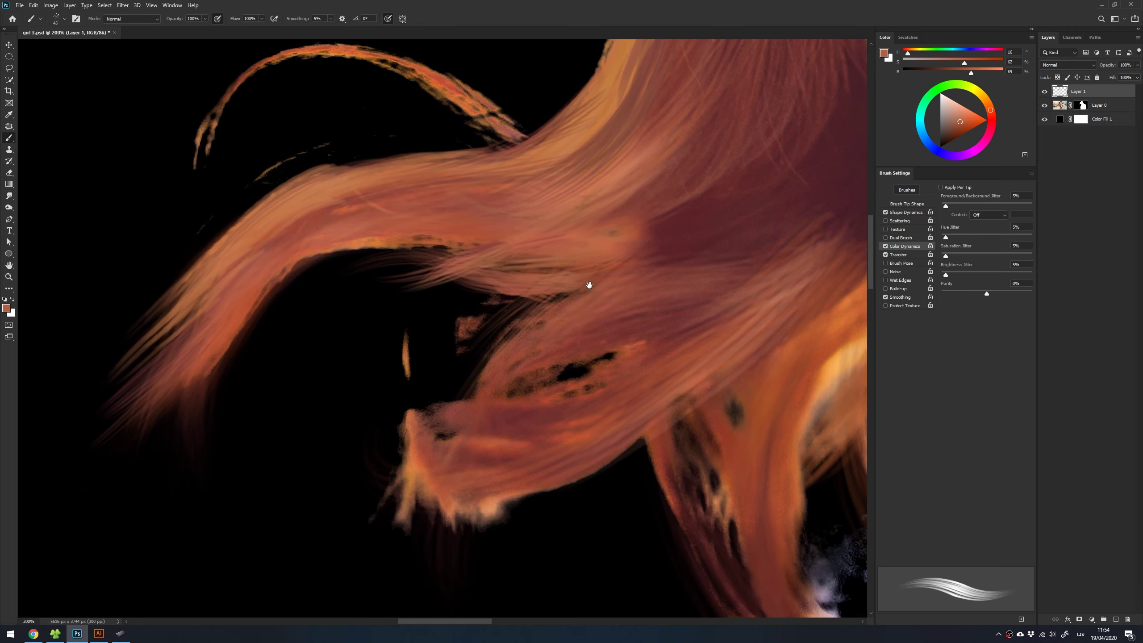
click(1079, 108)
With a hard round brush and pen pressure off, mask out the orange streaks and grey patch
right_click(484, 245)
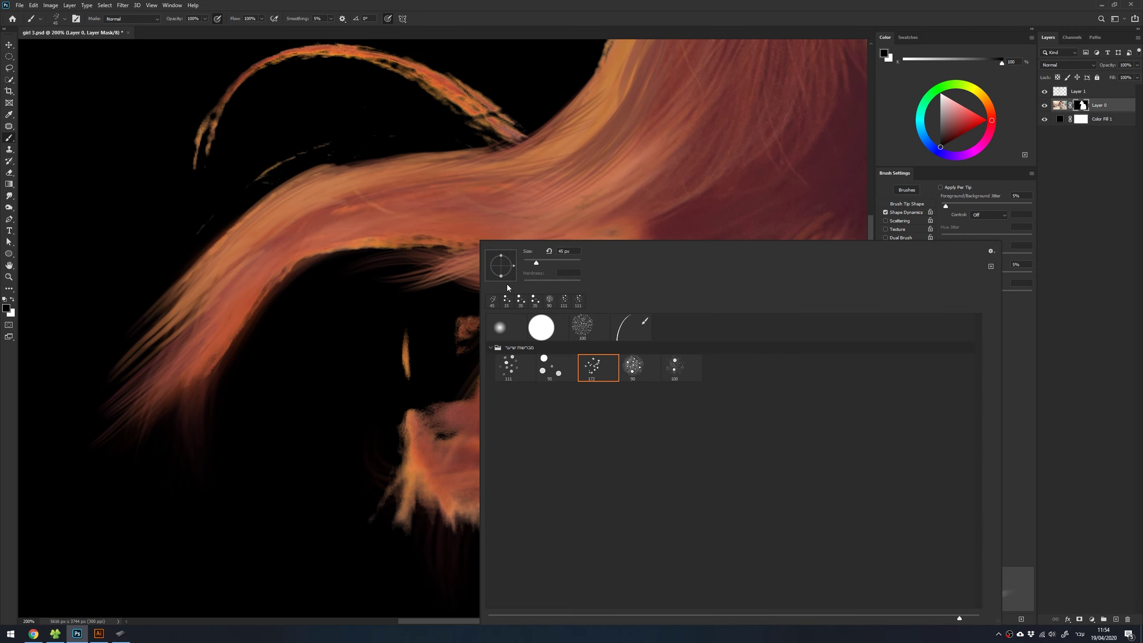
double_click(540, 325)
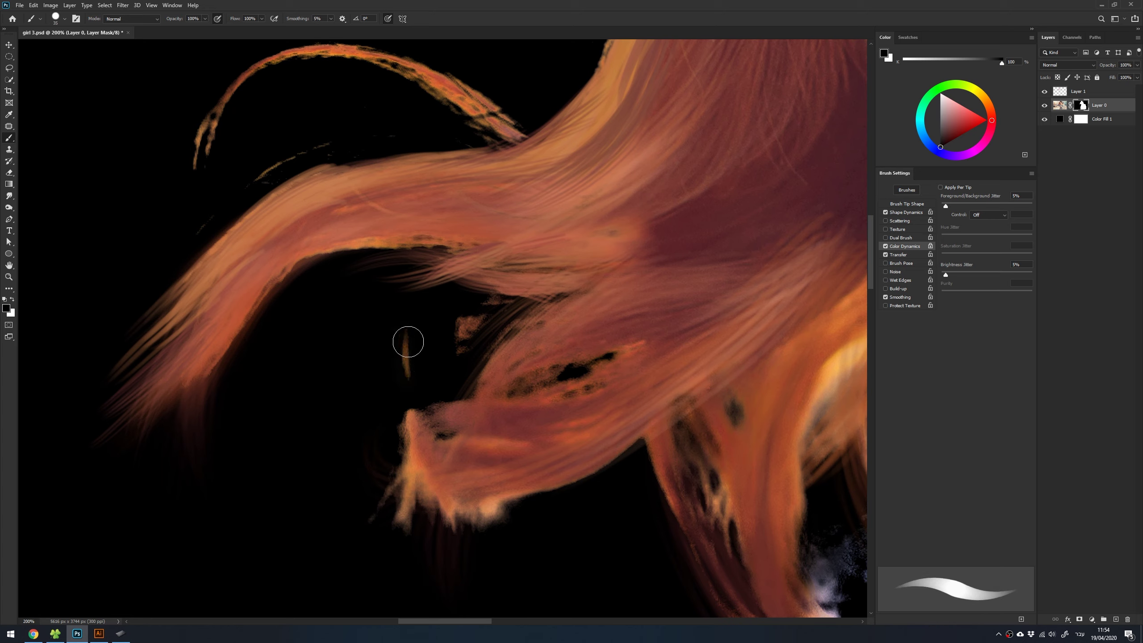
drag(401, 331, 408, 367)
click(388, 19)
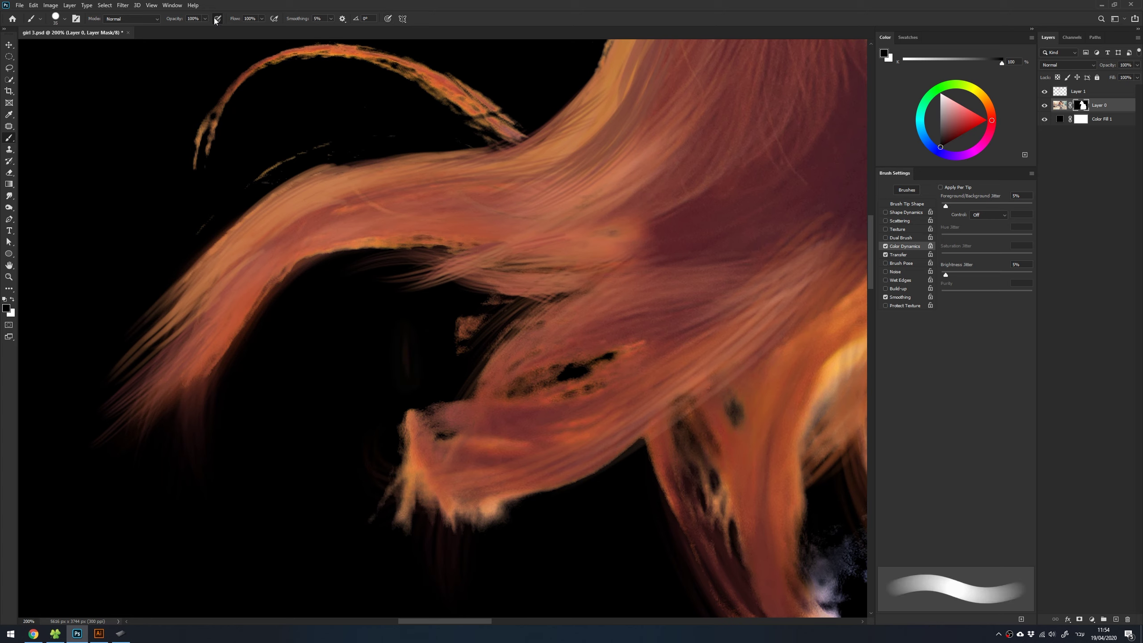
click(217, 18)
drag(416, 329, 472, 324)
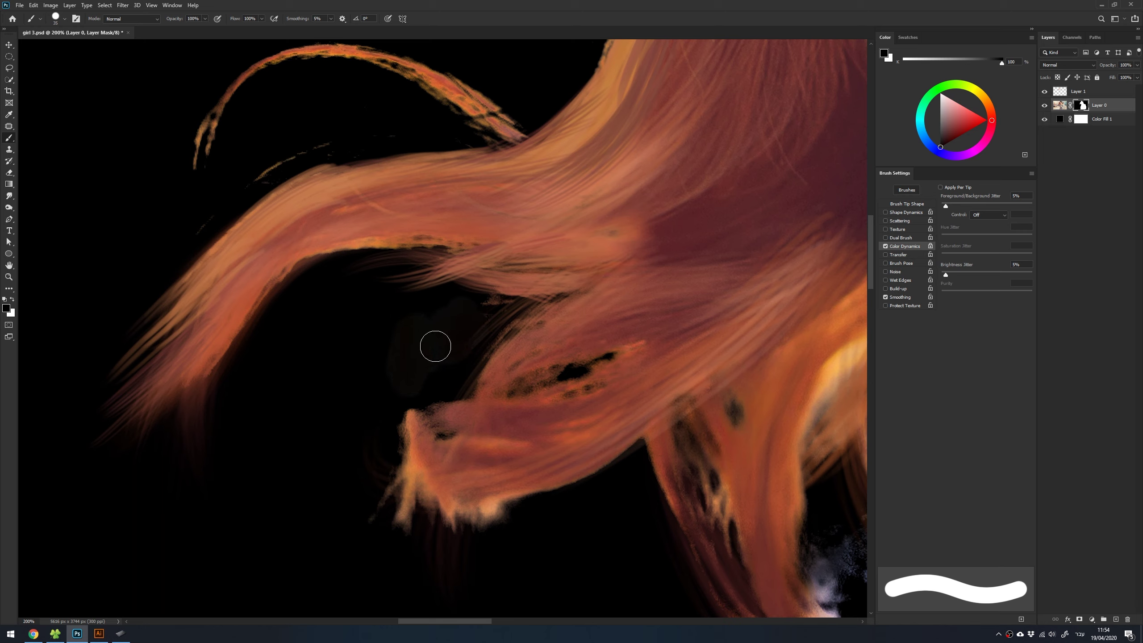
drag(387, 322, 381, 391)
mouse_move(399, 329)
mouse_down()
mouse_move(400, 383)
mouse_move(456, 344)
mouse_move(418, 316)
mouse_move(380, 396)
mouse_up()
Check edges against the black background, disable Color Dynamics, and mask out the faint brown blobs
scroll(366, 450, down, 3)
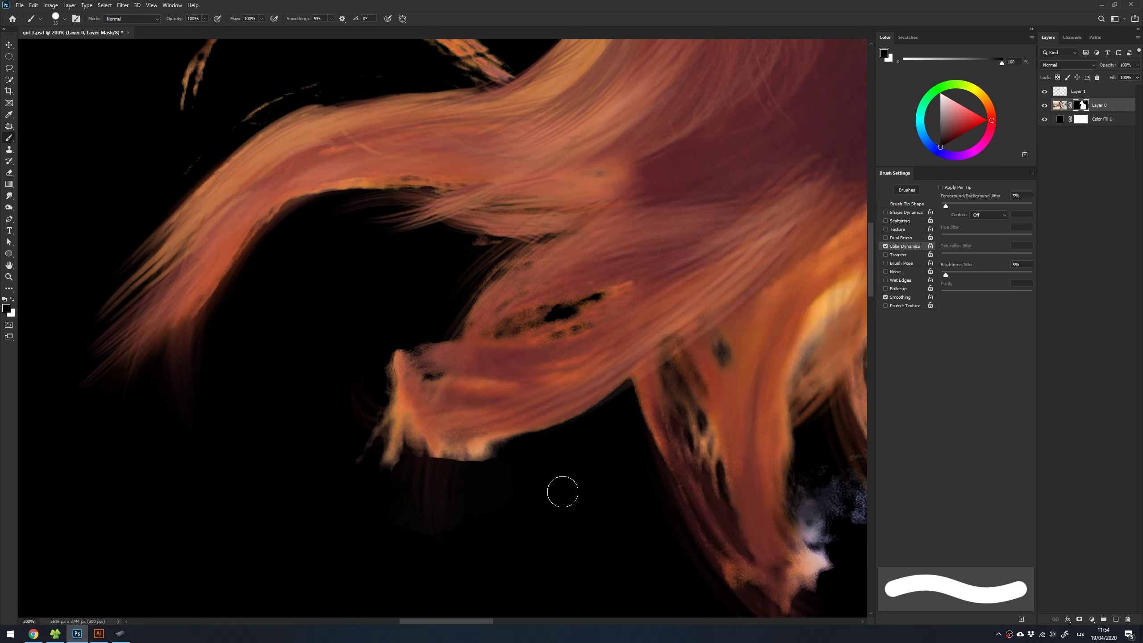
drag(563, 491, 541, 421)
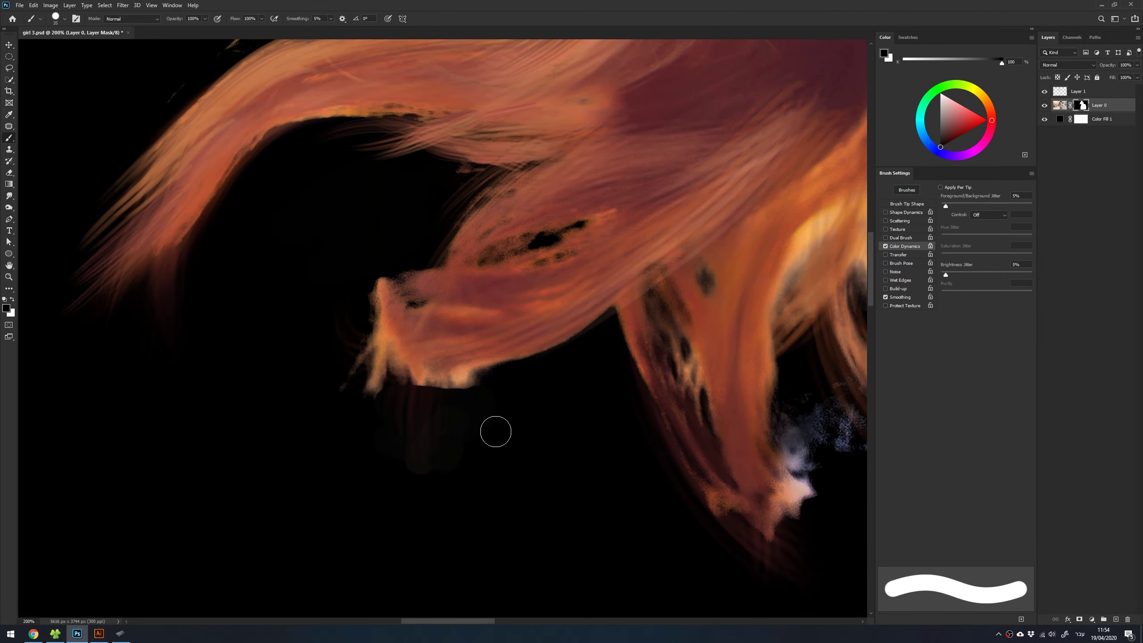
click(1044, 119)
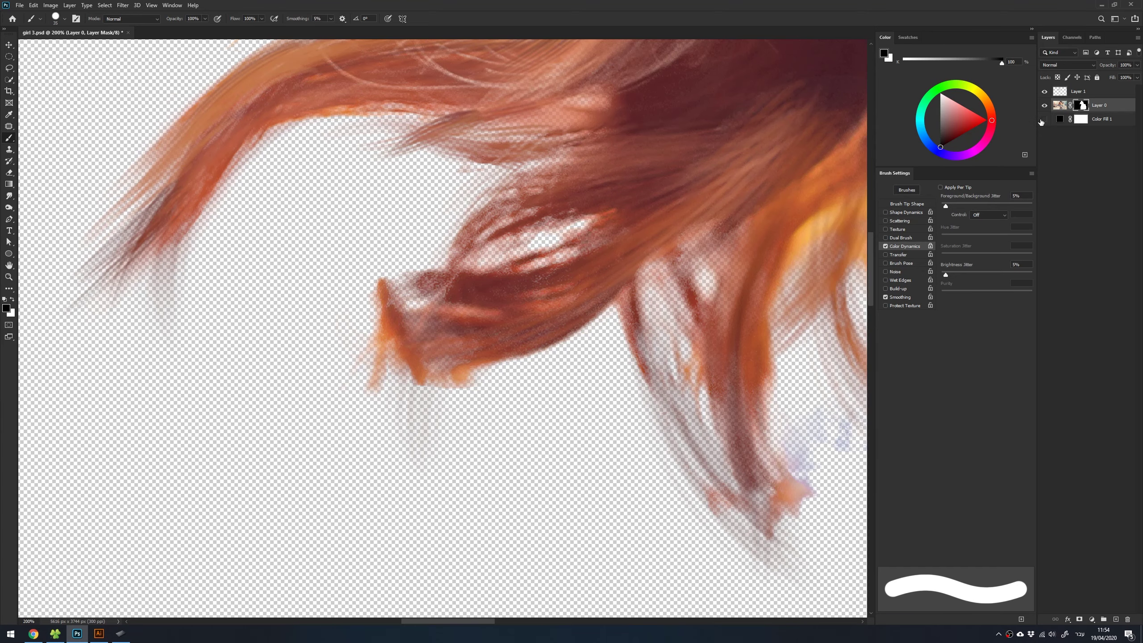
click(1044, 119)
drag(427, 432, 408, 327)
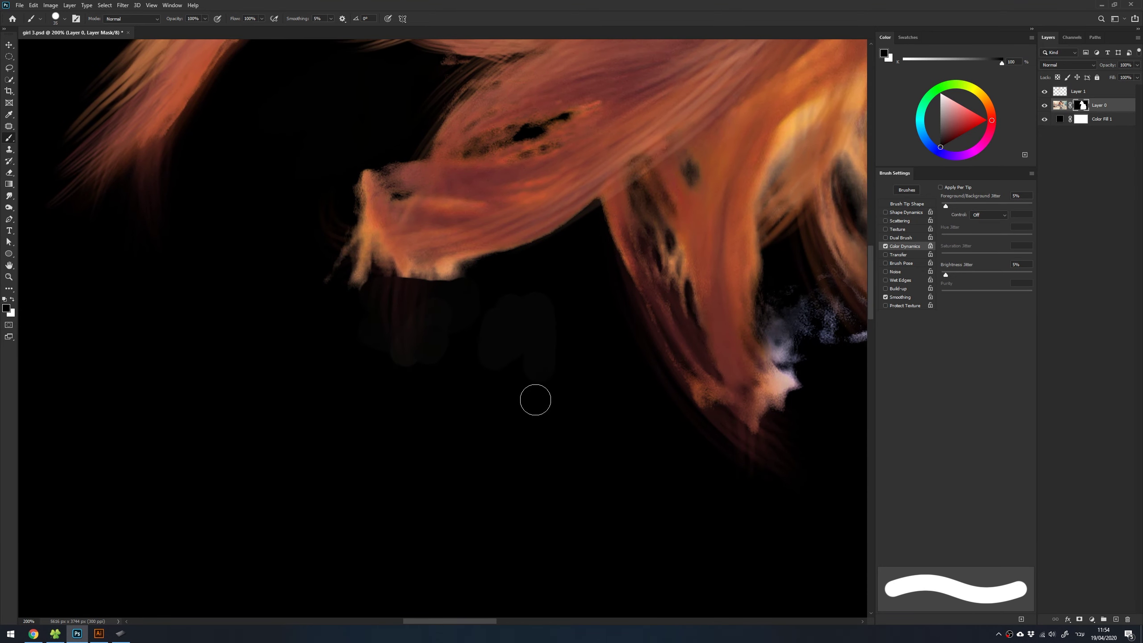
click(885, 246)
drag(413, 332, 439, 356)
click(515, 257)
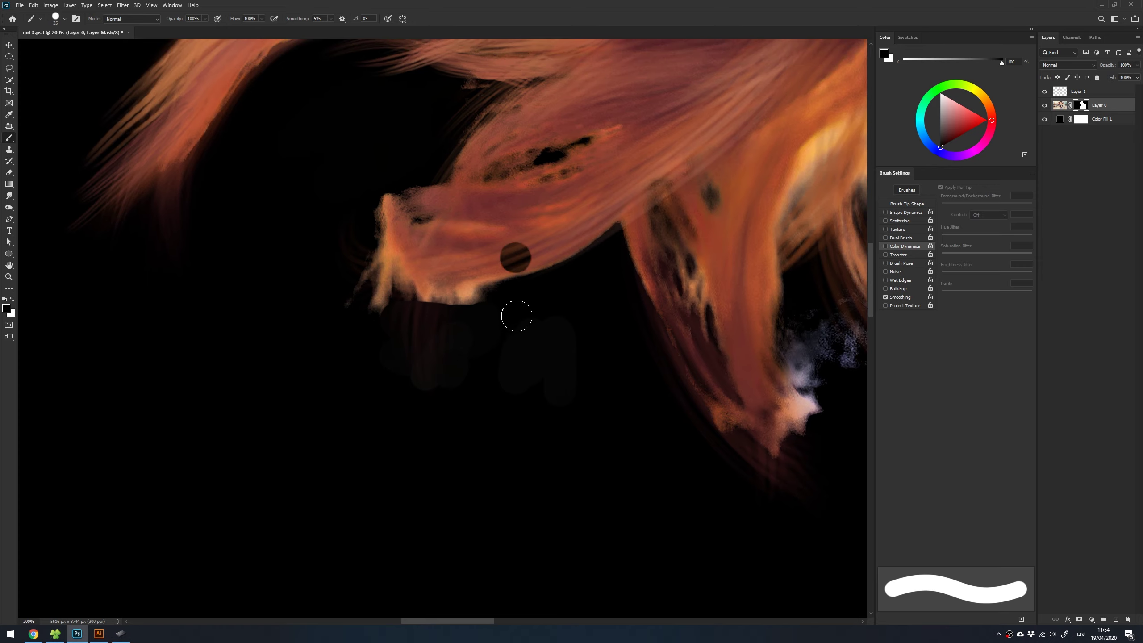
key(ctrl+z)
mouse_move(526, 319)
mouse_down()
mouse_move(543, 307)
mouse_move(571, 365)
mouse_move(449, 390)
mouse_move(401, 382)
mouse_up()
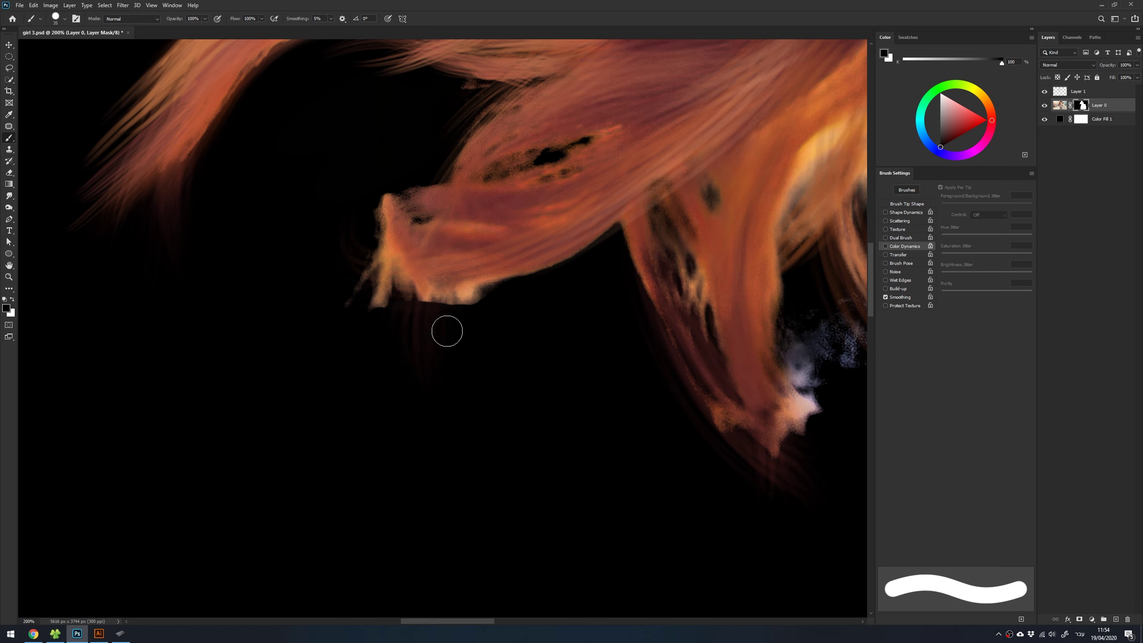
drag(446, 326, 452, 377)
View Layer 0's mask alone, scanning the hair edge and zooming out
alt+click(1083, 106)
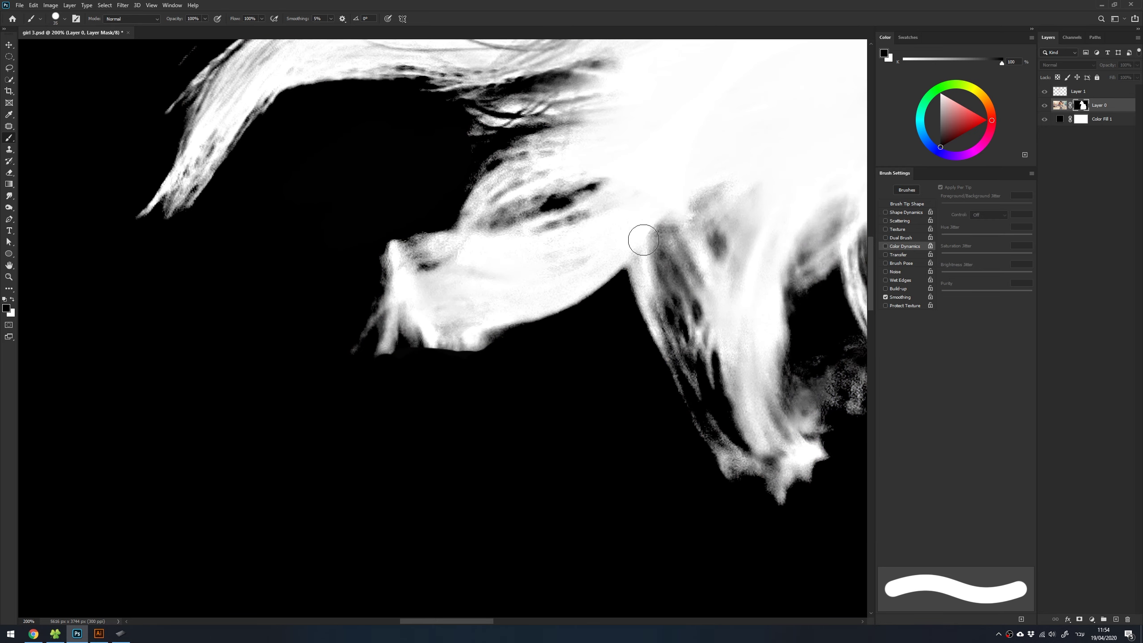
drag(637, 237, 650, 314)
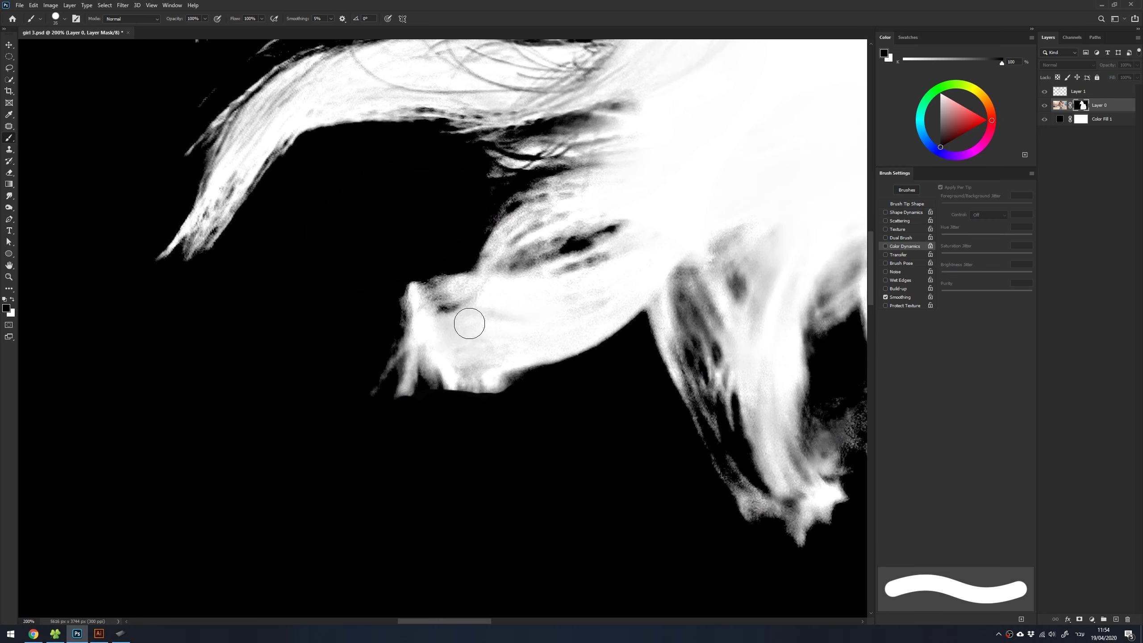
key(z)
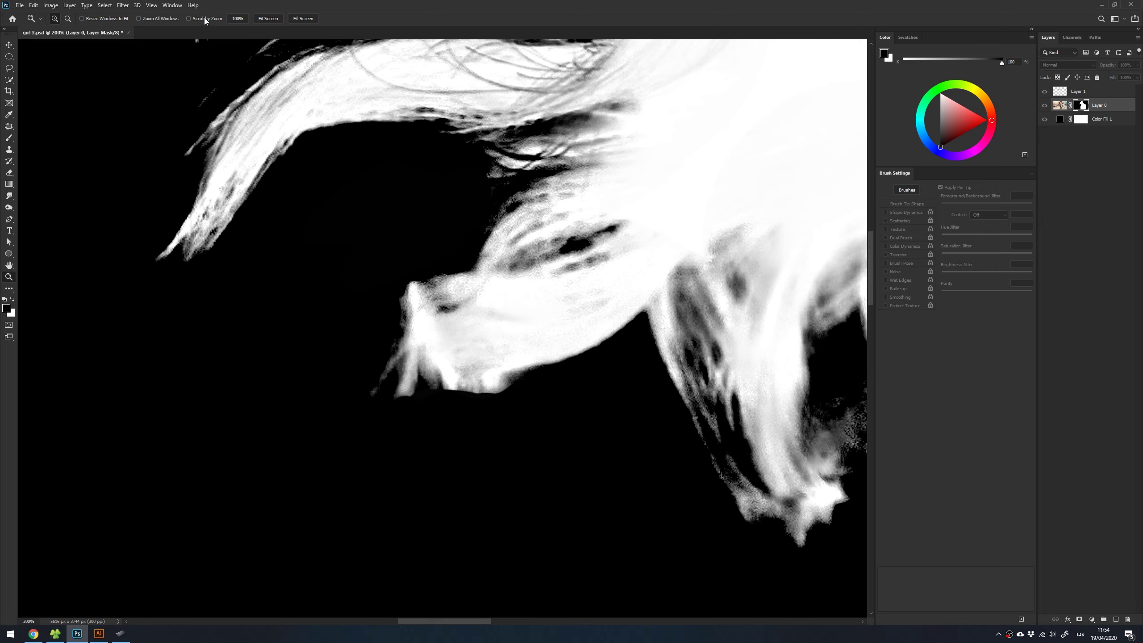
drag(504, 441, 476, 441)
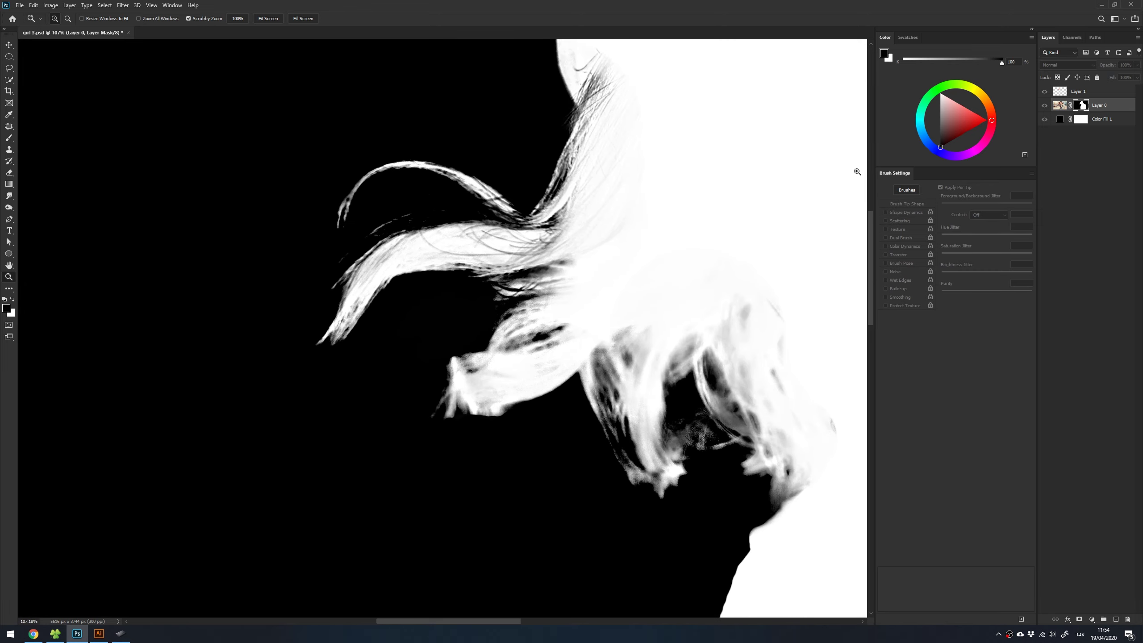
Return to full-colour view with Layer 1 targeted, undoing the stray brown dab below the hair
alt+click(1083, 105)
key(b)
click(1078, 91)
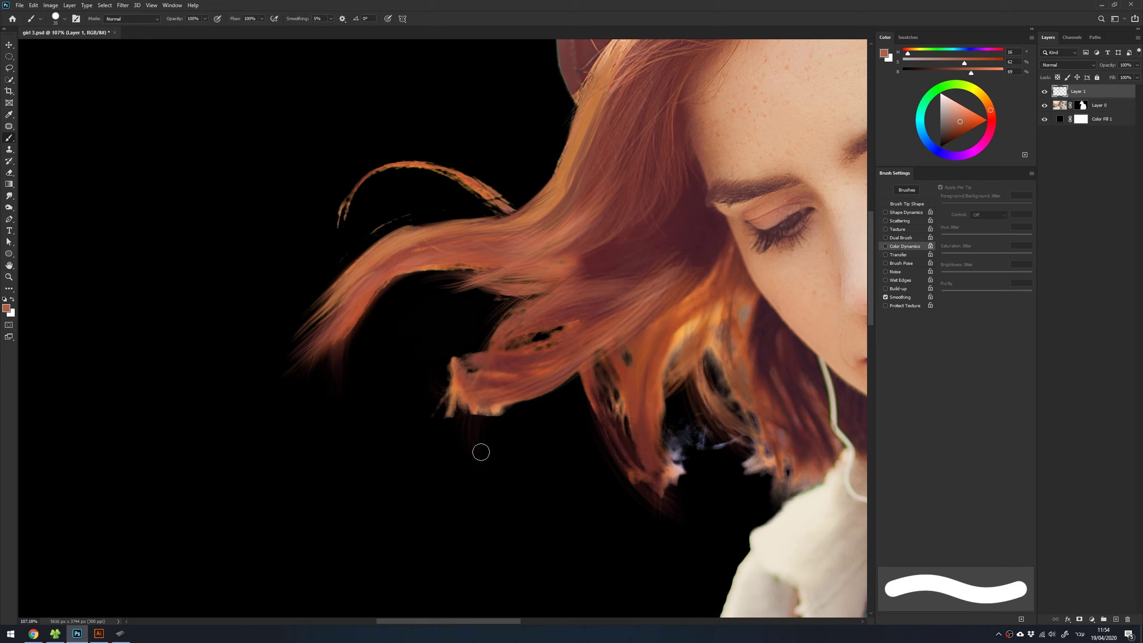
drag(481, 447, 458, 429)
key(ctrl+z)
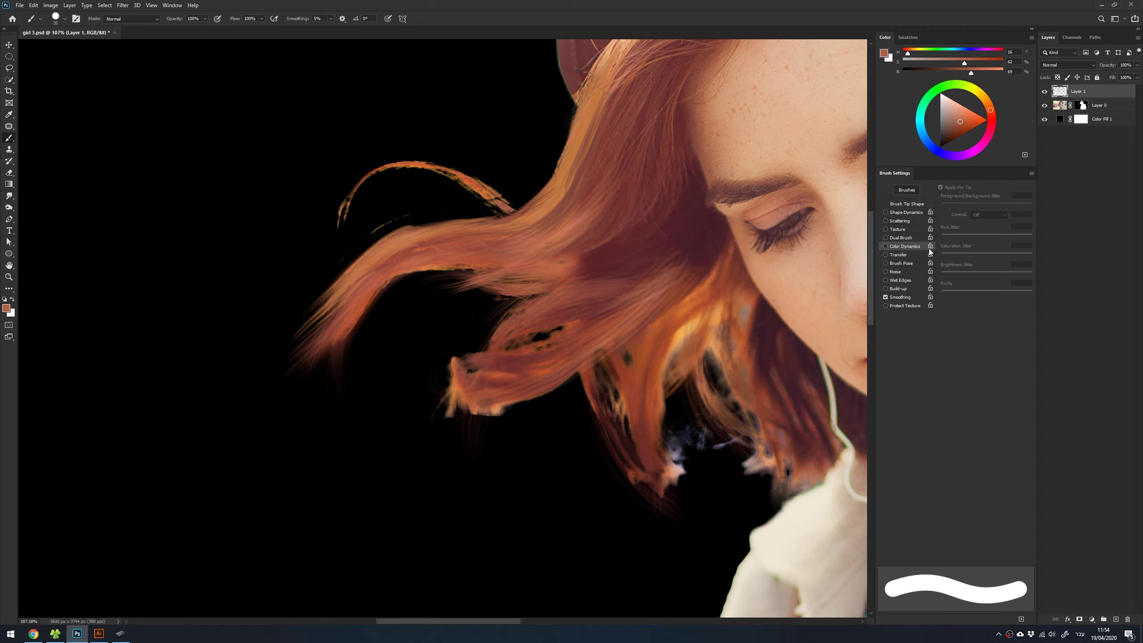
Enable Color Dynamics and load the scattered 111 brush preset for loose hair strands
click(886, 246)
right_click(528, 335)
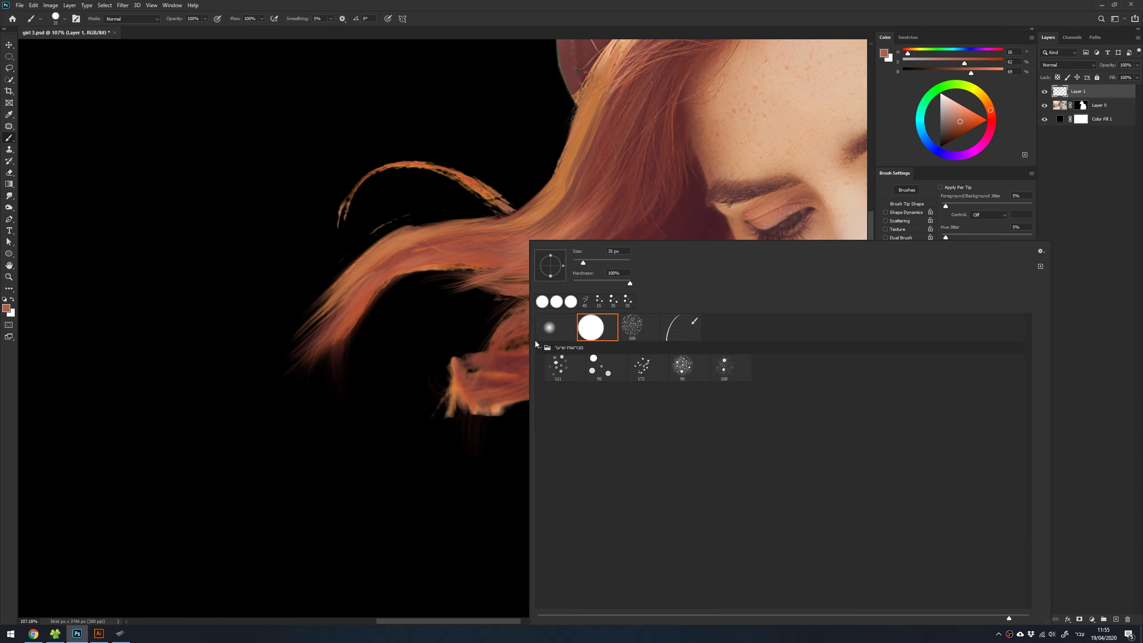
double_click(558, 366)
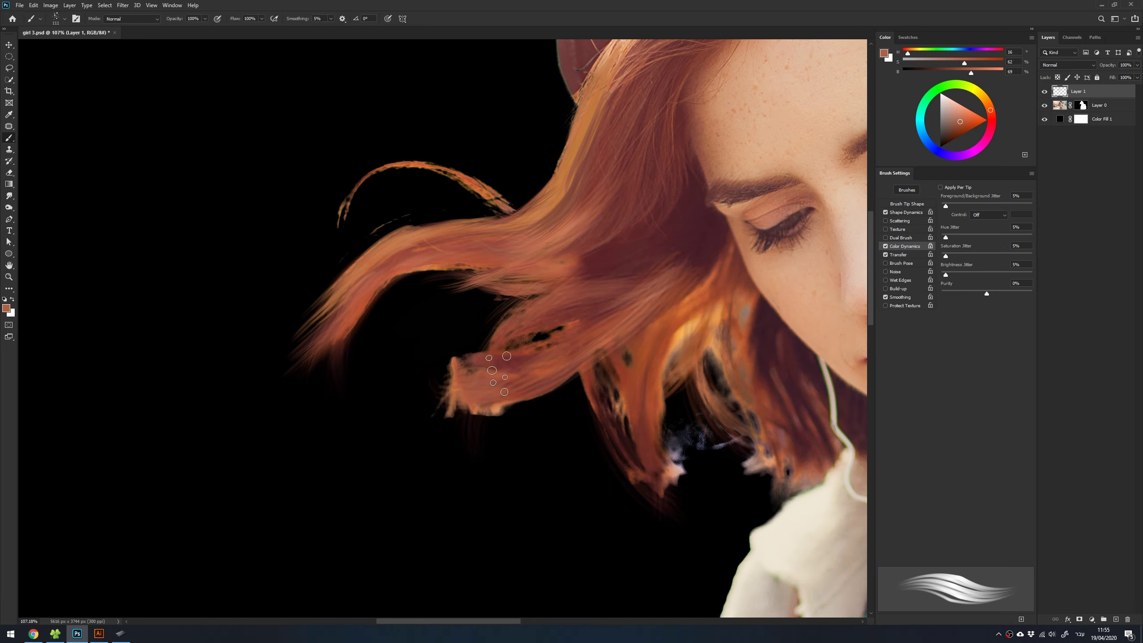
key(z)
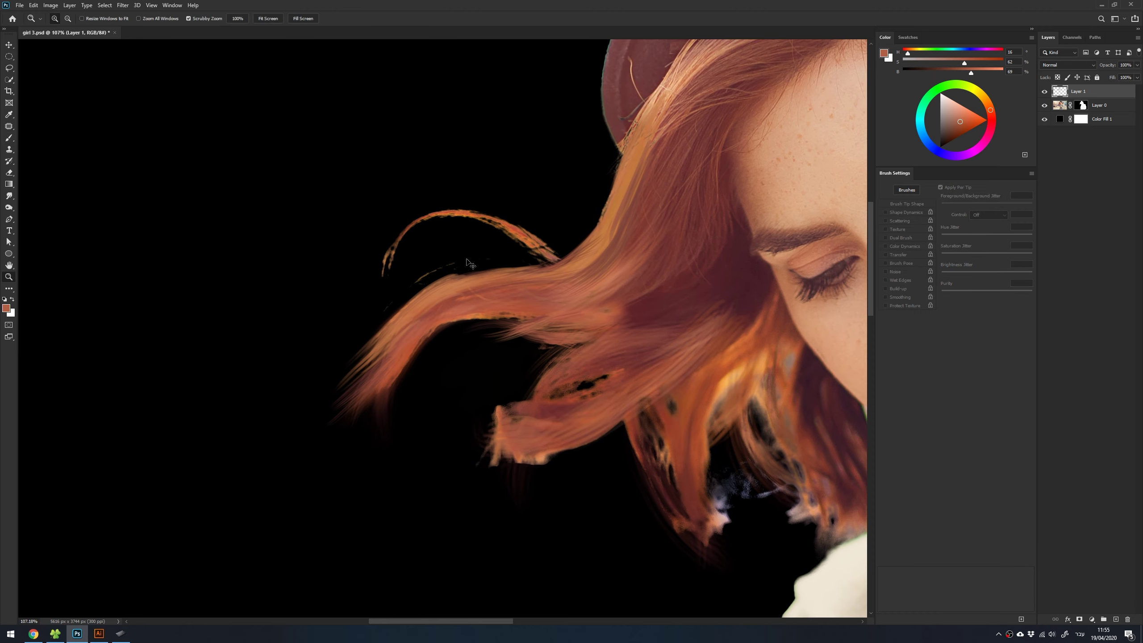
Fit the image, rotate the view nearly upside down and zoom to 166% on the hair tips
key(ctrl+0)
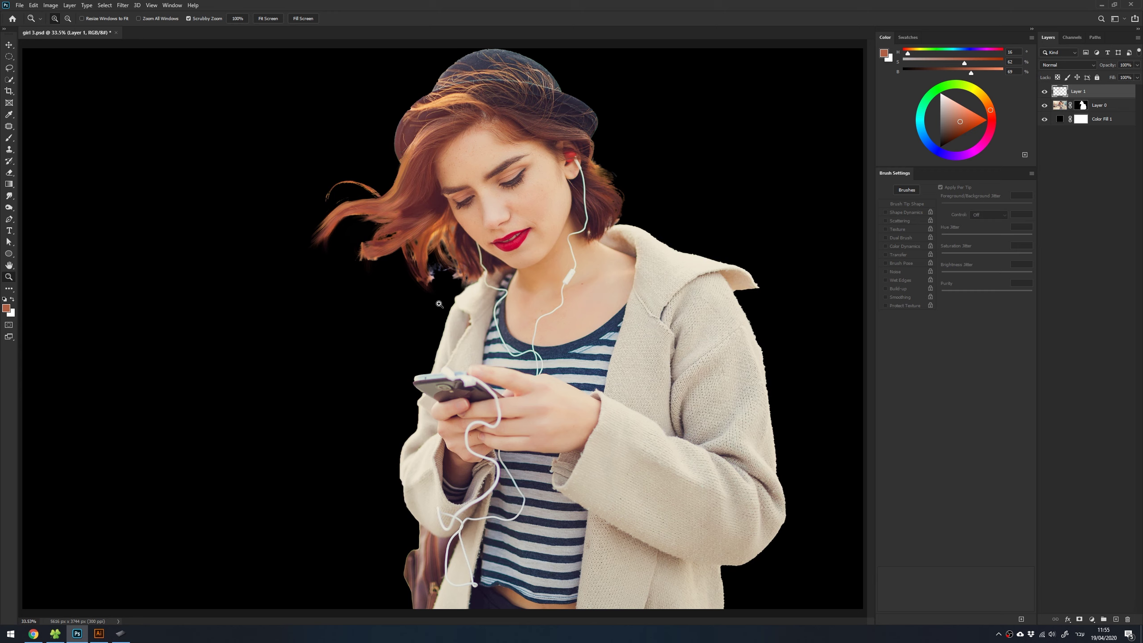
key(r)
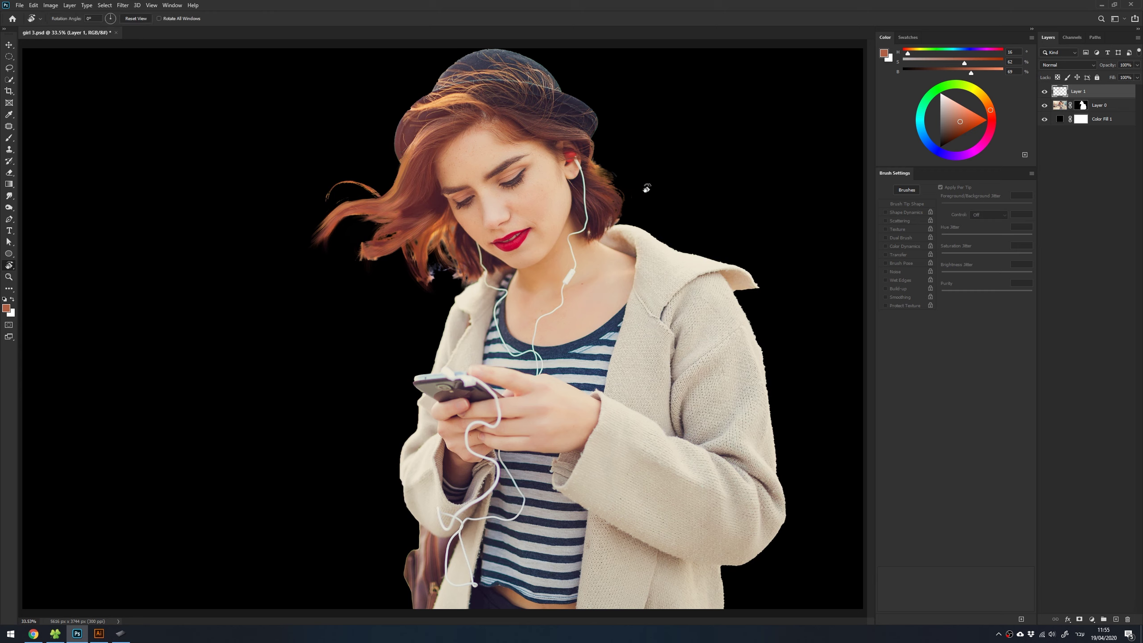
mouse_move(646, 189)
mouse_down()
mouse_move(660, 184)
mouse_move(510, 131)
mouse_up()
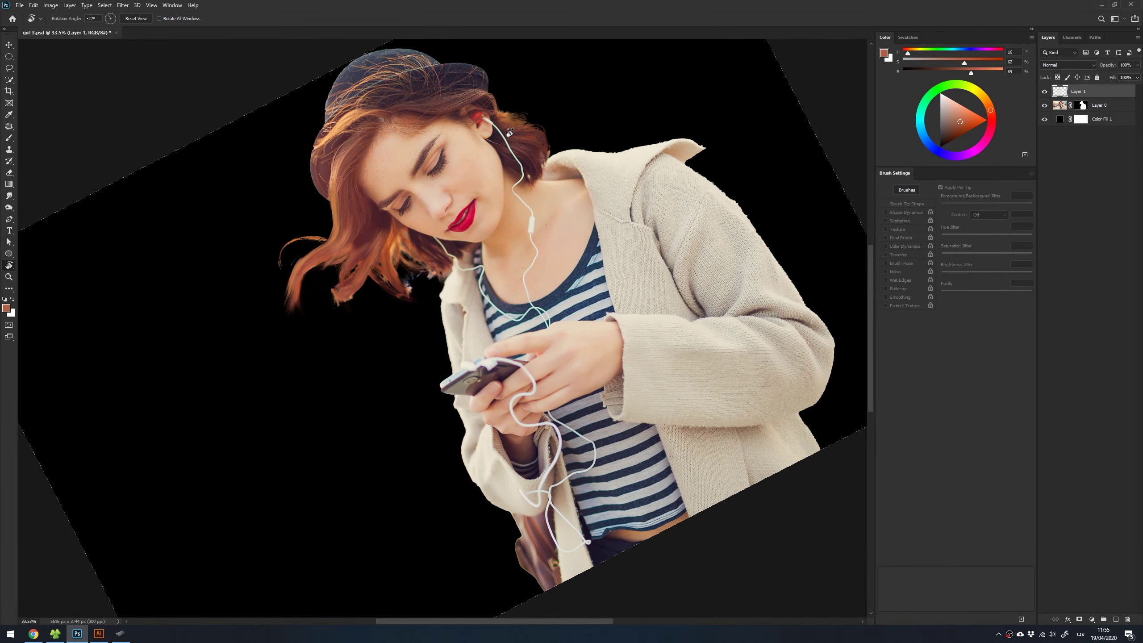
scroll(509, 130, down, 4)
scroll(508, 130, down, 4)
scroll(509, 130, down, 2)
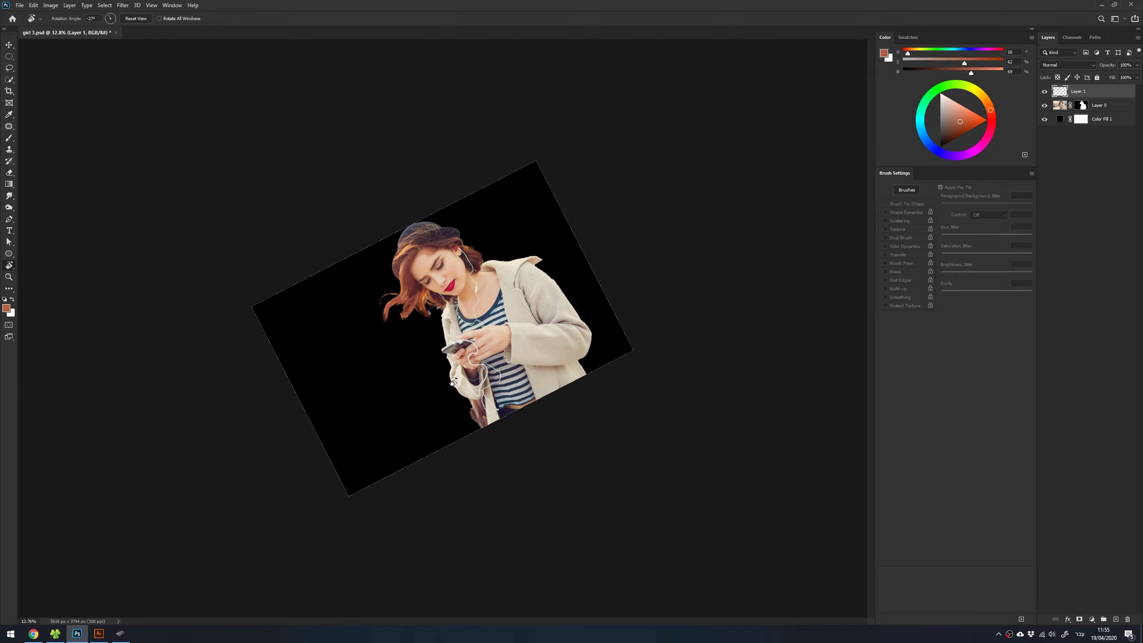
mouse_move(453, 382)
mouse_down()
mouse_move(469, 322)
mouse_move(515, 341)
mouse_move(566, 312)
mouse_up()
key(z)
Paint strokes lengthening the upper hair strand tips upward
key(b)
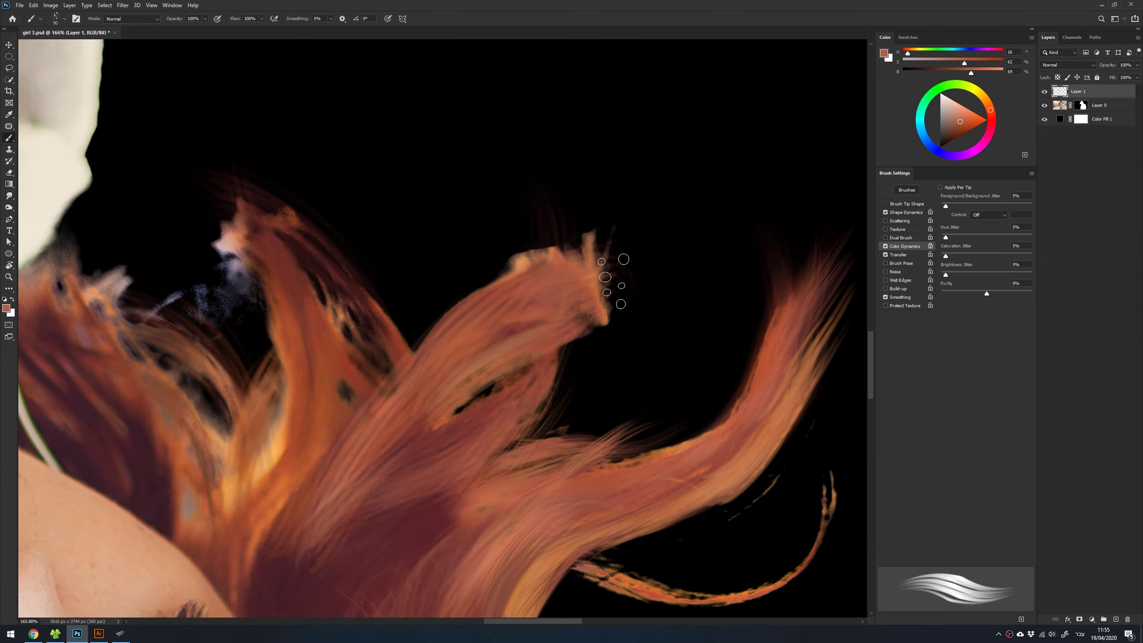
mouse_move(613, 281)
mouse_down()
mouse_move(612, 239)
mouse_move(577, 192)
mouse_up()
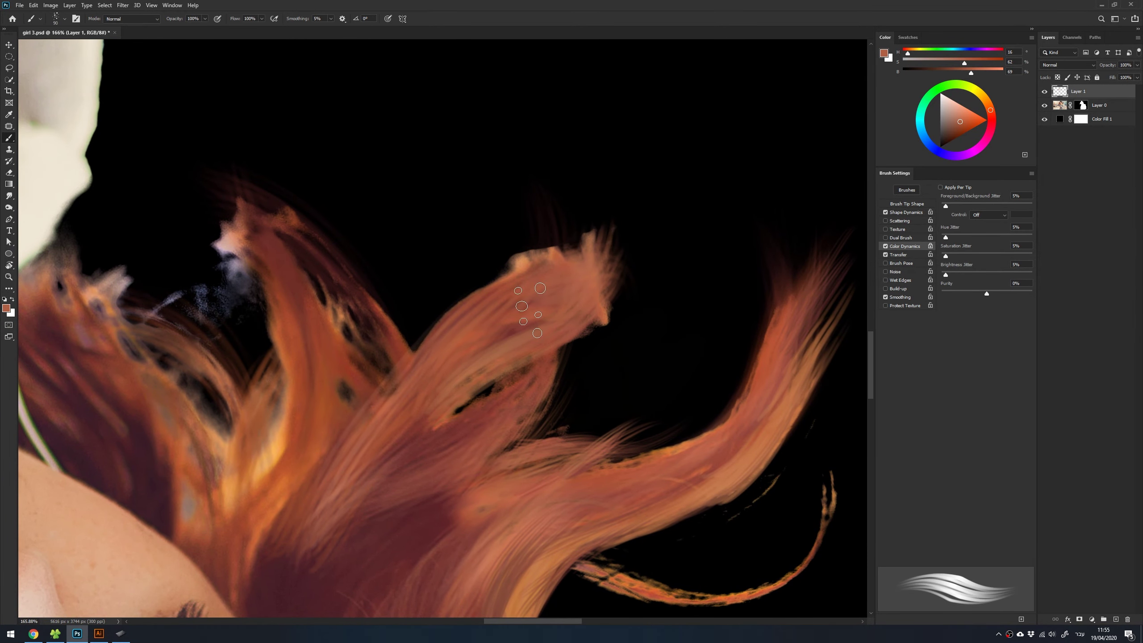
drag(528, 311, 560, 232)
drag(513, 288, 547, 225)
mouse_move(549, 300)
mouse_down()
mouse_move(583, 225)
mouse_move(539, 242)
mouse_move(613, 205)
mouse_up()
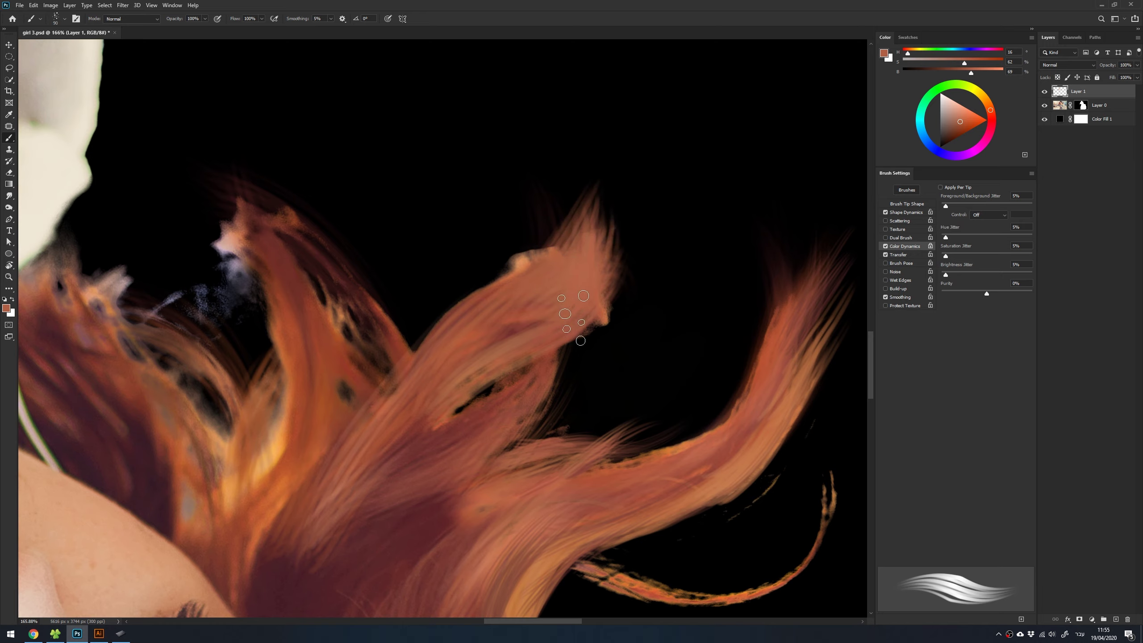
drag(580, 288, 605, 194)
drag(585, 238, 569, 136)
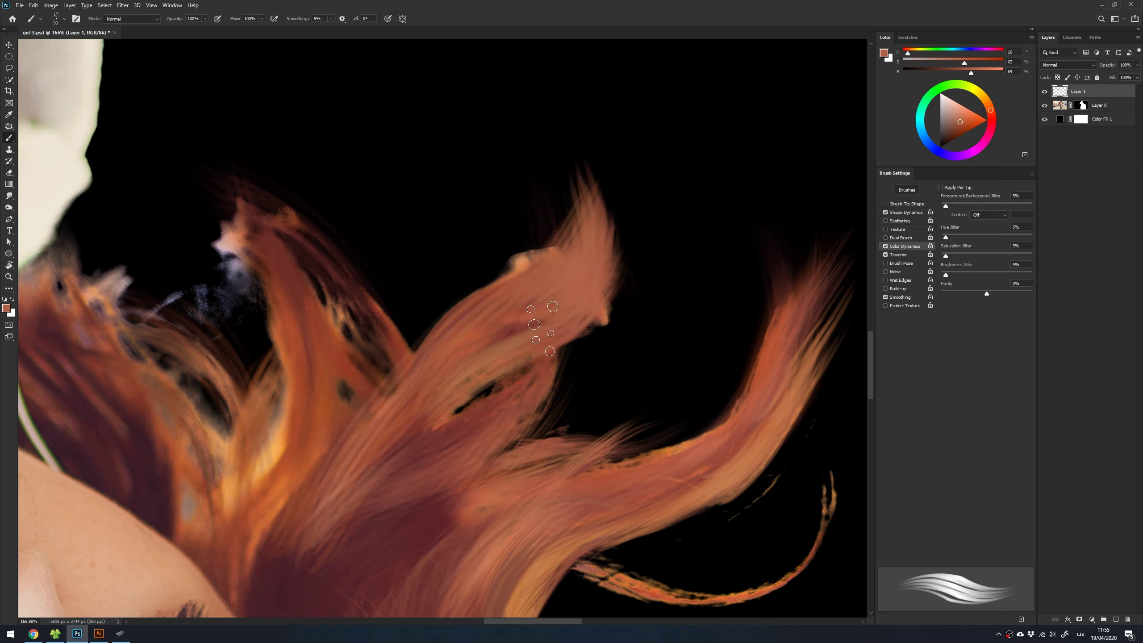
Add strokes extending the tip of the left hair strand
drag(355, 378, 212, 167)
drag(305, 261, 205, 176)
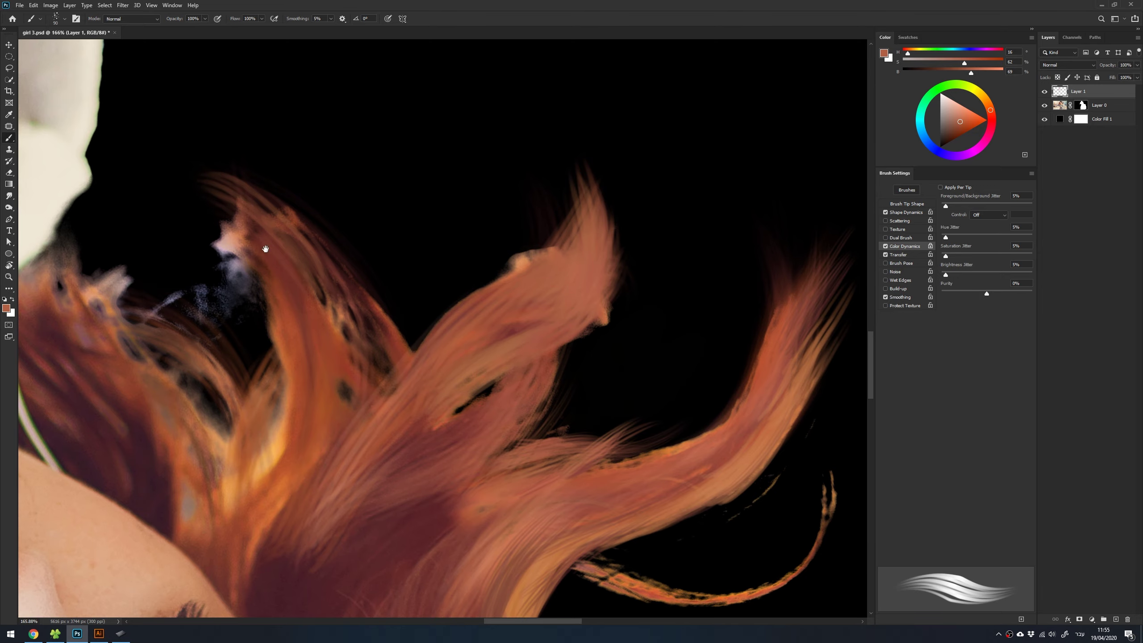
drag(266, 249, 548, 141)
drag(439, 327, 471, 408)
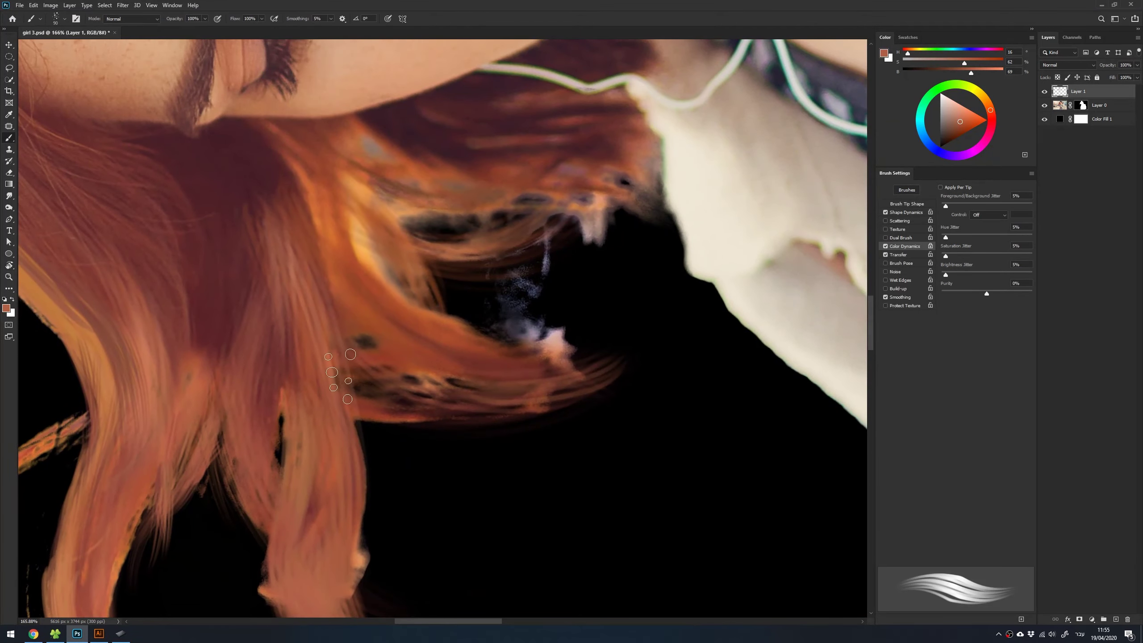
Lengthen the lower hair strand further to the right with several strokes
drag(340, 377, 592, 378)
drag(486, 387, 625, 419)
drag(459, 365, 567, 374)
drag(467, 342, 637, 356)
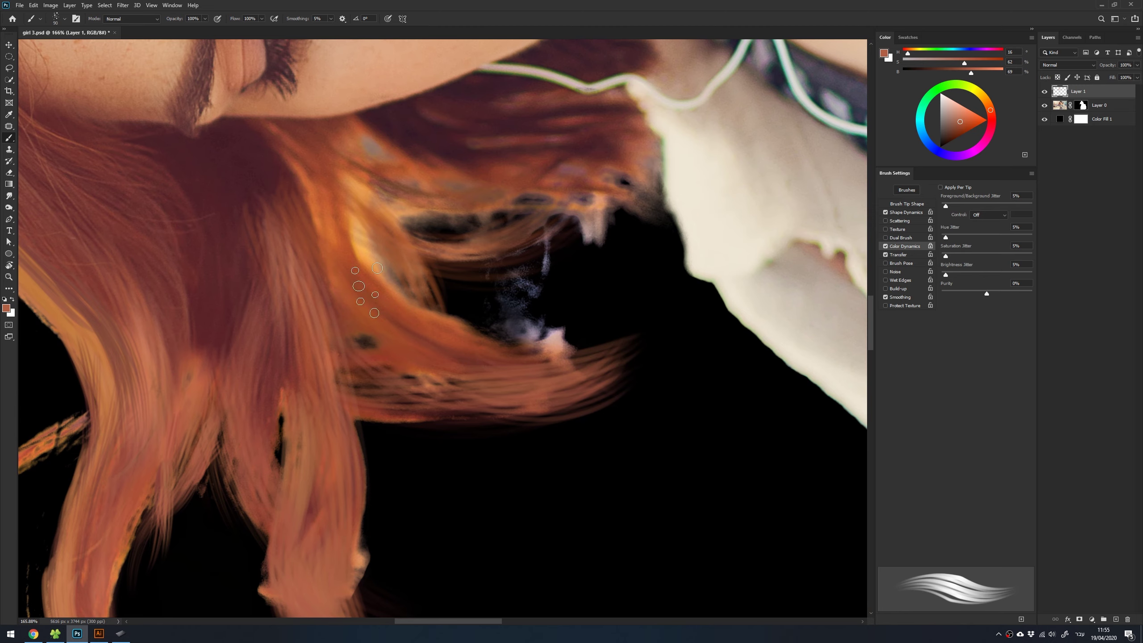
drag(501, 361, 652, 387)
drag(547, 405, 632, 391)
drag(508, 417, 650, 373)
Reset the canvas rotation upright, zoom to 100% on the windswept hair, and rotate the brush tip
key(r)
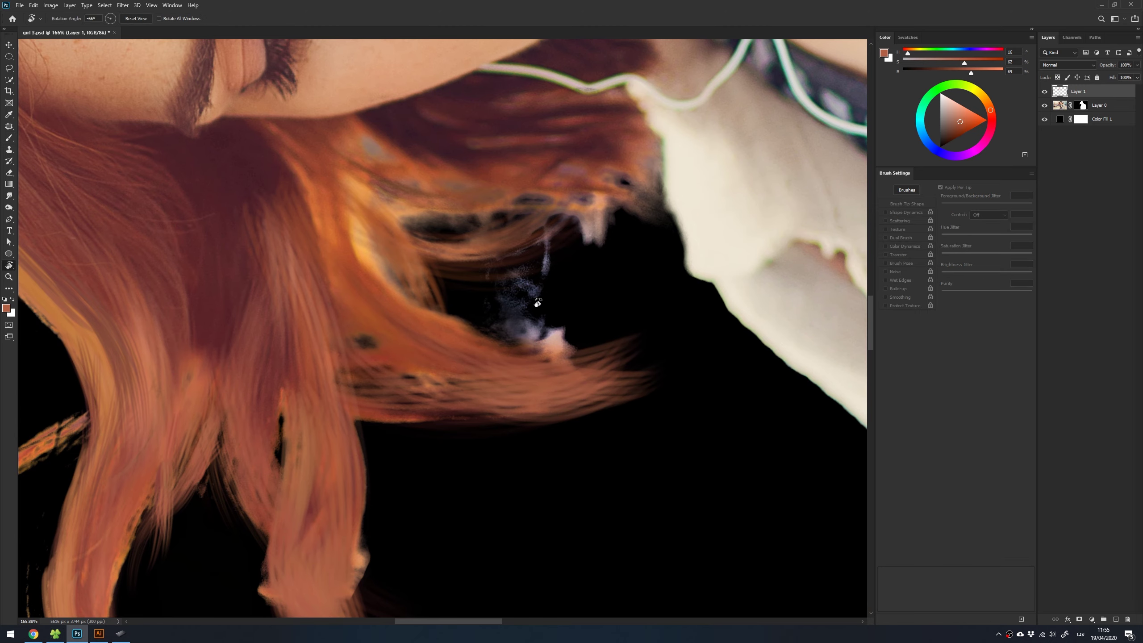
scroll(524, 285, up, 3)
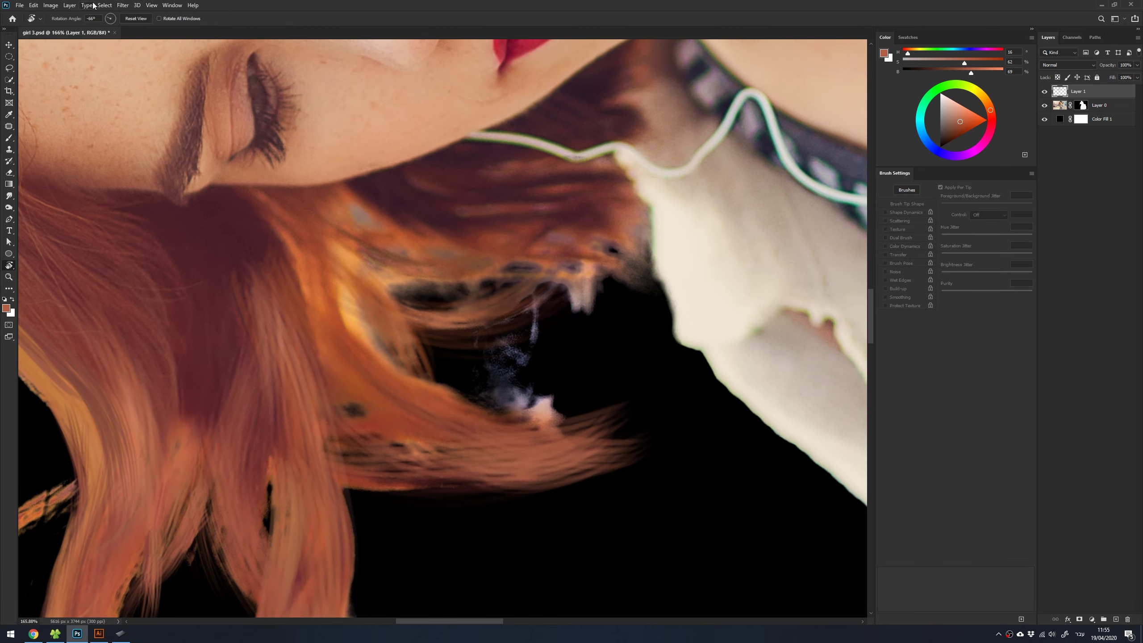
click(136, 18)
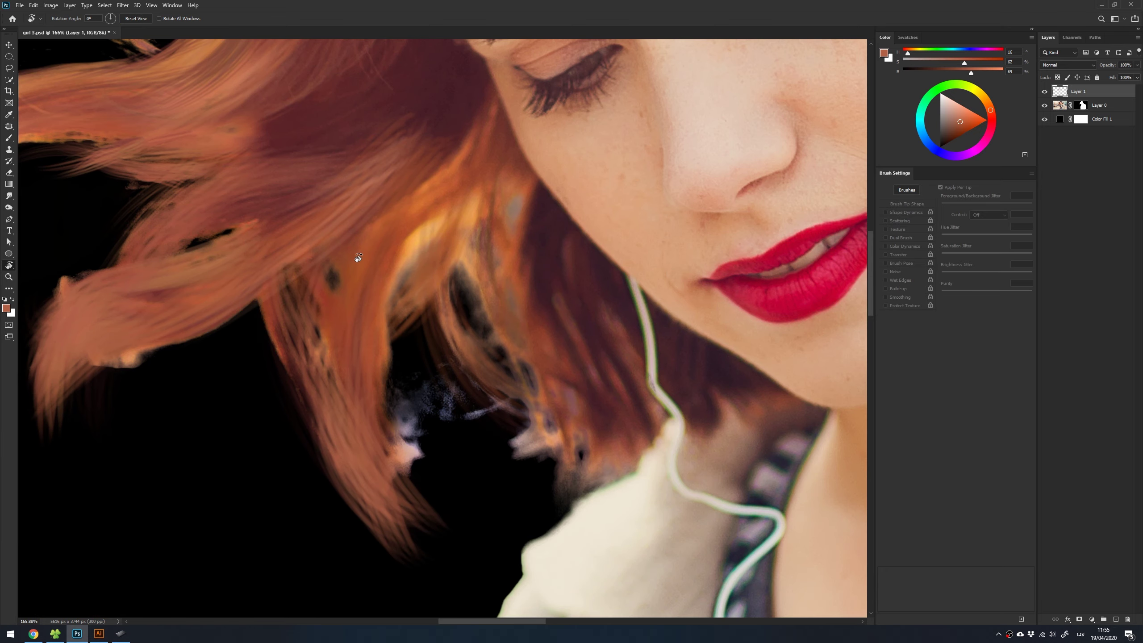
key(ctrl+0)
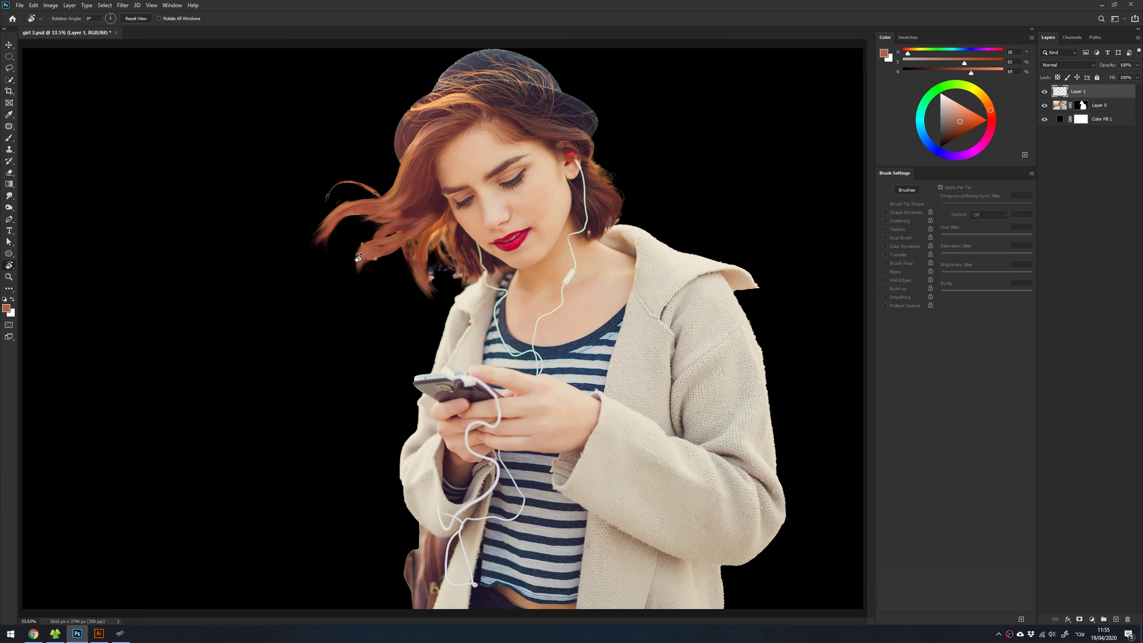
key(z)
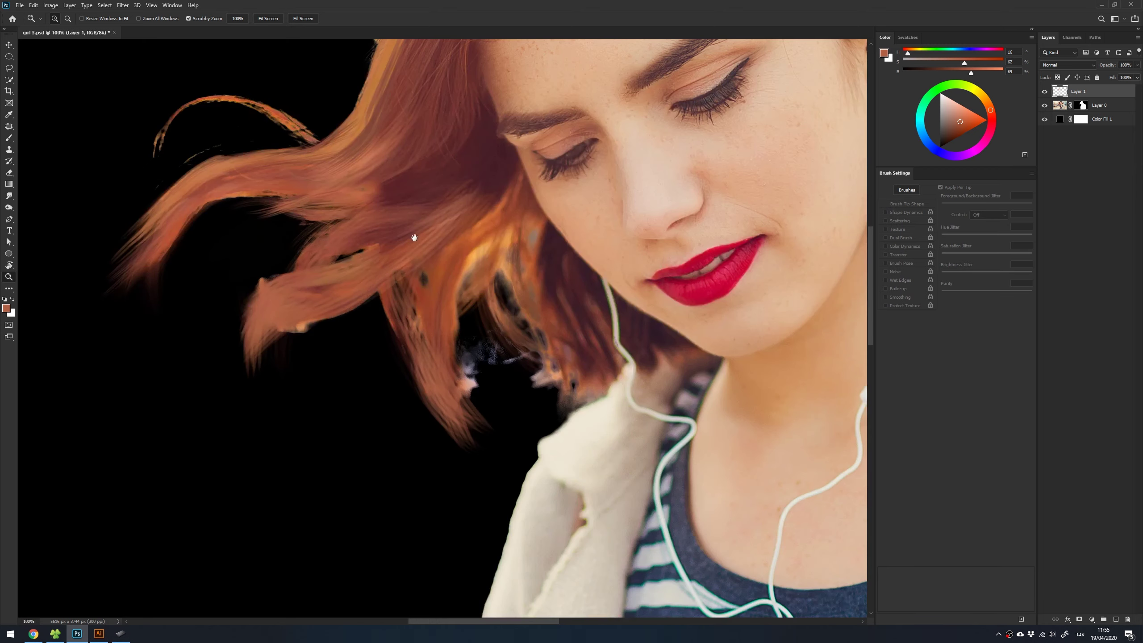
mouse_move(440, 243)
mouse_down()
mouse_move(455, 338)
mouse_move(438, 307)
mouse_up()
key(b)
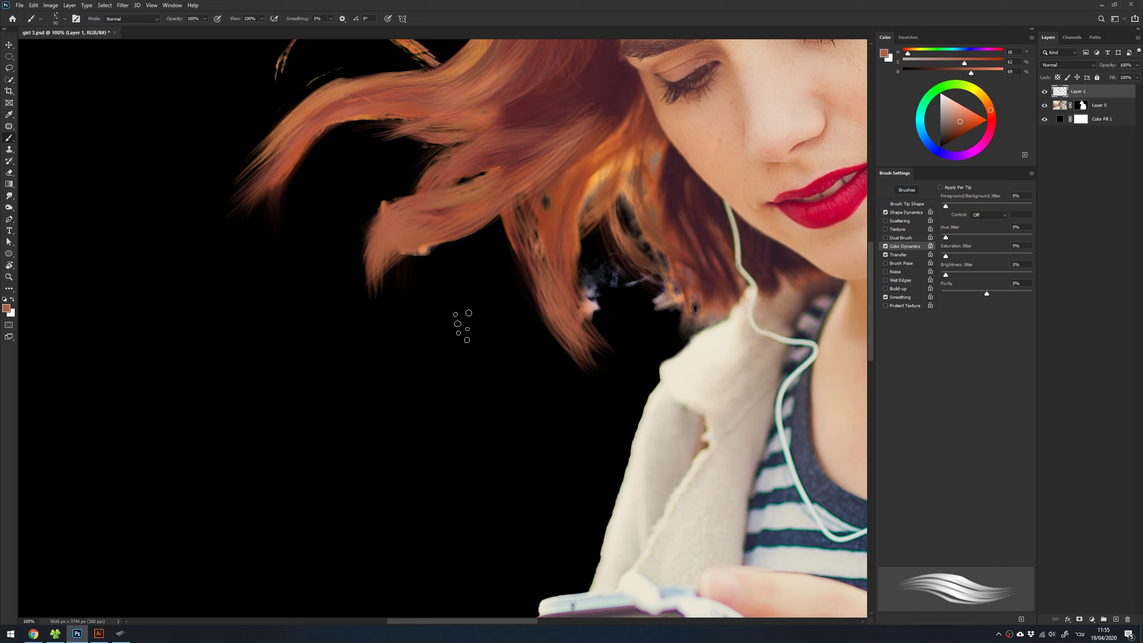
key(Right)
key(Right)
key(Right)
key(Right)
key(Right)
key(Right)
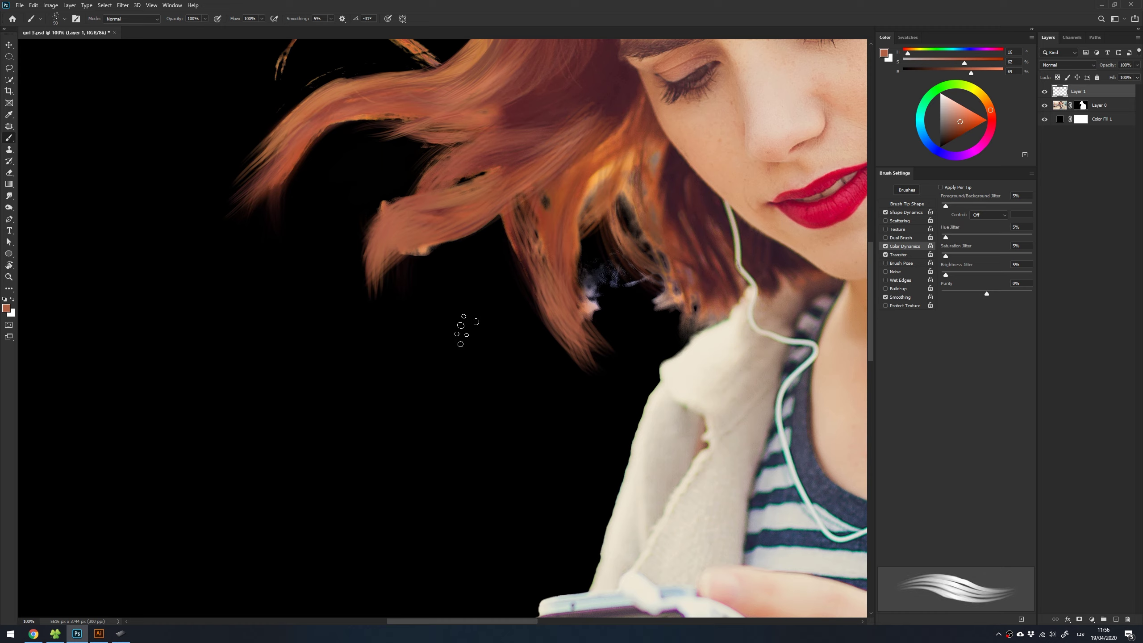
key(Right)
key(Right)
key(Right)
key(Right)
key(Right)
key(Right)
key(Right)
key(Right)
key(Right)
key(Right)
key(Right)
key(Right)
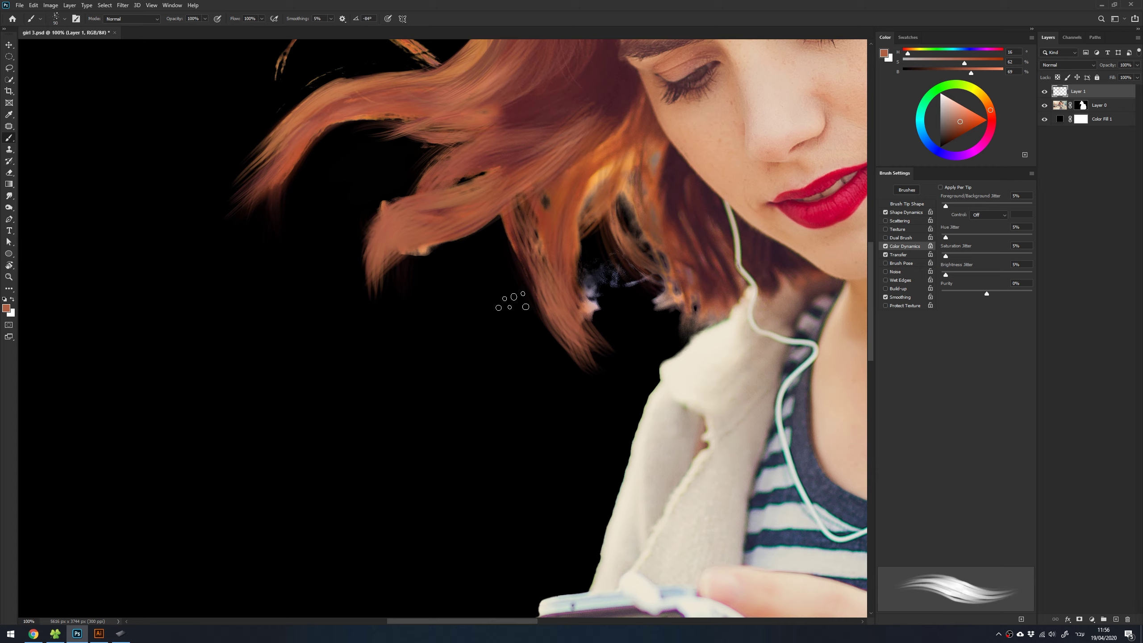
Set the brush tip angle to 50° in the Brush Tip Shape settings
right_click(493, 346)
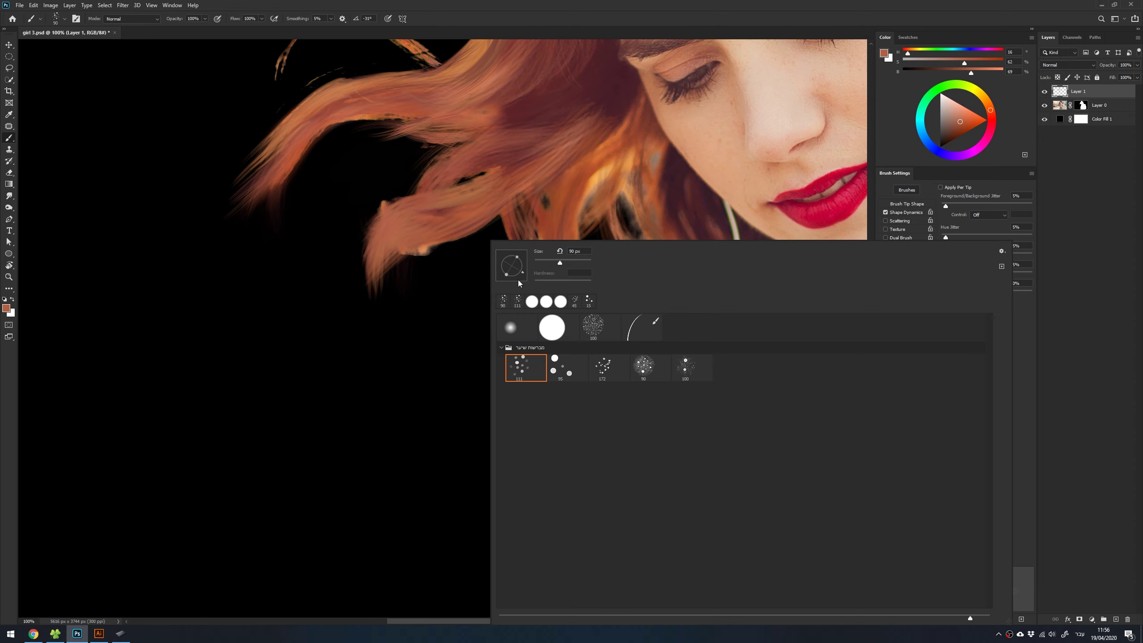
key(Escape)
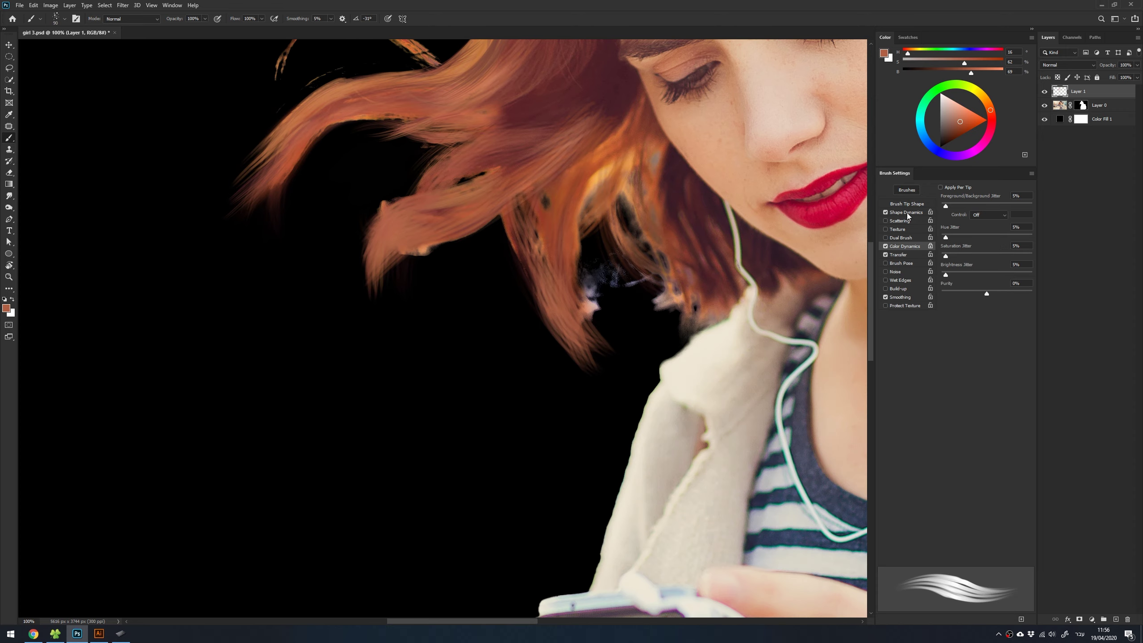
click(907, 213)
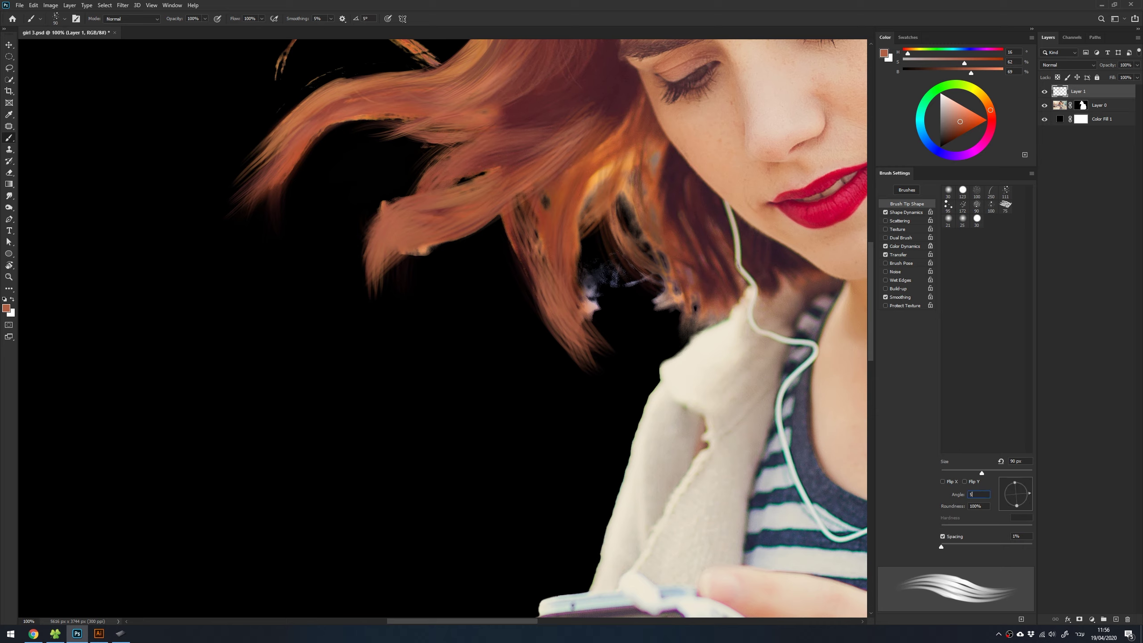
text(0)
key(Return)
key(Return)
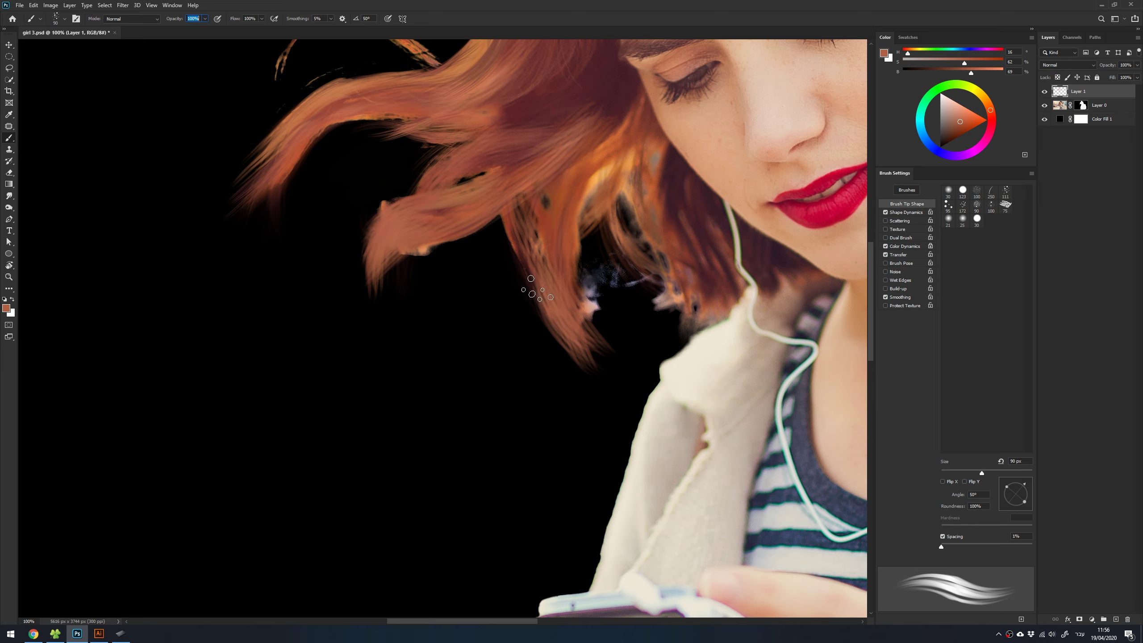
scroll(526, 325, down, 2)
scroll(522, 346, up, 4)
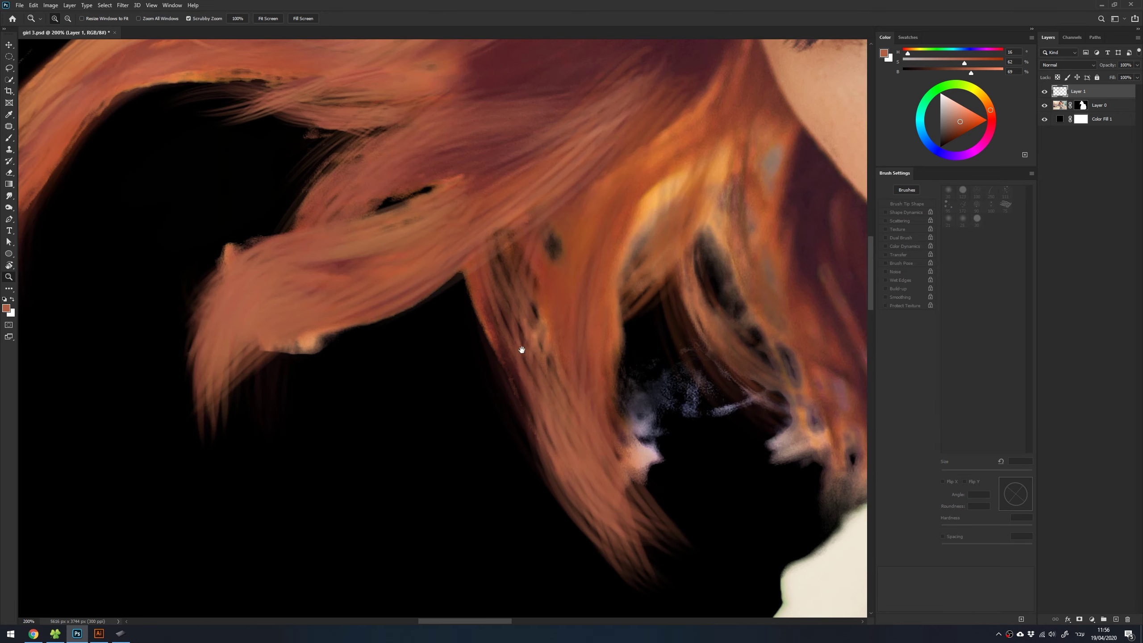
Extend the strand's left edge, undo a stray thin stroke, and set brush roundness to 90%
drag(470, 288, 509, 423)
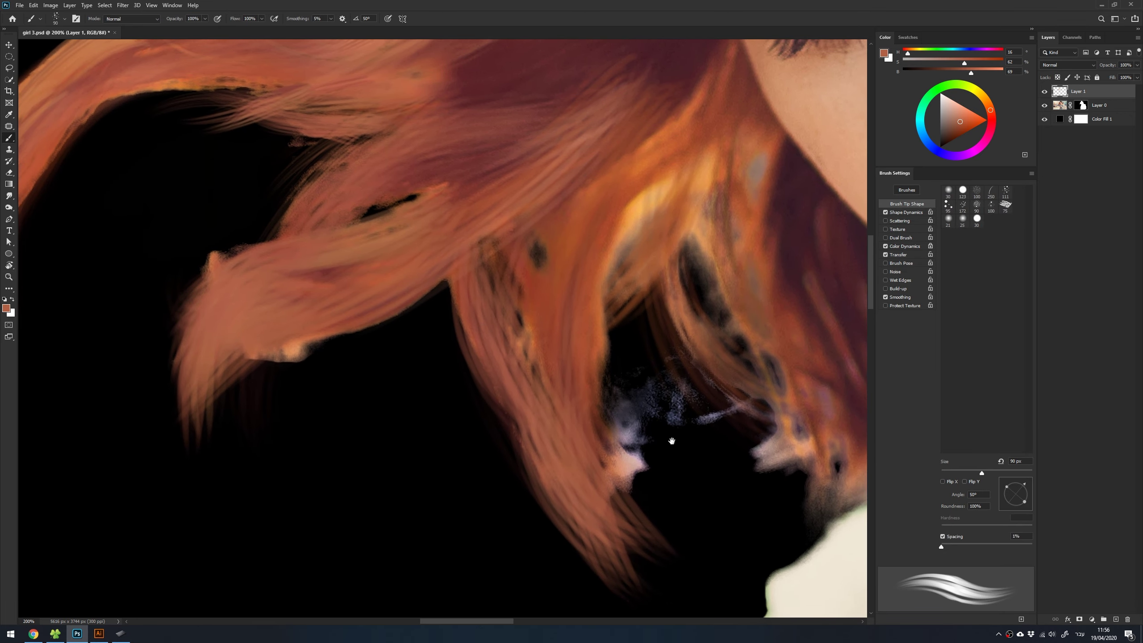
drag(724, 405, 693, 352)
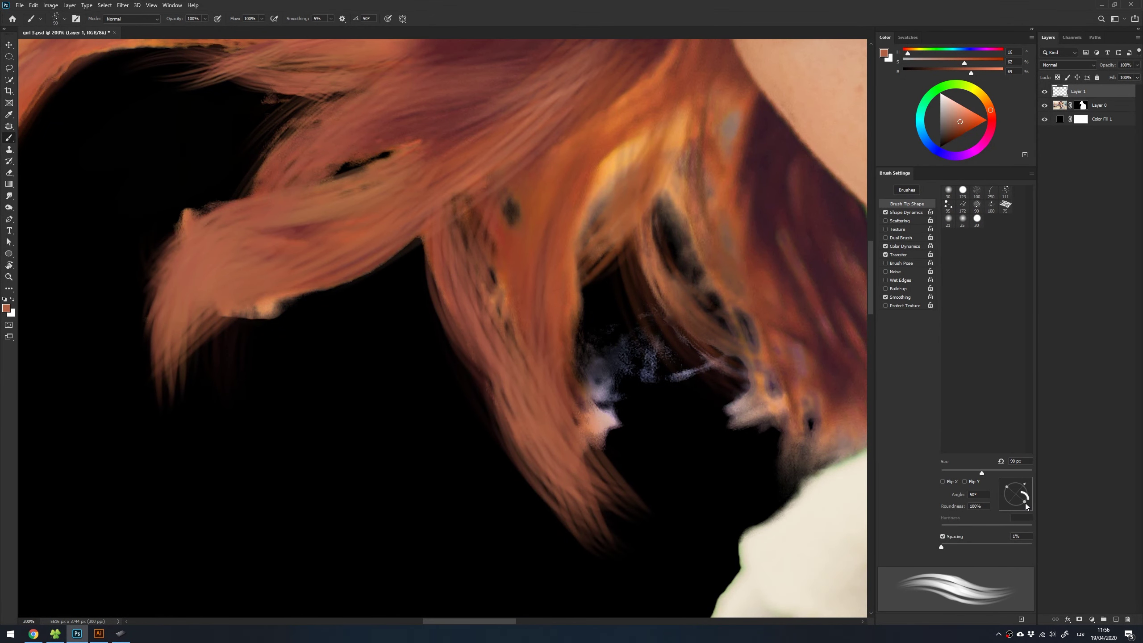
drag(1025, 503, 1016, 494)
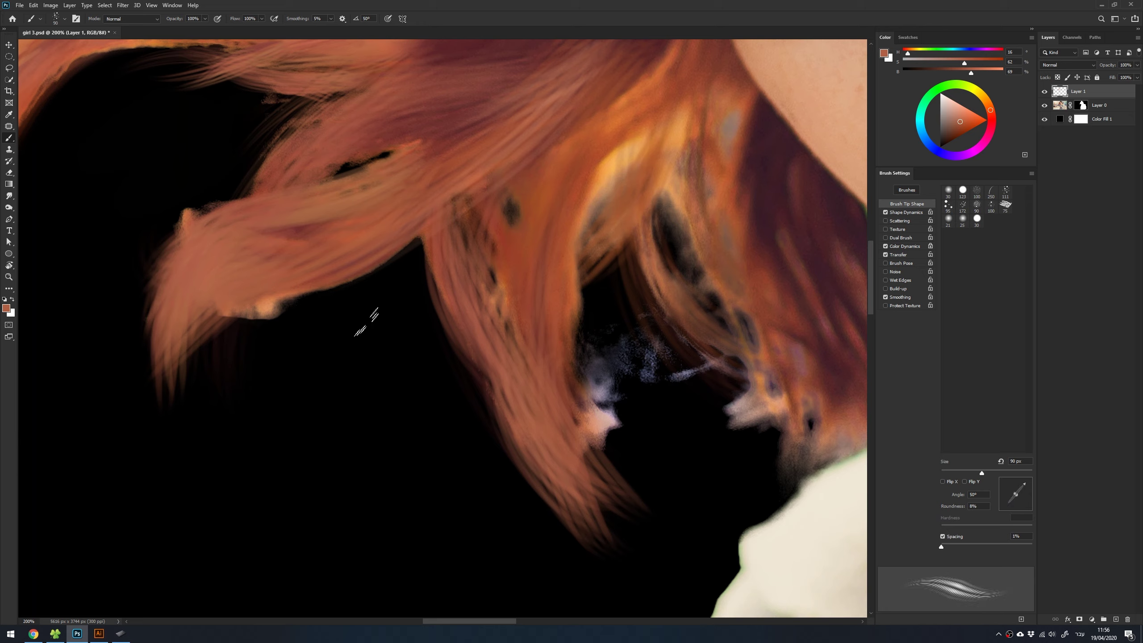
drag(370, 313, 457, 458)
key(ctrl+z)
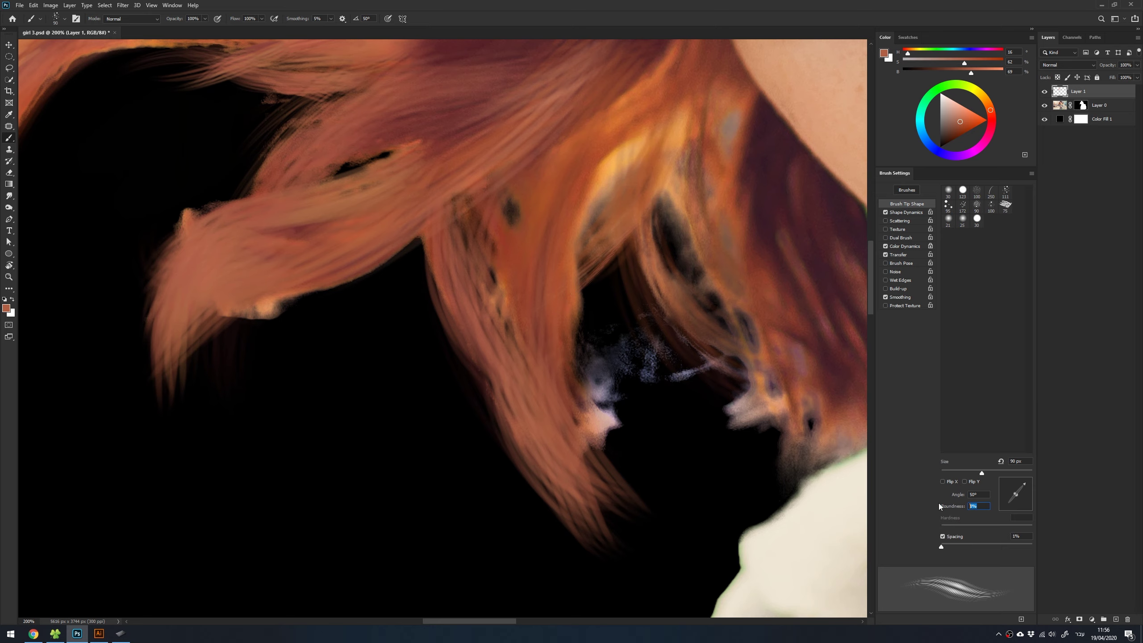
text(90)
key(Return)
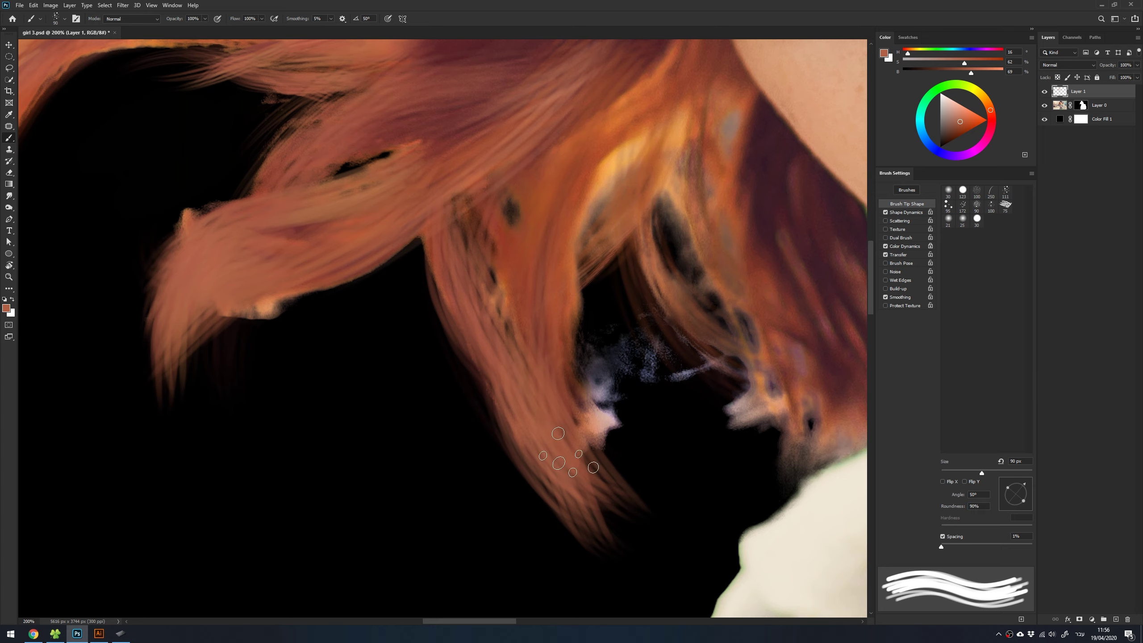
Sample light orange from the hair, paint strands lengthening the lower tip, then sample dark maroon
drag(421, 263, 522, 438)
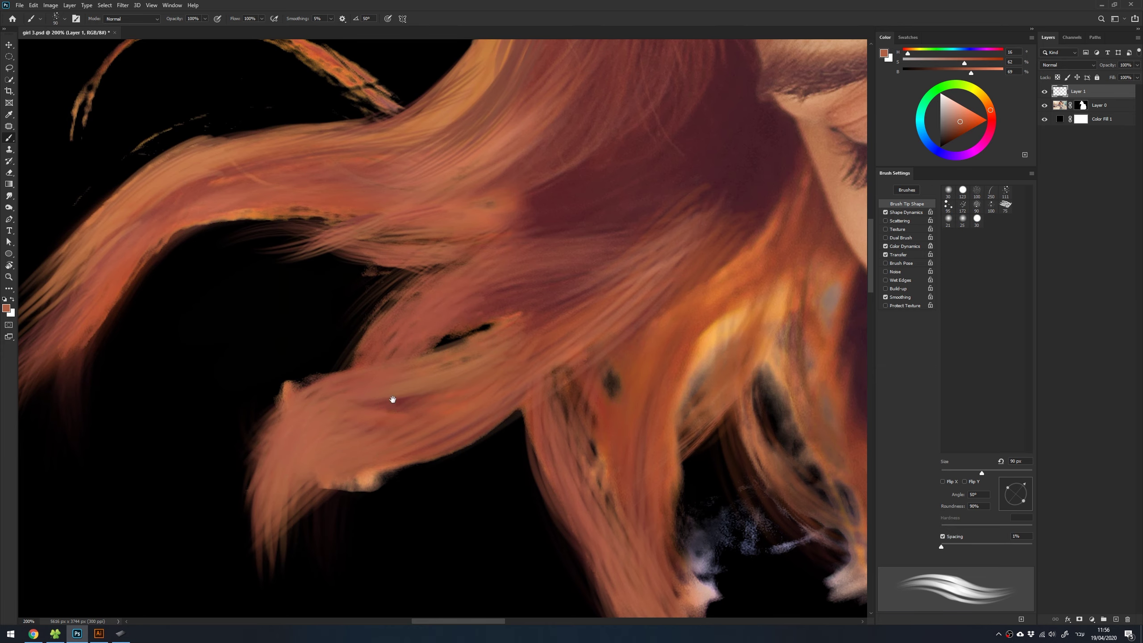
mouse_move(393, 399)
mouse_down()
mouse_move(460, 350)
mouse_move(596, 315)
mouse_up()
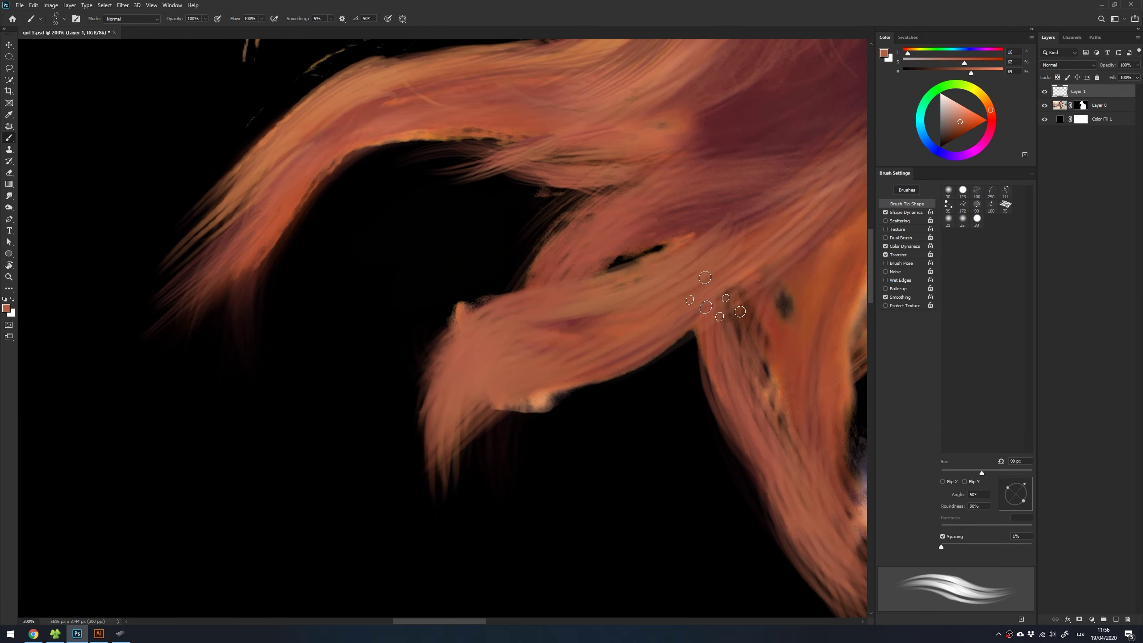
alt+click(685, 242)
drag(481, 292, 452, 351)
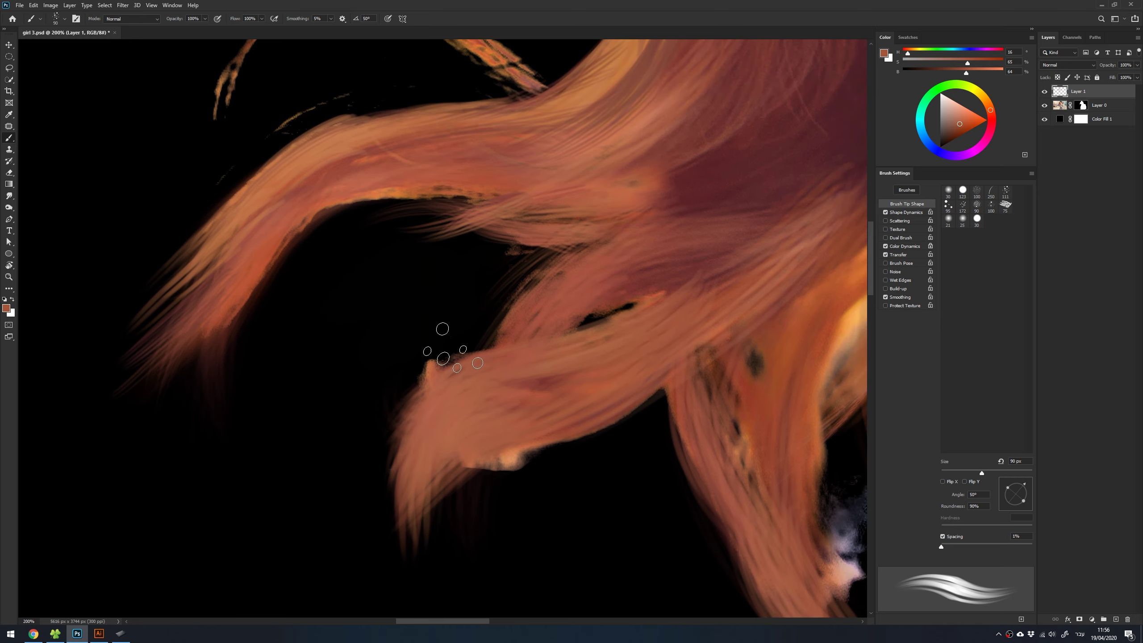
key(alt)
alt+click(429, 361)
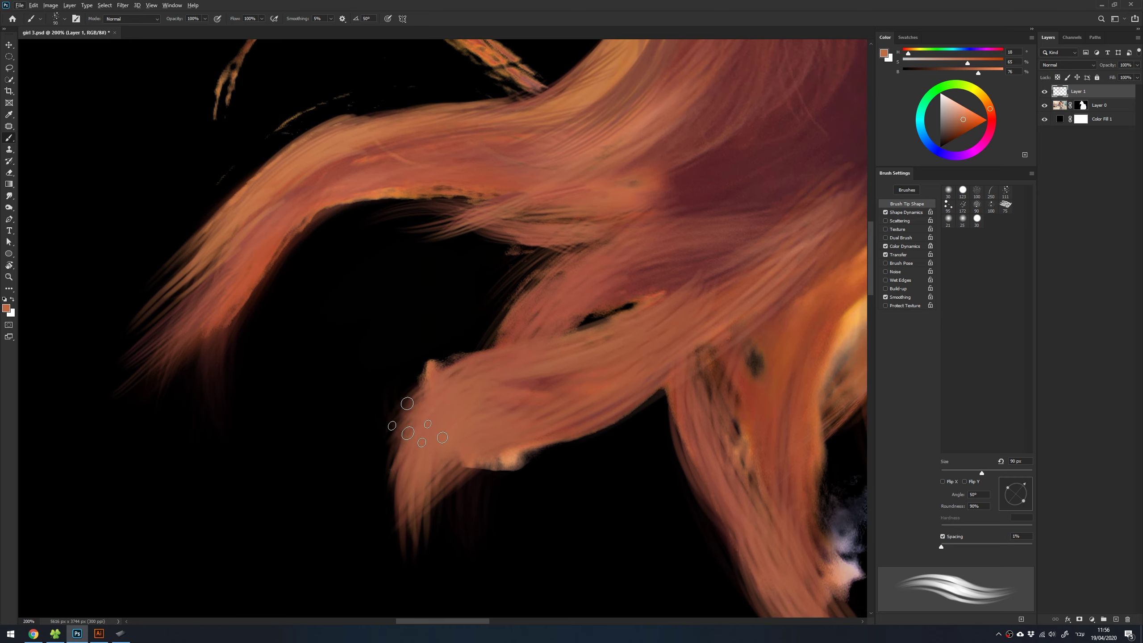
mouse_move(425, 407)
mouse_down()
mouse_move(659, 312)
mouse_move(727, 248)
mouse_move(531, 382)
mouse_move(416, 511)
mouse_up()
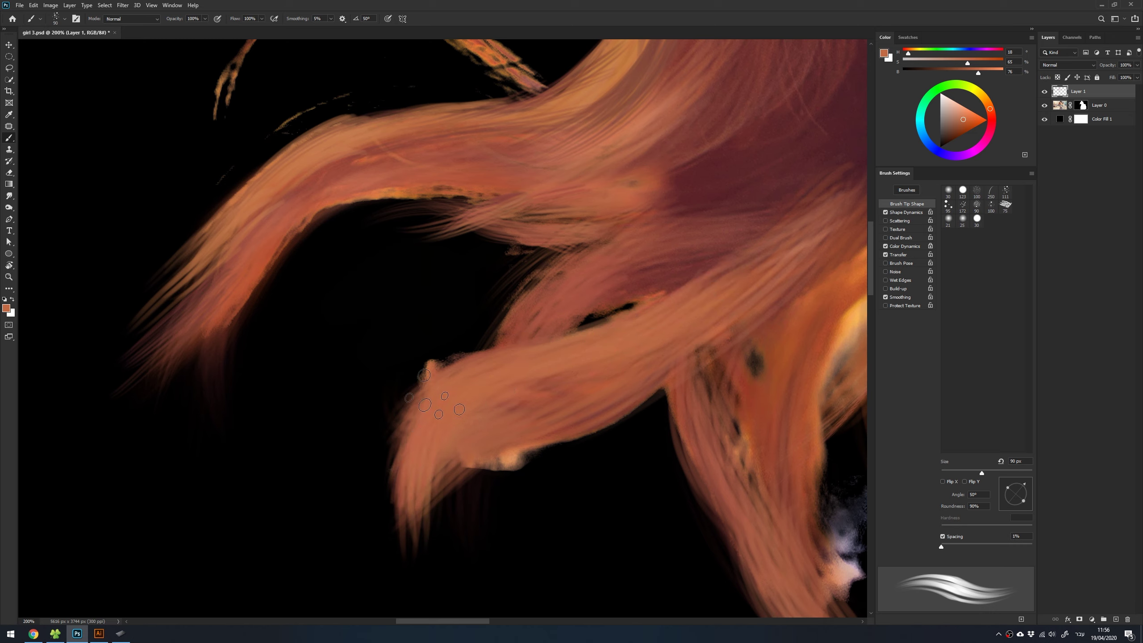
mouse_move(549, 290)
mouse_down()
mouse_move(663, 243)
mouse_move(688, 214)
mouse_up()
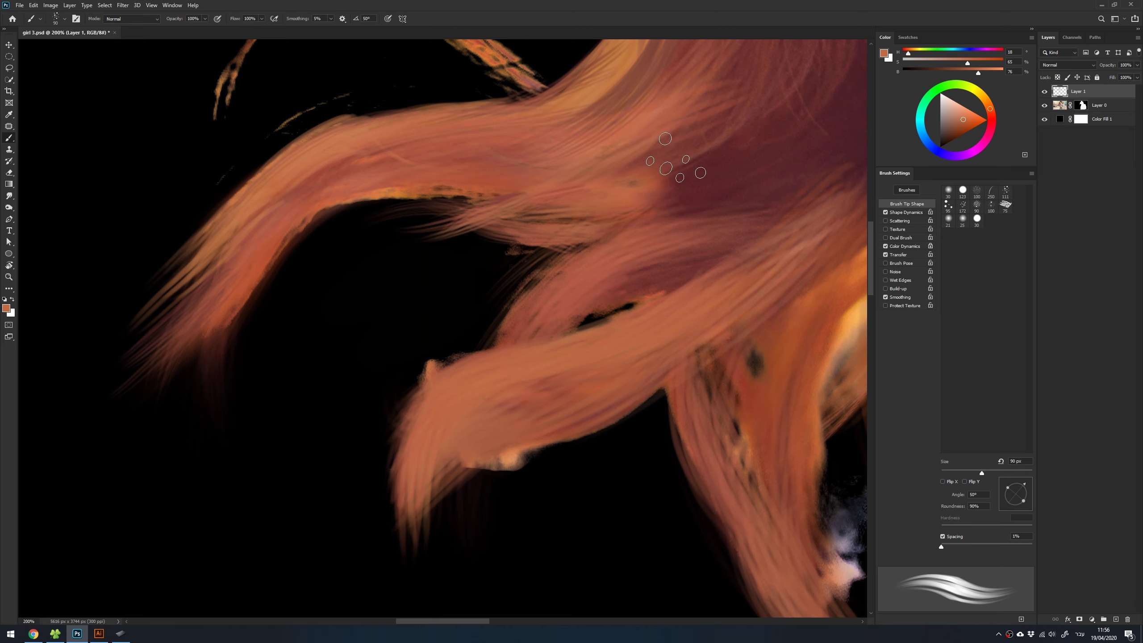
alt+click(690, 191)
Shade the middle and lower hair strands with dark maroon strokes at 50 px
drag(662, 202, 535, 241)
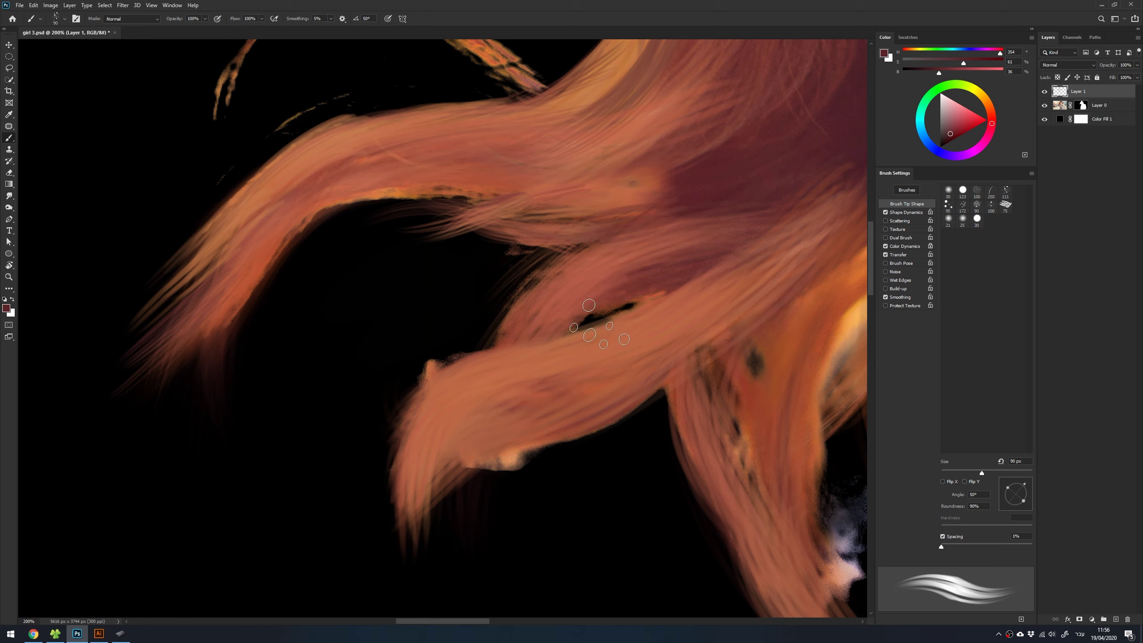
mouse_move(666, 306)
mouse_down()
mouse_move(585, 318)
mouse_move(611, 310)
mouse_up()
key(bracketleft)
key(bracketleft)
key(bracketleft)
mouse_move(515, 426)
mouse_down()
mouse_move(603, 434)
mouse_move(729, 333)
mouse_move(543, 268)
mouse_up()
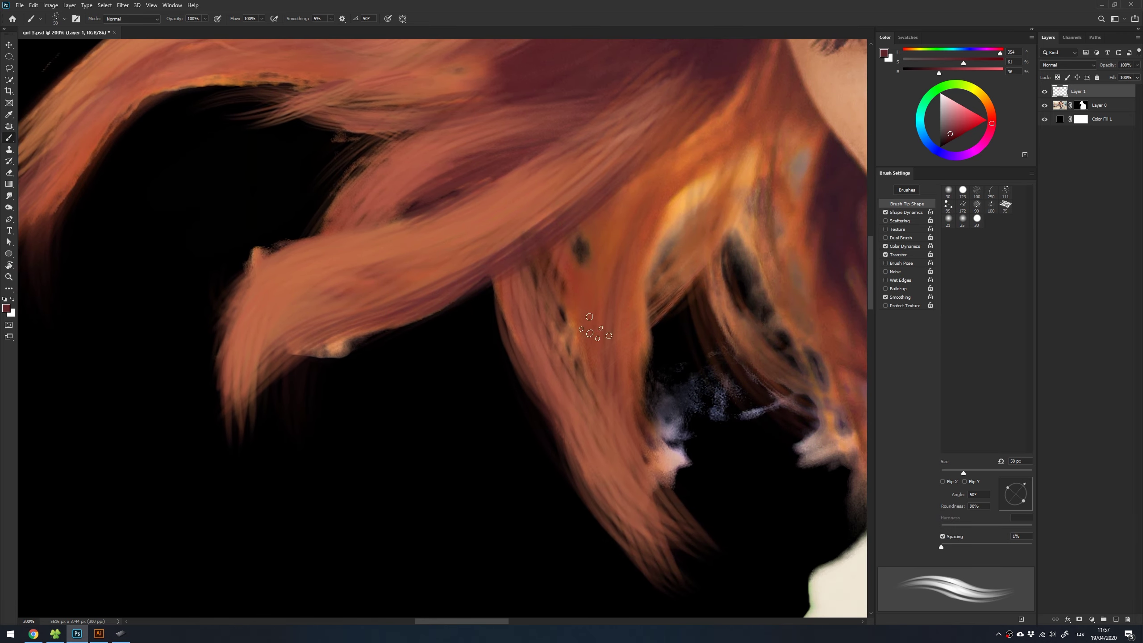
mouse_move(648, 486)
mouse_down()
mouse_move(628, 428)
mouse_move(666, 427)
mouse_up()
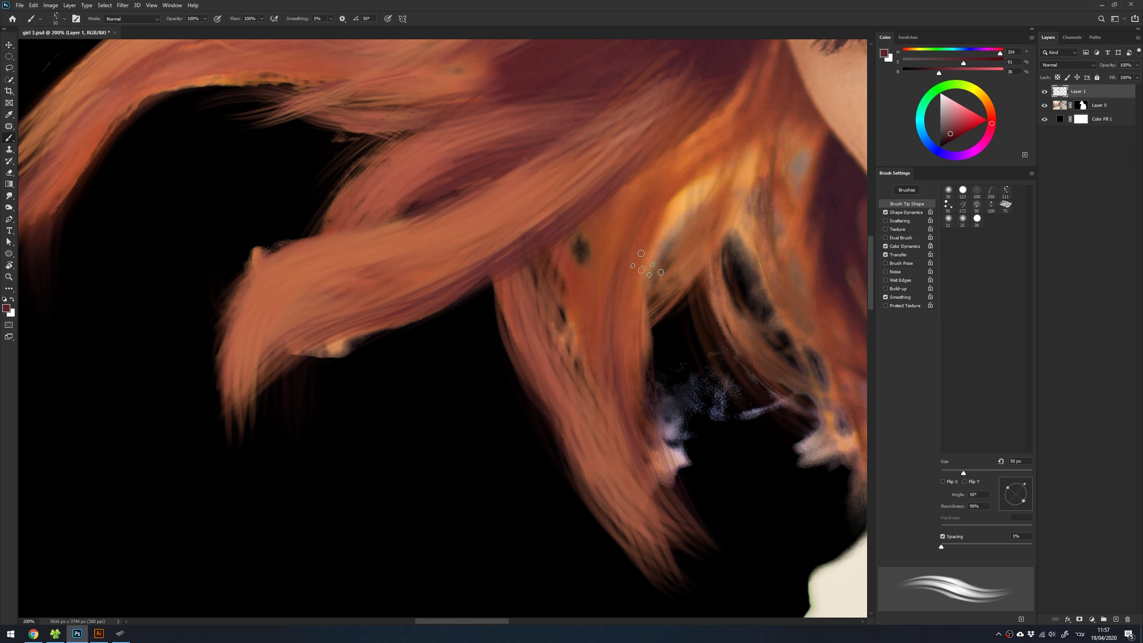
drag(674, 470, 652, 433)
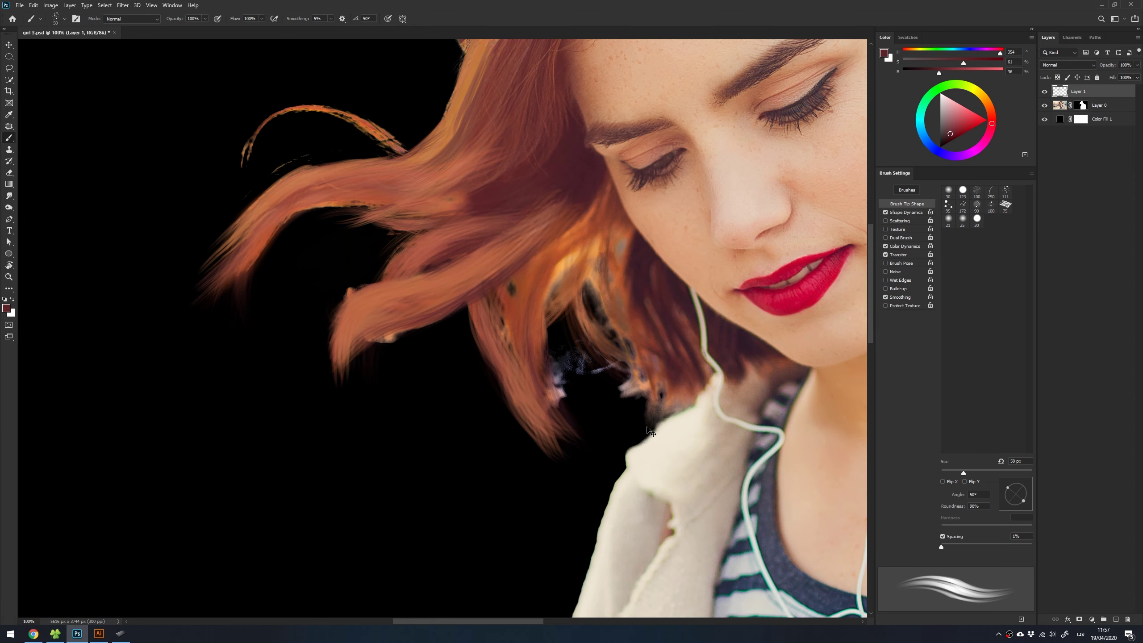
Zoom to the ear, turn off Color Dynamics, and target Layer 0's mask
key(ctrl+0)
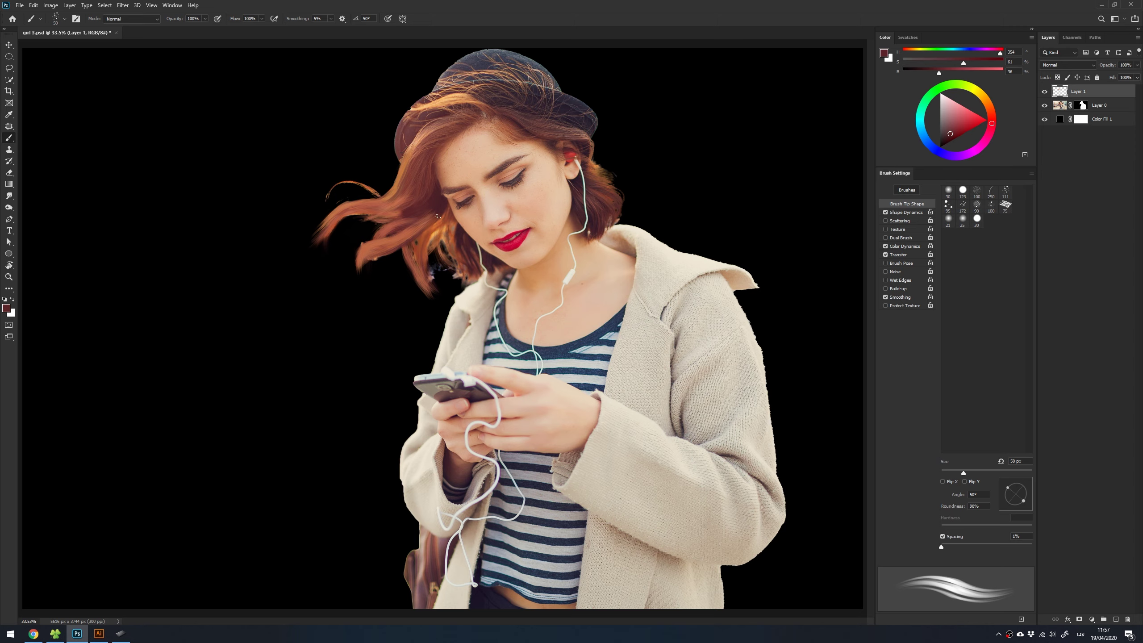
key(z)
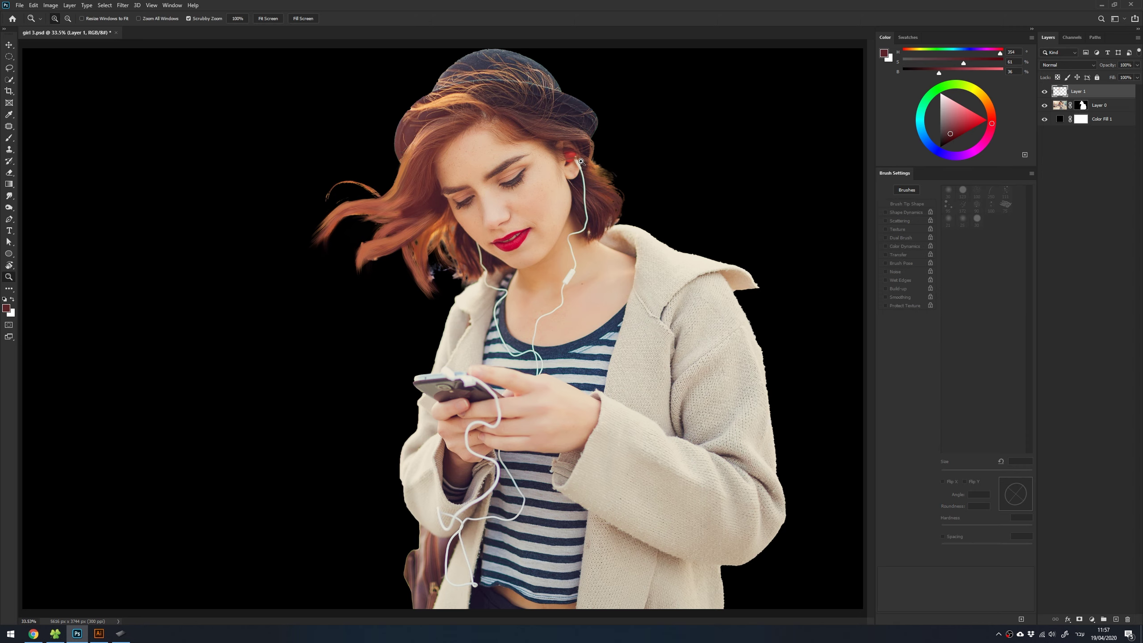
mouse_move(554, 118)
mouse_down()
mouse_move(591, 337)
mouse_move(580, 301)
mouse_up()
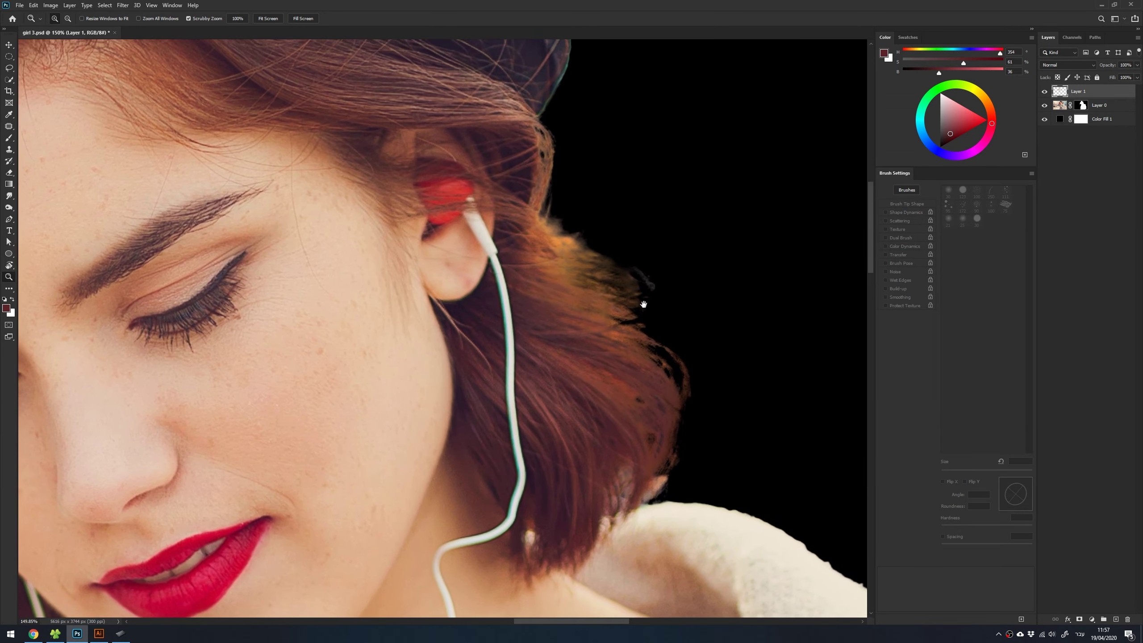
key(b)
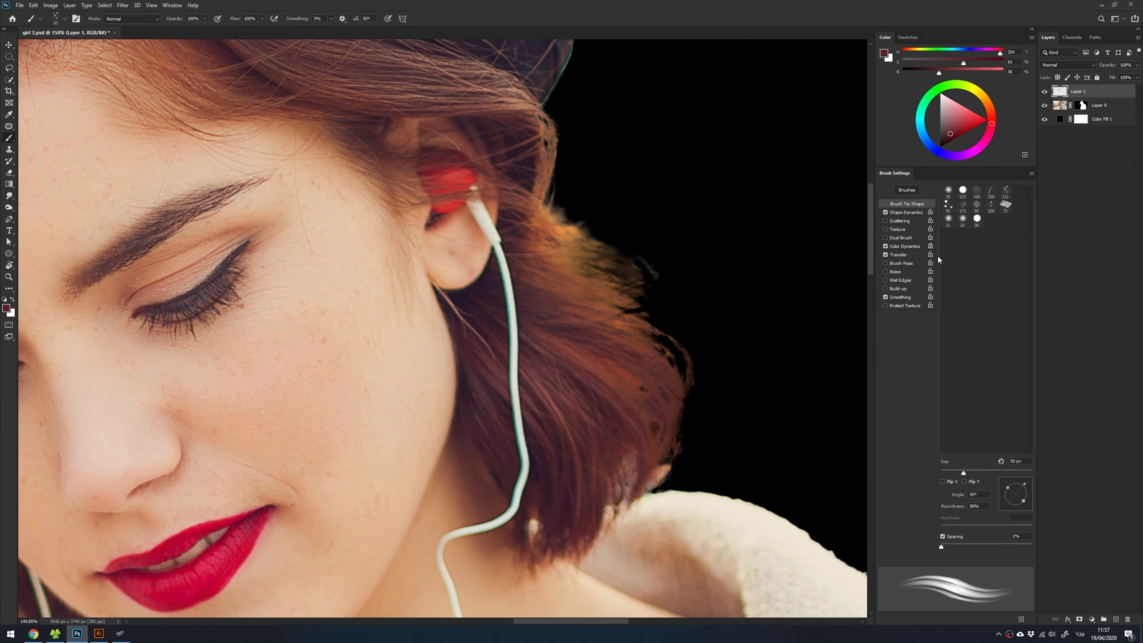
click(886, 246)
click(1082, 112)
drag(591, 268, 500, 254)
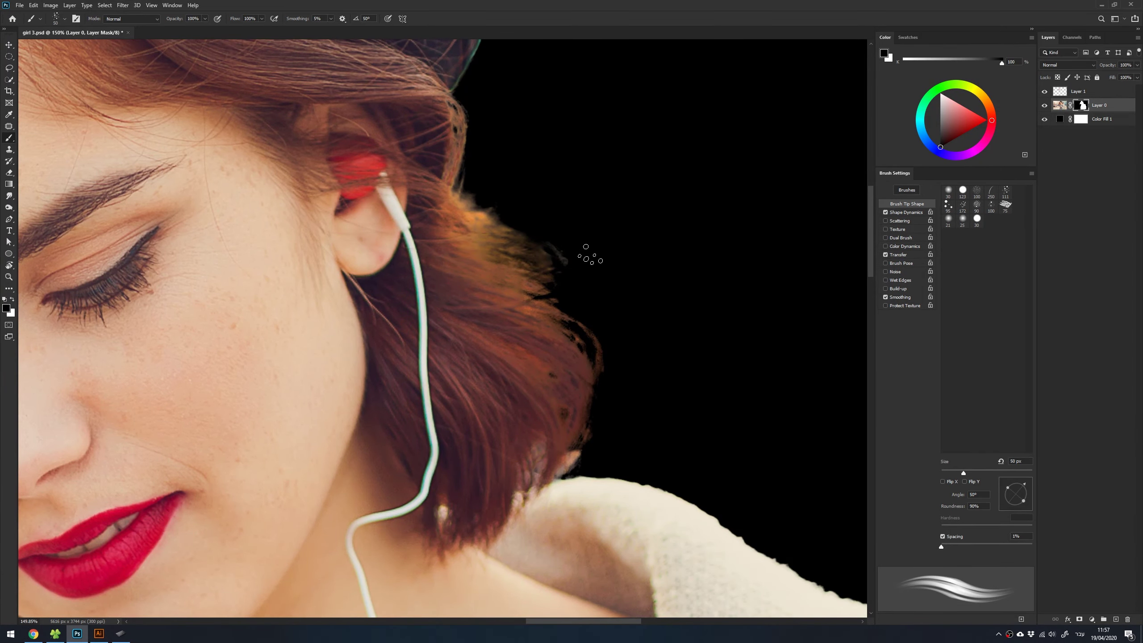
Paint black with a 70 px hard round brush on the mask to smooth the hair edge behind the ear
right_click(587, 248)
click(651, 333)
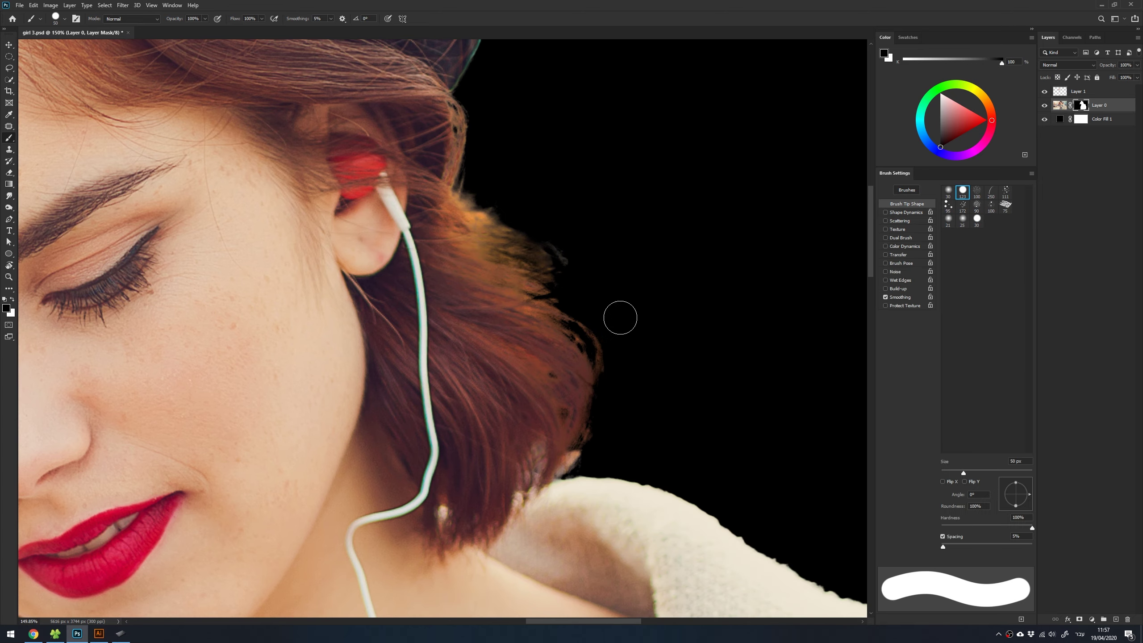
key(Return)
mouse_move(485, 176)
mouse_down()
mouse_move(471, 197)
mouse_move(561, 281)
mouse_move(599, 354)
mouse_move(597, 411)
mouse_move(572, 451)
mouse_move(549, 449)
mouse_move(544, 326)
mouse_move(475, 247)
mouse_move(469, 102)
mouse_move(469, 232)
mouse_move(533, 326)
mouse_move(544, 426)
mouse_move(518, 319)
mouse_move(462, 221)
mouse_move(463, 157)
mouse_up()
key(bracketright)
key(bracketright)
key(bracketleft)
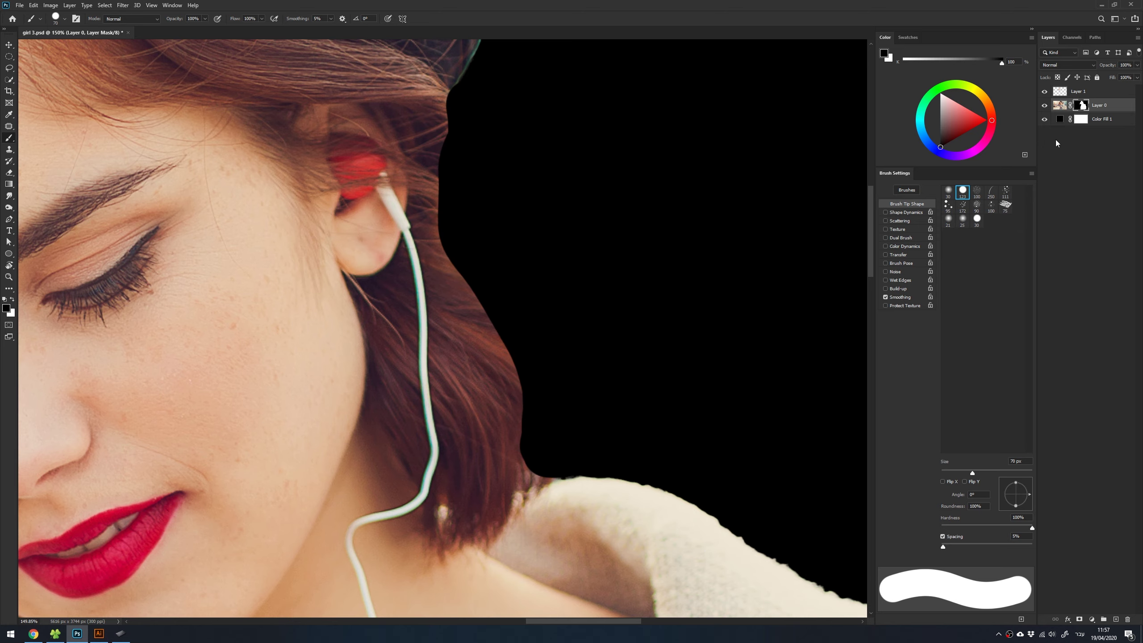
click(1044, 120)
drag(511, 221, 577, 263)
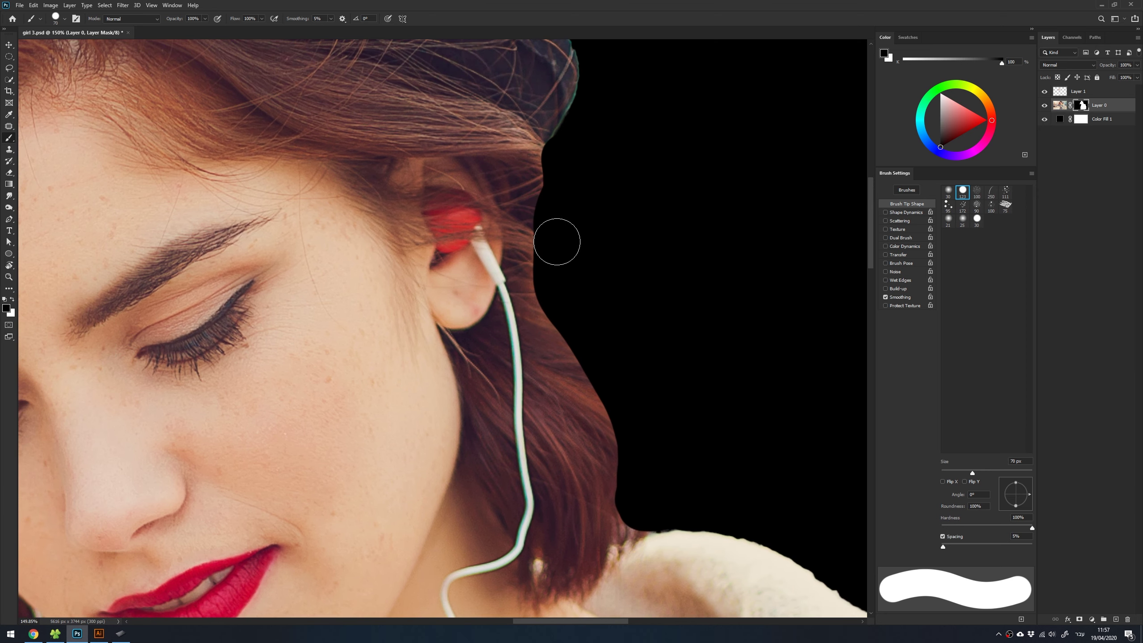
right_click(556, 242)
With the 111 scatter brush at 60 px in white, restore hair strands along the lower edge
double_click(581, 367)
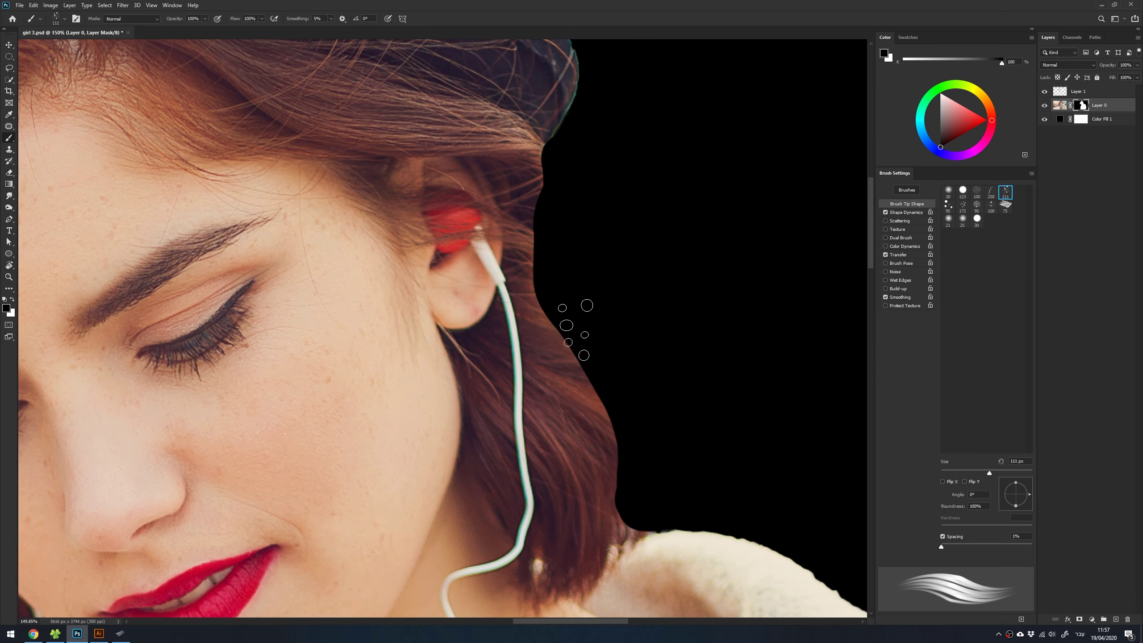
key(x)
key(bracketleft)
key(bracketleft)
key(bracketleft)
mouse_move(535, 166)
mouse_down()
mouse_move(529, 176)
mouse_move(651, 402)
mouse_move(648, 472)
mouse_move(579, 427)
mouse_move(567, 309)
mouse_move(613, 374)
mouse_up()
drag(559, 320, 529, 282)
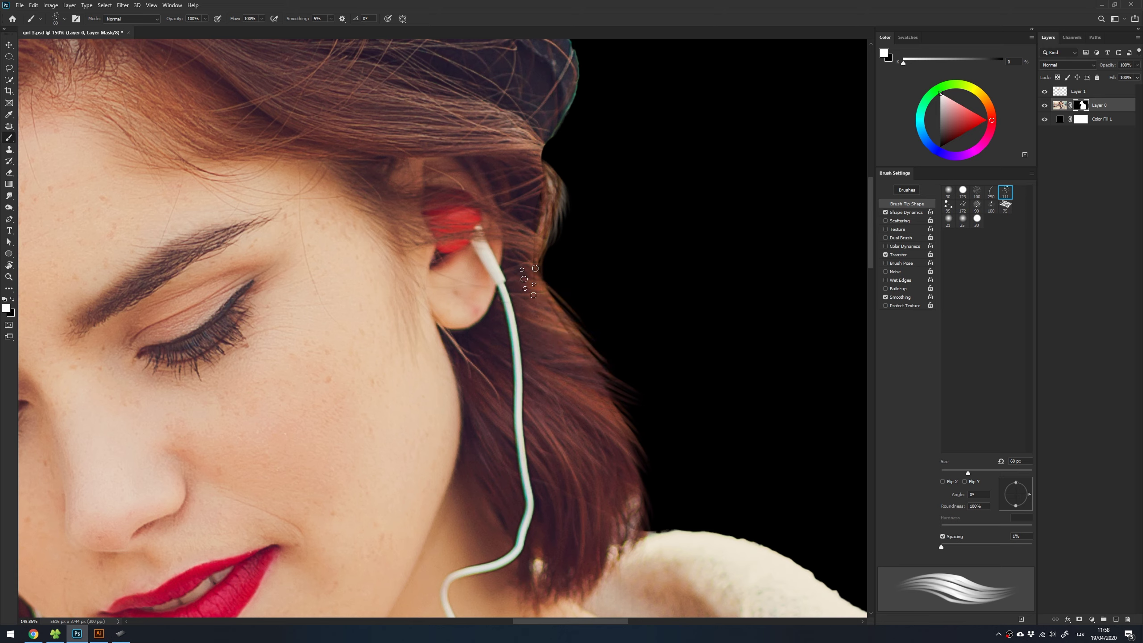
mouse_move(604, 367)
mouse_down()
mouse_move(650, 455)
mouse_move(644, 504)
mouse_up()
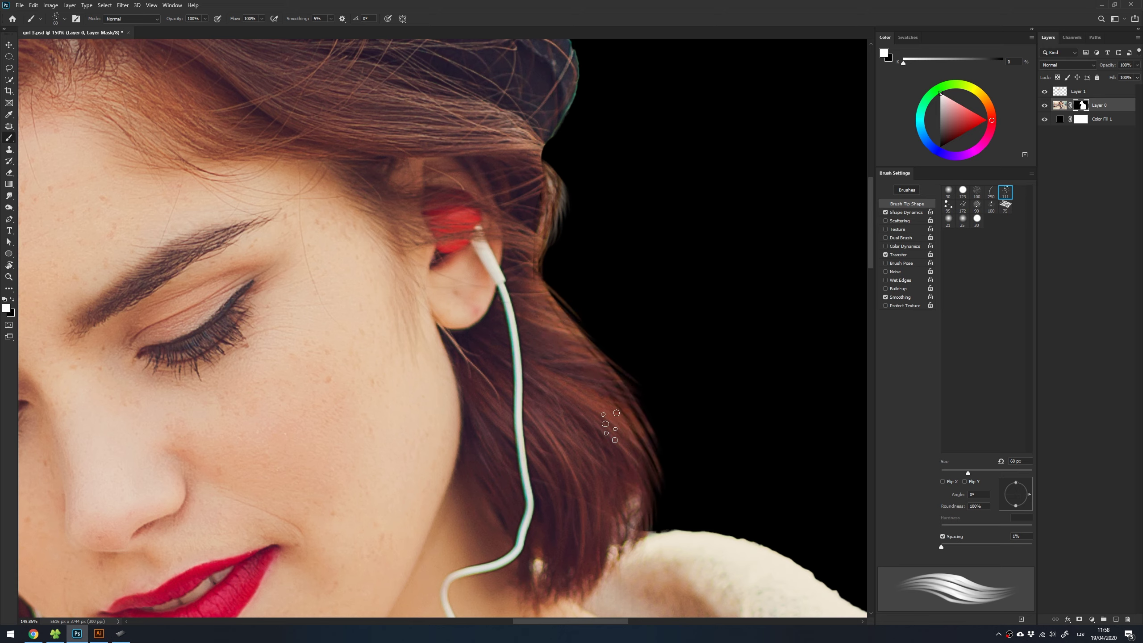
mouse_move(612, 364)
mouse_down()
mouse_move(654, 458)
mouse_move(551, 357)
mouse_up()
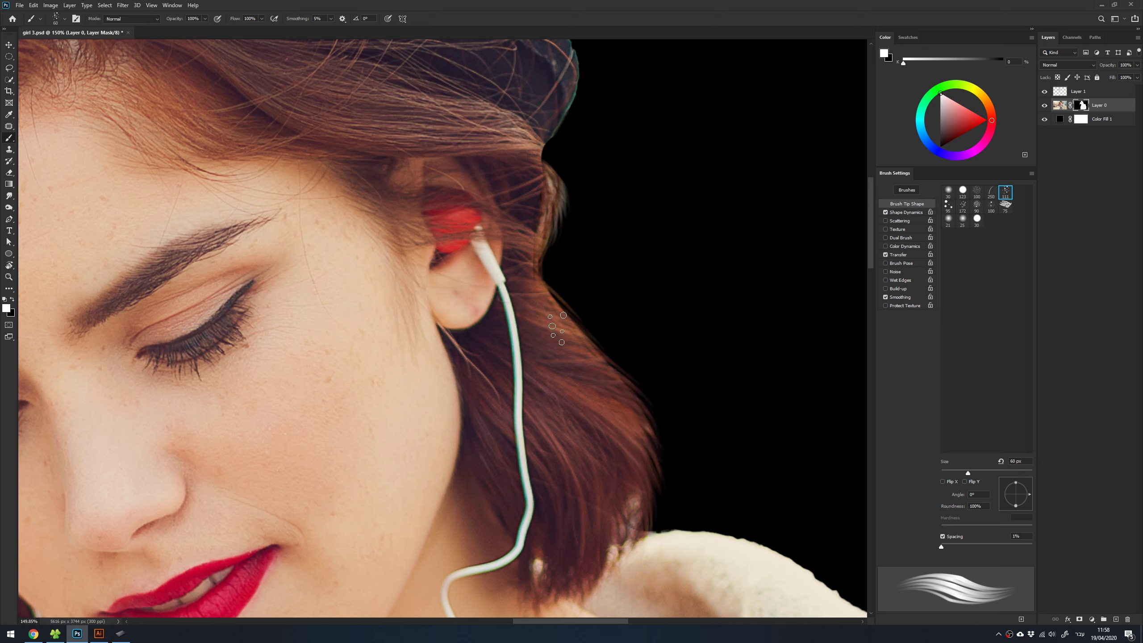
Restore more wispy strands along the right edge and near the ear
mouse_move(523, 293)
mouse_down()
mouse_move(639, 392)
mouse_move(565, 277)
mouse_up()
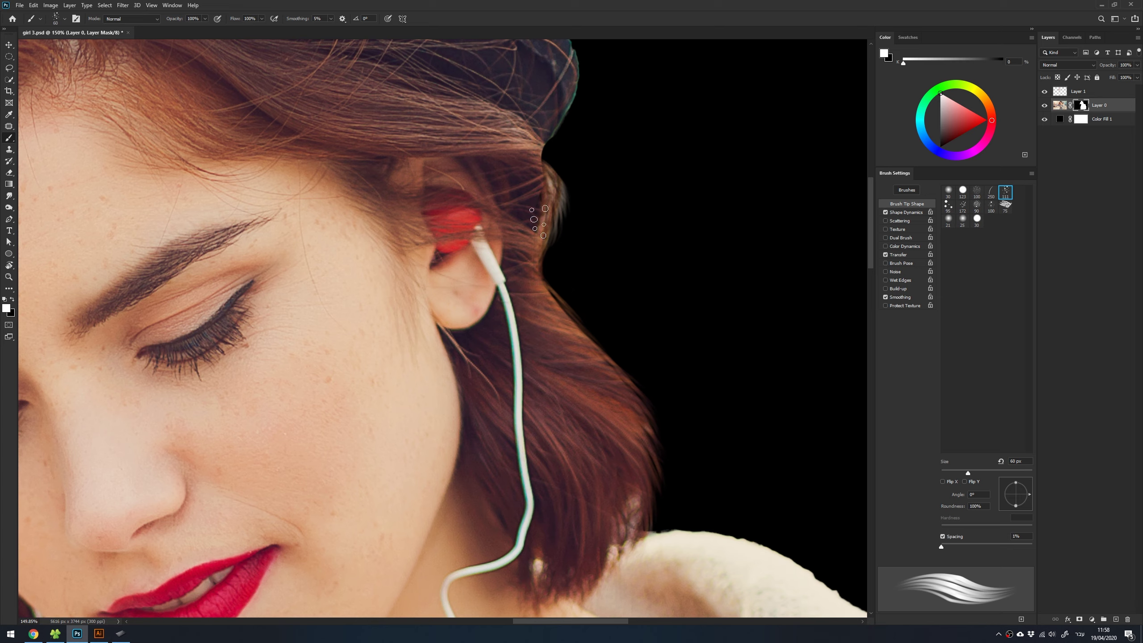
mouse_move(538, 222)
mouse_down()
mouse_move(554, 319)
mouse_move(613, 358)
mouse_up()
drag(568, 290, 632, 359)
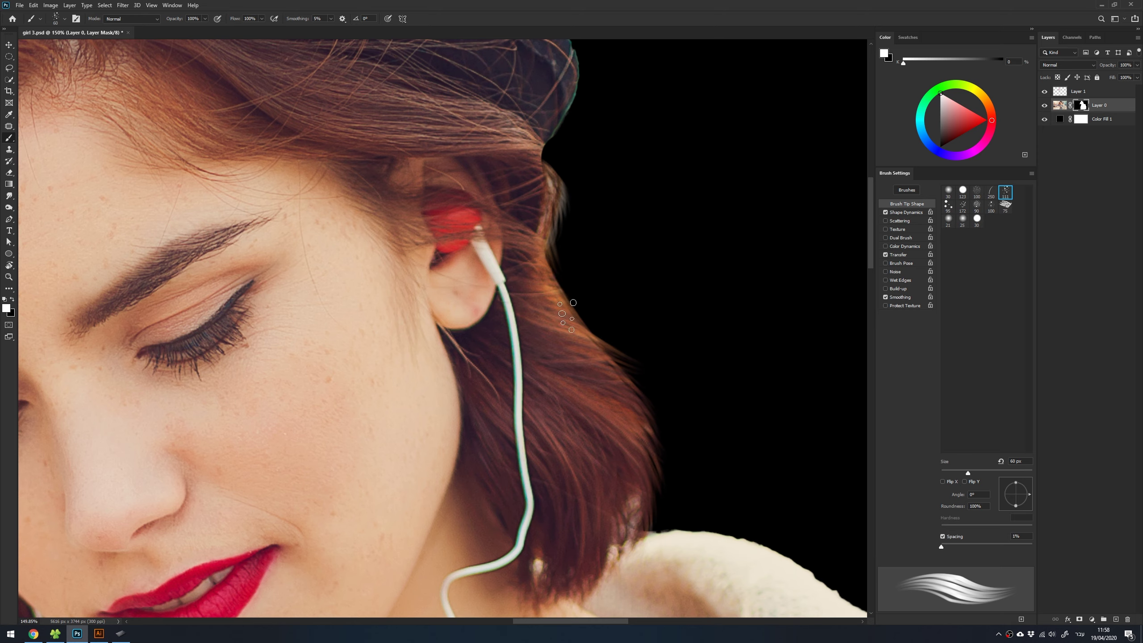
mouse_move(566, 316)
mouse_down()
mouse_move(612, 327)
mouse_move(582, 265)
mouse_up()
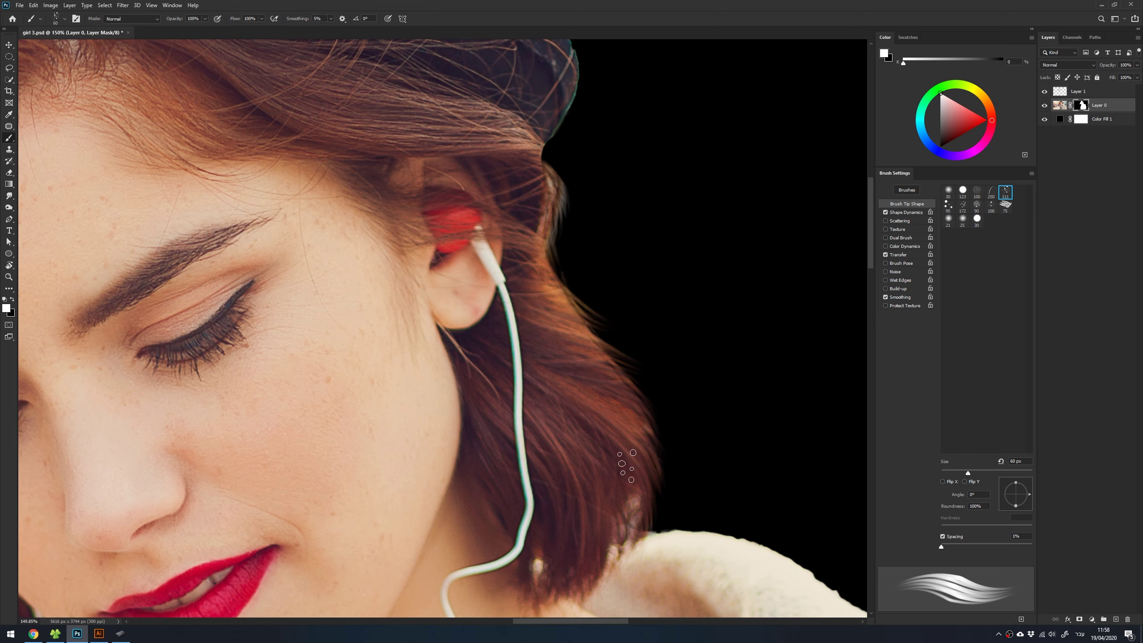
drag(553, 181, 542, 249)
mouse_move(531, 157)
mouse_down()
mouse_move(552, 234)
mouse_move(556, 207)
mouse_move(531, 167)
mouse_move(553, 184)
mouse_move(552, 297)
mouse_move(560, 249)
mouse_move(548, 333)
mouse_move(558, 233)
mouse_move(556, 216)
mouse_move(555, 330)
mouse_move(549, 221)
mouse_move(553, 238)
mouse_move(538, 217)
mouse_move(570, 246)
mouse_up()
Mask out the light halo near the ear and above the shoulder in black, then zoom out
key(x)
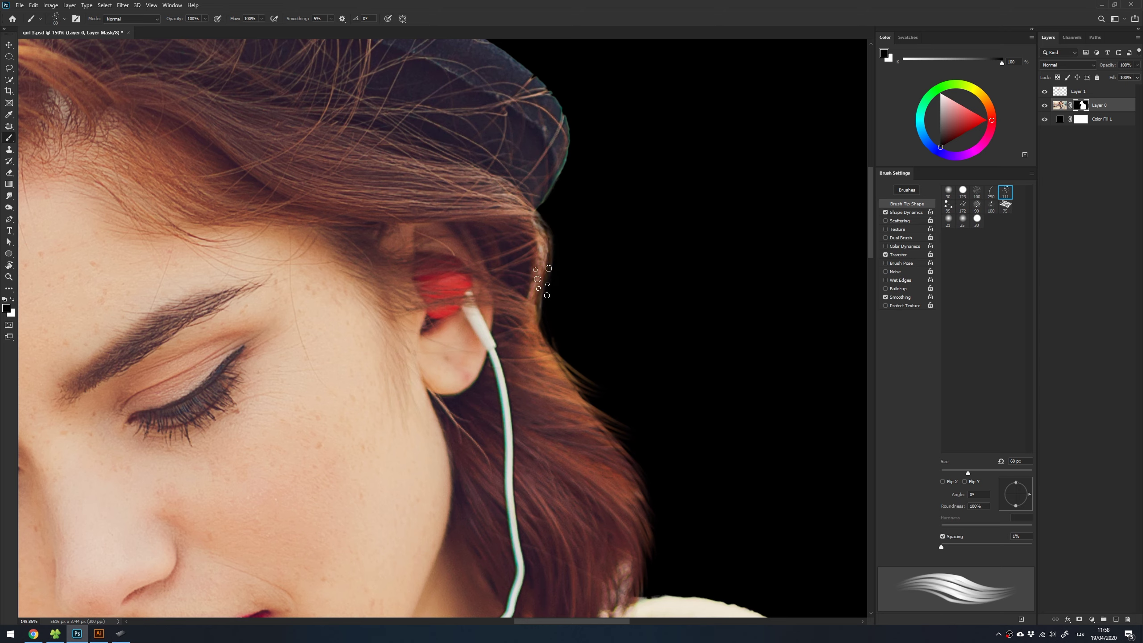
mouse_move(541, 282)
mouse_down()
mouse_move(552, 302)
mouse_move(545, 233)
mouse_move(553, 263)
mouse_up()
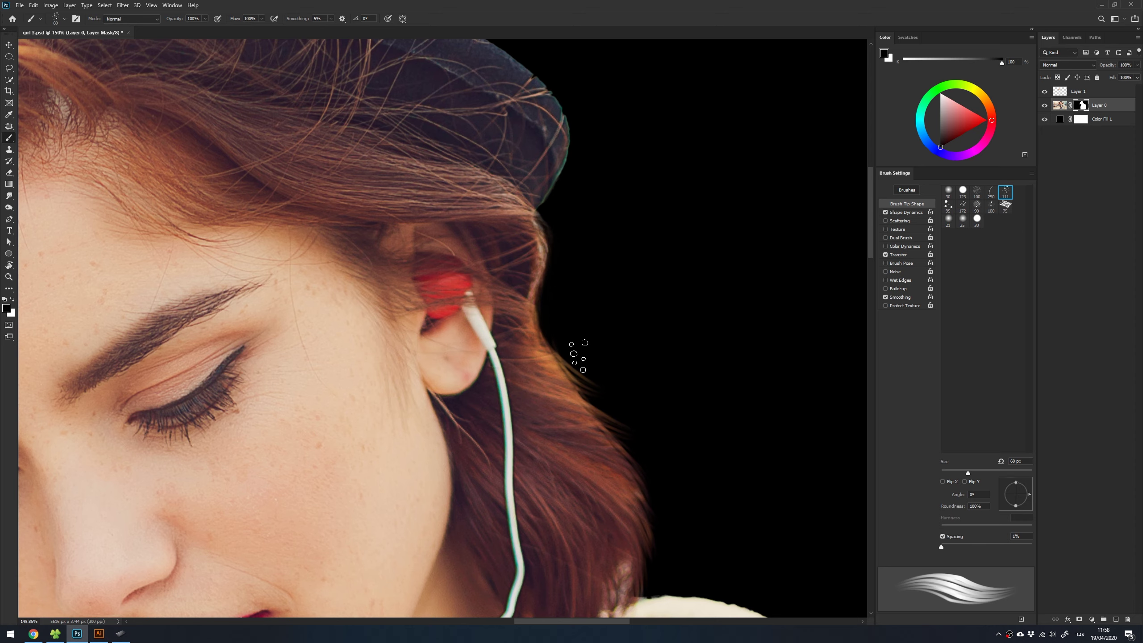
drag(607, 394, 541, 317)
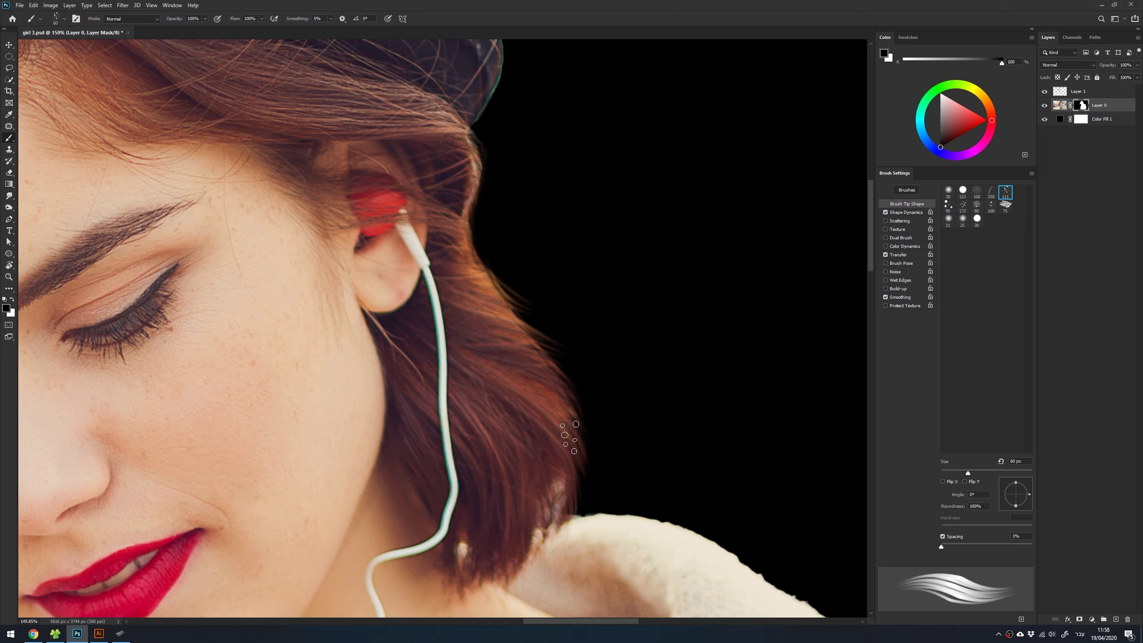
drag(569, 477, 557, 488)
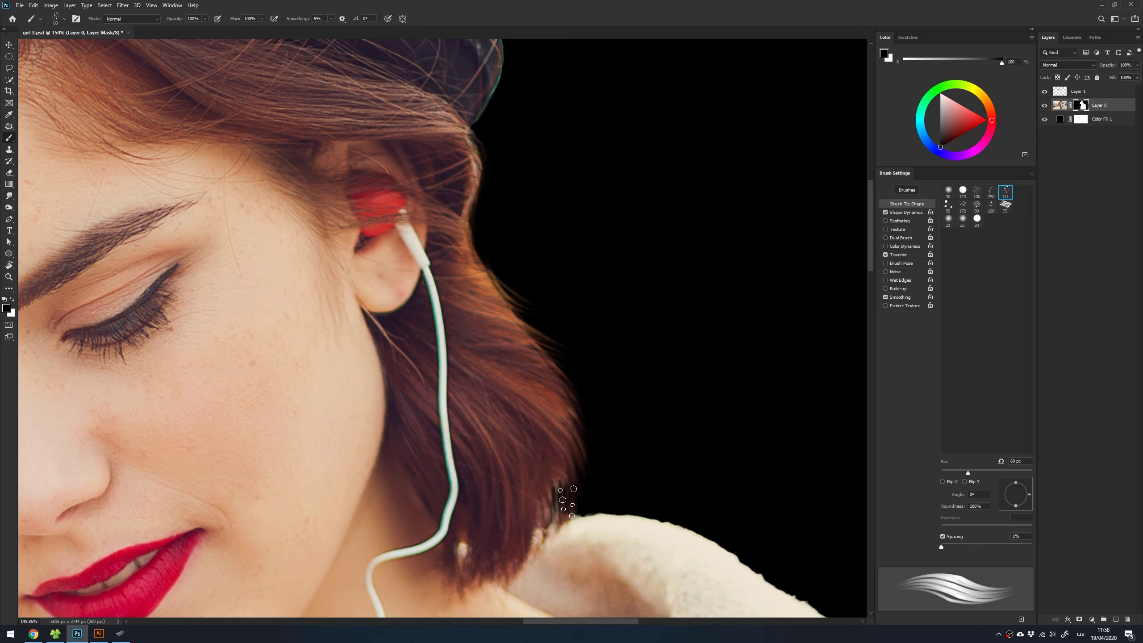
key(x)
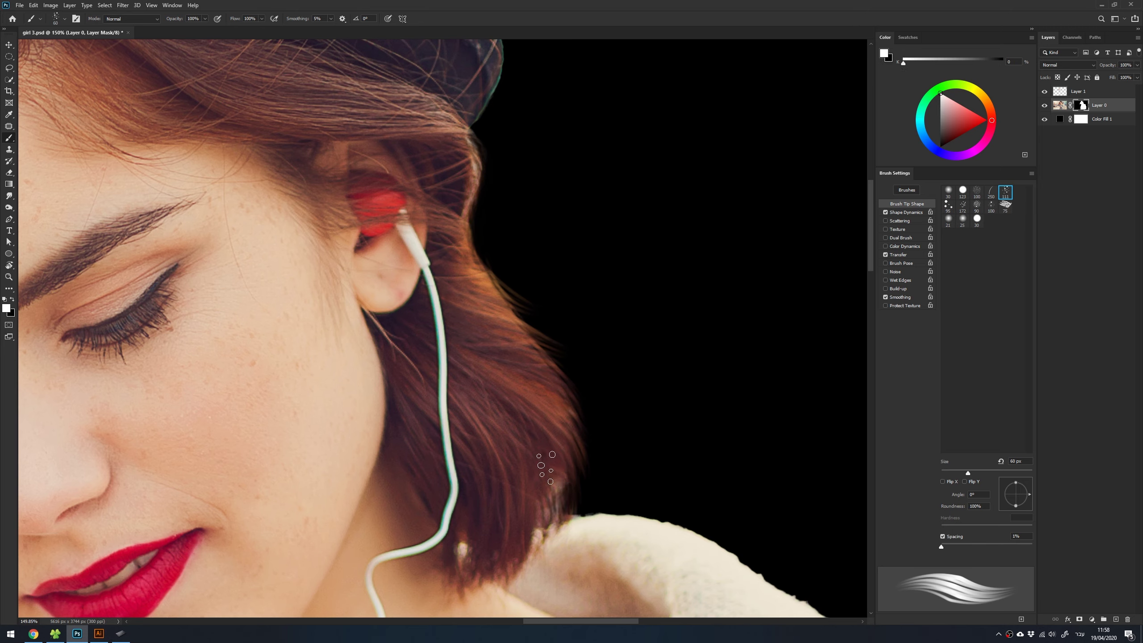
key(x)
key(x)
scroll(533, 314, down, 3)
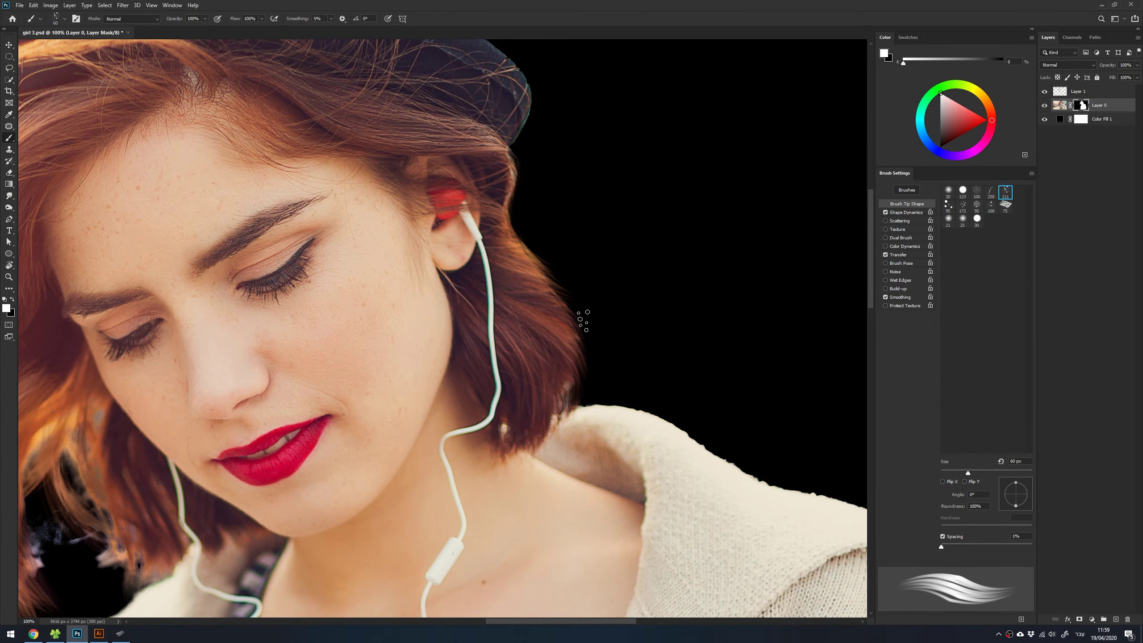
With the 90 scatter brush, reveal wispy strands beside the ear and along the right hair edge, then fit the image
right_click(596, 287)
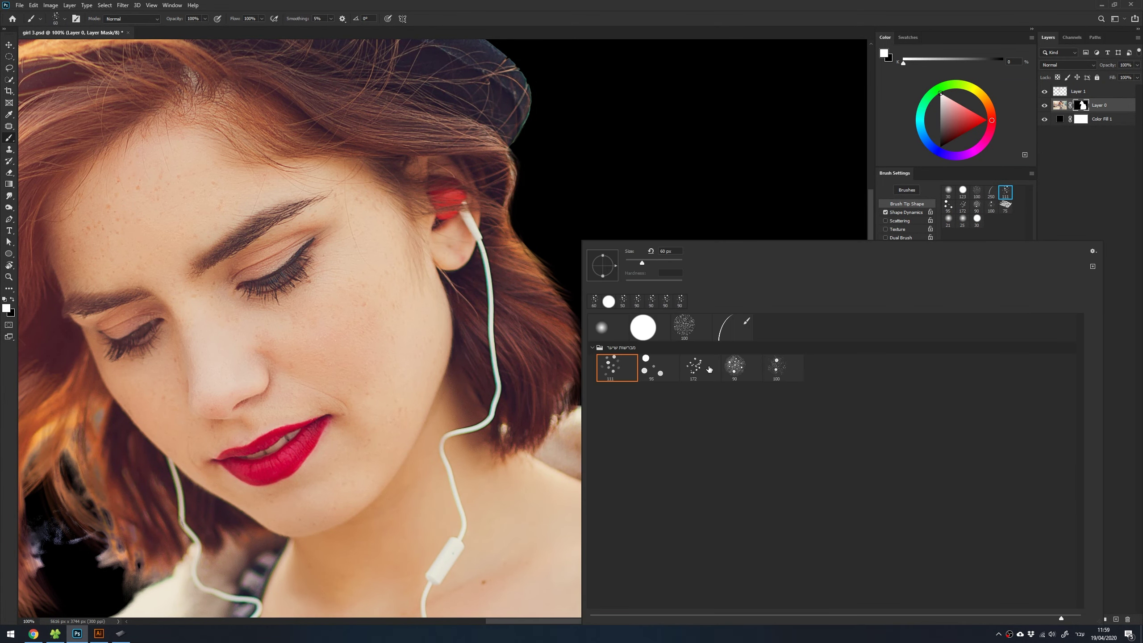
double_click(740, 371)
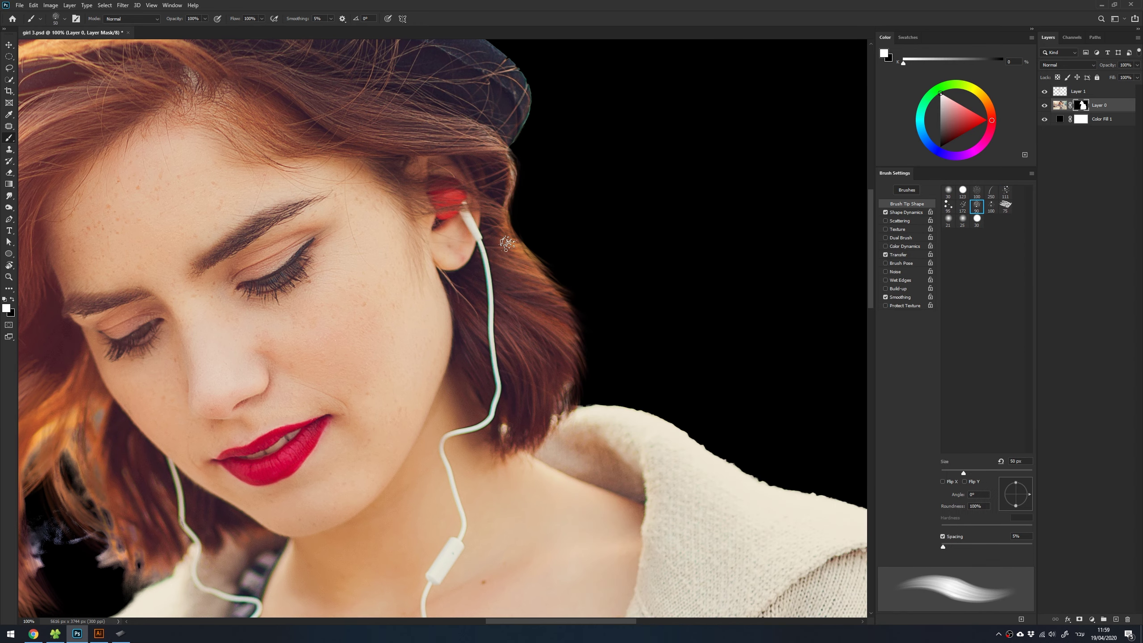
mouse_move(535, 238)
mouse_down()
mouse_move(513, 198)
mouse_move(525, 249)
mouse_up()
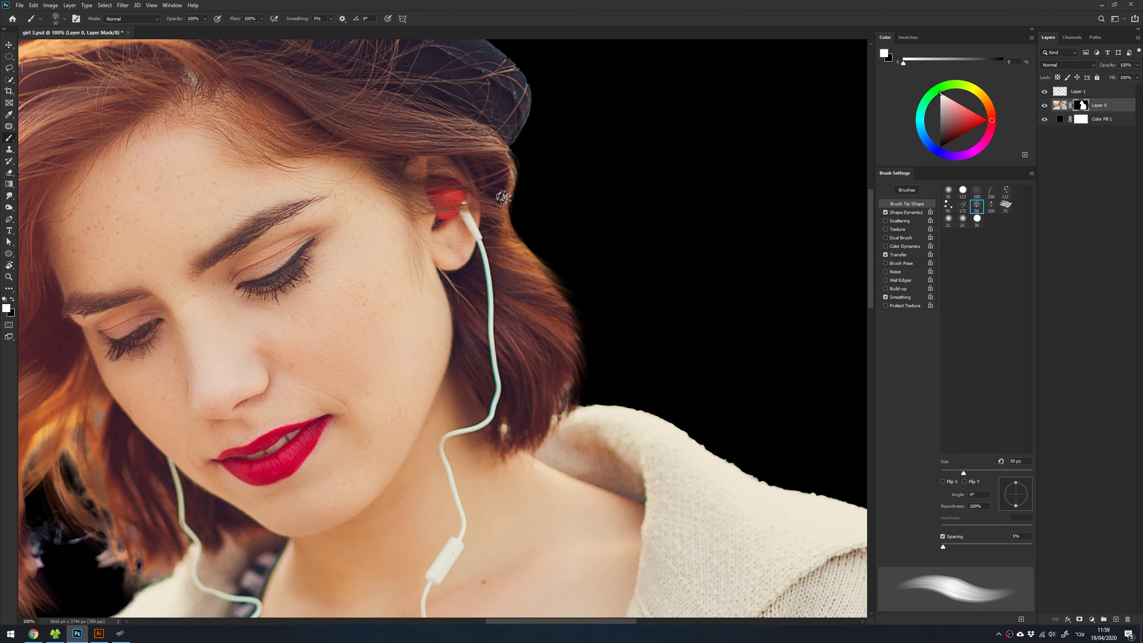
drag(581, 301, 576, 417)
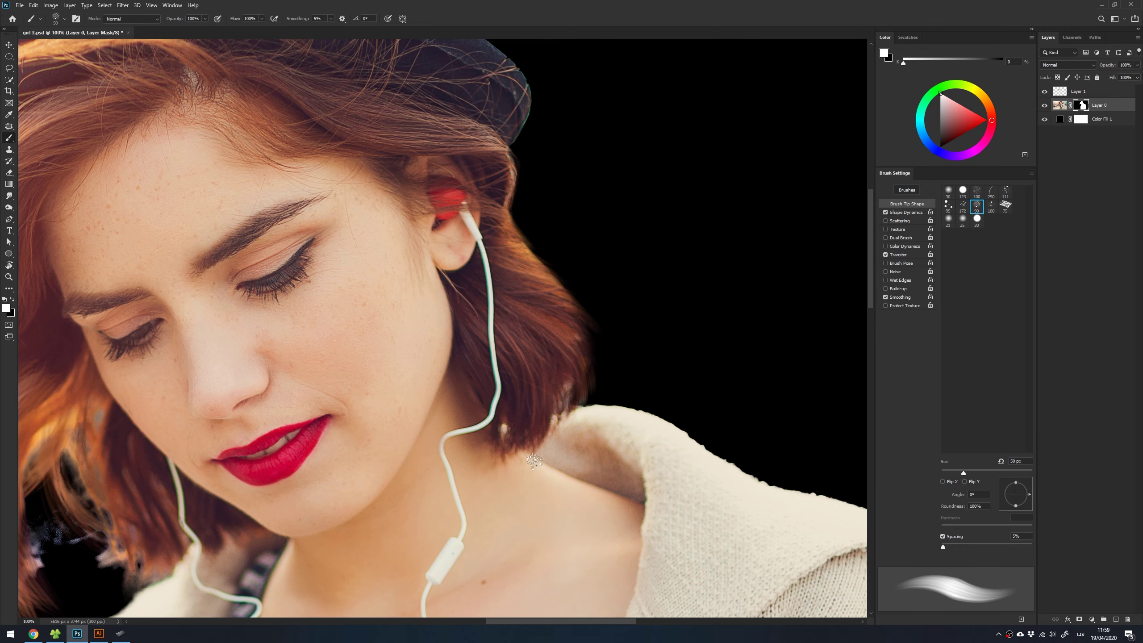
drag(437, 357, 554, 345)
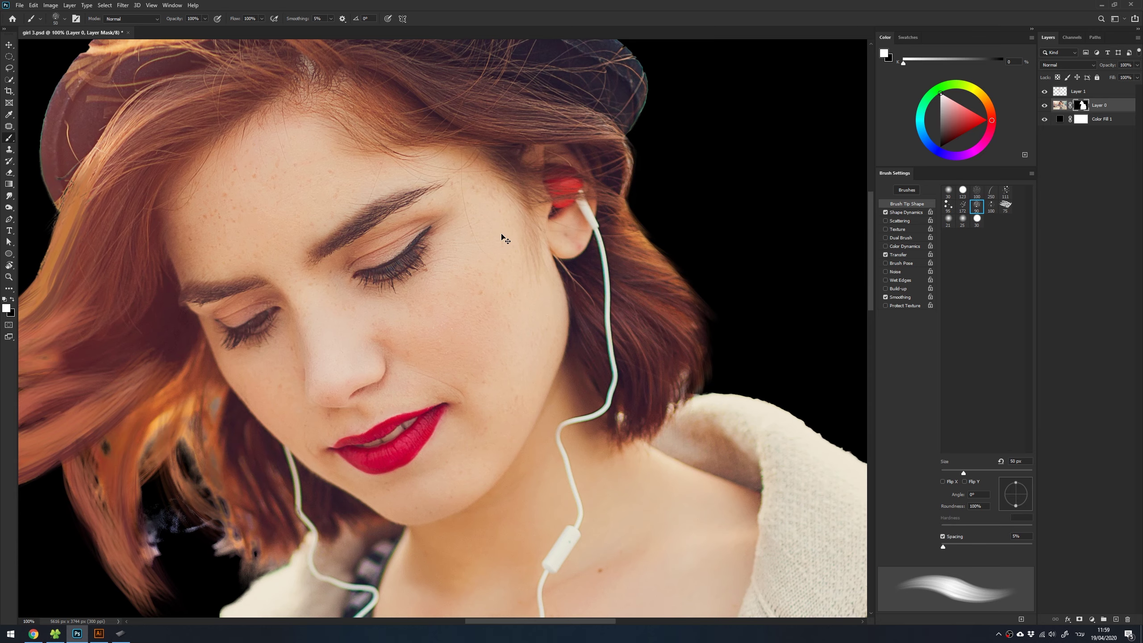
key(ctrl+0)
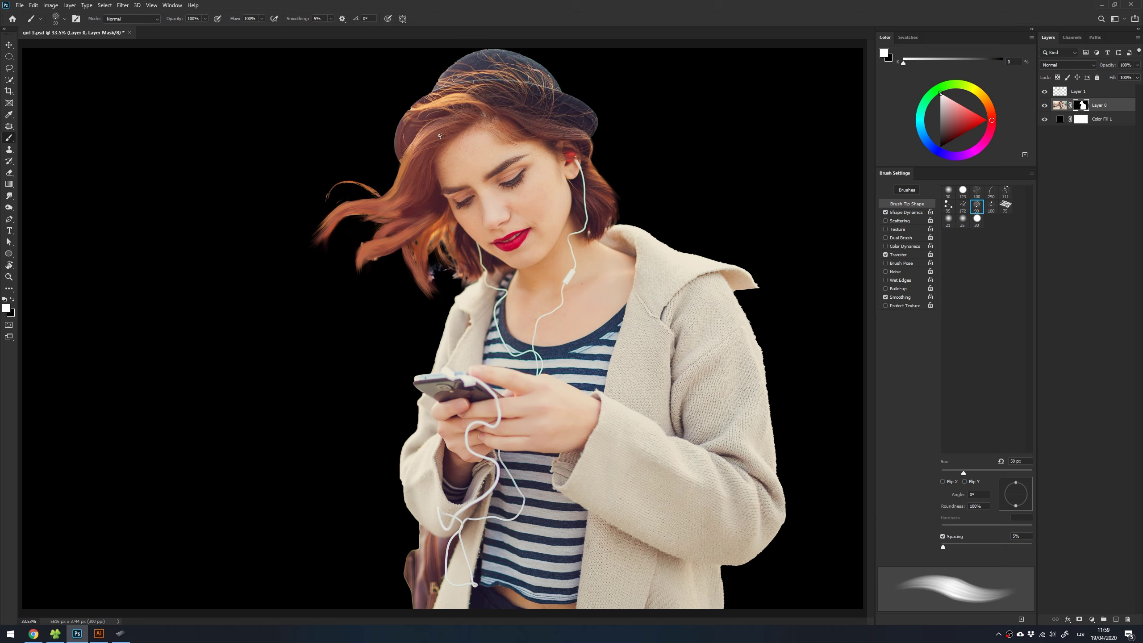
Zoom in on the hat's top-left edge and set up a soft round brush at 8 px
key(z)
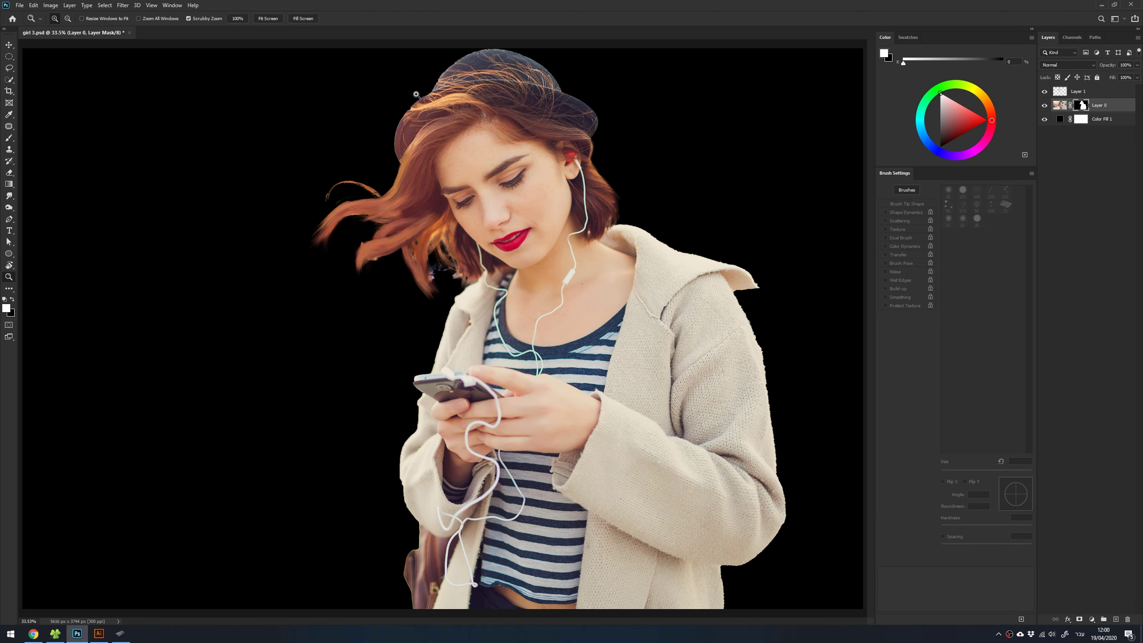
drag(416, 94, 494, 277)
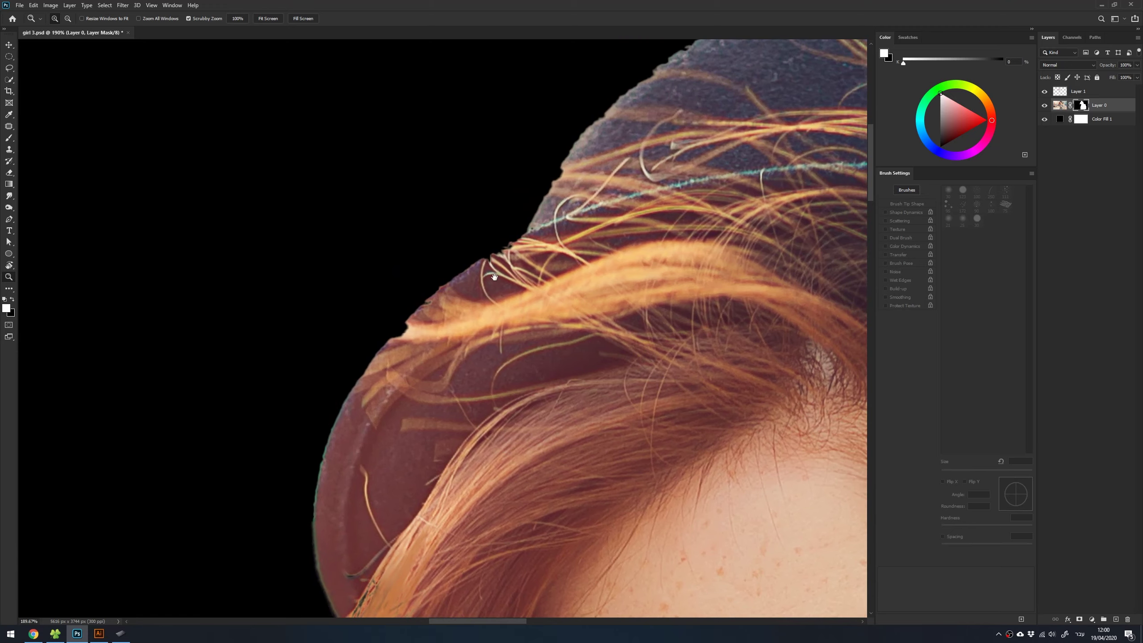
key(b)
right_click(457, 243)
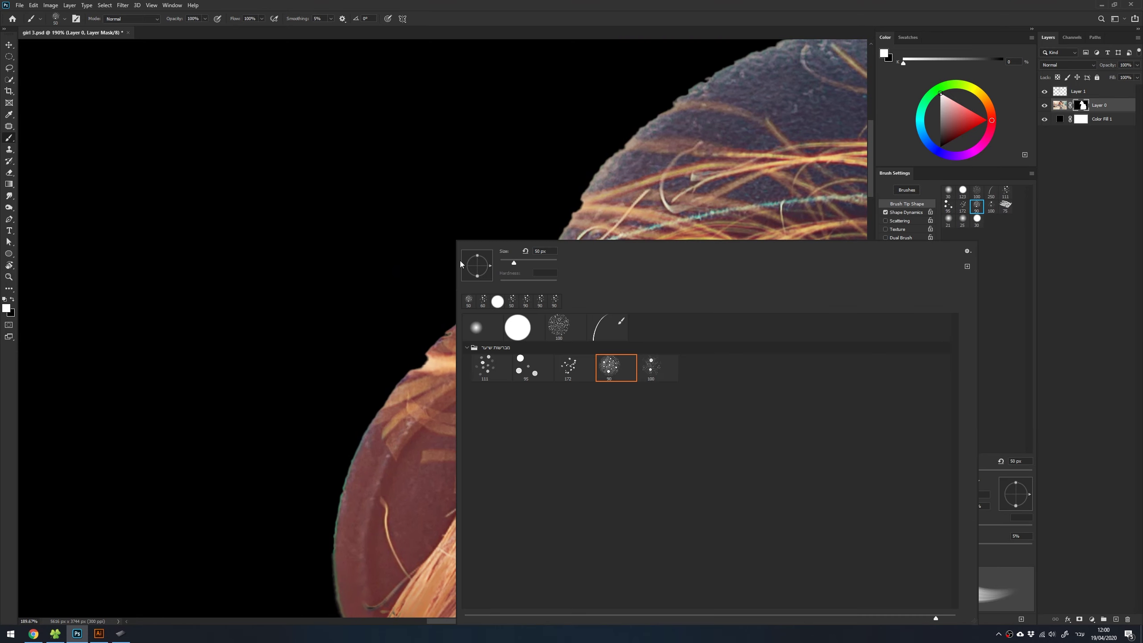
click(486, 332)
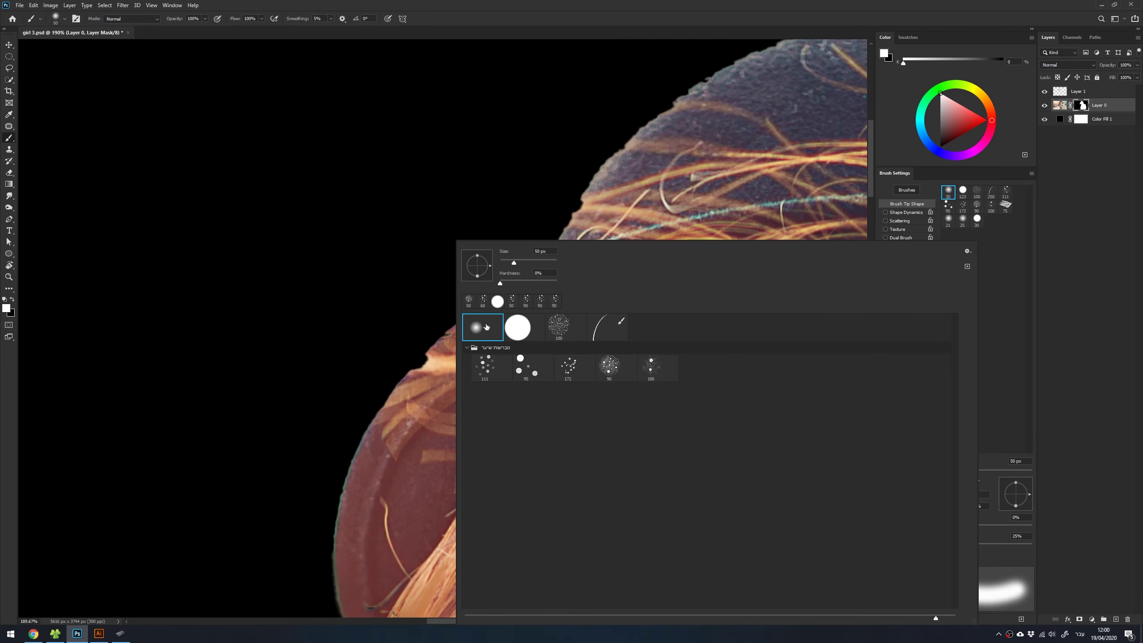
key(Return)
key(bracketleft)
key(bracketleft)
key(bracketleft)
key(bracketleft)
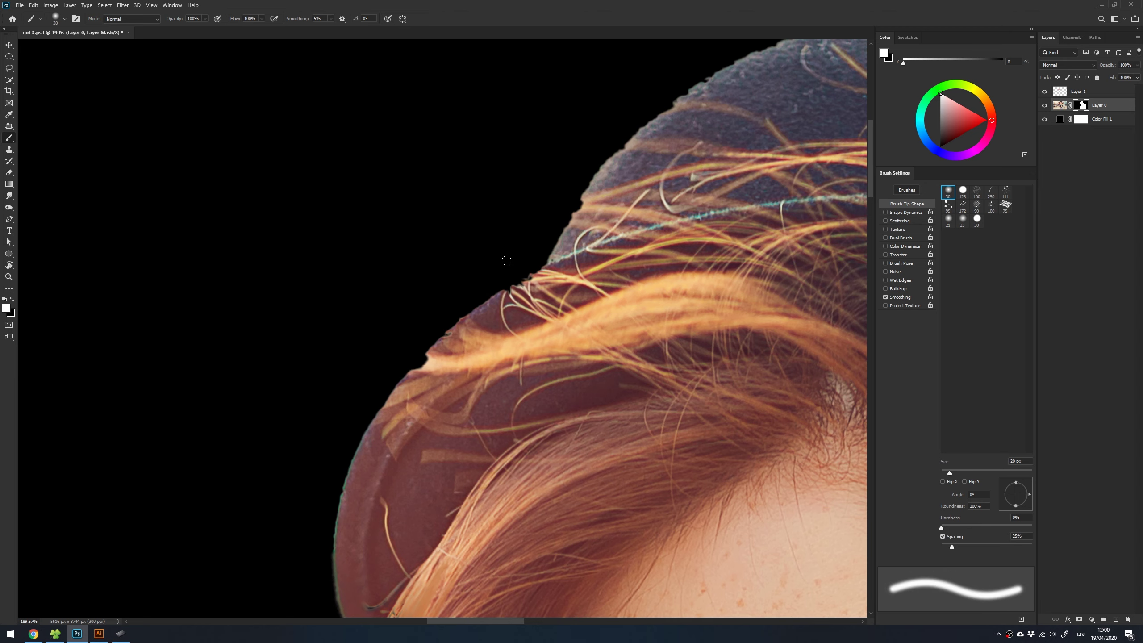
key(bracketleft)
key(bracketleft)
Undo a trial stroke on the mask, target Layer 1, and paint a trial strand there
scroll(522, 268, up, 1)
scroll(531, 297, up, 1)
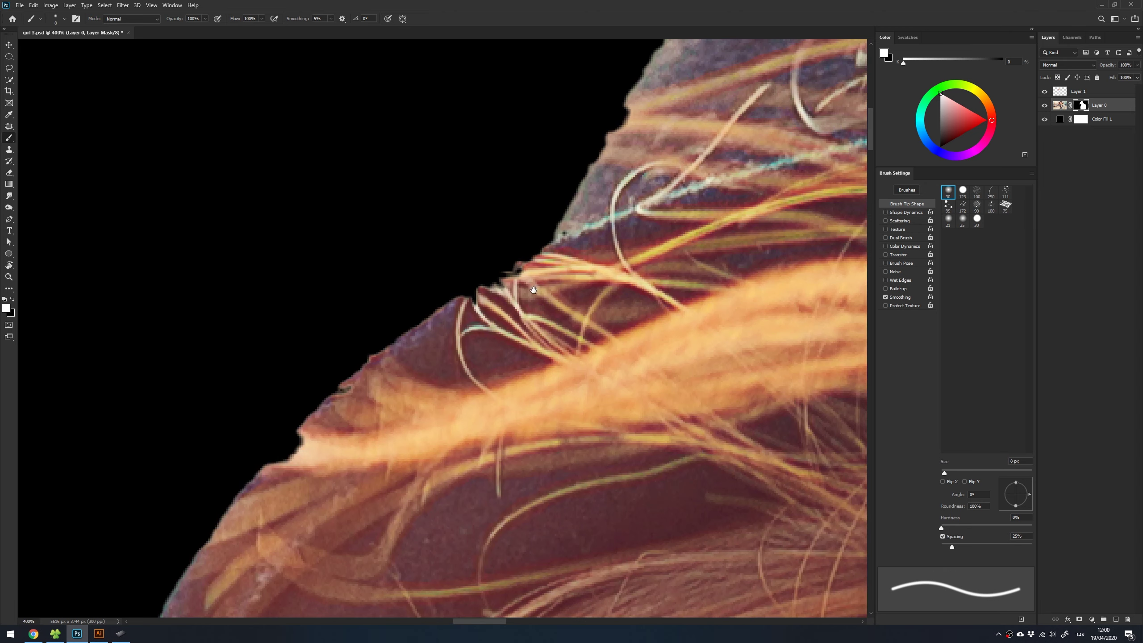
scroll(490, 345, up, 1)
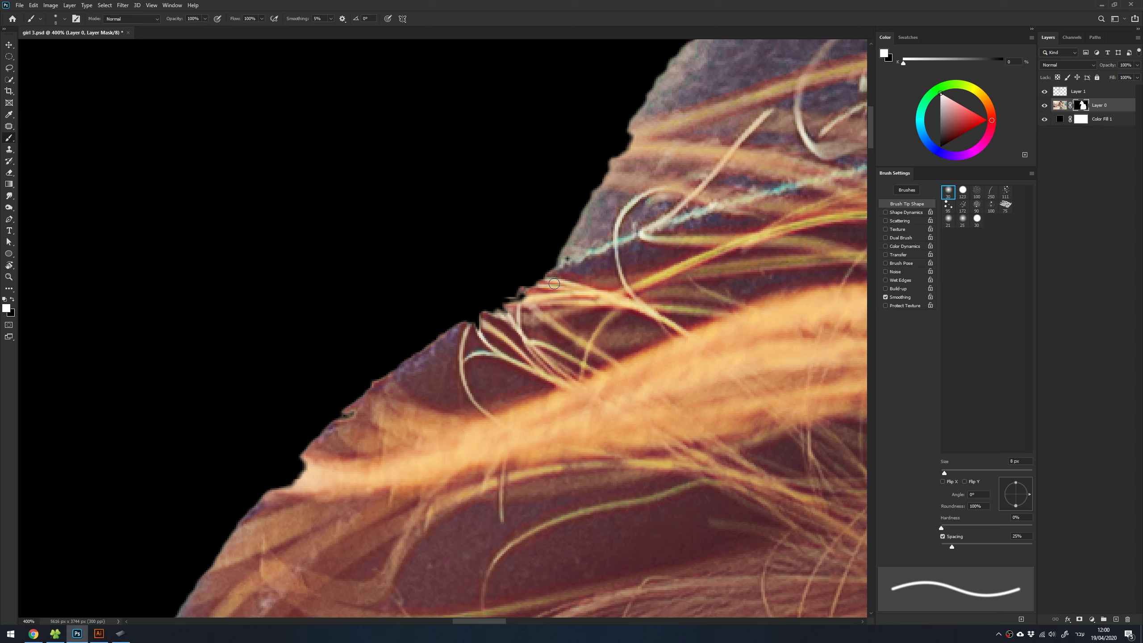
drag(474, 308, 545, 273)
key(ctrl+z)
click(1072, 94)
drag(469, 240, 420, 309)
Replace the trial strand with a curved strand, brush size now following pen pressure
key(ctrl+z)
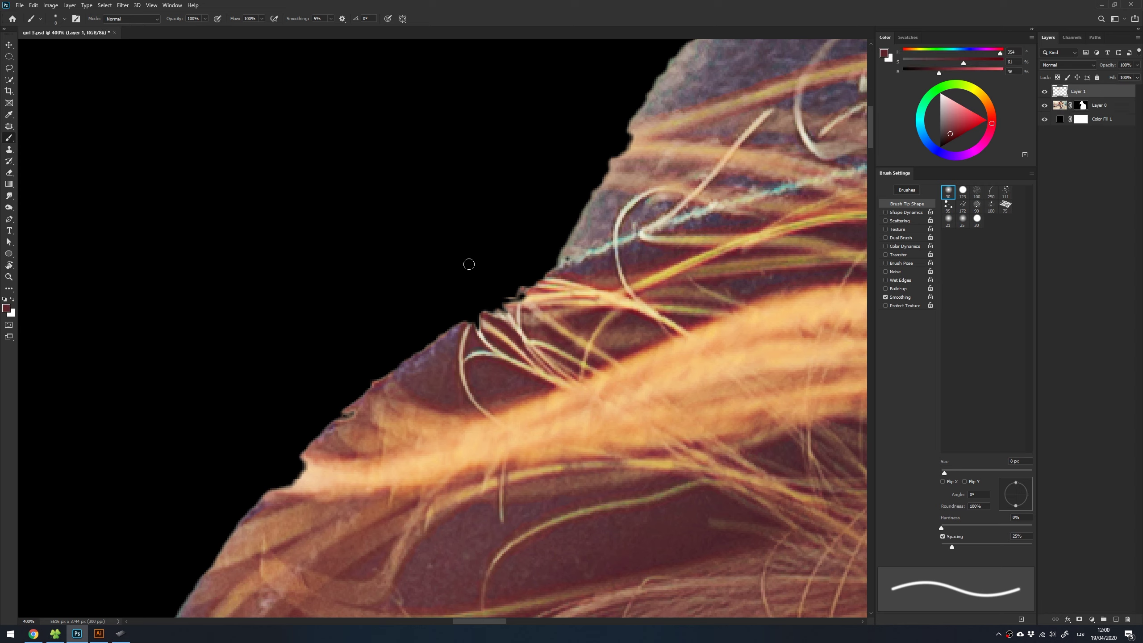
key(bracketleft)
click(389, 19)
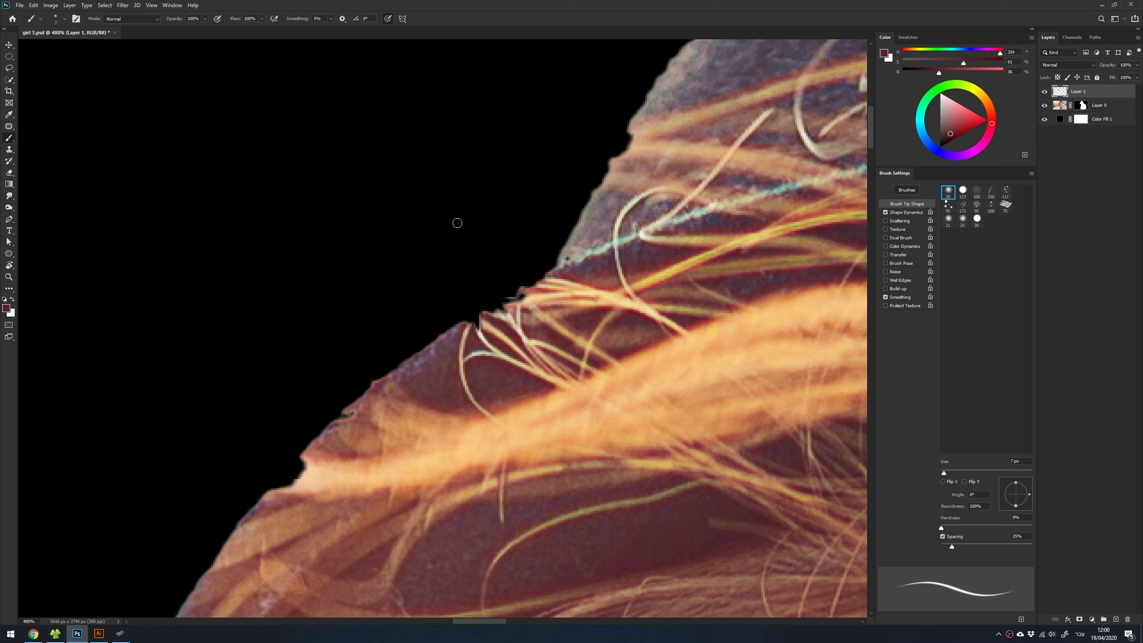
key(bracketright)
key(bracketright)
drag(469, 321, 527, 288)
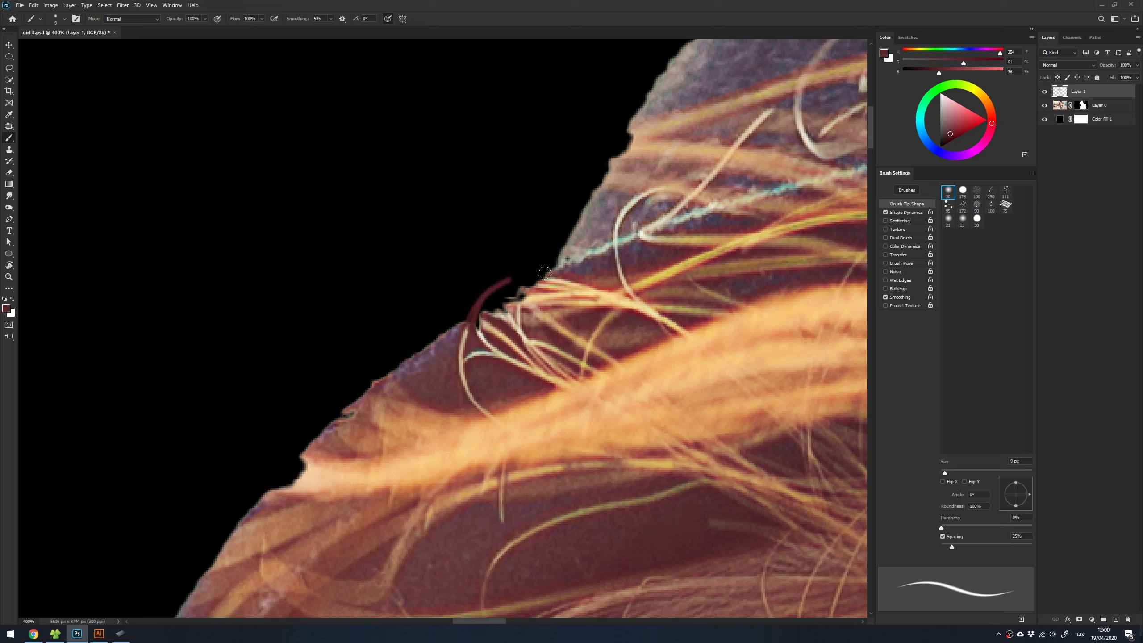
Repaint the strand in beige sampled from the hair, then fill the arc gap at 5 px
key(alt)
alt+click(566, 282)
drag(540, 276, 468, 320)
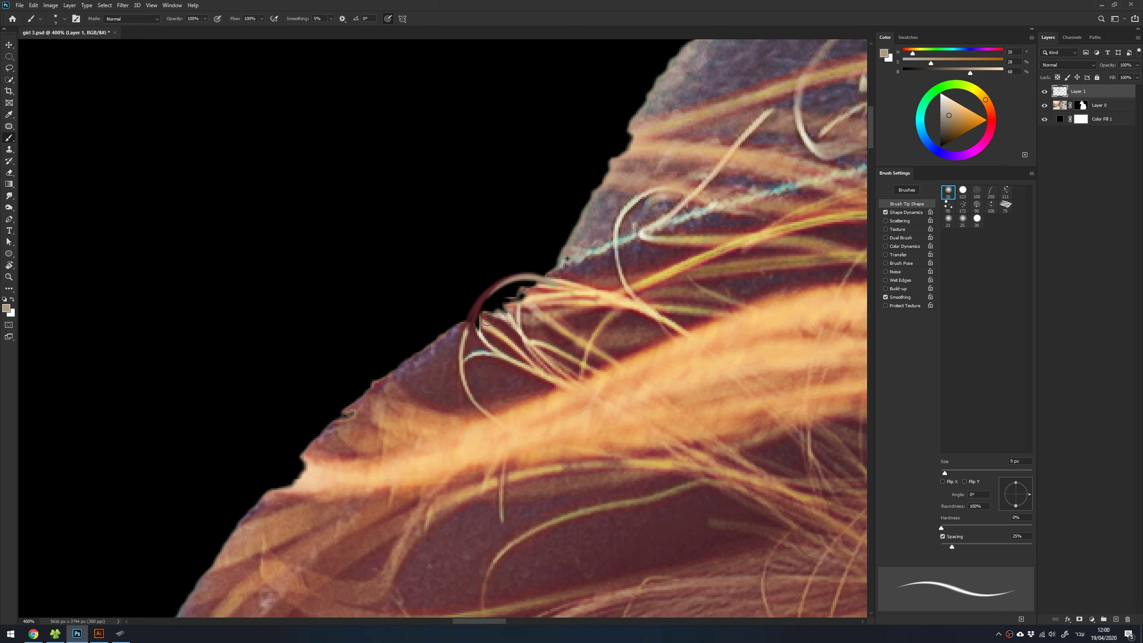
key(bracketleft)
key(bracketleft)
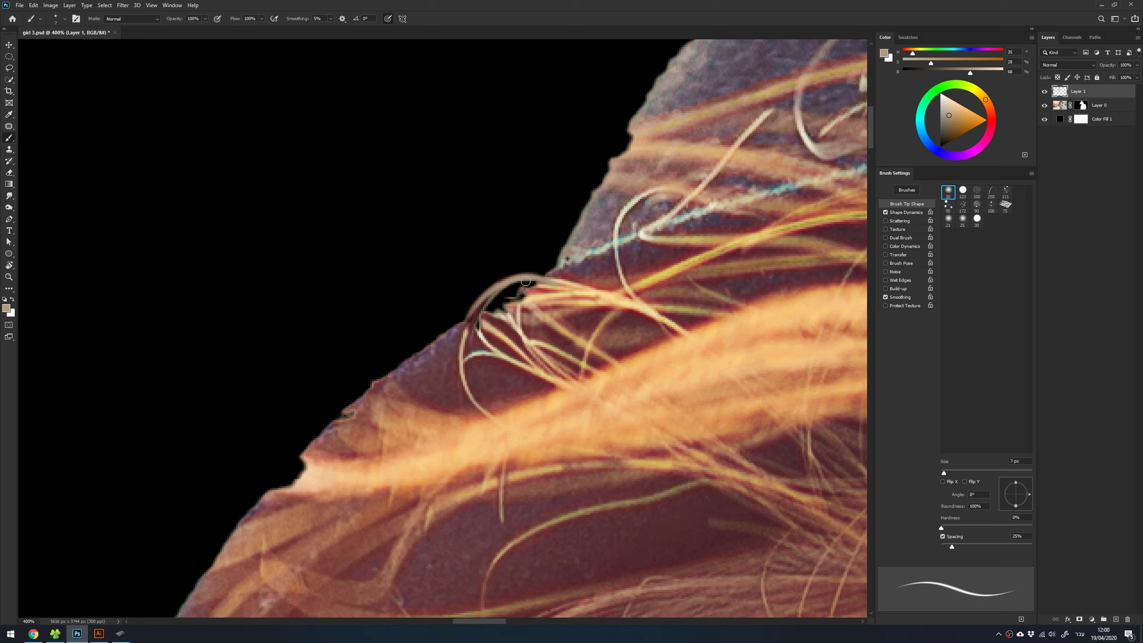
key(bracketleft)
key(bracketleft)
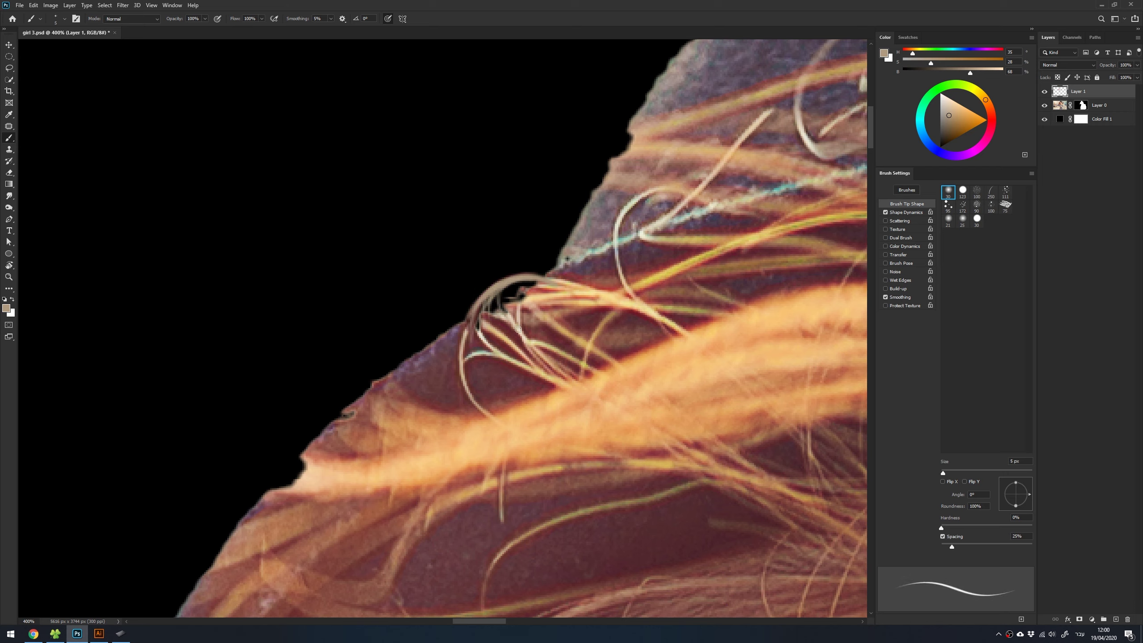
drag(496, 281, 569, 288)
Paint thin wisps above the hair edge and down the left loop, with Color Dynamics on
mouse_move(640, 168)
mouse_down()
mouse_move(513, 259)
mouse_move(472, 234)
mouse_move(440, 233)
mouse_move(484, 266)
mouse_up()
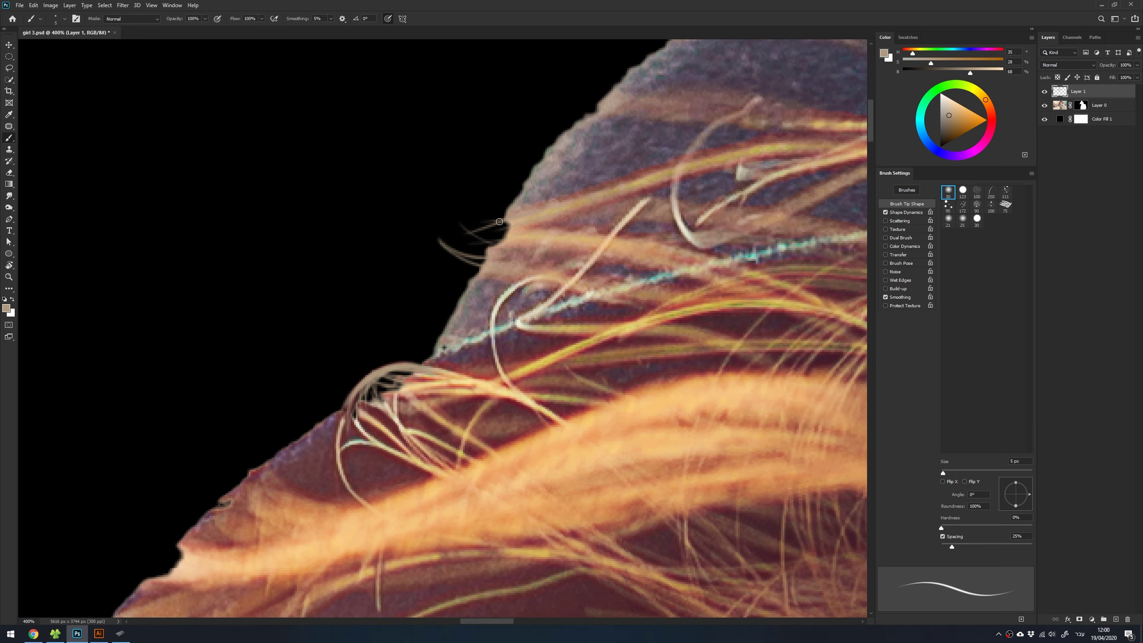
mouse_move(513, 221)
mouse_down()
mouse_move(455, 246)
mouse_move(488, 246)
mouse_up()
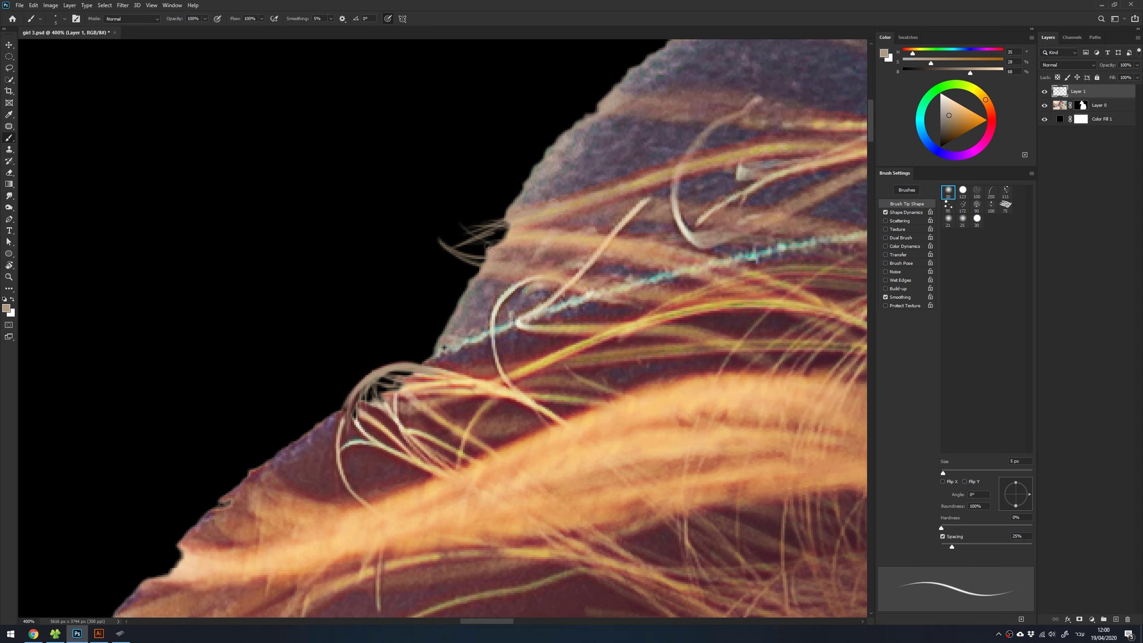
click(905, 248)
drag(485, 263, 432, 245)
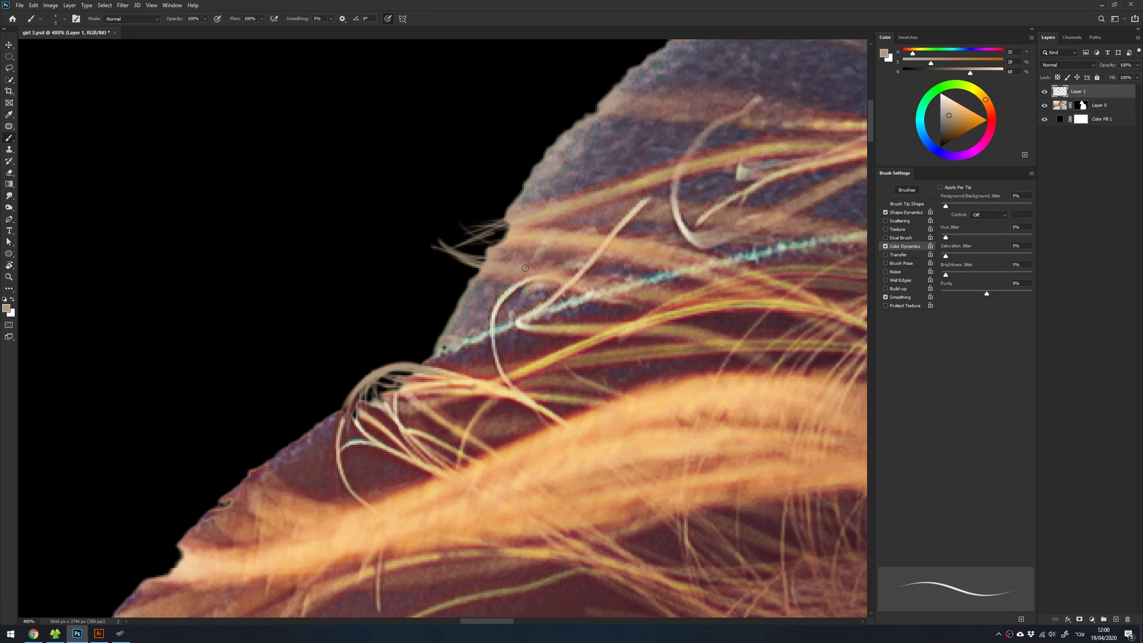
drag(419, 370, 477, 220)
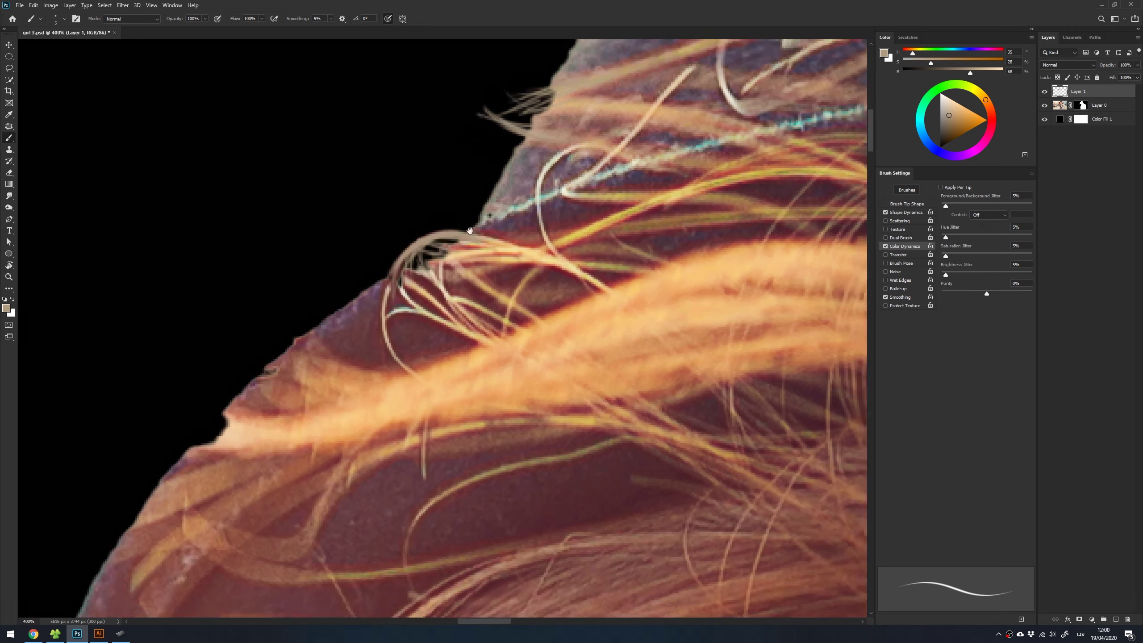
drag(411, 261, 405, 344)
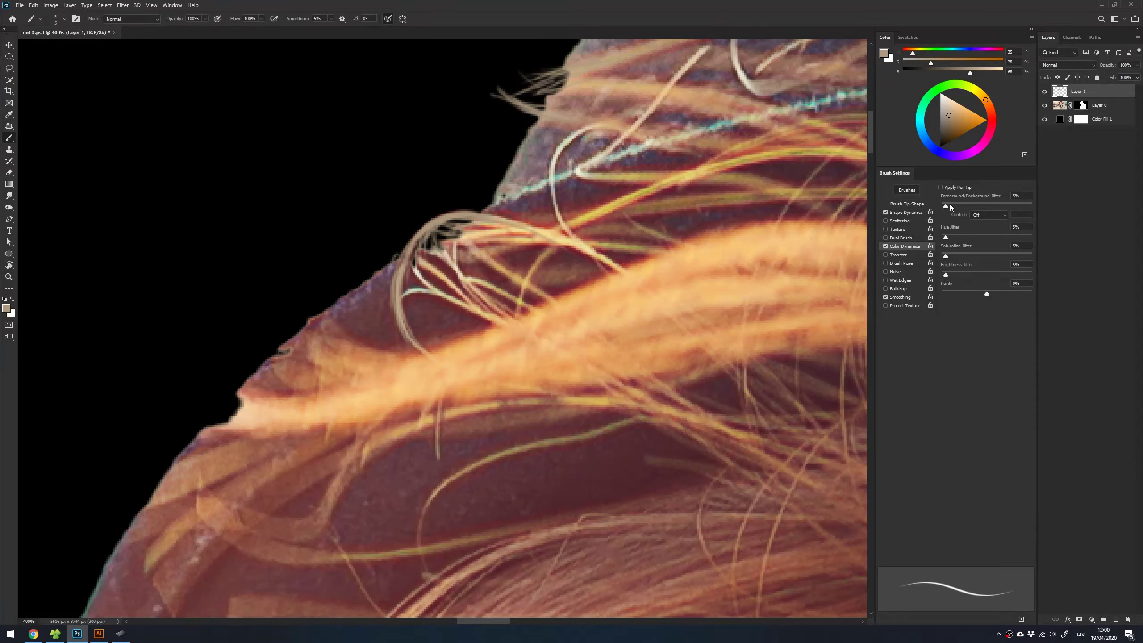
Set Hue Jitter 6% and Brightness Jitter 12%, then fan light strands over the background
click(946, 235)
drag(946, 274, 953, 274)
mouse_move(413, 349)
mouse_down()
mouse_move(422, 247)
mouse_move(398, 246)
mouse_move(407, 214)
mouse_up()
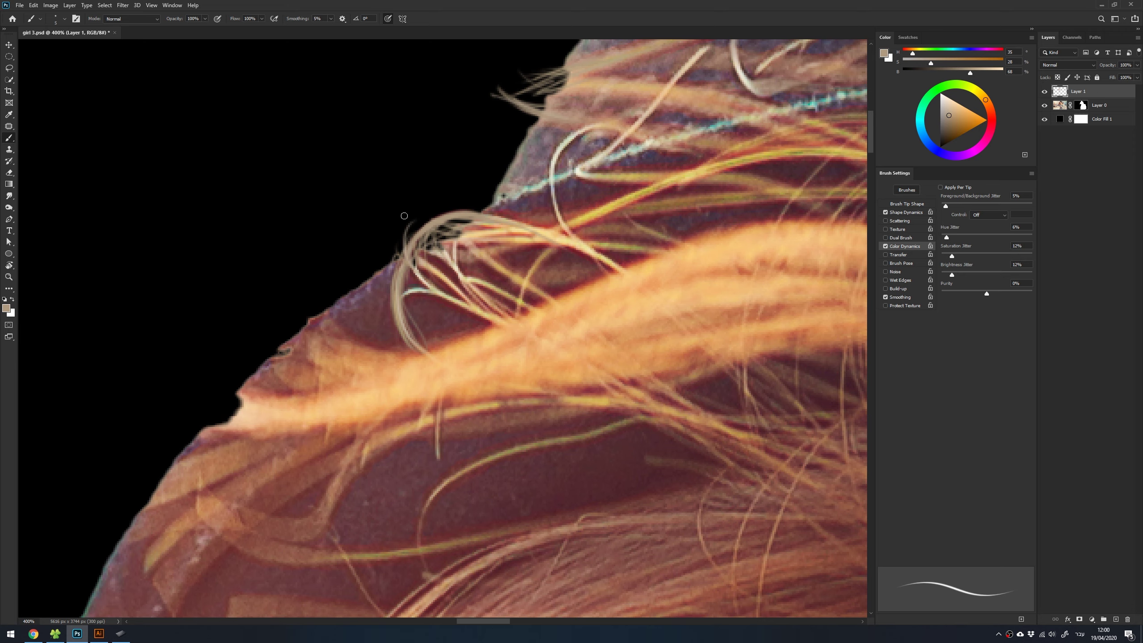
drag(417, 256, 399, 208)
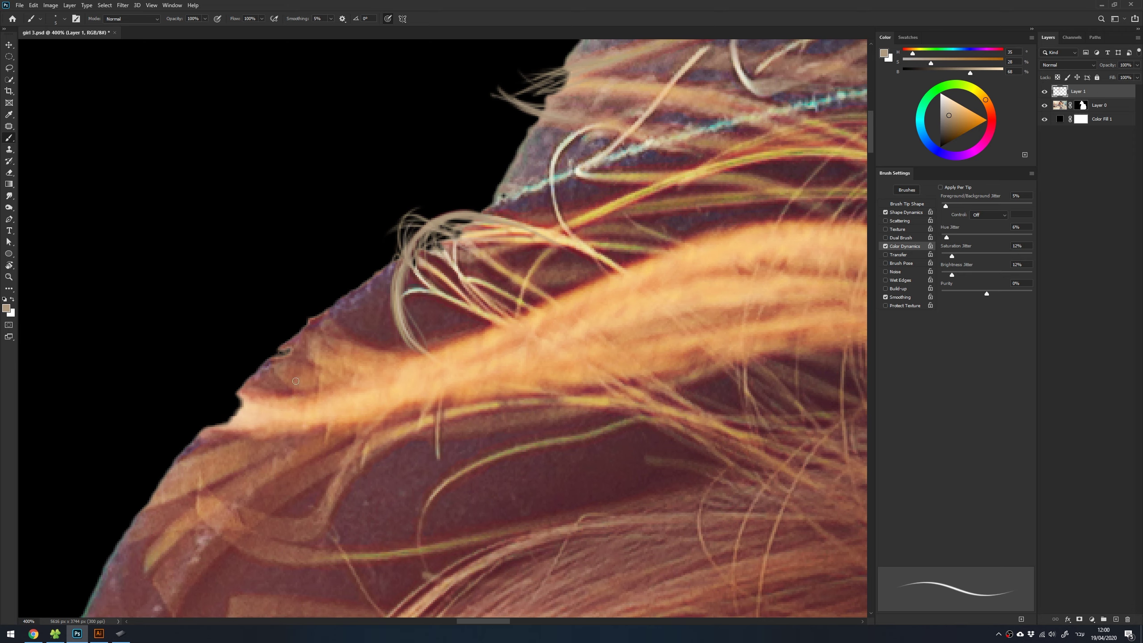
drag(230, 463, 333, 299)
Add two more strands along the hair edge, then fit the whole cutout on screen (Ctrl+0) with the Move tool (V) active
scroll(345, 305, down, 3)
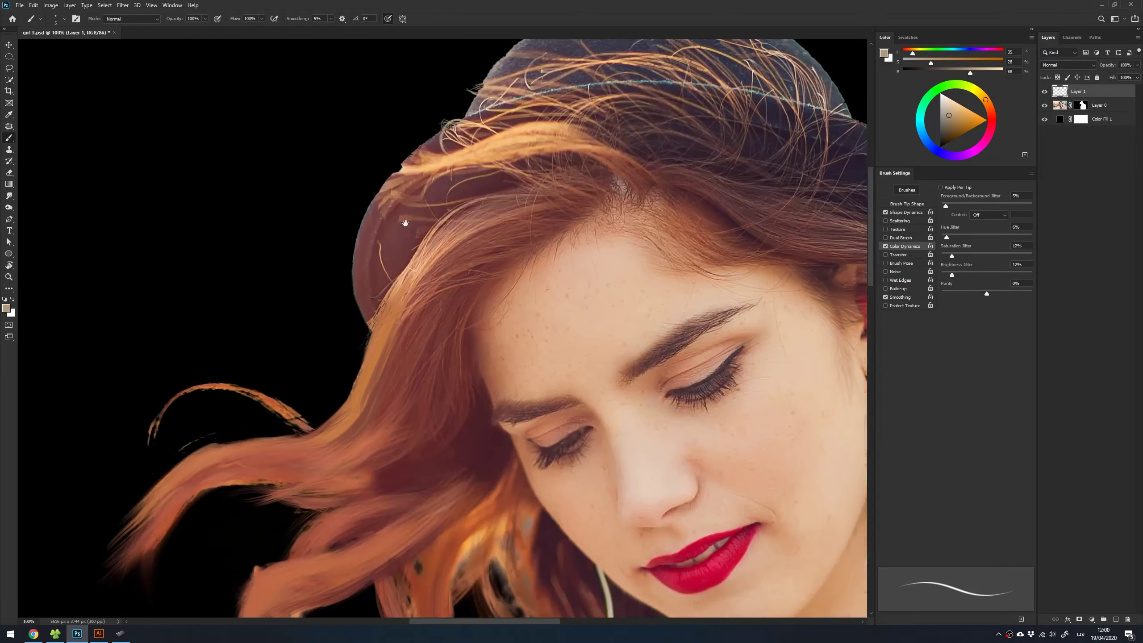
scroll(408, 314, down, 3)
scroll(408, 314, left, 2)
drag(476, 183, 446, 217)
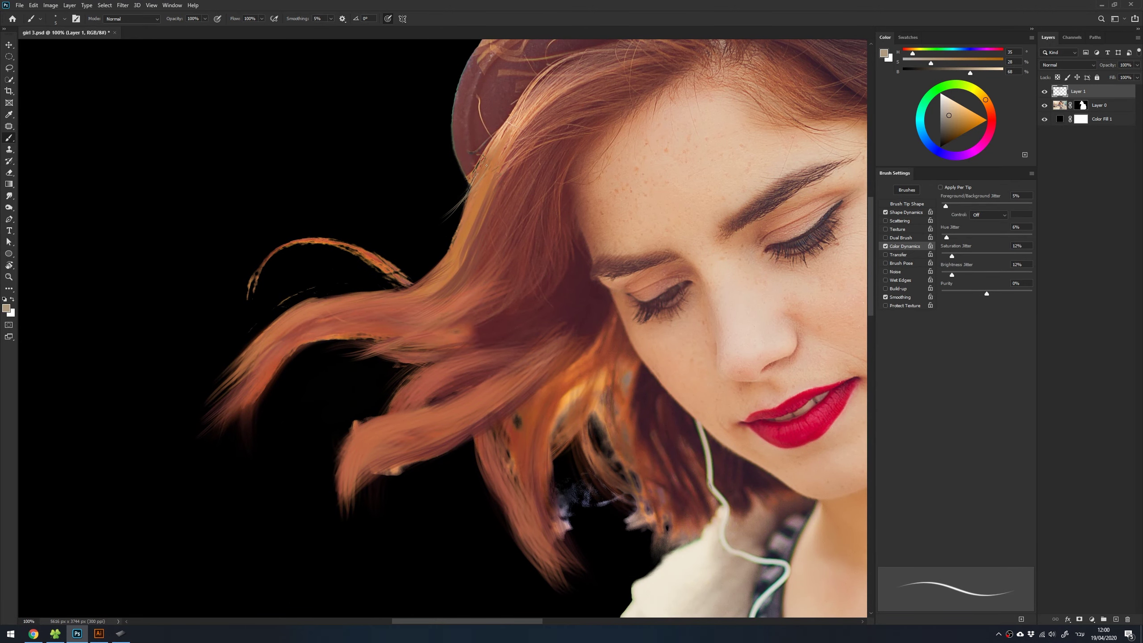
drag(482, 153, 443, 247)
key(ctrl+0)
key(v)
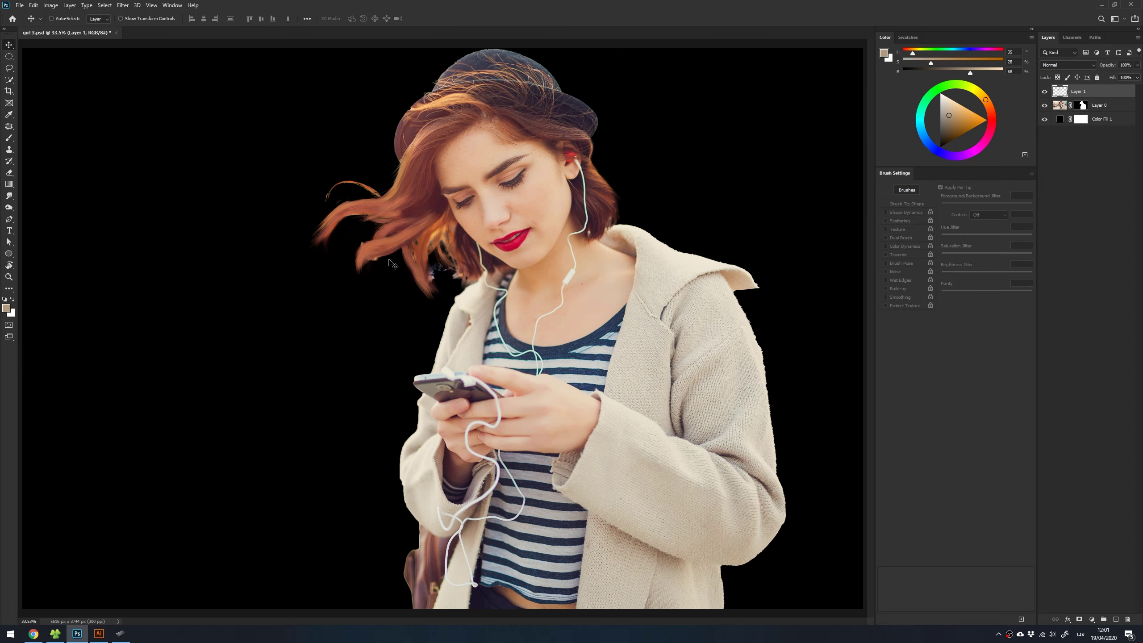